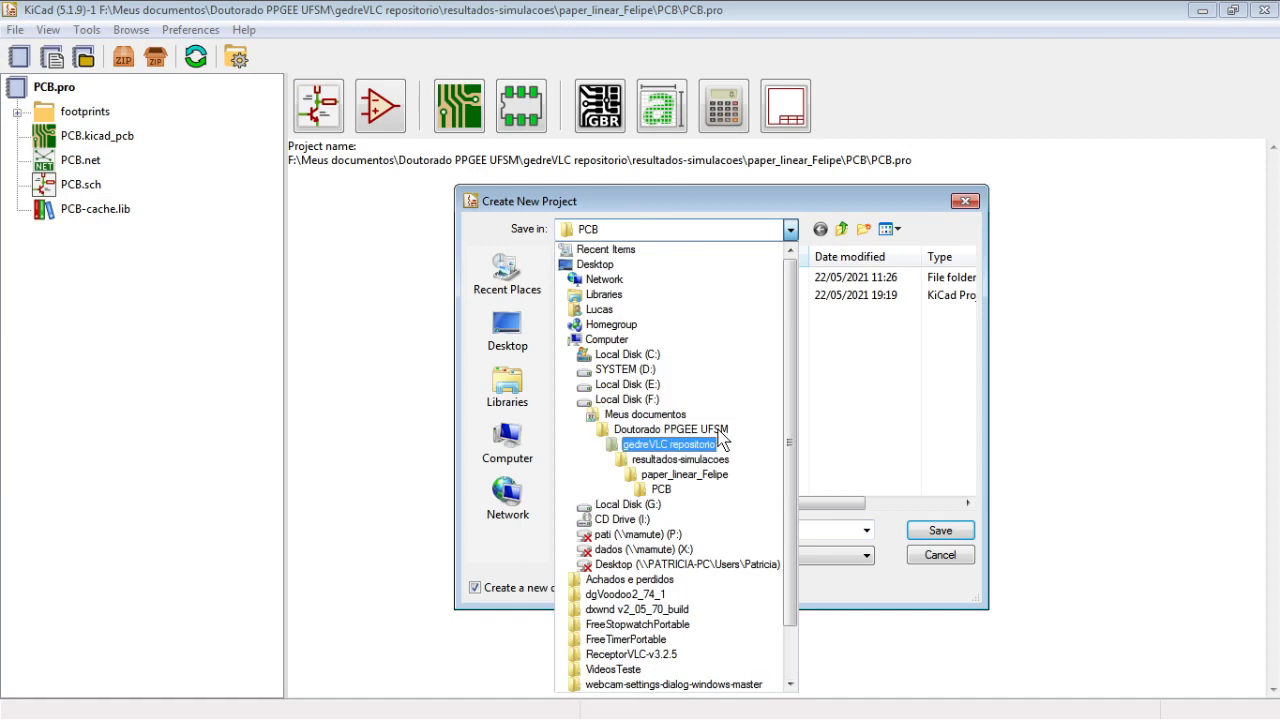
# Create a new project named Projeto piloto in its own directory inside the DPADI0139 course's Projeto piloto folder.
pyautogui.click(704, 402)
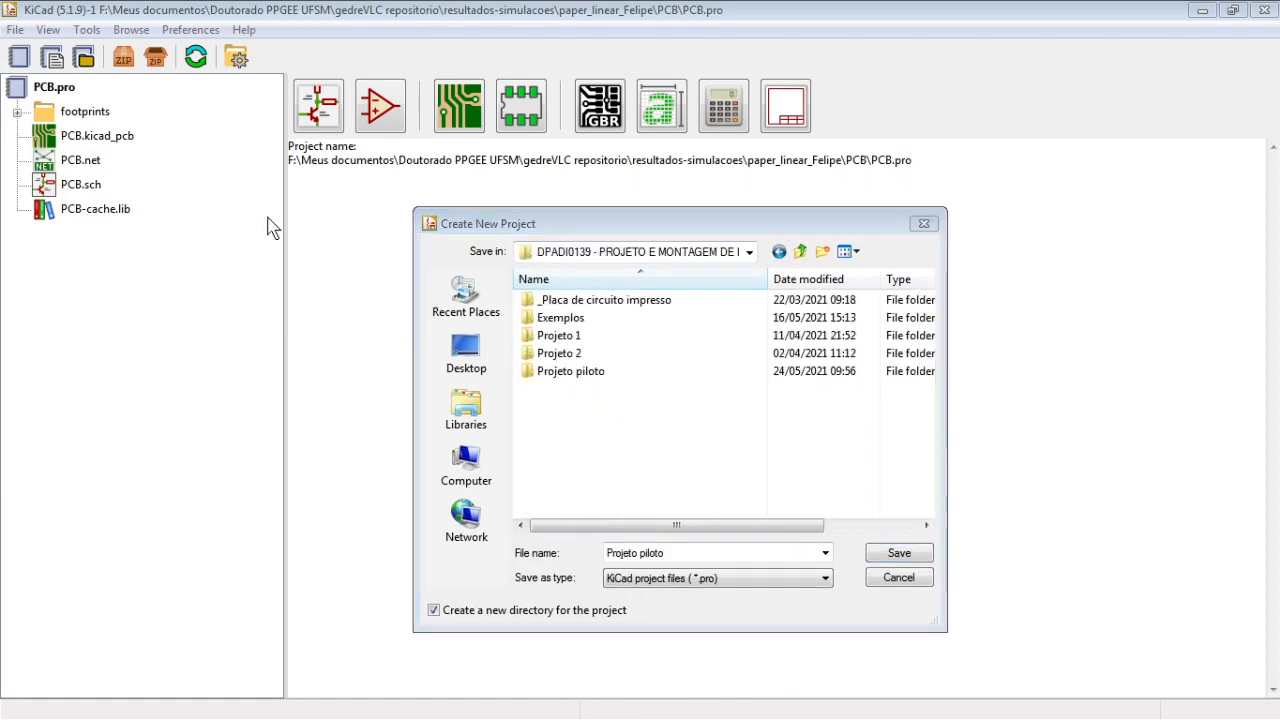
pyautogui.click(915, 555)
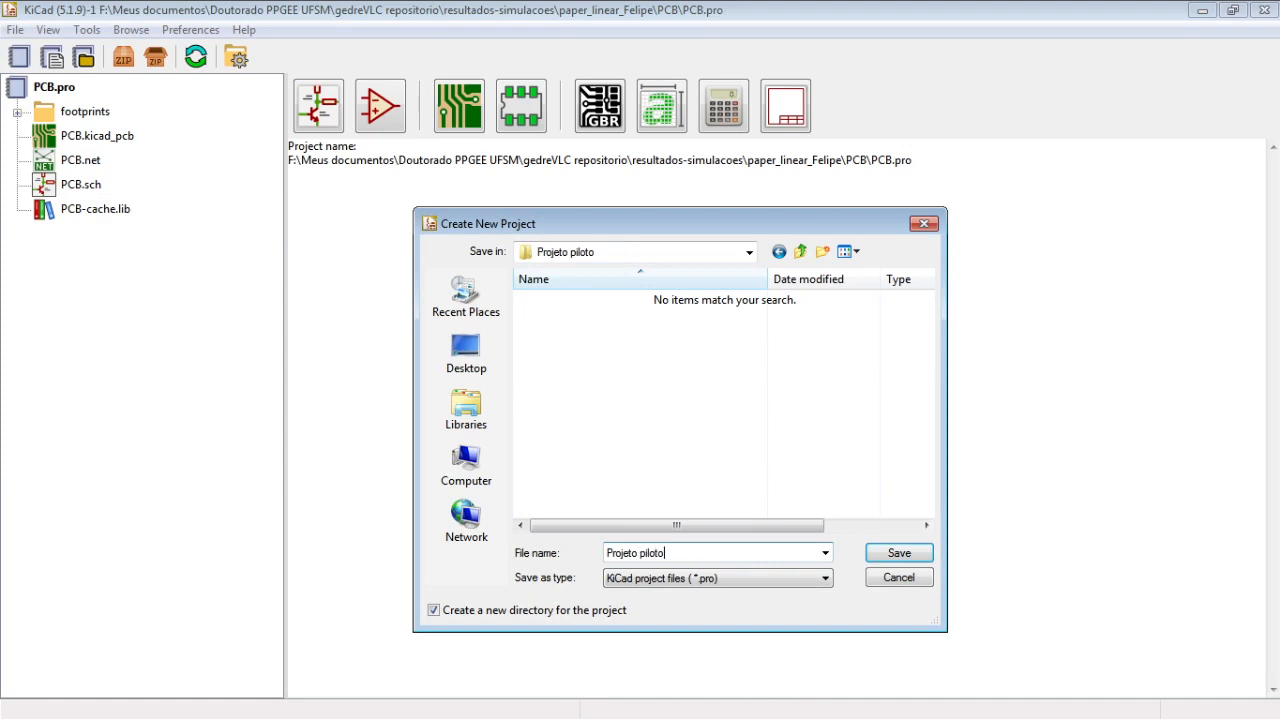
pyautogui.press('Return')
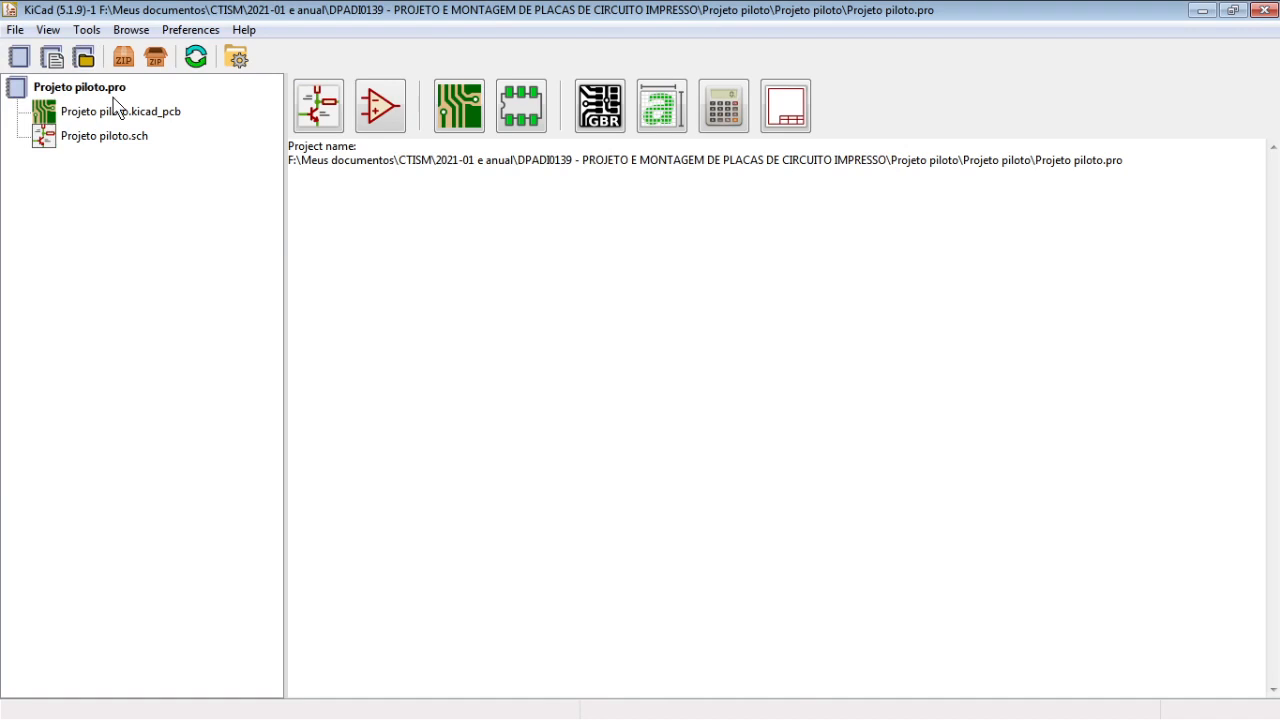
# Open the schematic file Projeto piloto.sch from the project tree in the schematic editor.
pyautogui.click(116, 112)
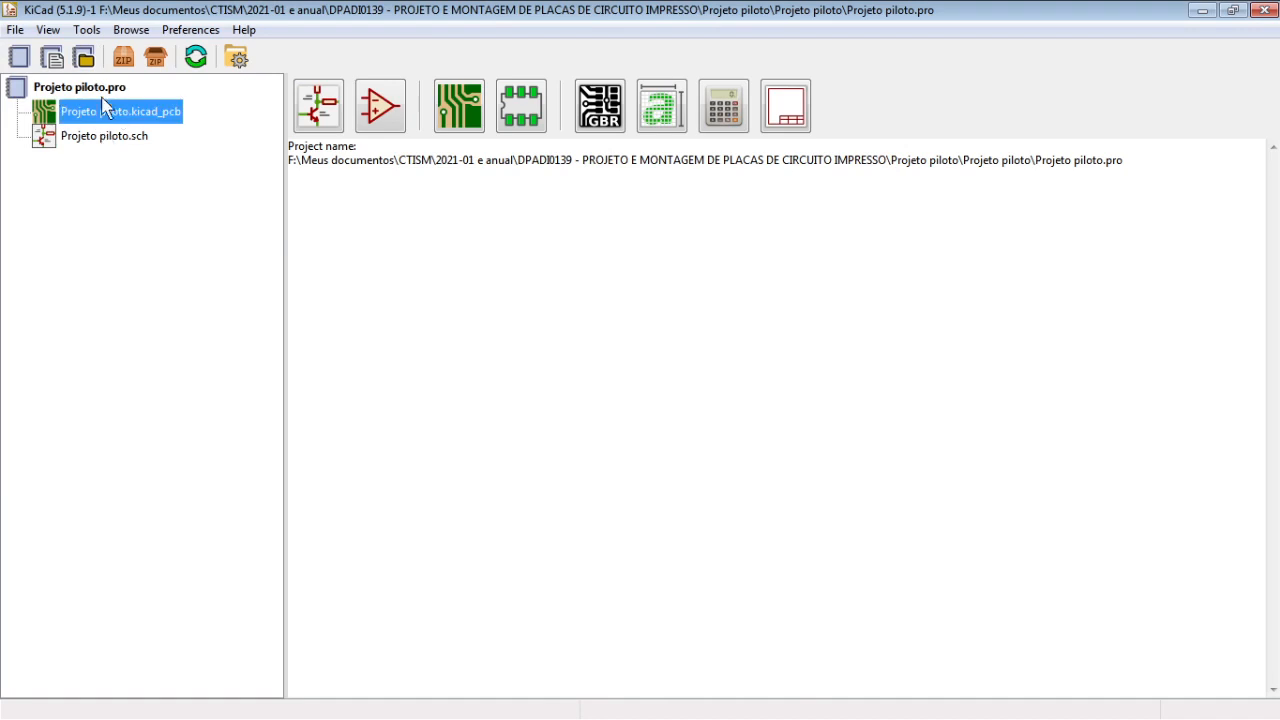
pyautogui.click(108, 145)
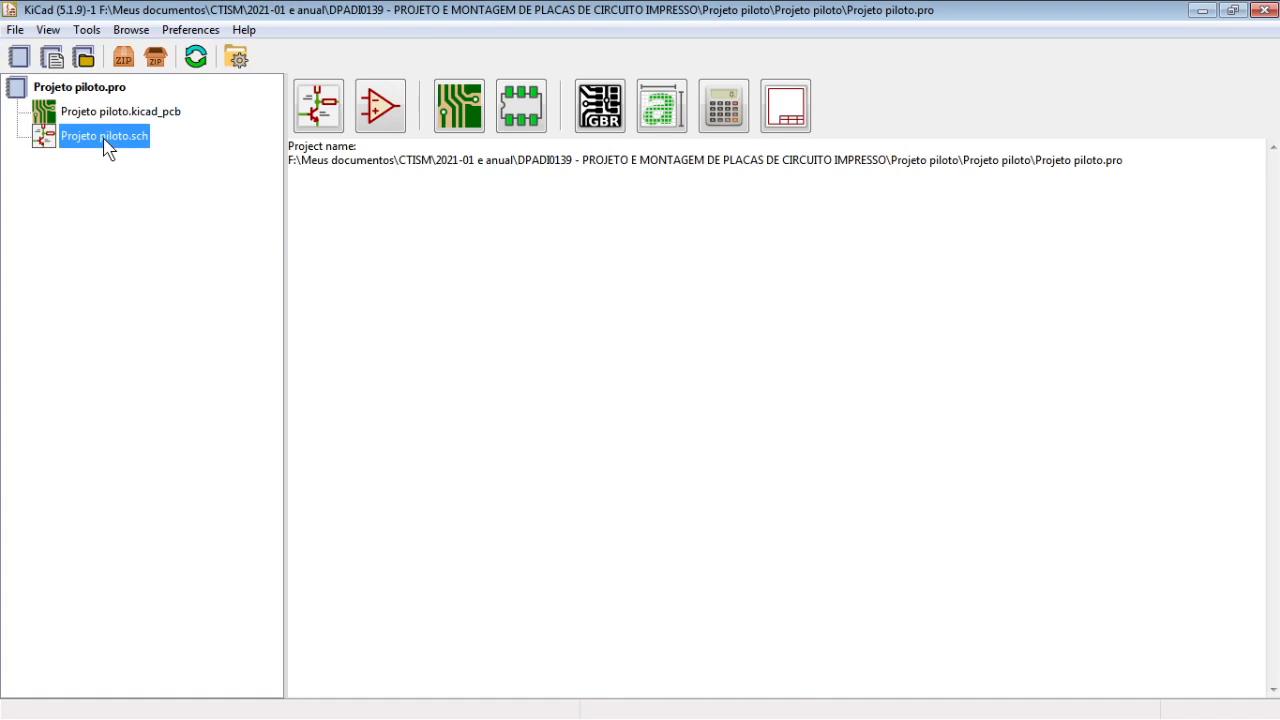
pyautogui.doubleClick(108, 145)
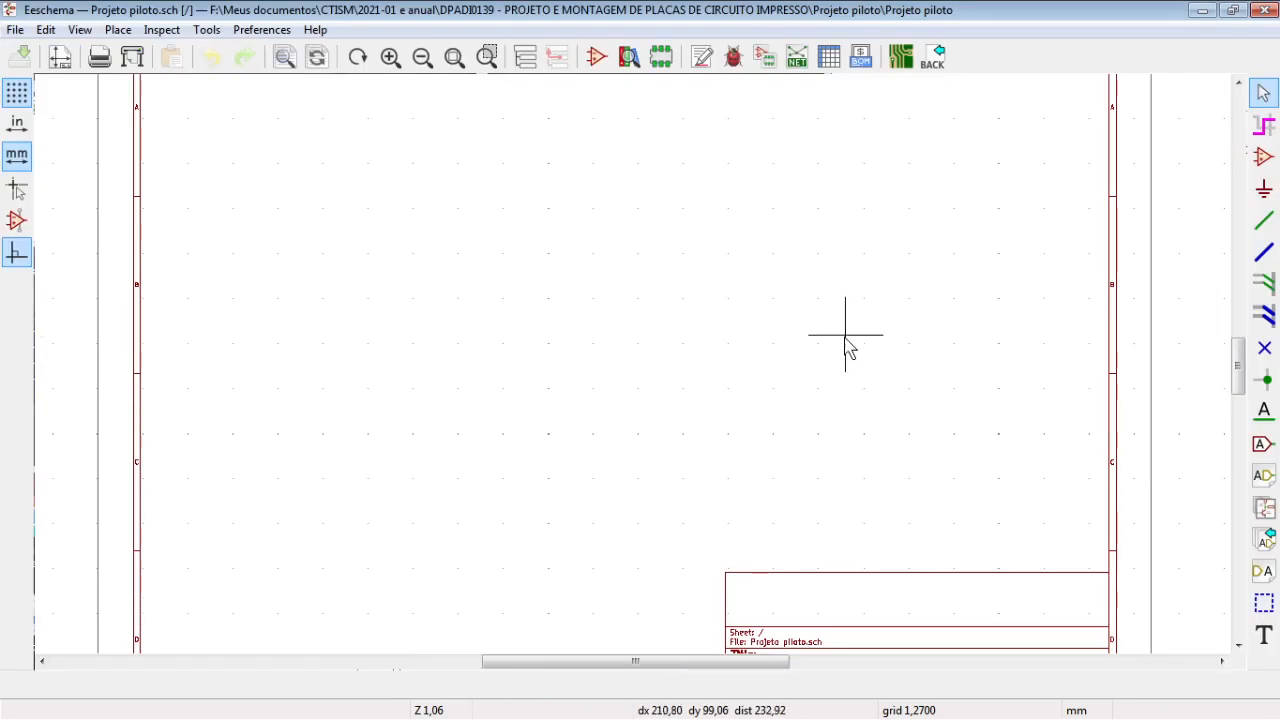
# Look over the blank schematic sheet, its frame and its title block at several zoom levels and positions.
pyautogui.scroll(-1, 845, 345)
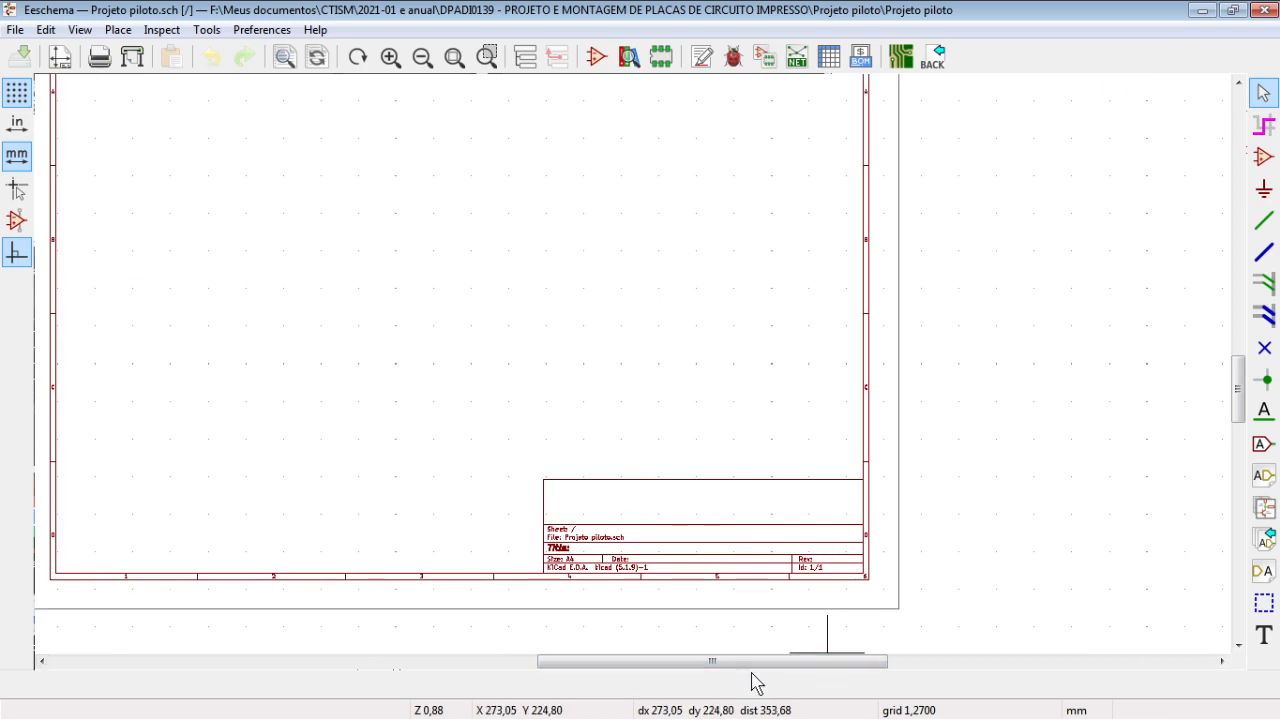
pyautogui.moveTo(744, 664); pyautogui.dragTo(582, 662)
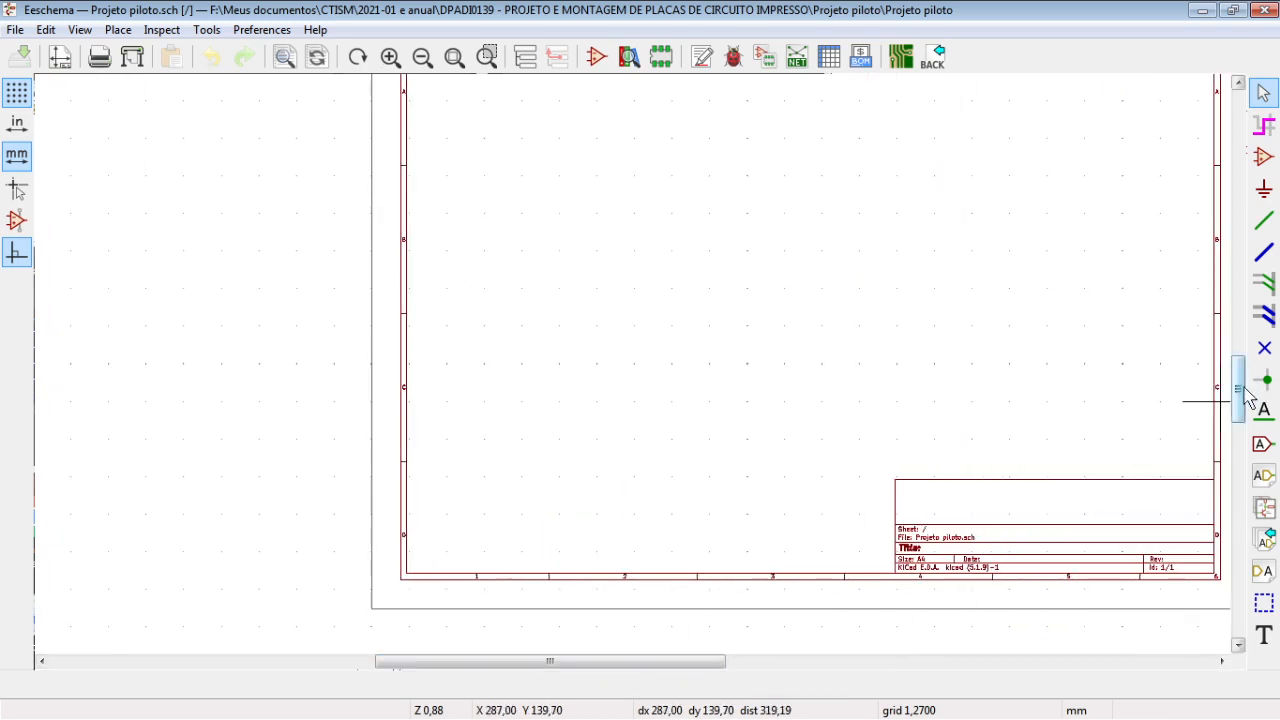
pyautogui.moveTo(1240, 392); pyautogui.dragTo(1238, 338)
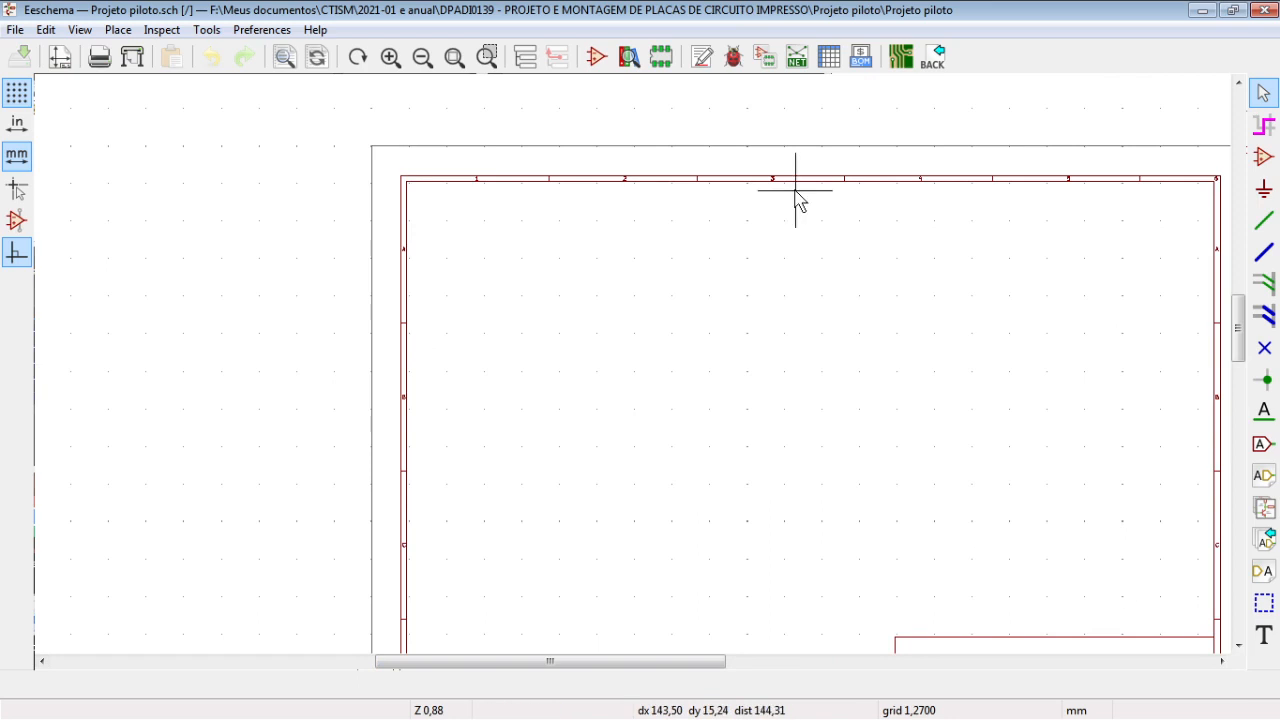
pyautogui.hscroll(-2, 466, 223)
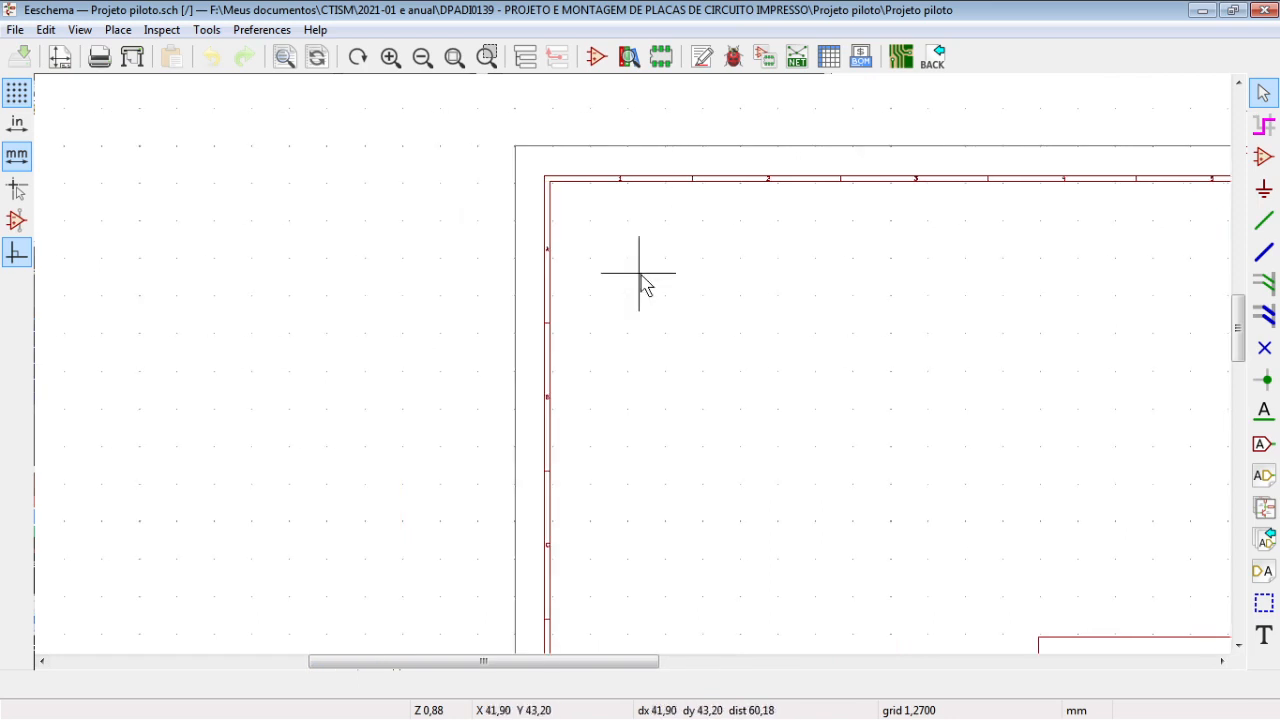
pyautogui.scroll(6, 640, 280)
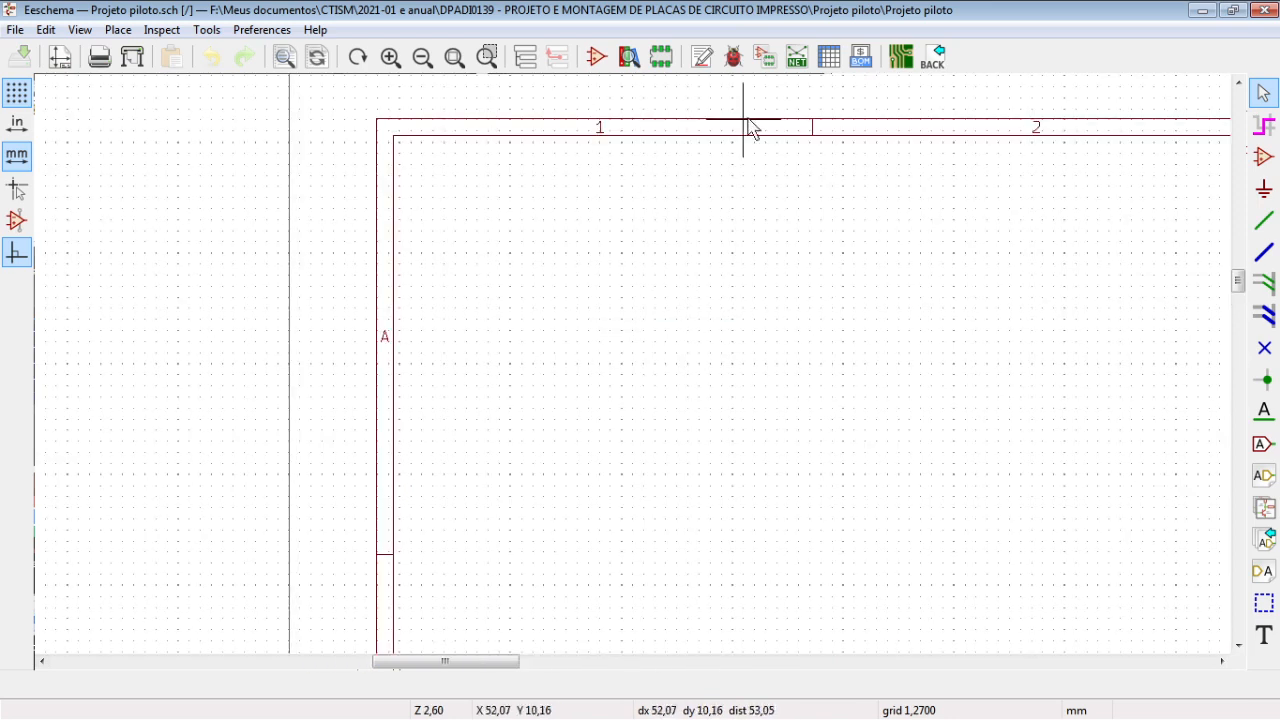
pyautogui.scroll(-1, 500, 349)
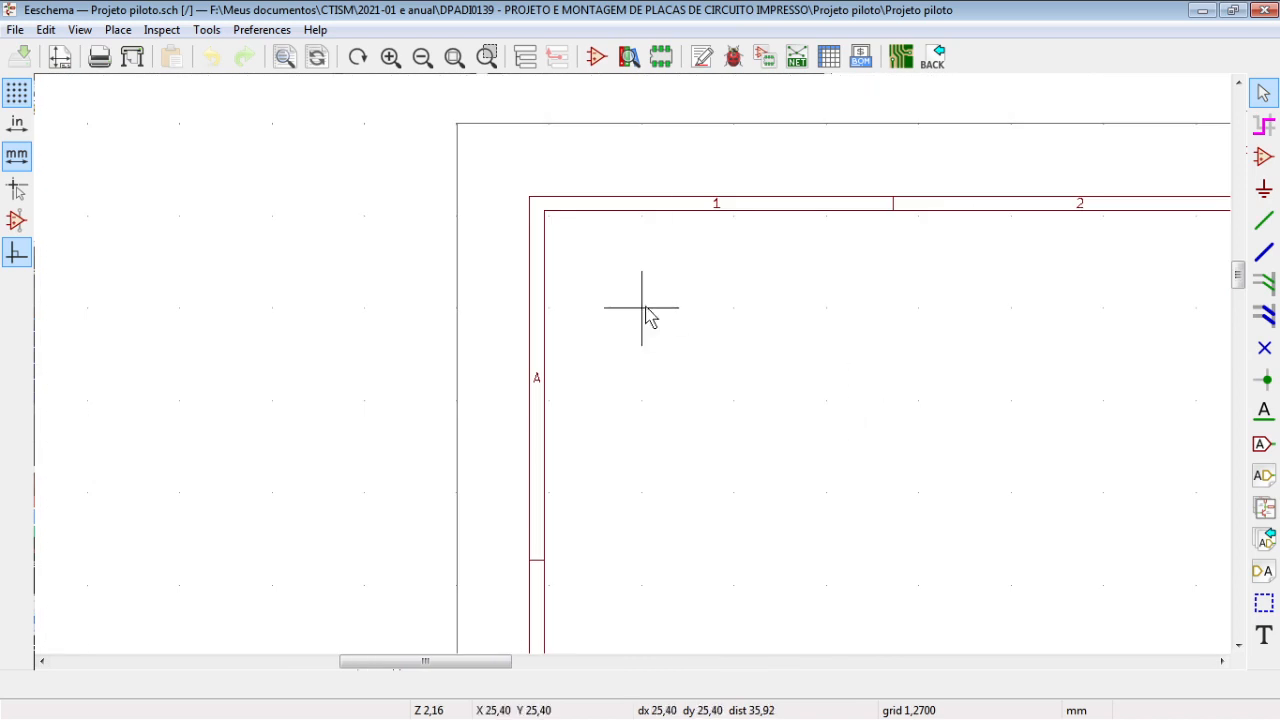
pyautogui.scroll(-1, 622, 360)
pyautogui.scroll(-1, 611, 358)
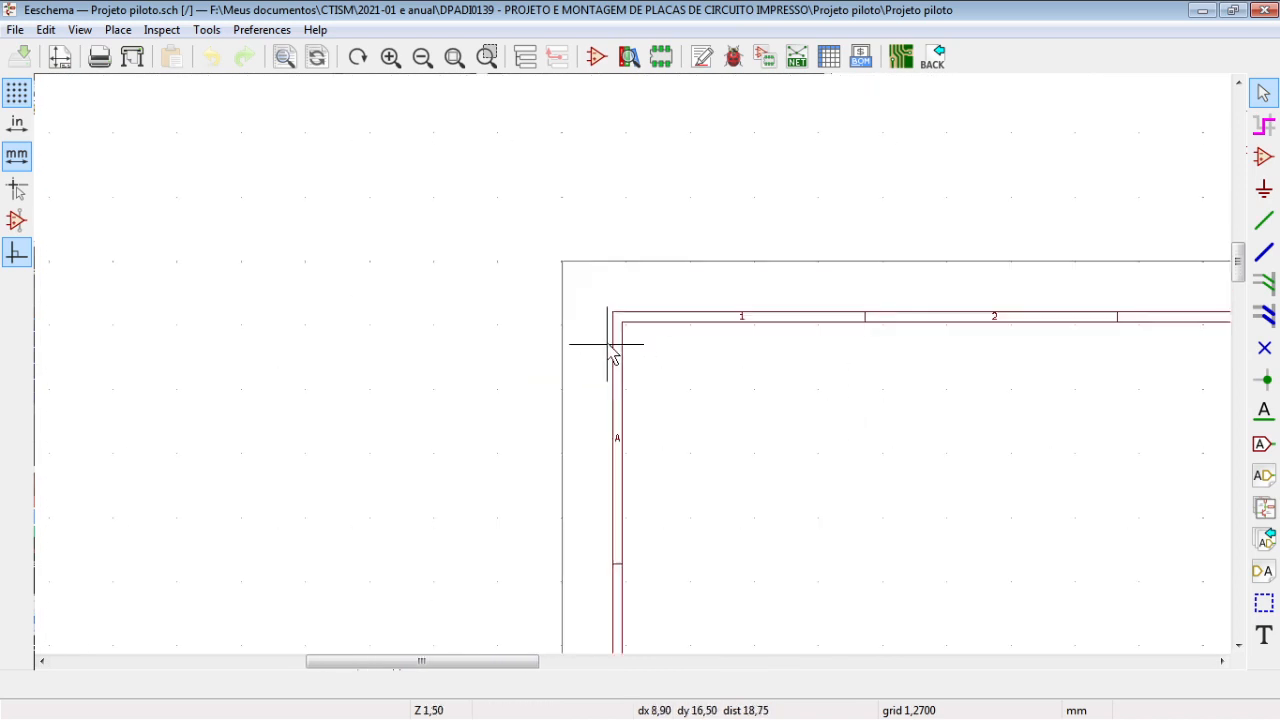
pyautogui.scroll(-4, 615, 358)
pyautogui.scroll(2, 634, 363)
pyautogui.scroll(-1, 636, 372)
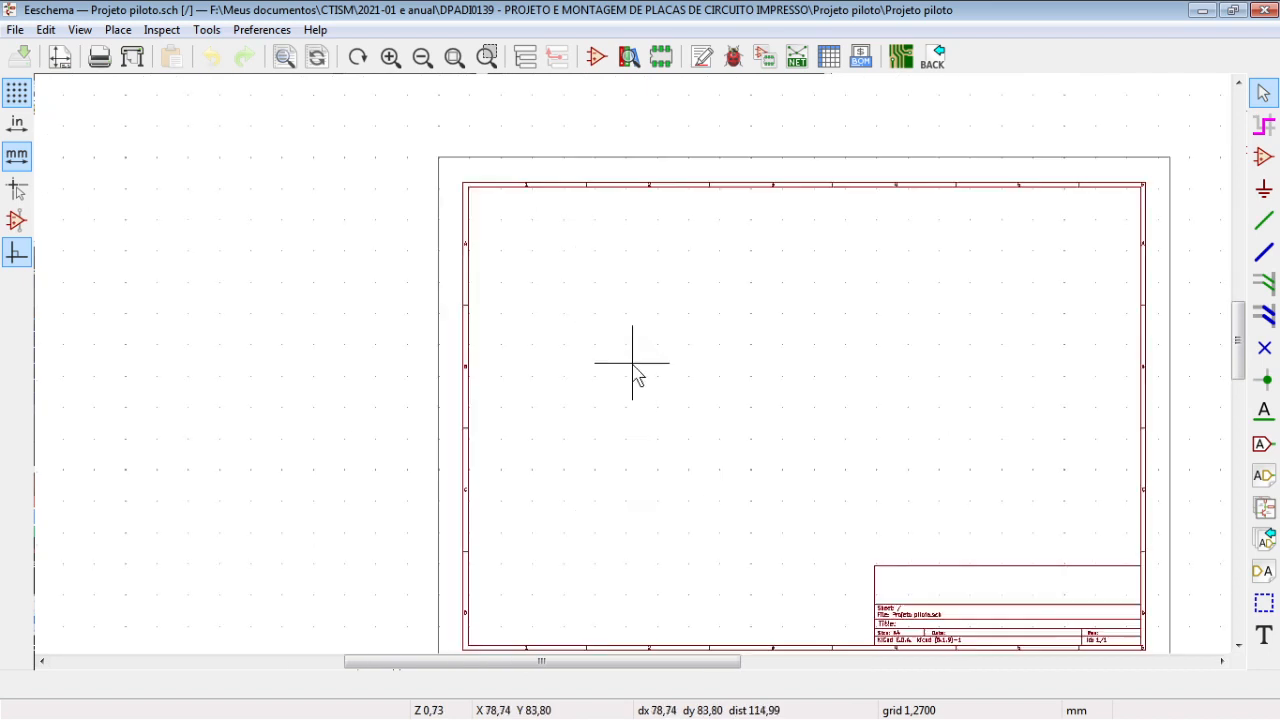
pyautogui.keyDown('ctrl'); pyautogui.scroll(1, 633, 337); pyautogui.keyUp('ctrl')
pyautogui.keyDown('ctrl'); pyautogui.scroll(-1, 633, 337); pyautogui.keyUp('ctrl')
pyautogui.keyDown('ctrl'); pyautogui.scroll(-1, 633, 337); pyautogui.keyUp('ctrl')
pyautogui.keyDown('ctrl'); pyautogui.scroll(2, 633, 337); pyautogui.keyUp('ctrl')
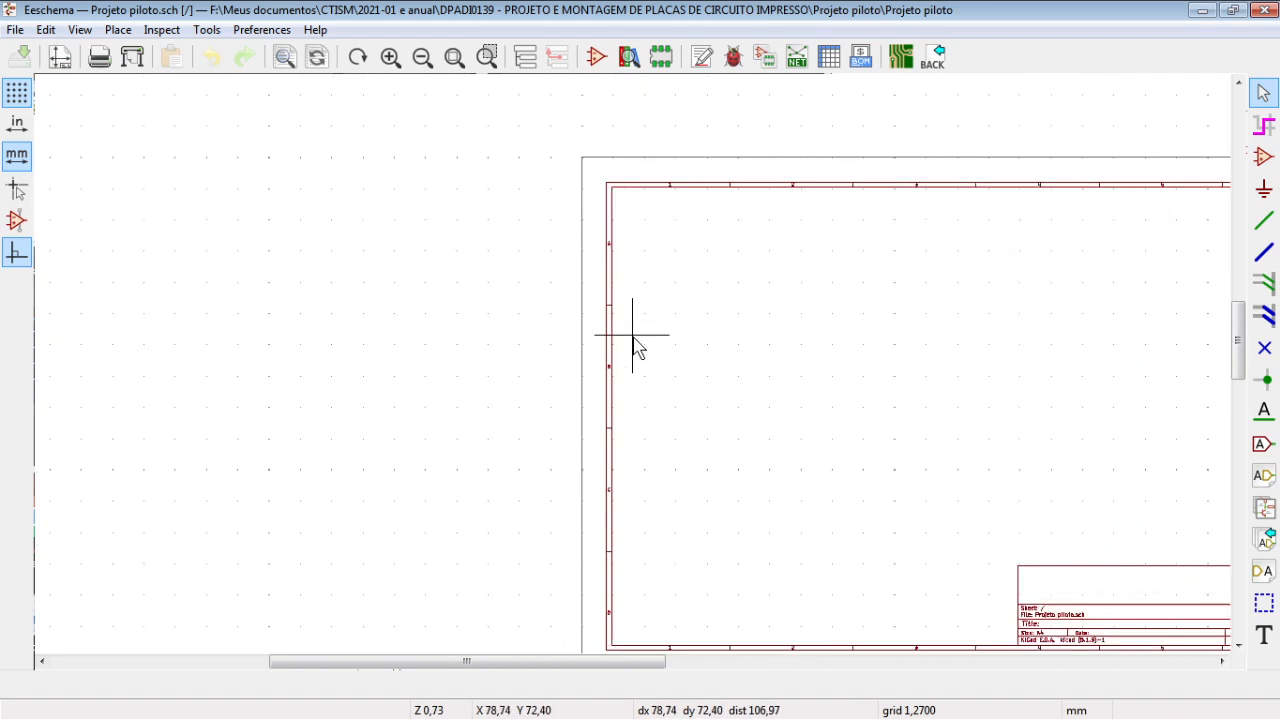
pyautogui.keyDown('ctrl'); pyautogui.scroll(-2, 633, 337); pyautogui.keyUp('ctrl')
pyautogui.keyDown('ctrl'); pyautogui.scroll(1, 633, 337); pyautogui.keyUp('ctrl')
pyautogui.keyDown('ctrl'); pyautogui.scroll(-1, 633, 337); pyautogui.keyUp('ctrl')
pyautogui.keyDown('ctrl'); pyautogui.scroll(2, 633, 337); pyautogui.keyUp('ctrl')
pyautogui.keyDown('ctrl'); pyautogui.scroll(-1, 633, 337); pyautogui.keyUp('ctrl')
pyautogui.keyDown('ctrl'); pyautogui.scroll(-1, 633, 337); pyautogui.keyUp('ctrl')
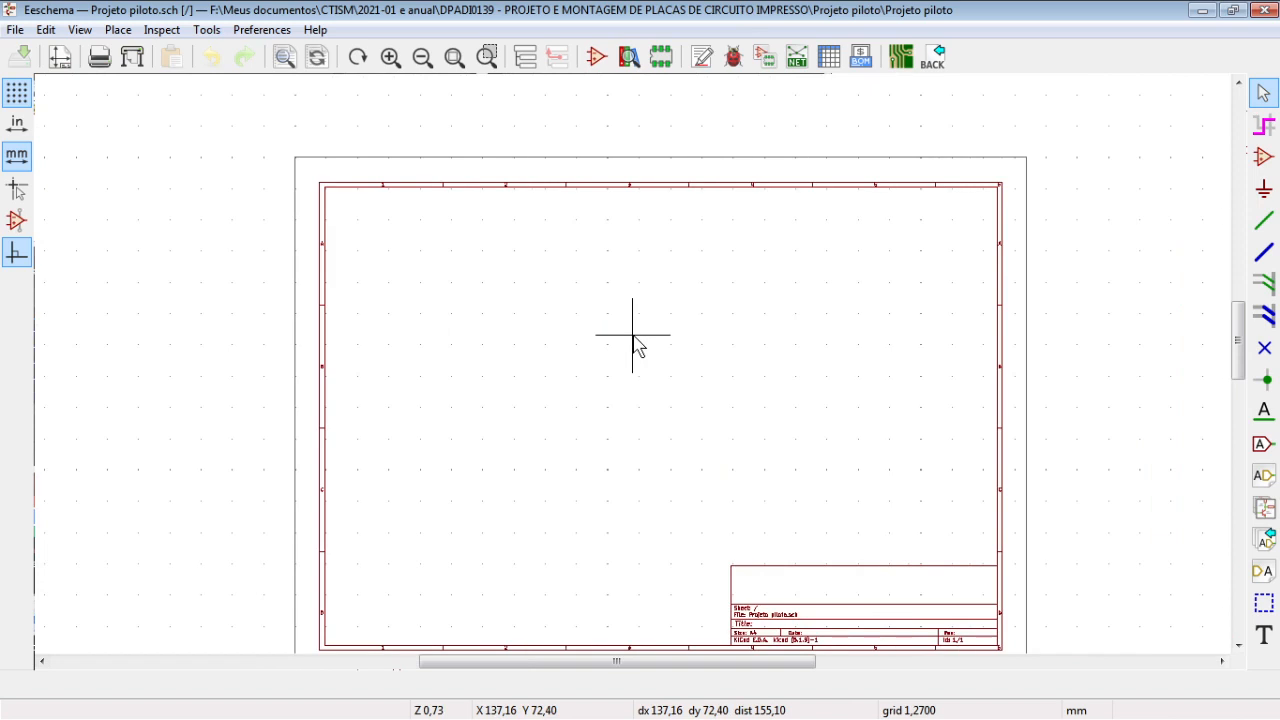
pyautogui.scroll(-4, 636, 372)
pyautogui.scroll(3, 637, 374)
pyautogui.press('alt')
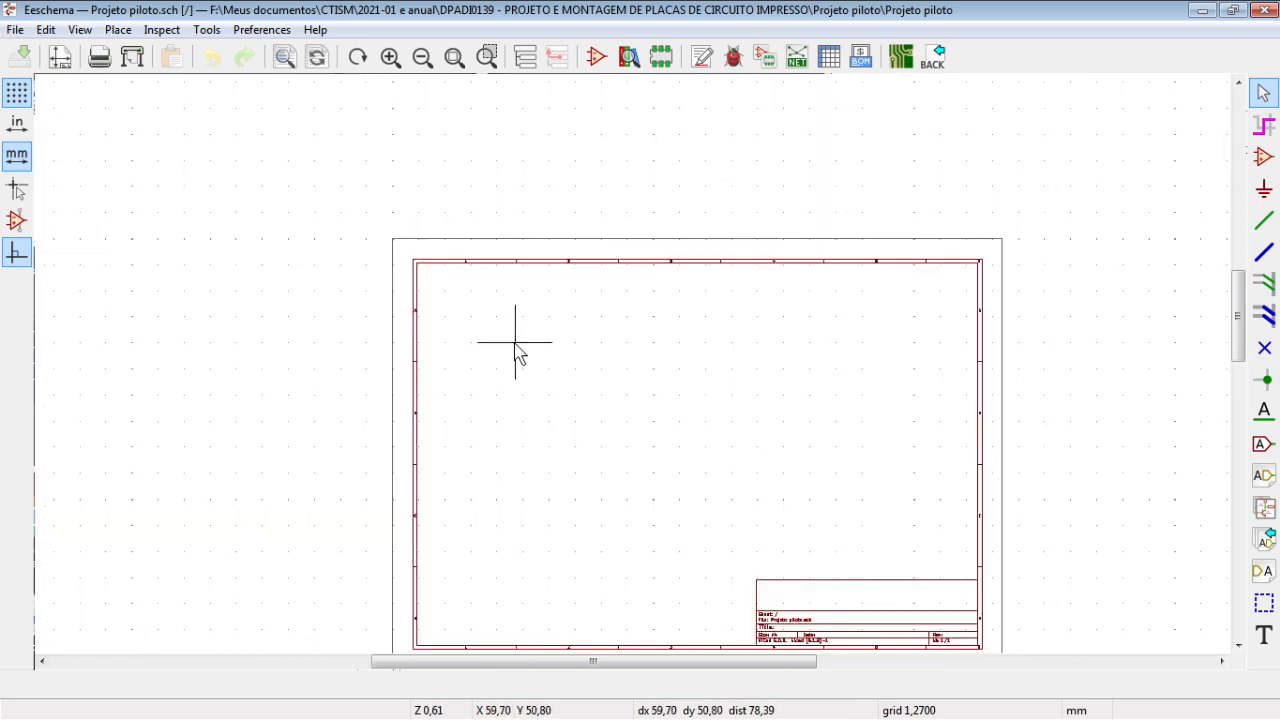
pyautogui.scroll(1, 518, 352)
pyautogui.scroll(1, 660, 377)
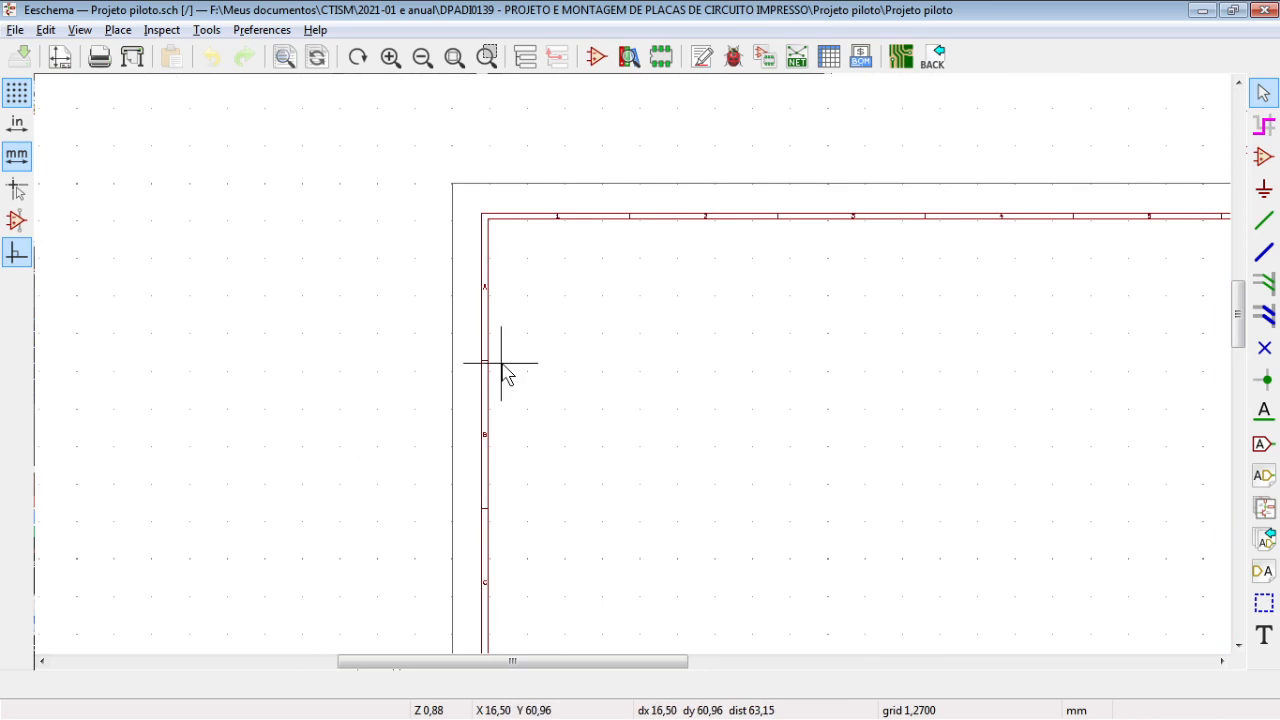
# Switch to the browser and study the Projeto piloto full-wave rectifier circuit, from the source and diodes to the capacitor and load.
pyautogui.hotkey('alt', 'Tab')
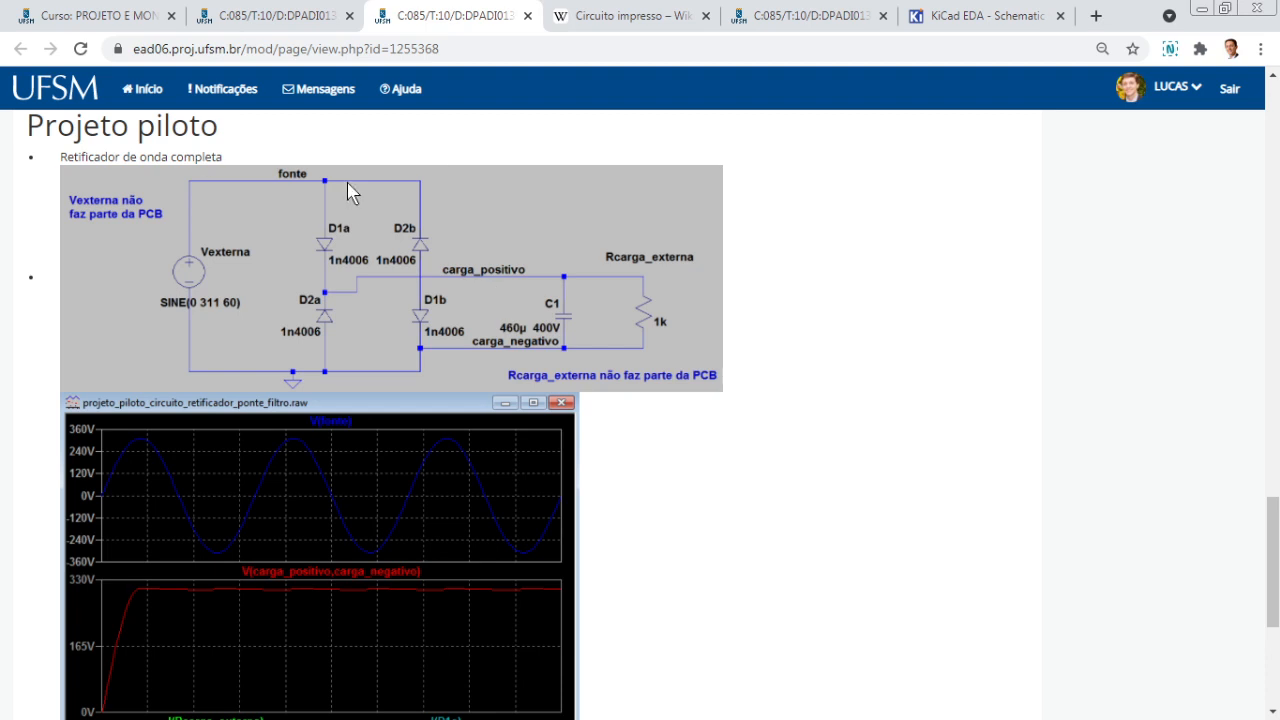
pyautogui.keyDown('ctrl'); pyautogui.scroll(1, 366, 206); pyautogui.keyUp('ctrl')
pyautogui.keyDown('ctrl'); pyautogui.scroll(1, 371, 214); pyautogui.keyUp('ctrl')
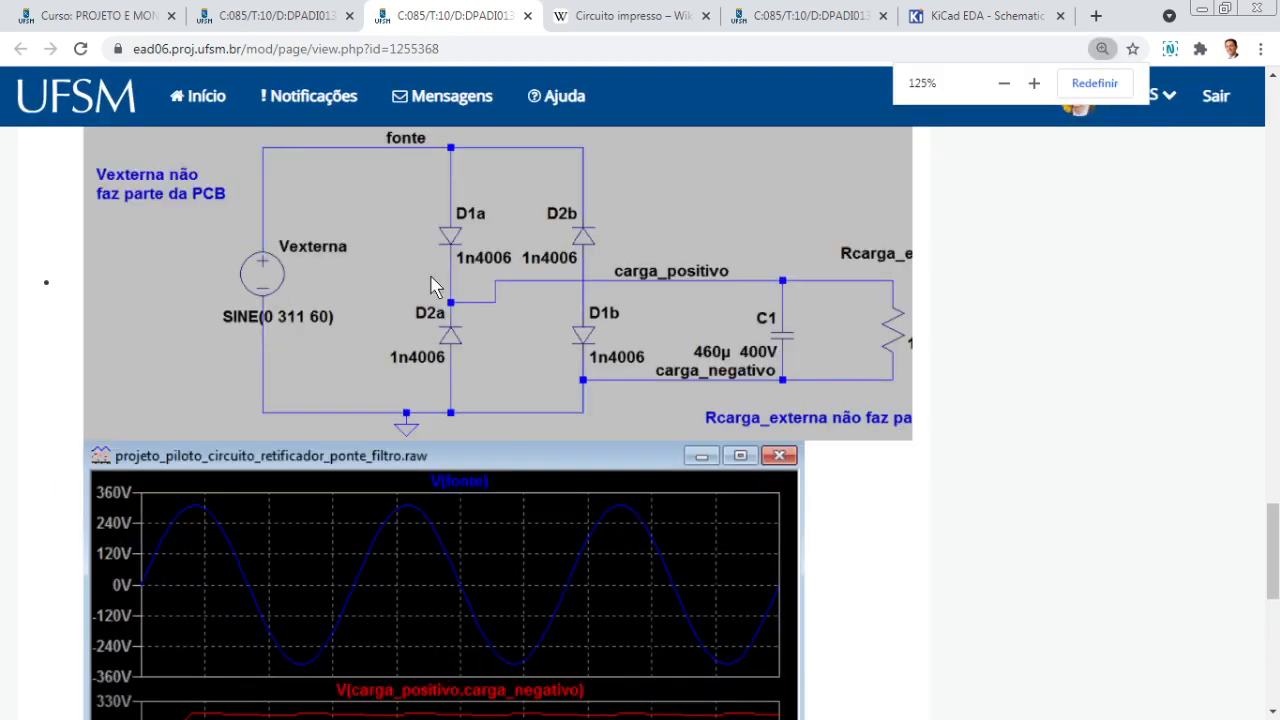
pyautogui.scroll(1, 513, 475)
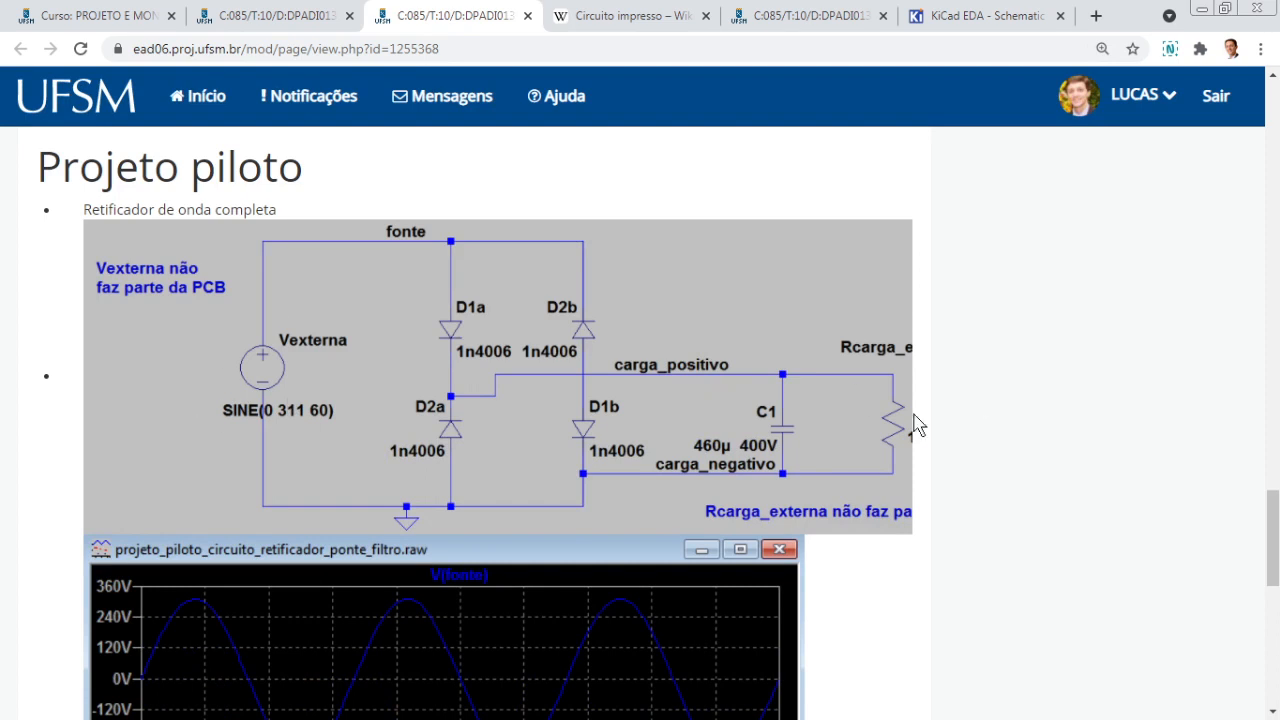
pyautogui.hscroll(2, 870, 400)
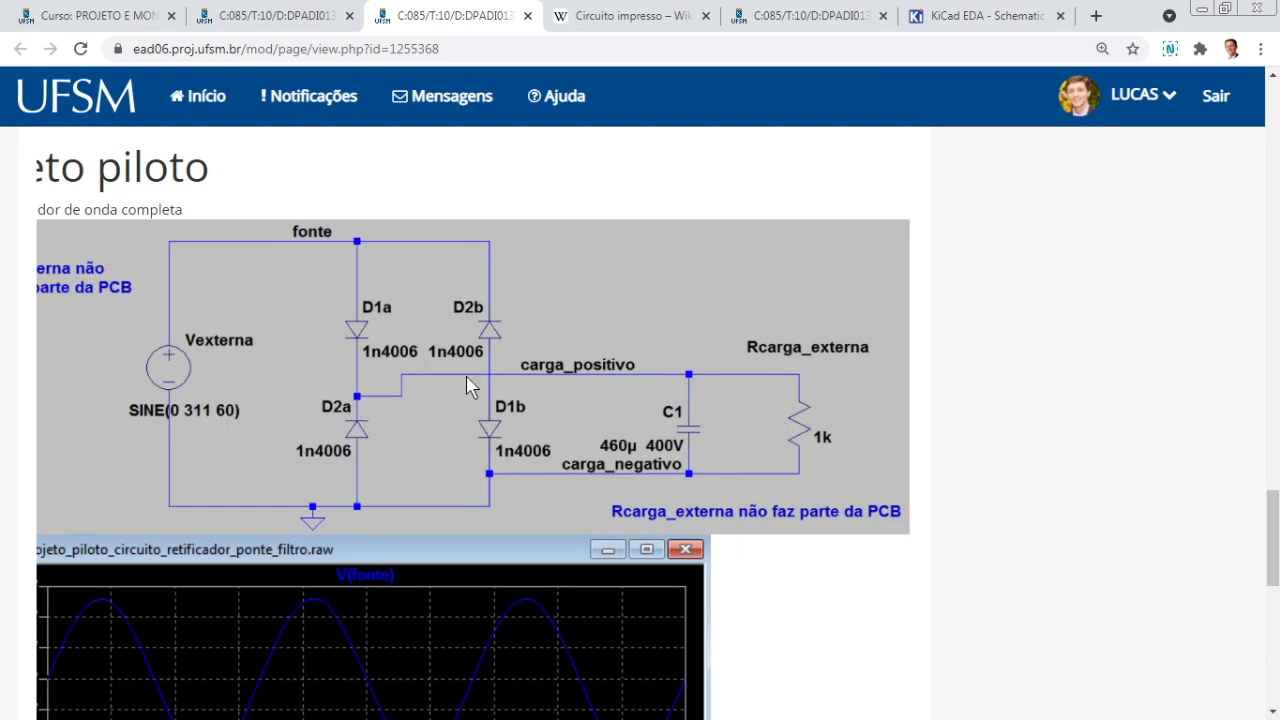
pyautogui.hscroll(-1, 680, 423)
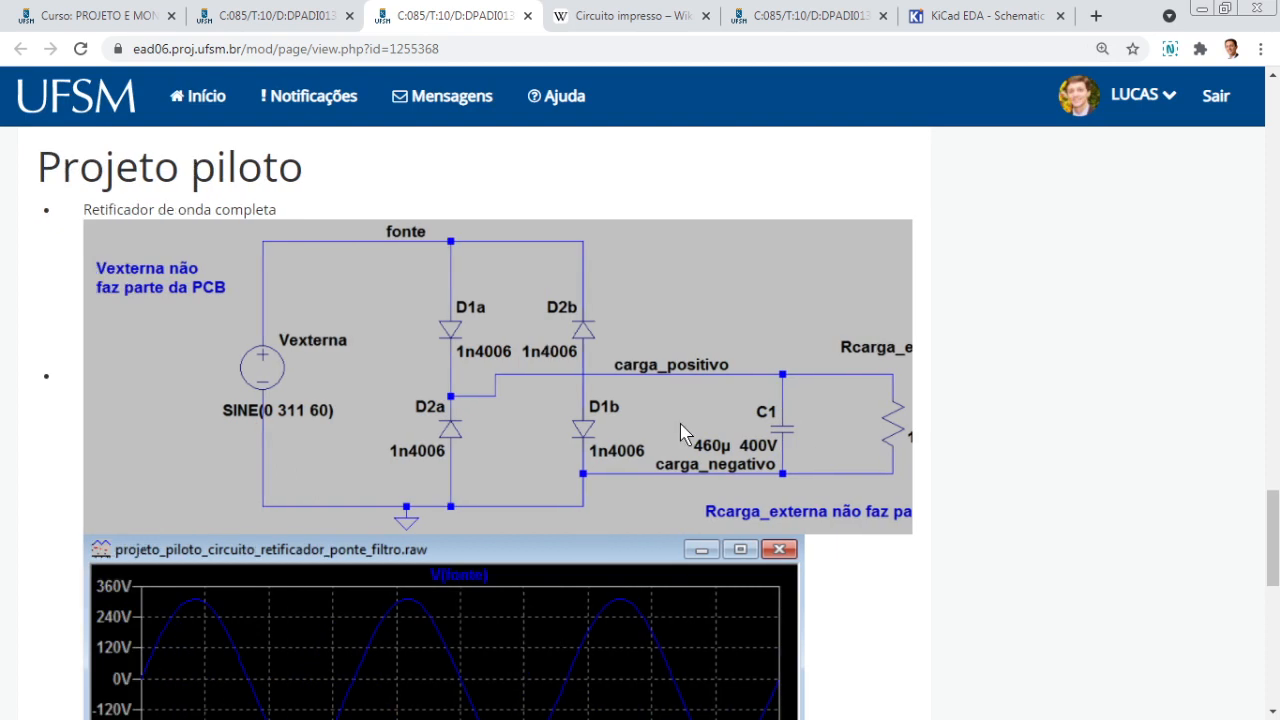
pyautogui.hscroll(1, 686, 437)
# Switch back to Eeschema, start adding a component, filter the symbols for "diode" and choose DIODE from the pspice library.
pyautogui.hotkey('alt', 'Tab')
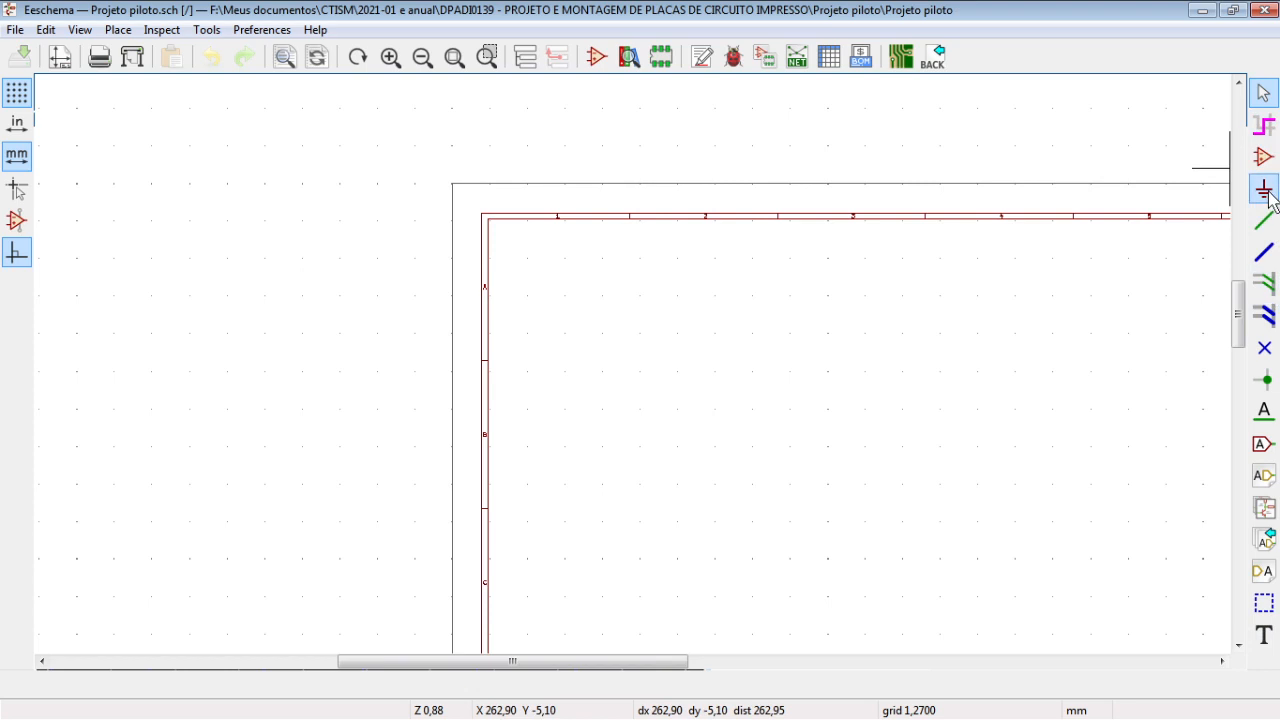
pyautogui.click(1264, 158)
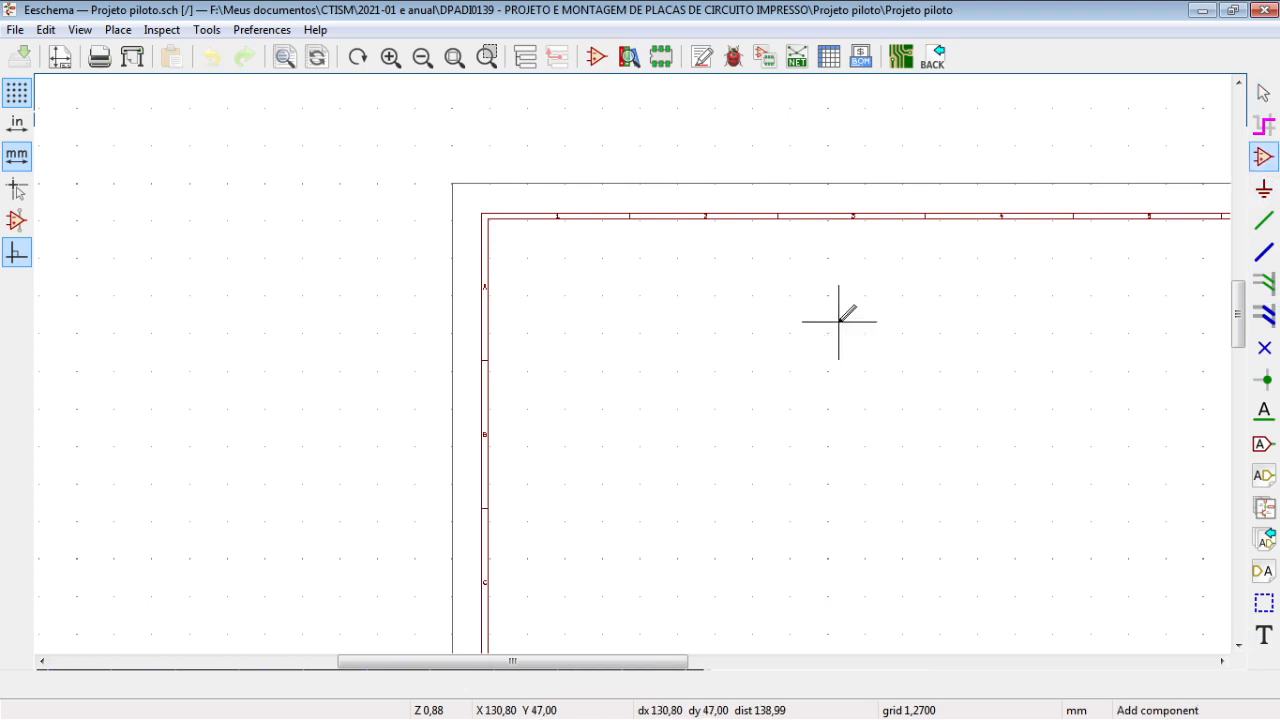
pyautogui.click(704, 335)
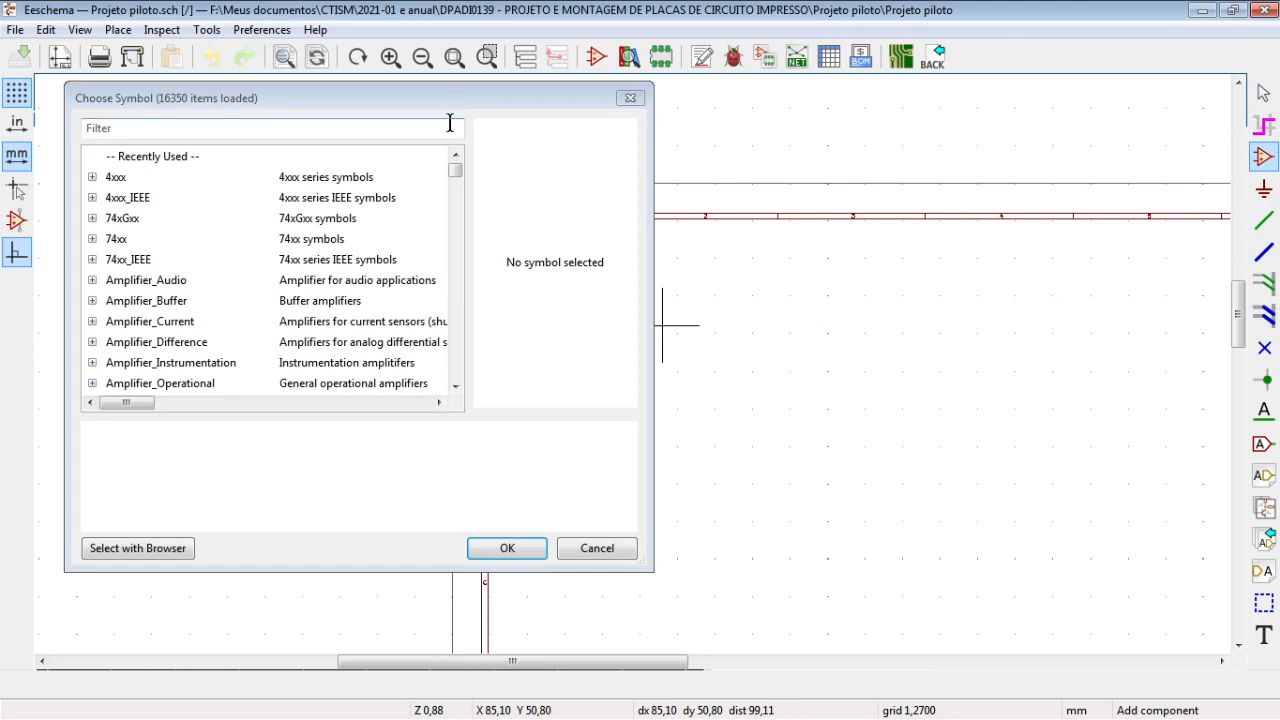
pyautogui.moveTo(451, 100); pyautogui.dragTo(441, 139)
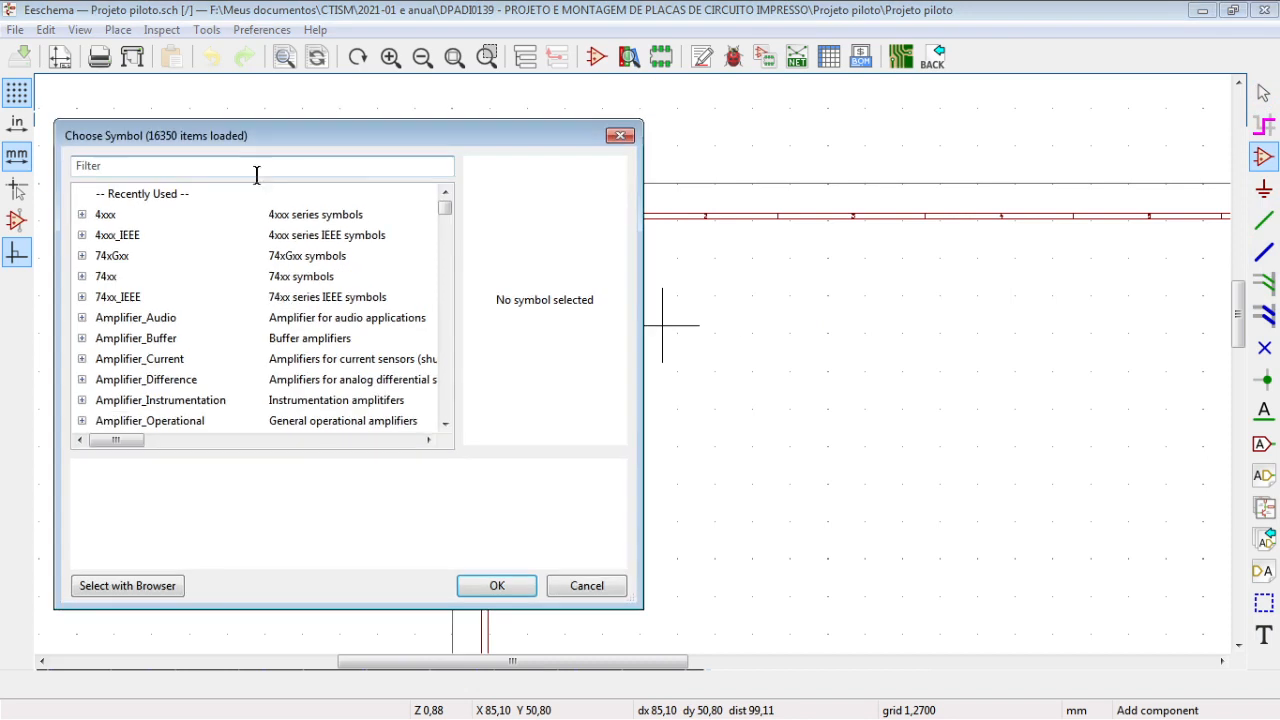
pyautogui.write('diode')
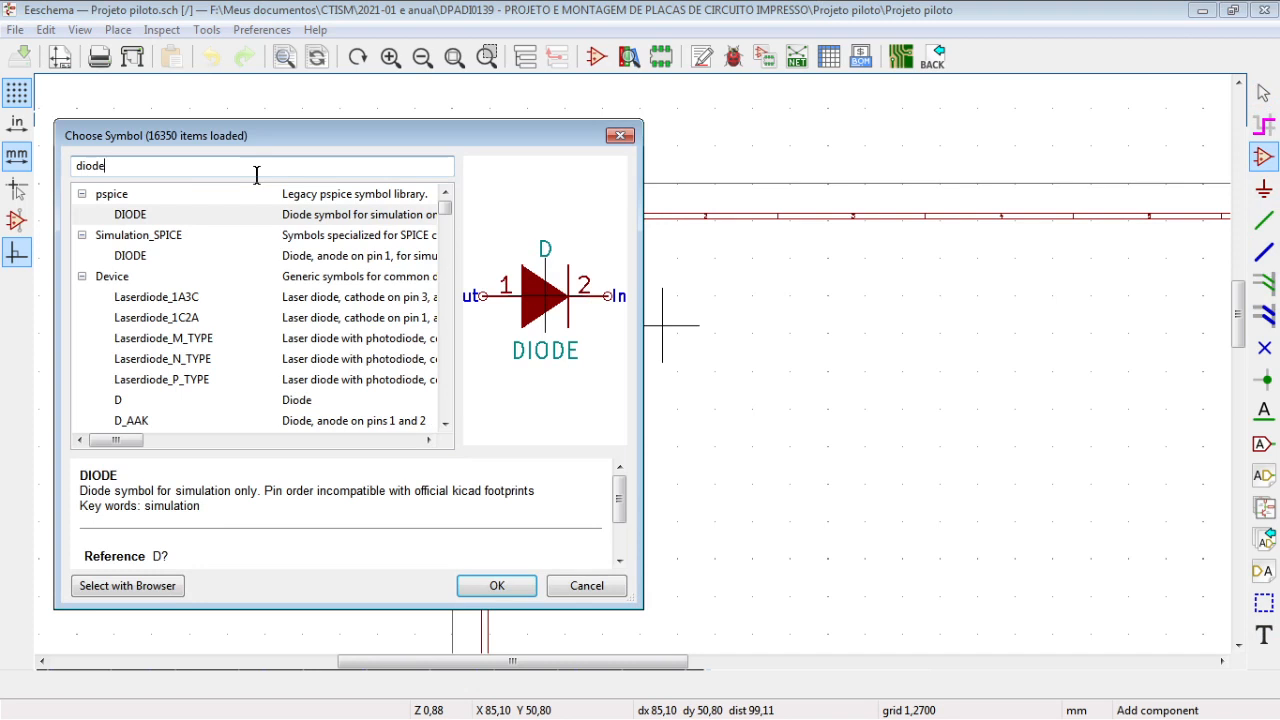
pyautogui.click(173, 218)
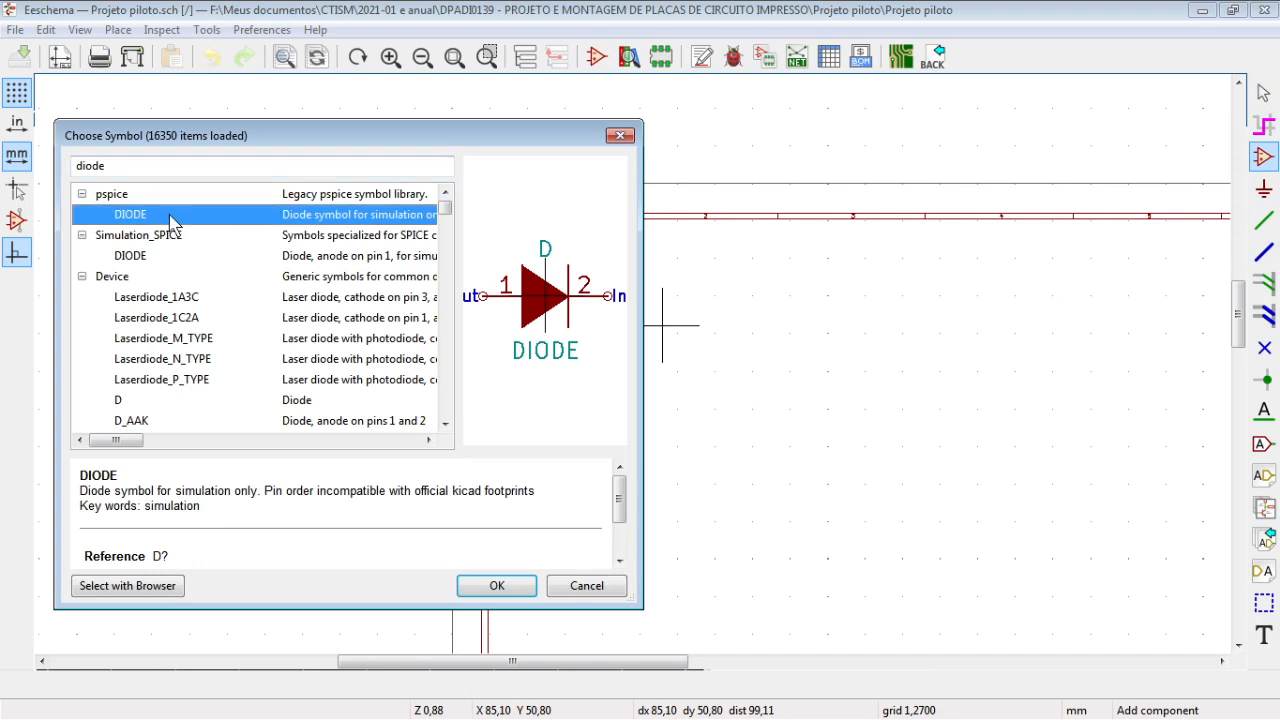
pyautogui.click(494, 585)
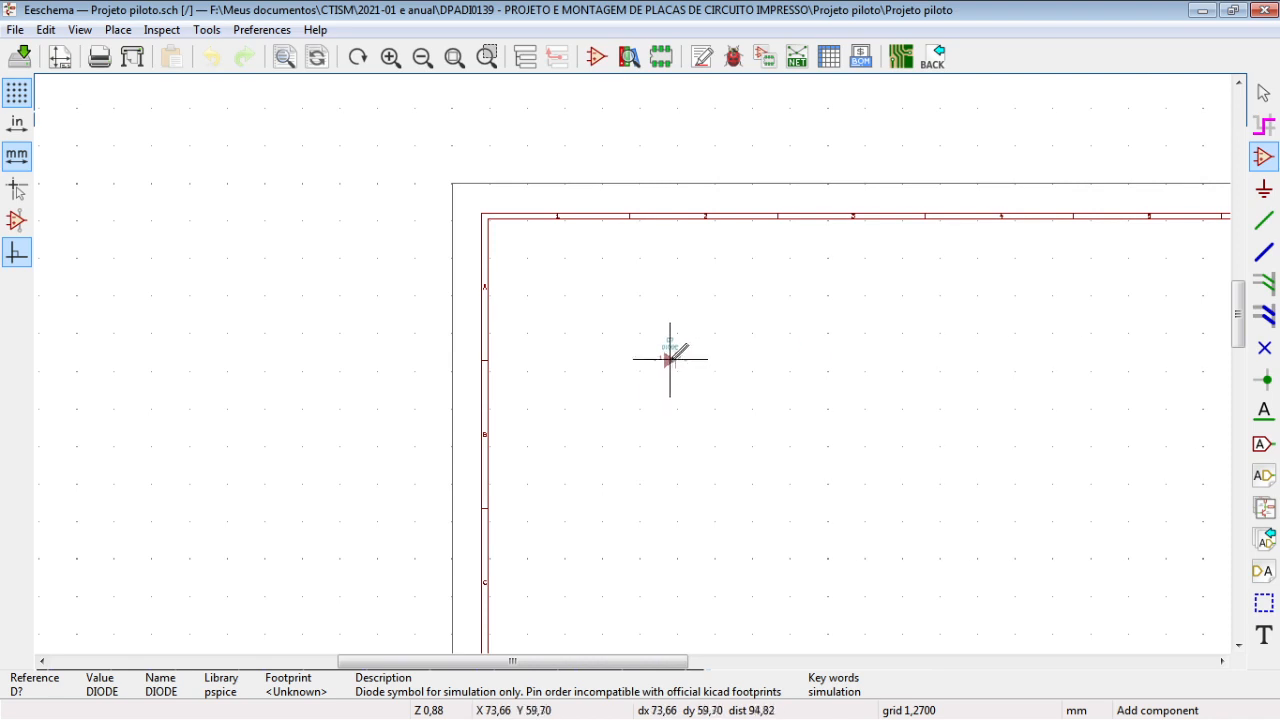
# Rotate the diode symbol so pin 2 faces up and place it at about X 68.60, Y 44.45 mm on the sheet.
pyautogui.hscroll(-2, 668, 354)
pyautogui.hscroll(-1, 980, 403)
pyautogui.hscroll(3, 866, 402)
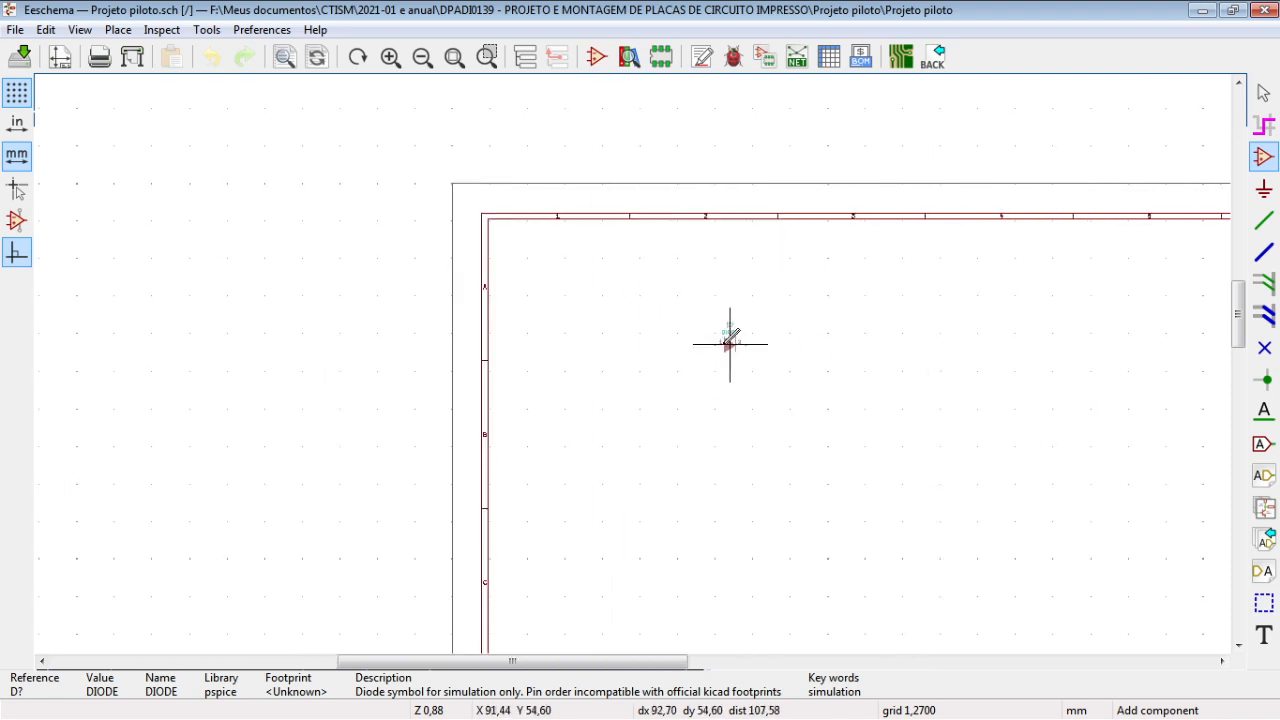
pyautogui.scroll(1, 706, 344)
pyautogui.scroll(4, 632, 362)
pyautogui.press('r')
pyautogui.press('r')
pyautogui.press('r')
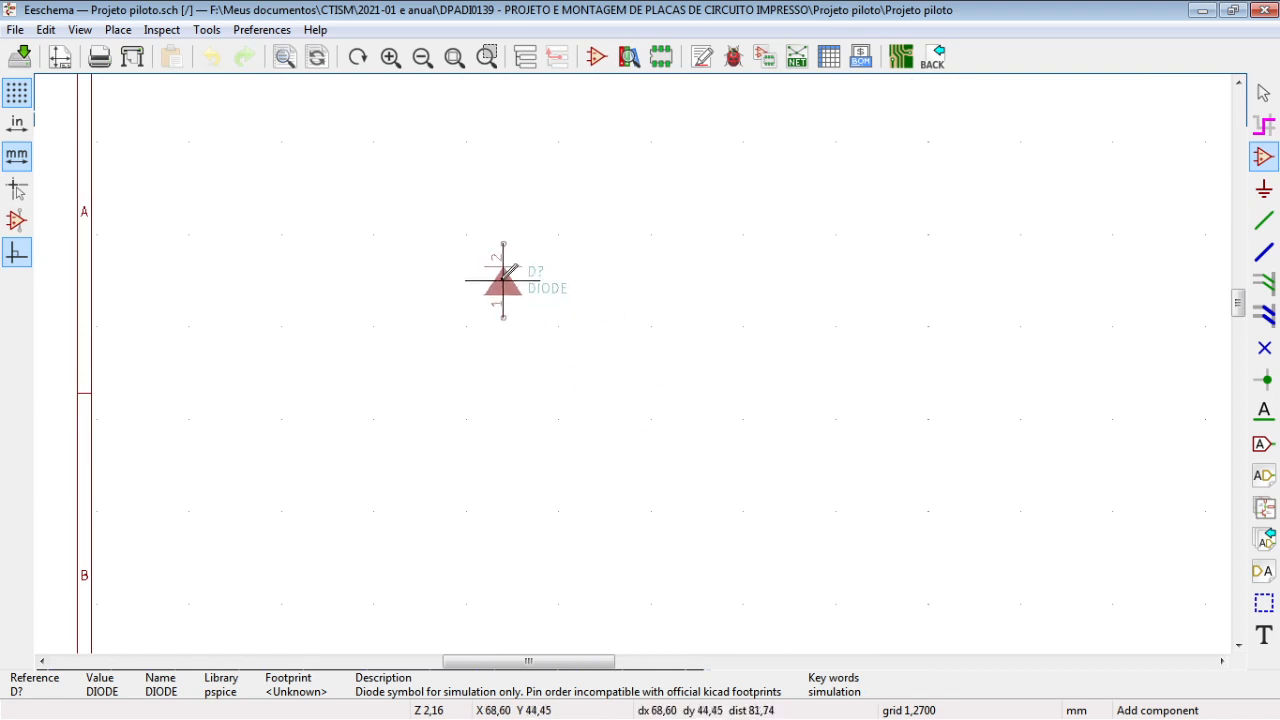
pyautogui.click(503, 279)
pyautogui.press('Escape')
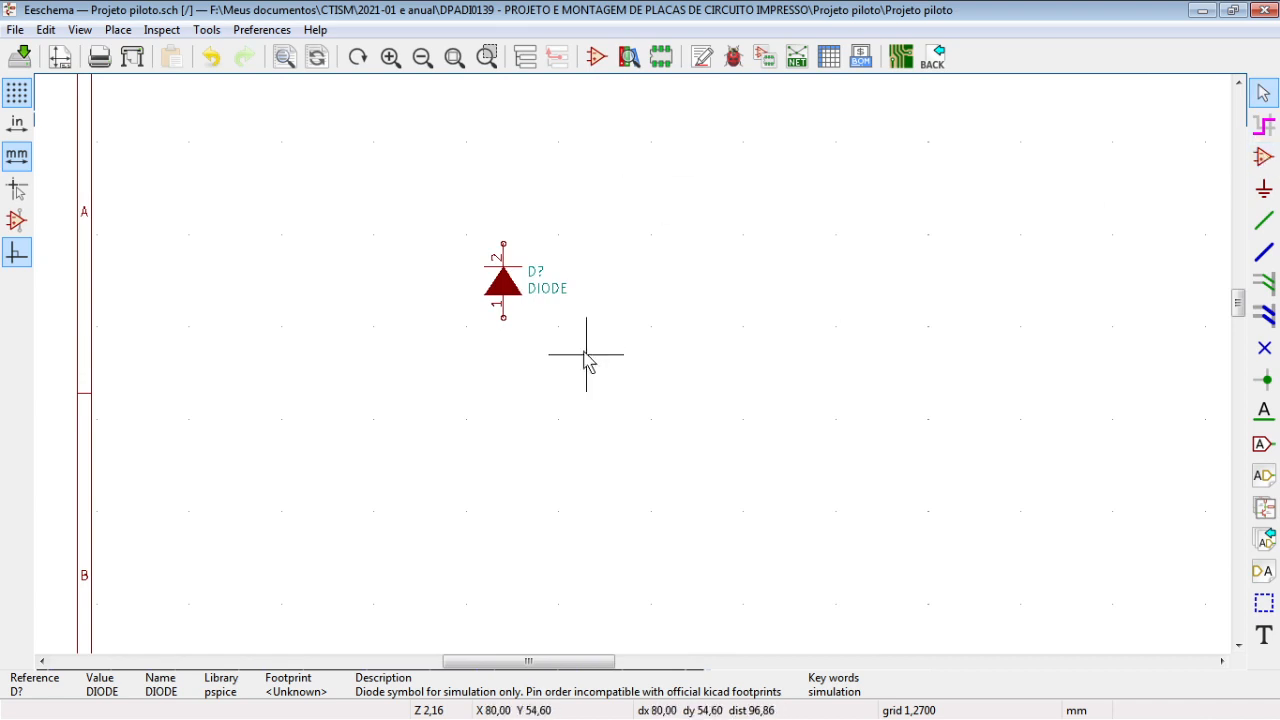
# Copy the diode and paste the duplicate at the same height, about 40 mm to the right of the original.
pyautogui.moveTo(567, 353); pyautogui.dragTo(564, 352)
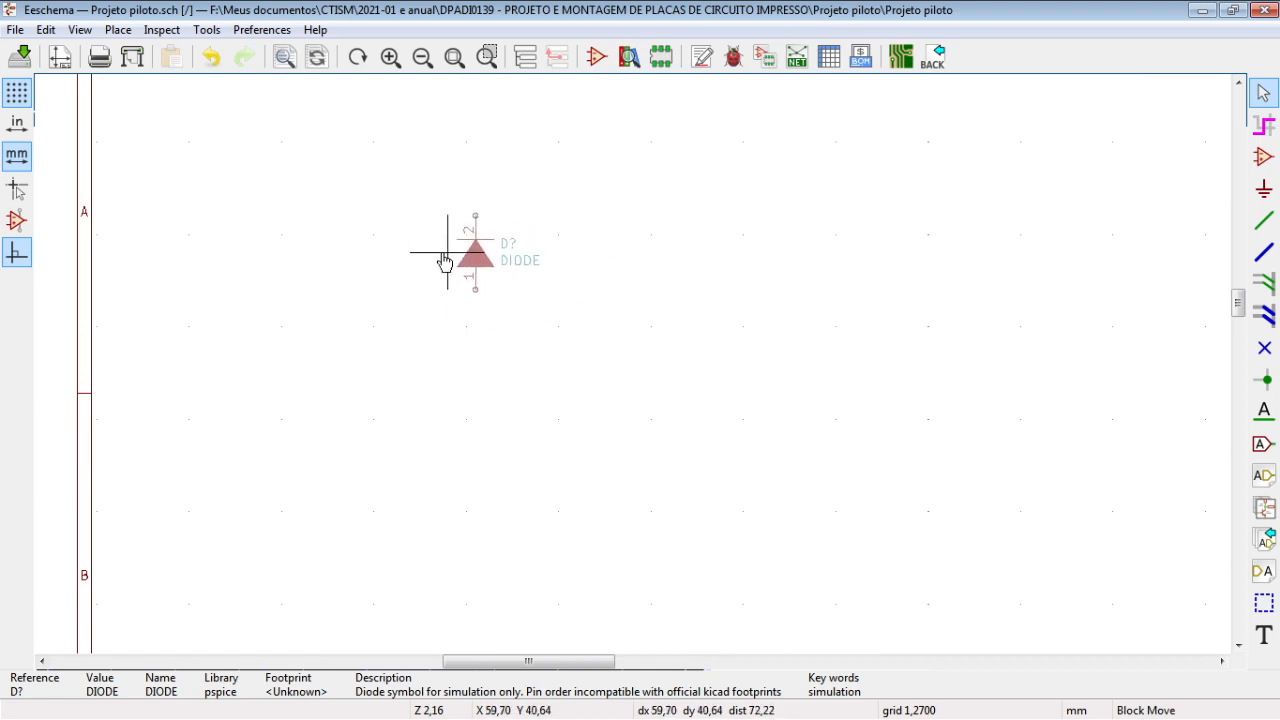
pyautogui.hotkey('ctrl', 'c')
pyautogui.hotkey('ctrl', 'v')
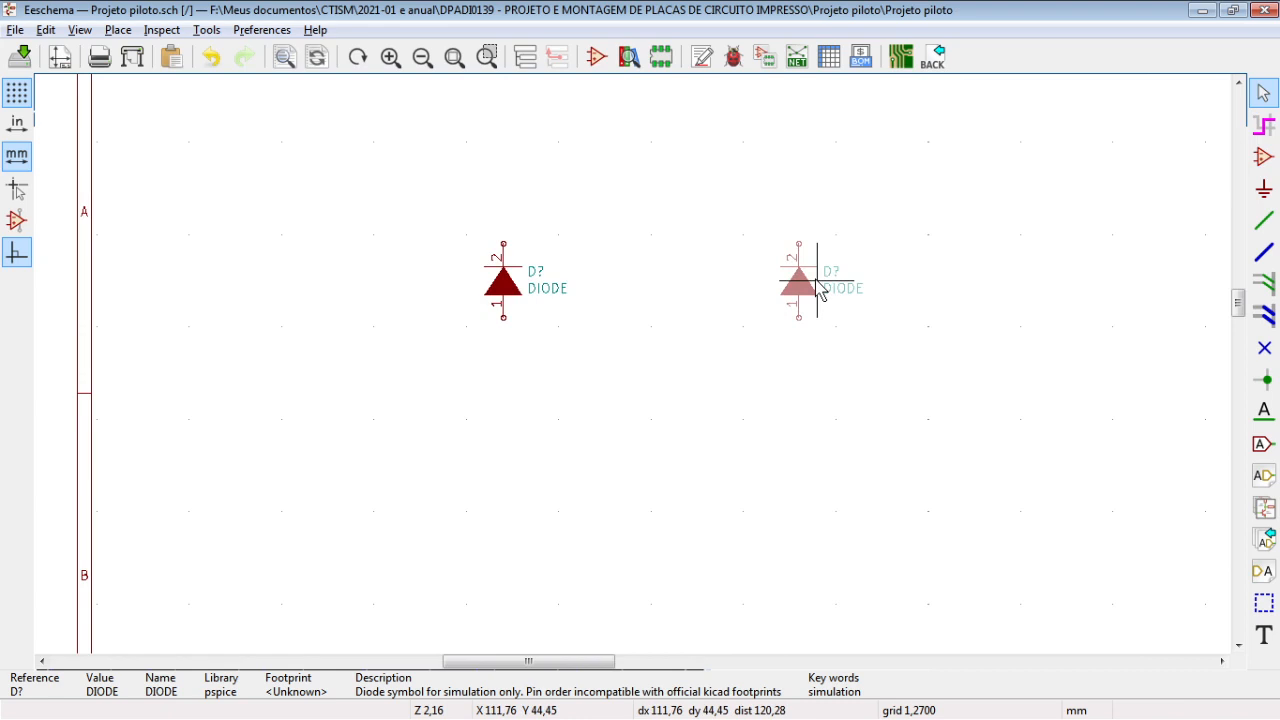
# Check the reference circuit in the browser, and rotate the left diode 180° in Eeschema, placing it pin 1 up at about X 72.40, Y 44.45 mm.
pyautogui.hotkey('alt', 'Tab')
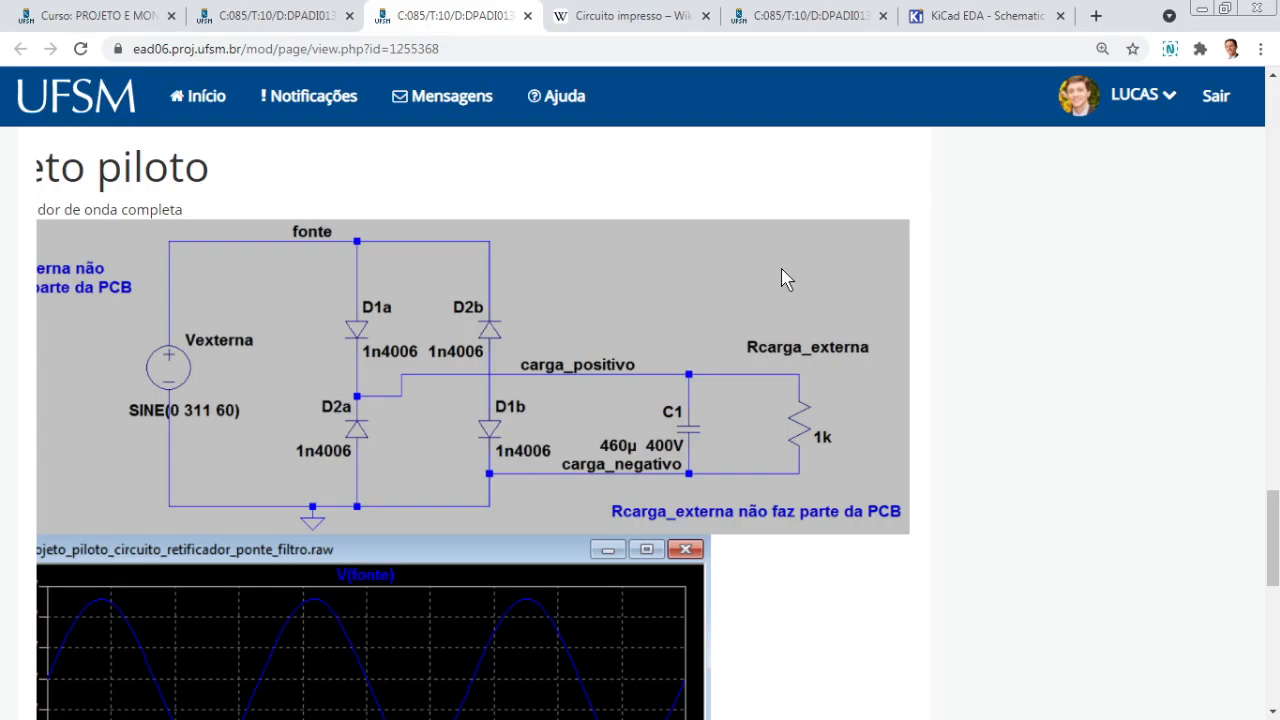
pyautogui.hotkey('alt', 'Tab')
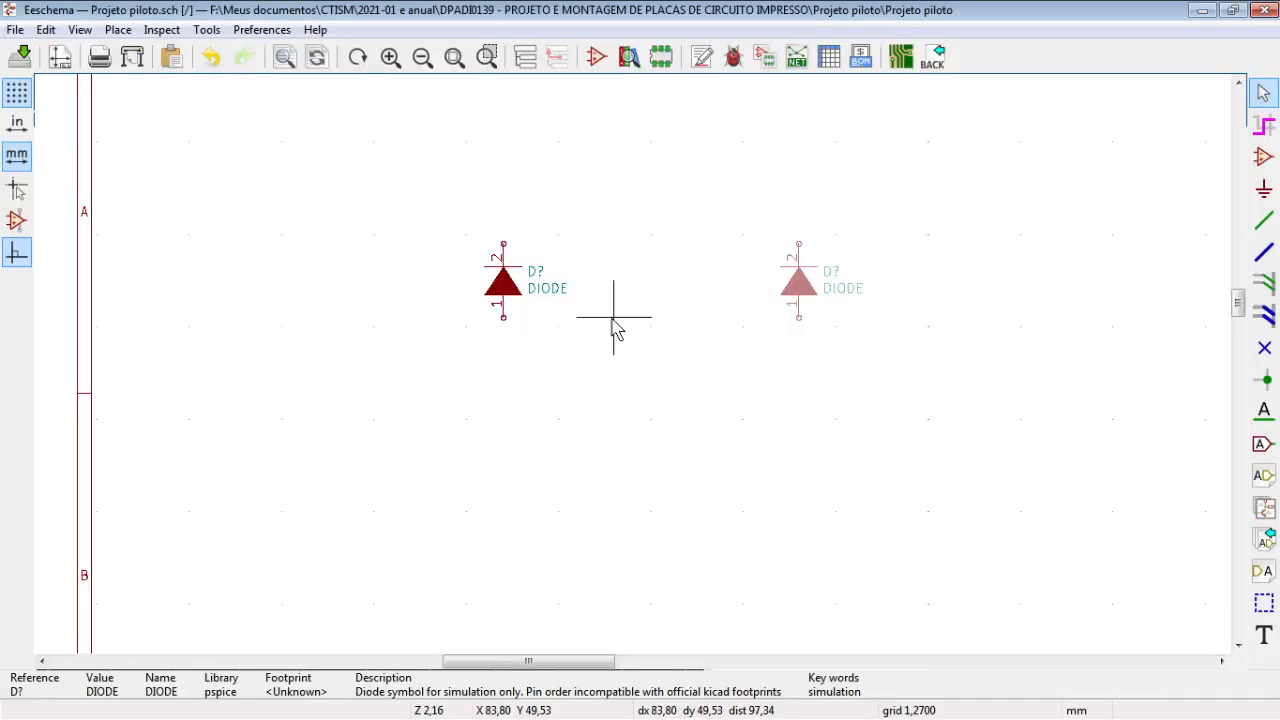
pyautogui.moveTo(597, 334); pyautogui.dragTo(465, 255)
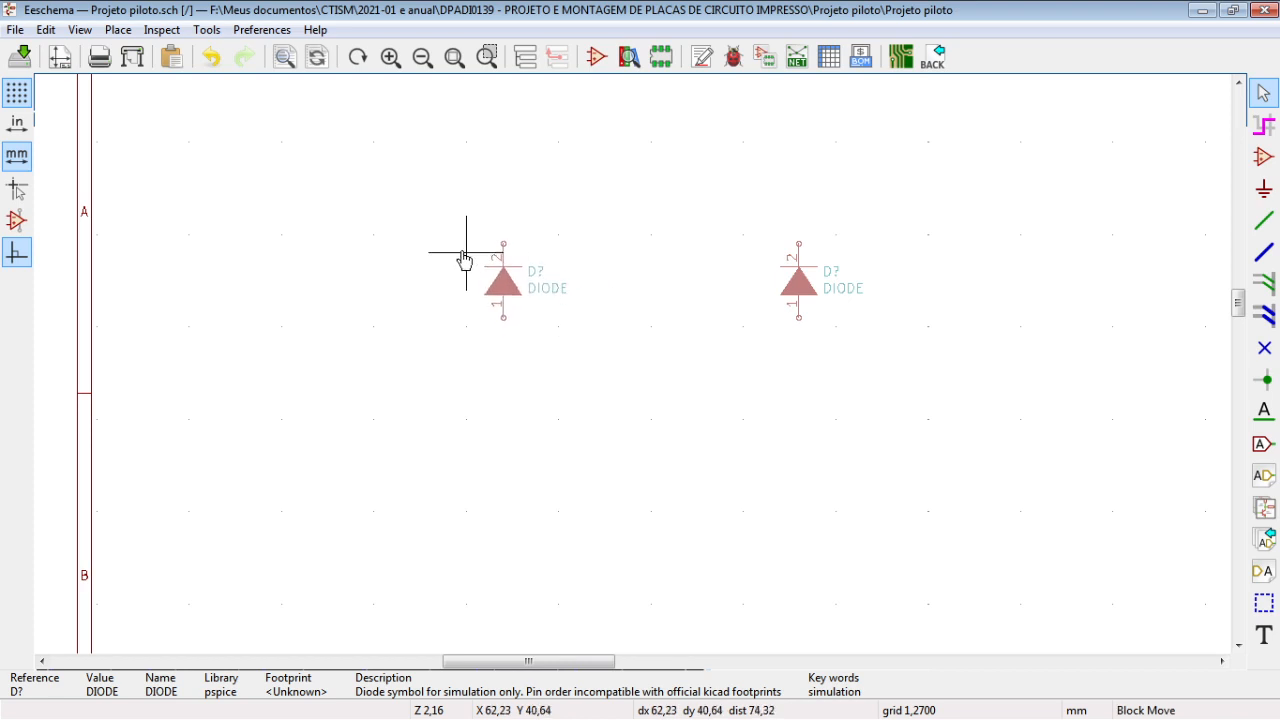
pyautogui.press('r')
pyautogui.press('r')
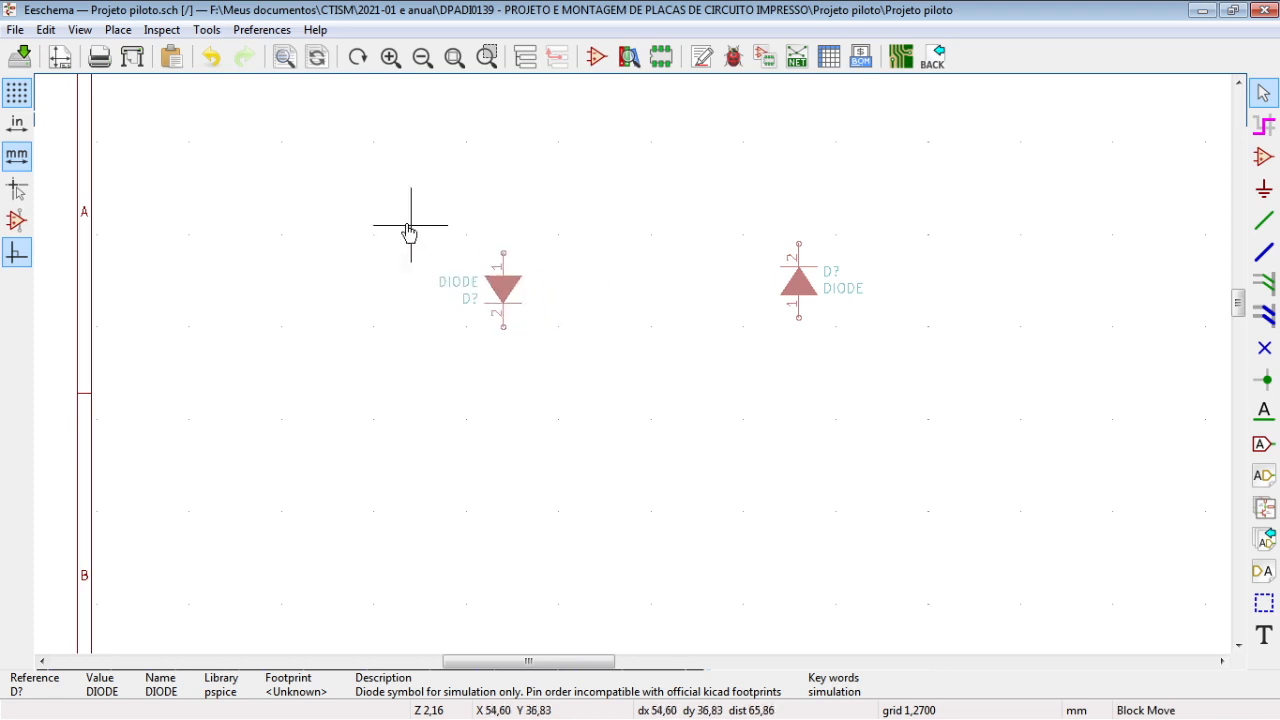
pyautogui.click(438, 228)
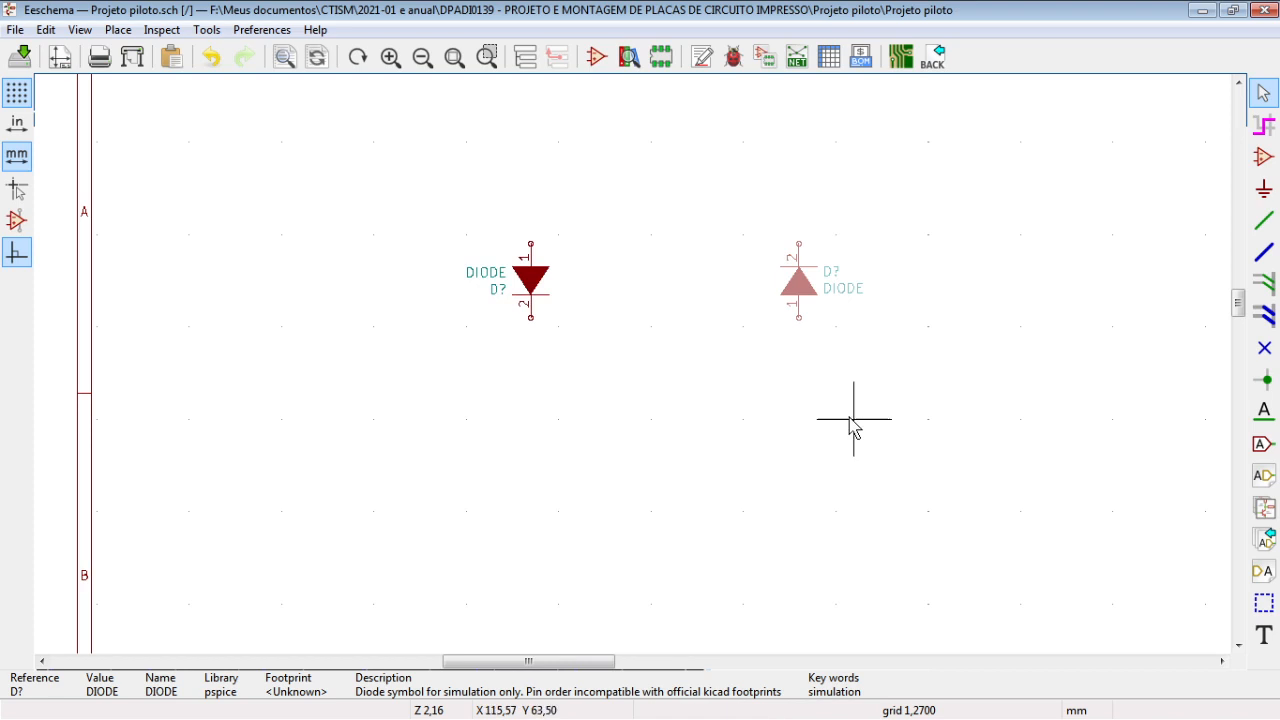
# Copy the left diode, rotate the copy so pin 2 faces up and place it directly below at about Y 68.60 mm.
pyautogui.moveTo(679, 401); pyautogui.dragTo(505, 278)
pyautogui.hotkey('ctrl', 'c')
pyautogui.hotkey('ctrl', 'v')
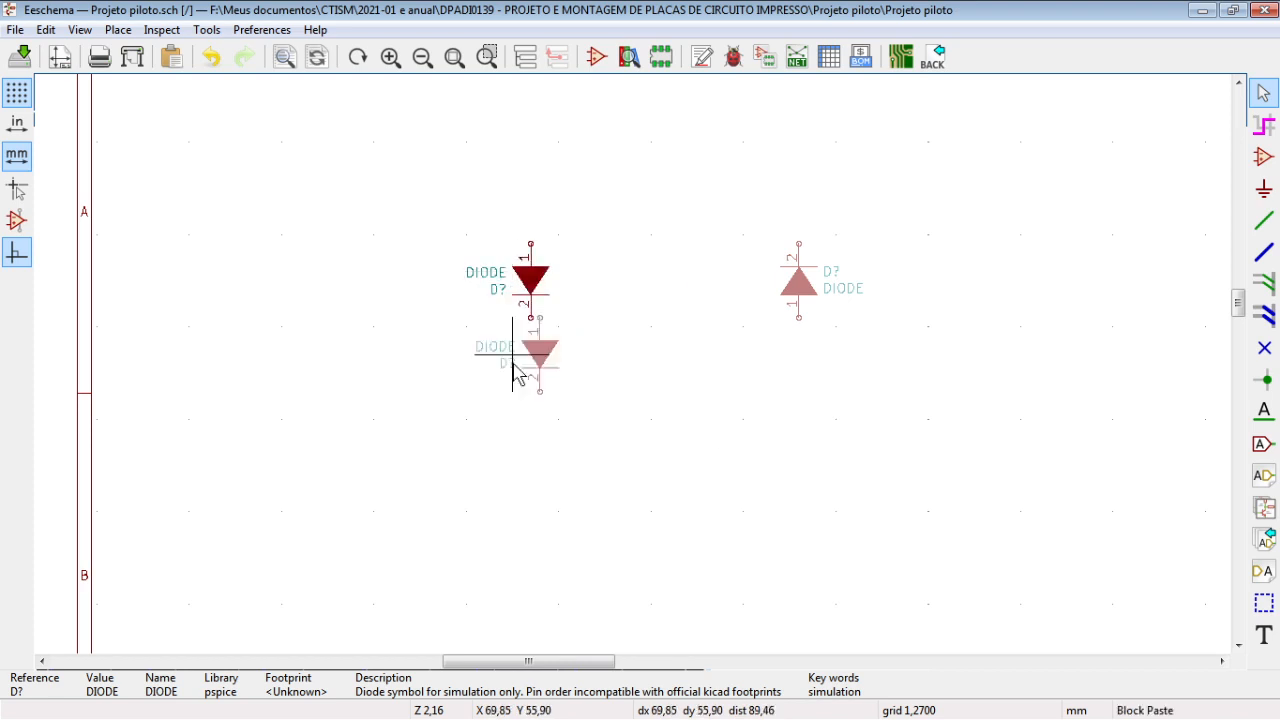
pyautogui.press('r')
pyautogui.press('r')
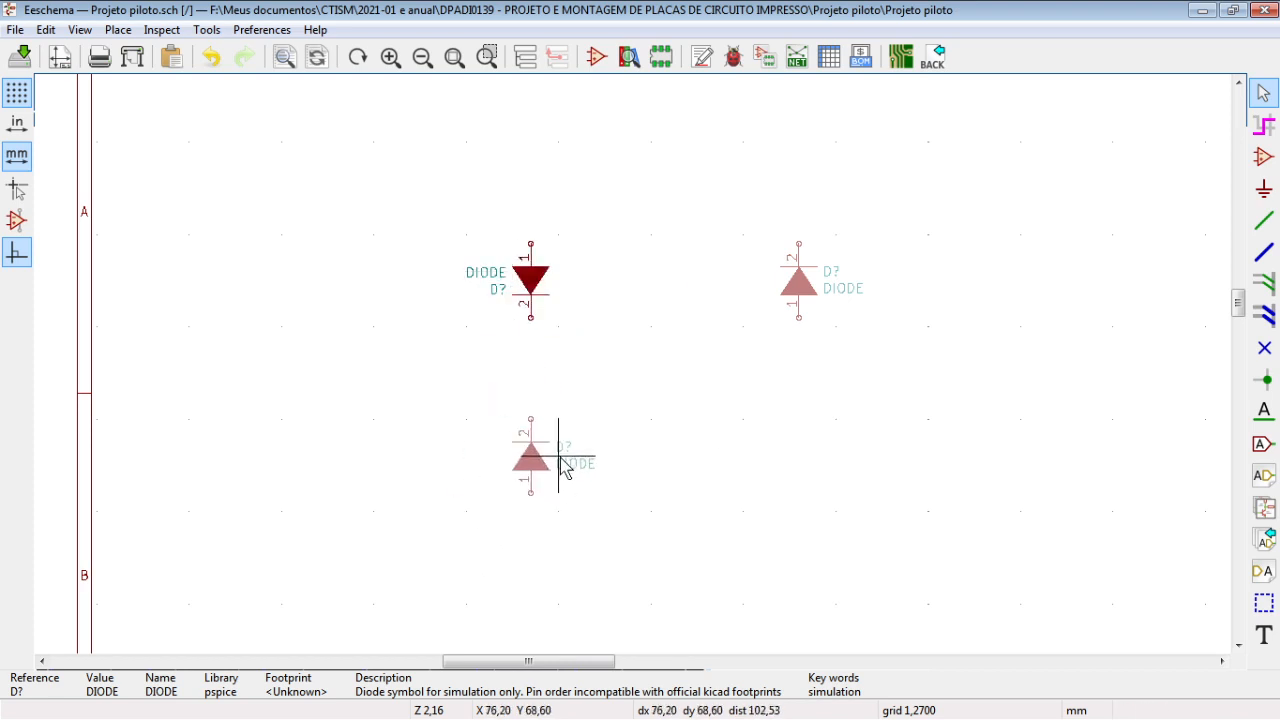
pyautogui.click(560, 459)
# Paste another copy of the diode, pin 1 facing up, directly below the upper-right diode at about Y 68.60 mm.
pyautogui.moveTo(871, 394); pyautogui.dragTo(765, 246)
pyautogui.press('Escape')
pyautogui.hotkey('ctrl', 'v')
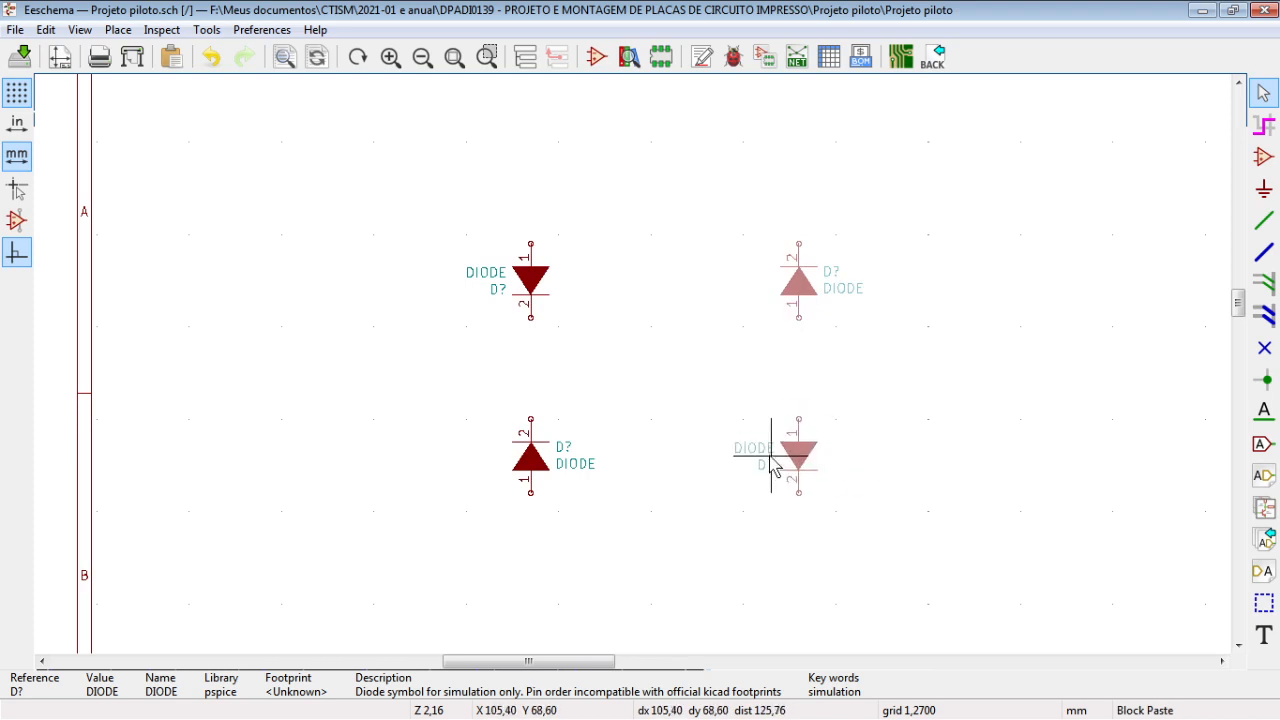
pyautogui.click(770, 461)
# Compare the orientation of the four placed diodes with D1a, D2a, D1b and D2b in the browser's reference circuit.
pyautogui.hotkey('alt', 'Tab')
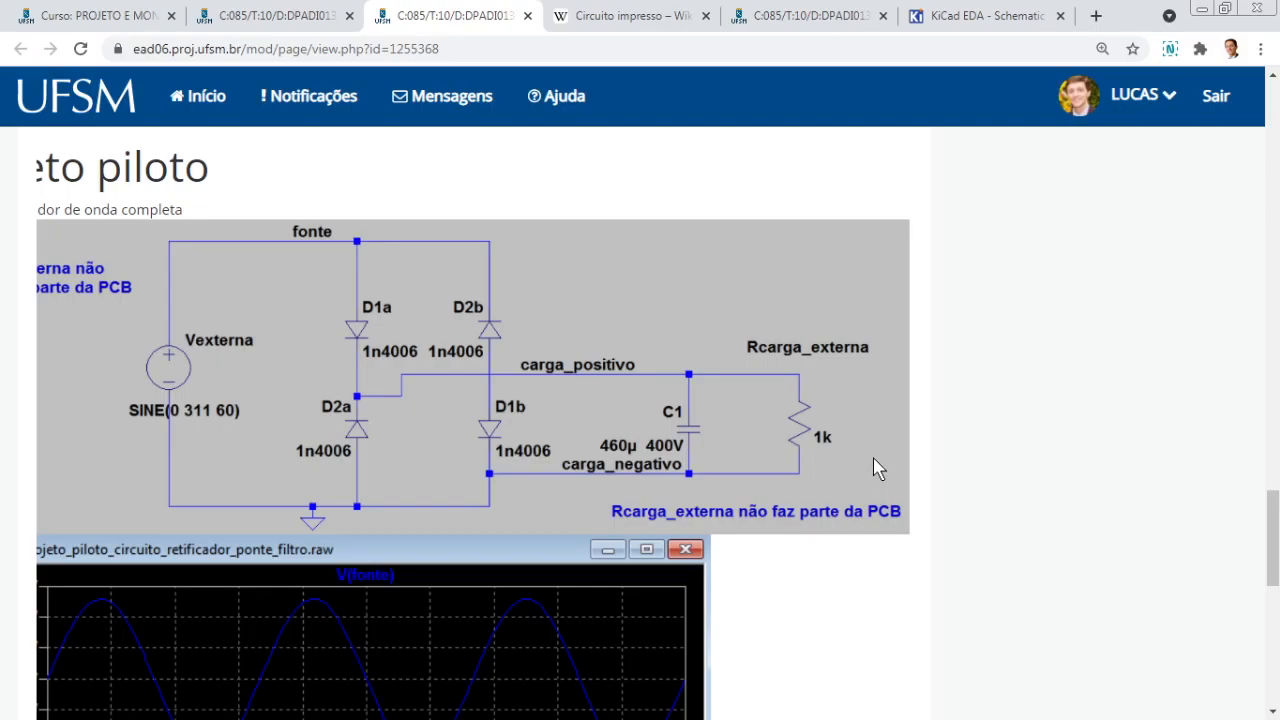
pyautogui.hotkey('alt', 'Tab')
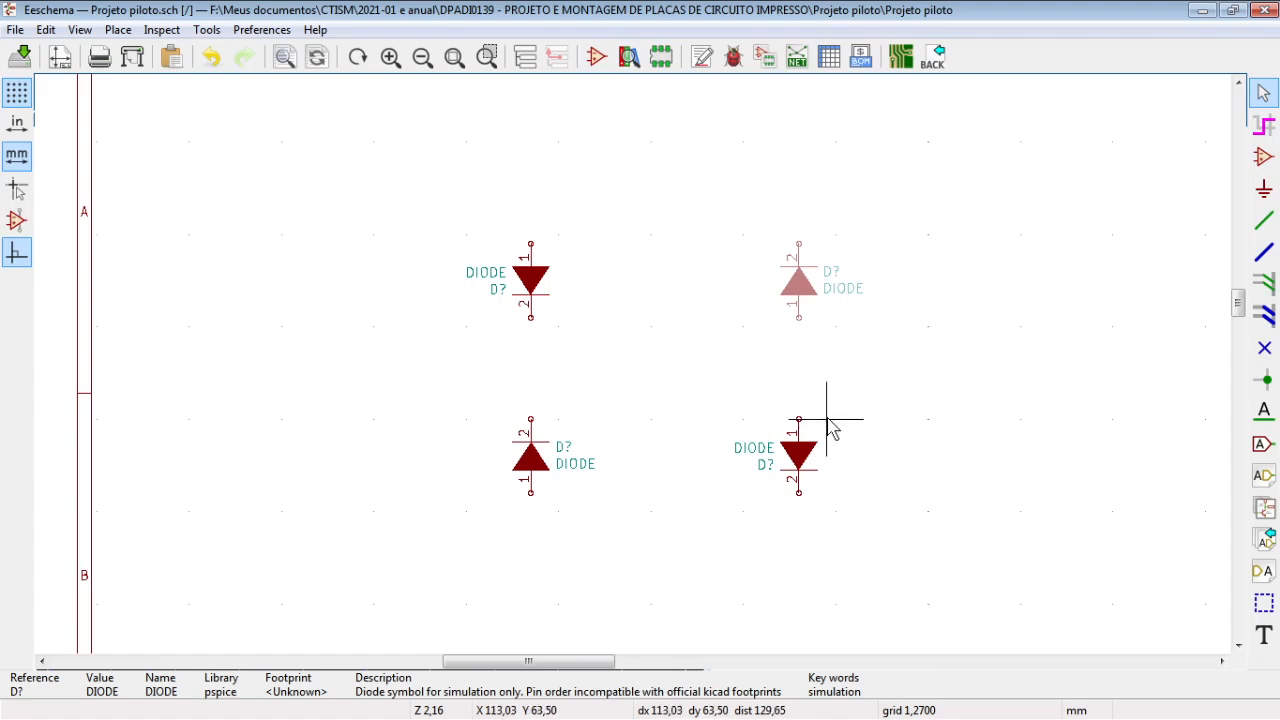
pyautogui.hotkey('alt', 'Tab')
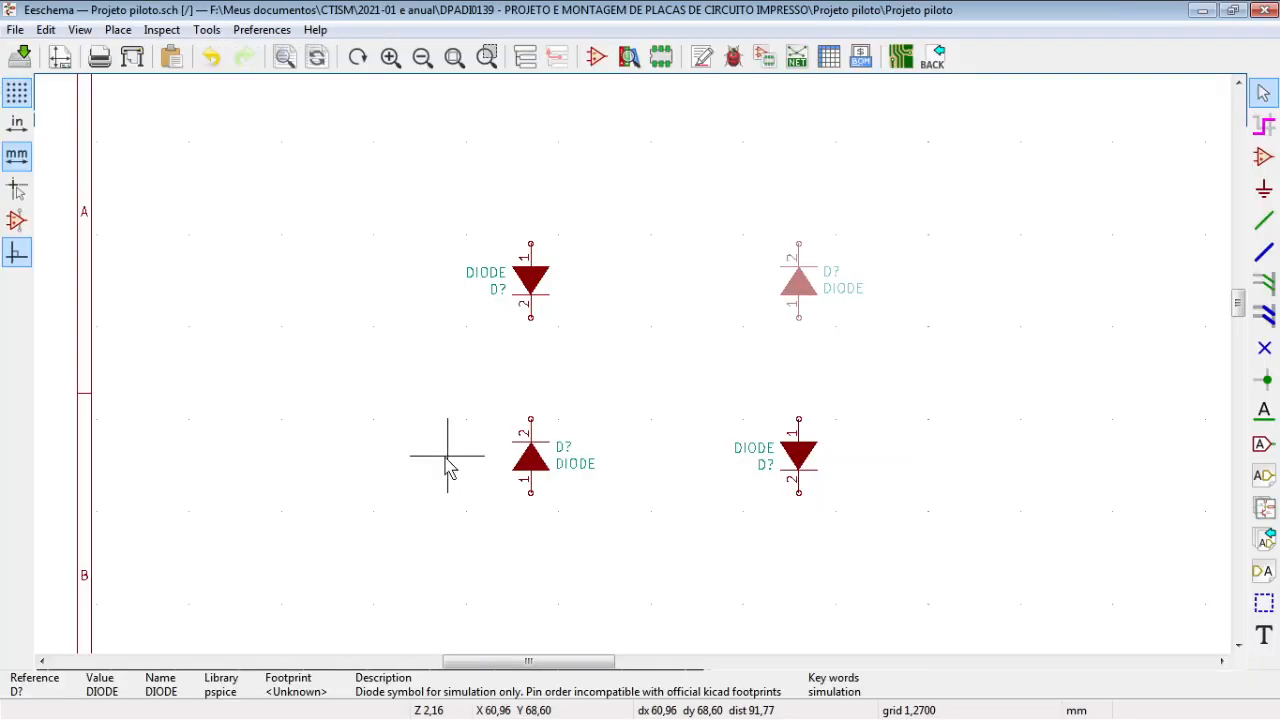
pyautogui.hotkey('alt', 'Tab')
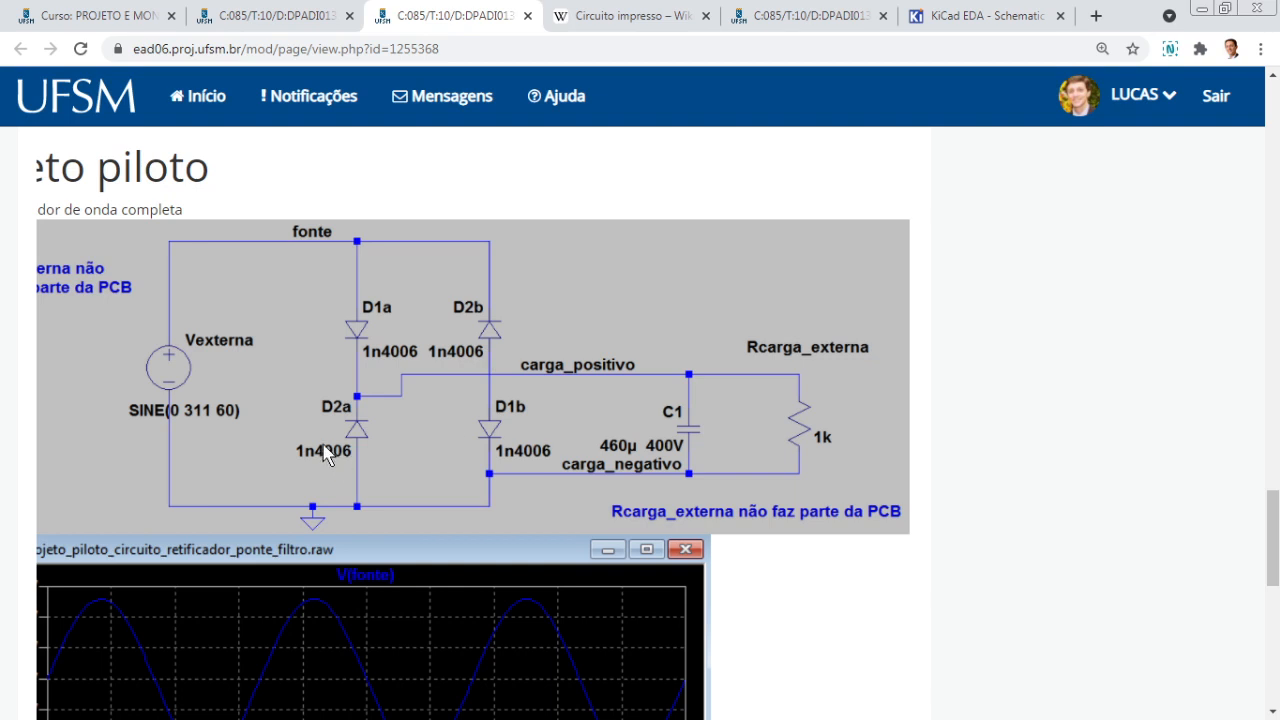
pyautogui.hotkey('alt', 'Tab')
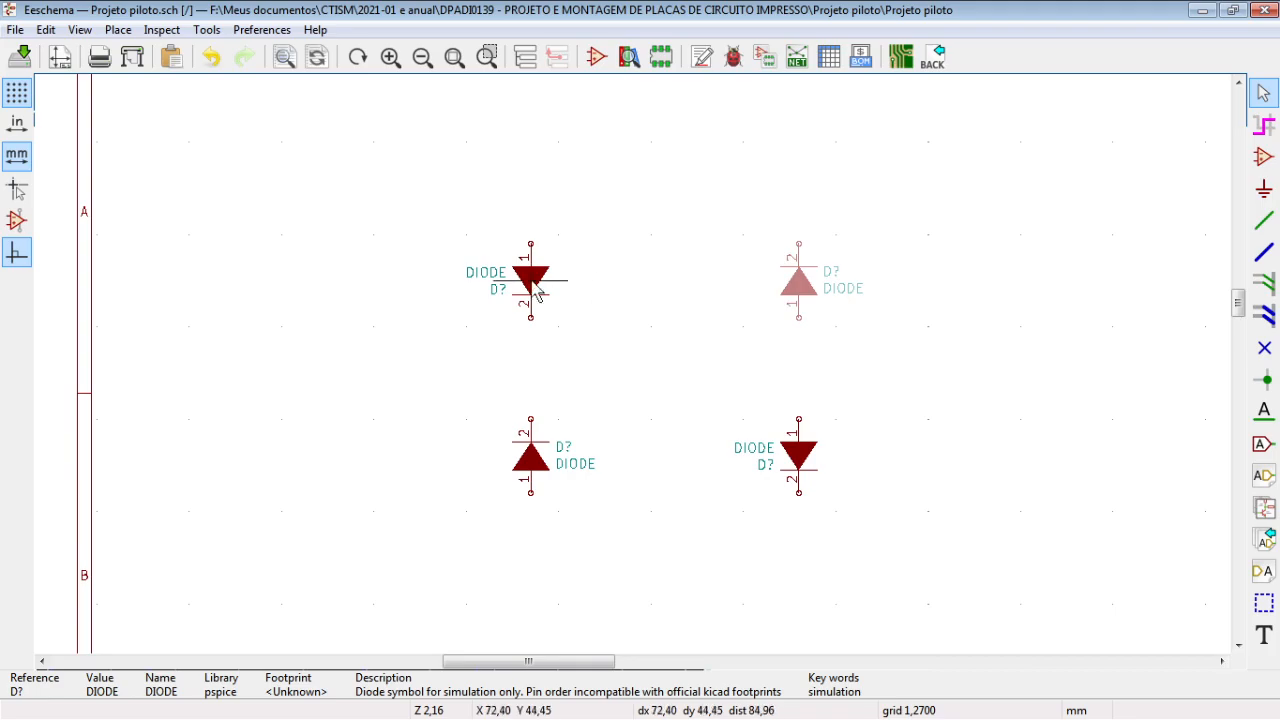
pyautogui.click(598, 322)
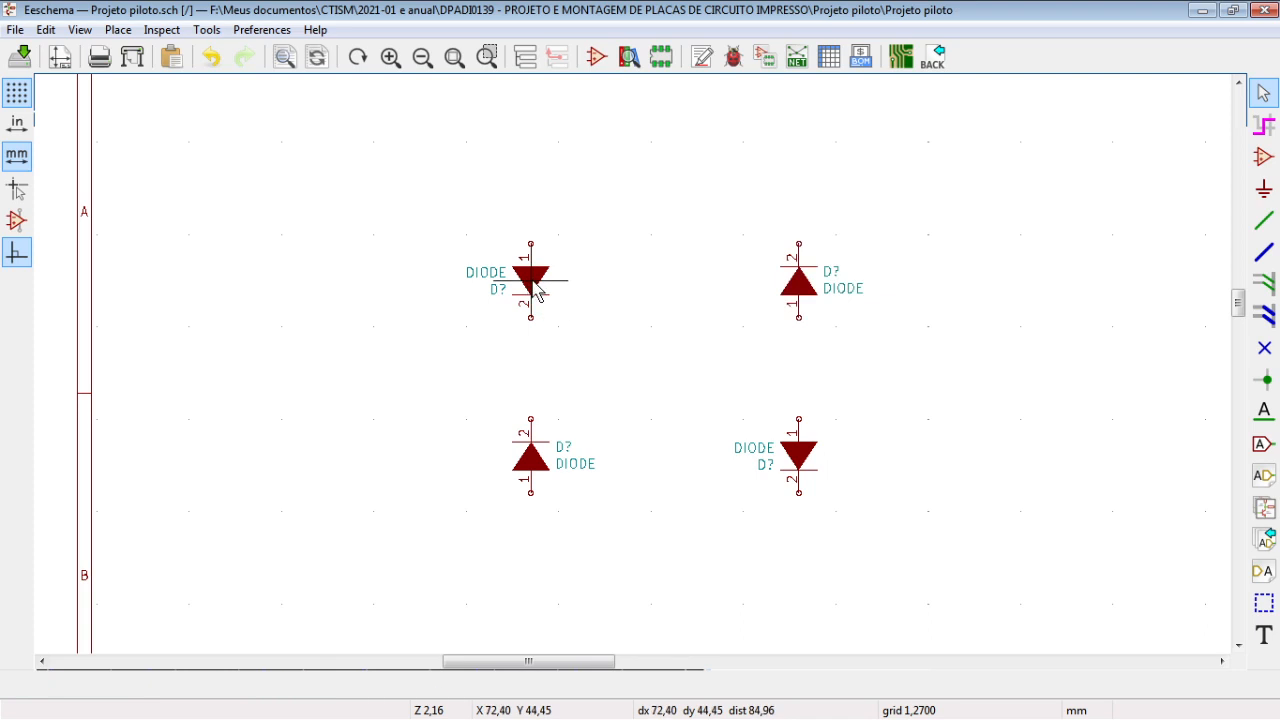
# Set the upper-left diode's value to 1N4006.
pyautogui.doubleClick(533, 283)
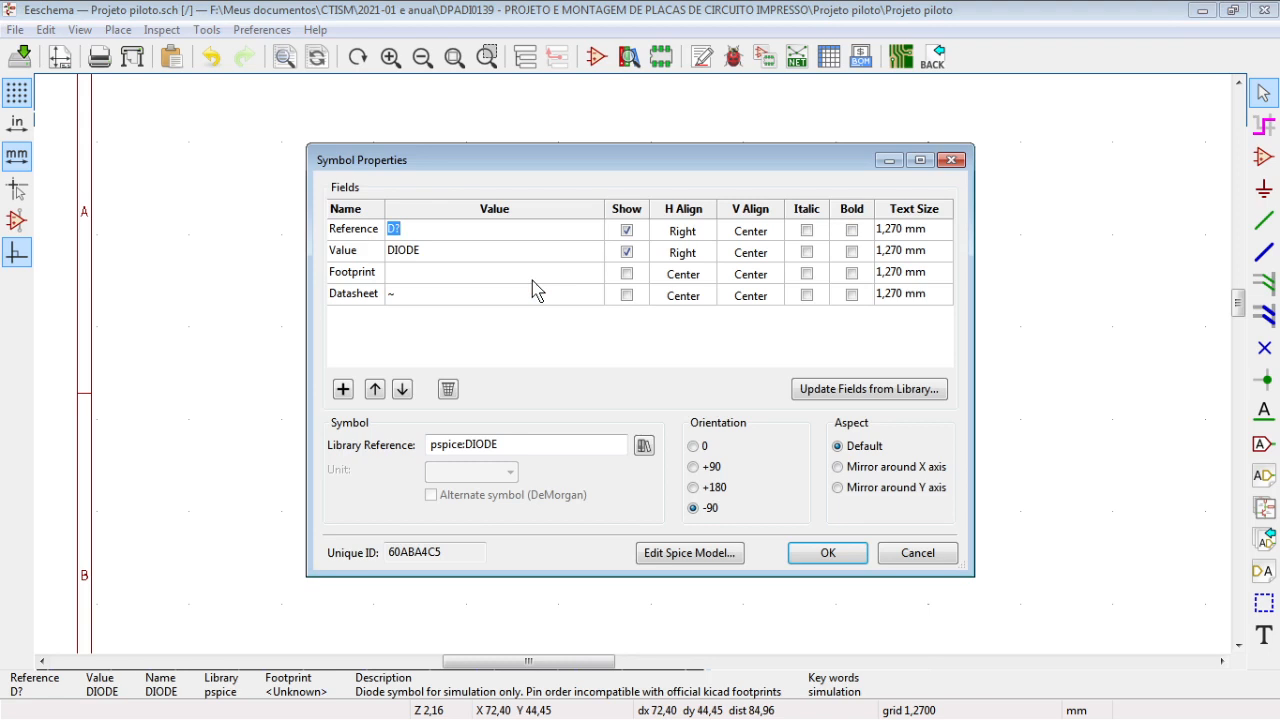
pyautogui.click(951, 160)
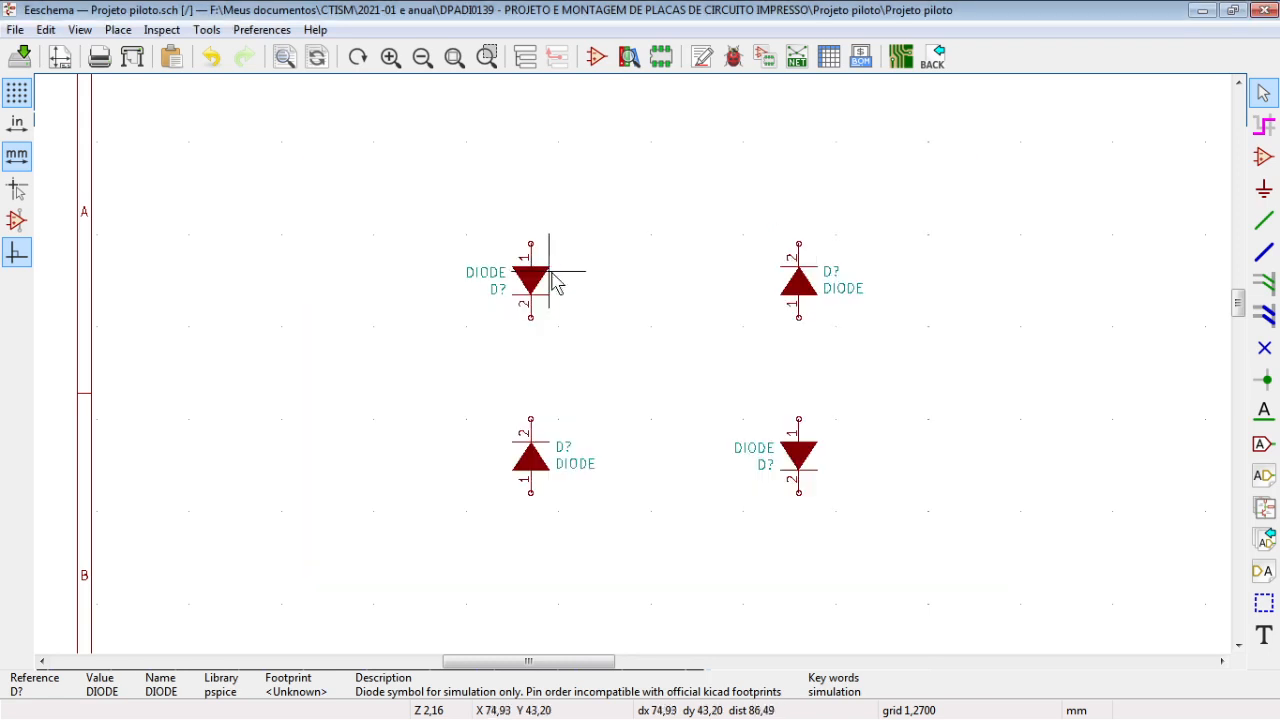
pyautogui.rightClick(531, 284)
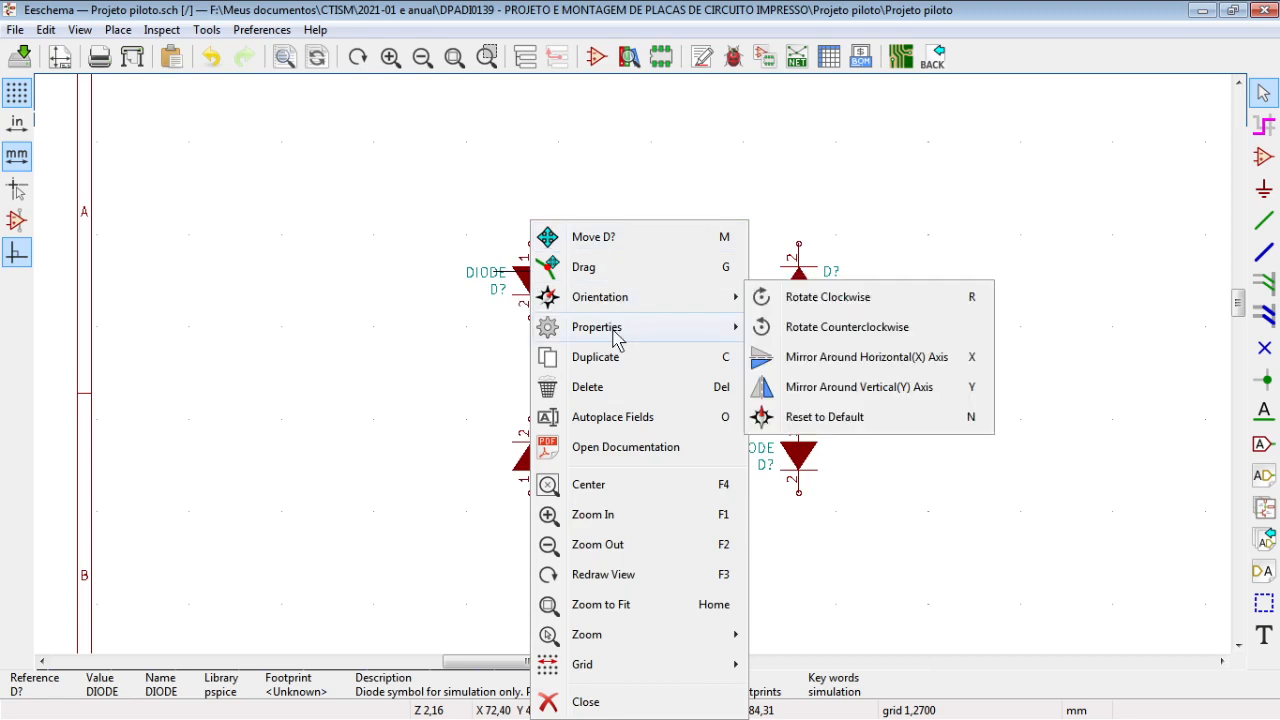
pyautogui.moveTo(640, 337)
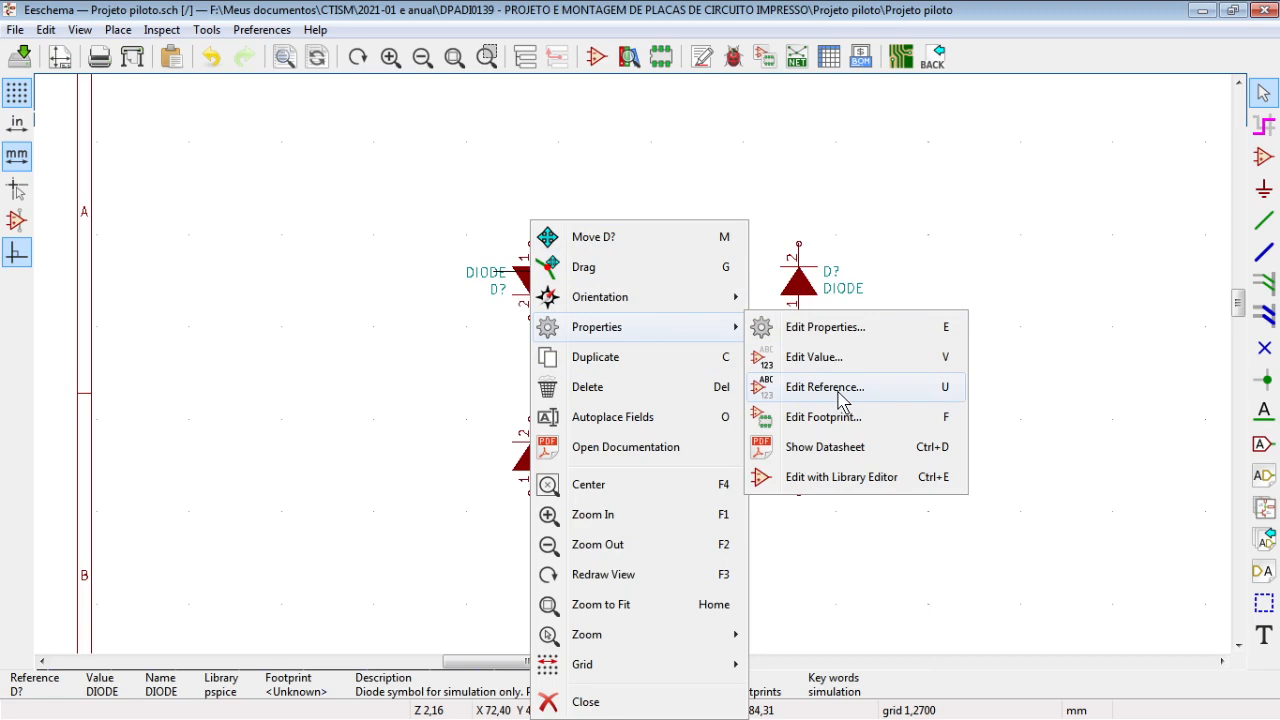
pyautogui.click(840, 360)
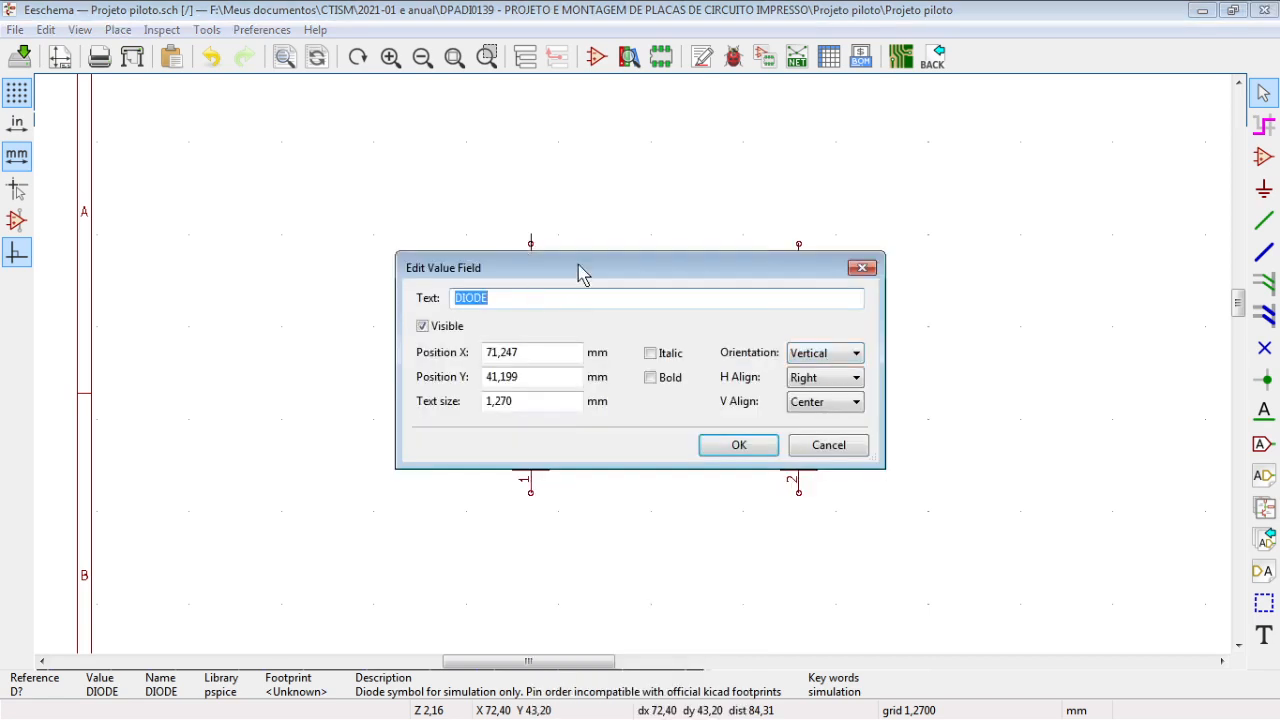
pyautogui.moveTo(579, 267); pyautogui.dragTo(587, 422)
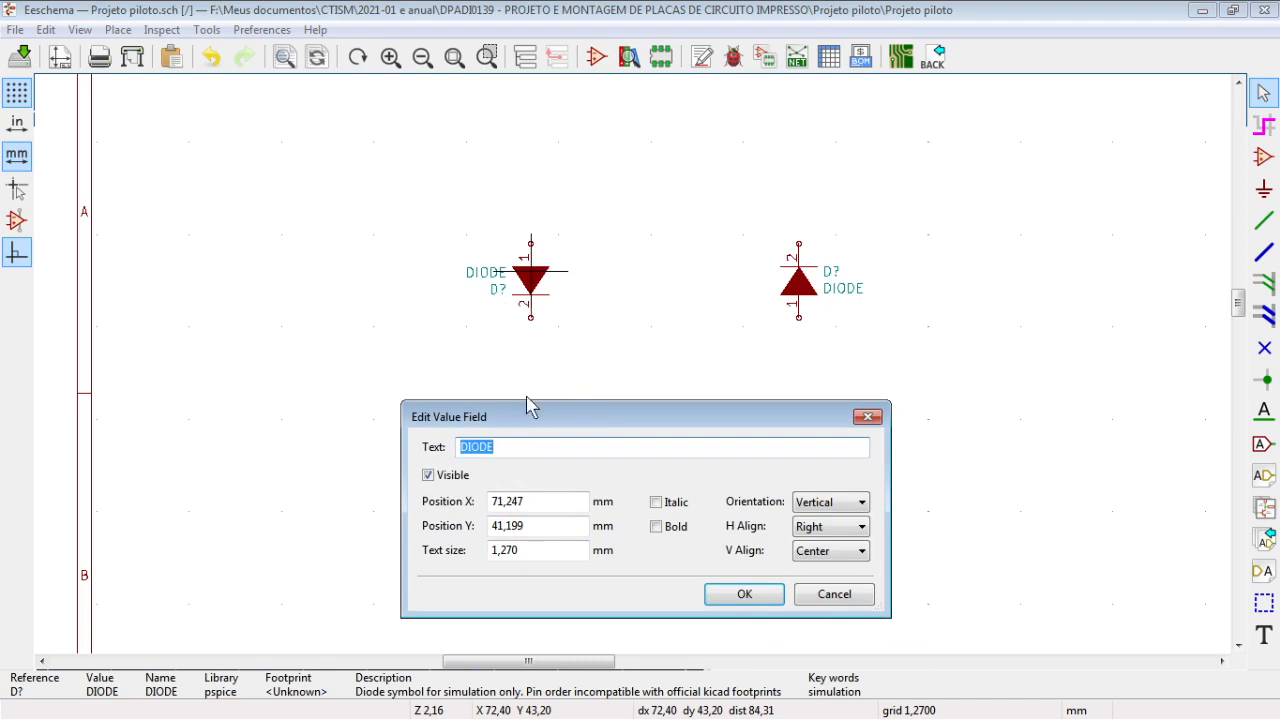
pyautogui.moveTo(530, 424); pyautogui.dragTo(528, 400)
pyautogui.write('1N4006')
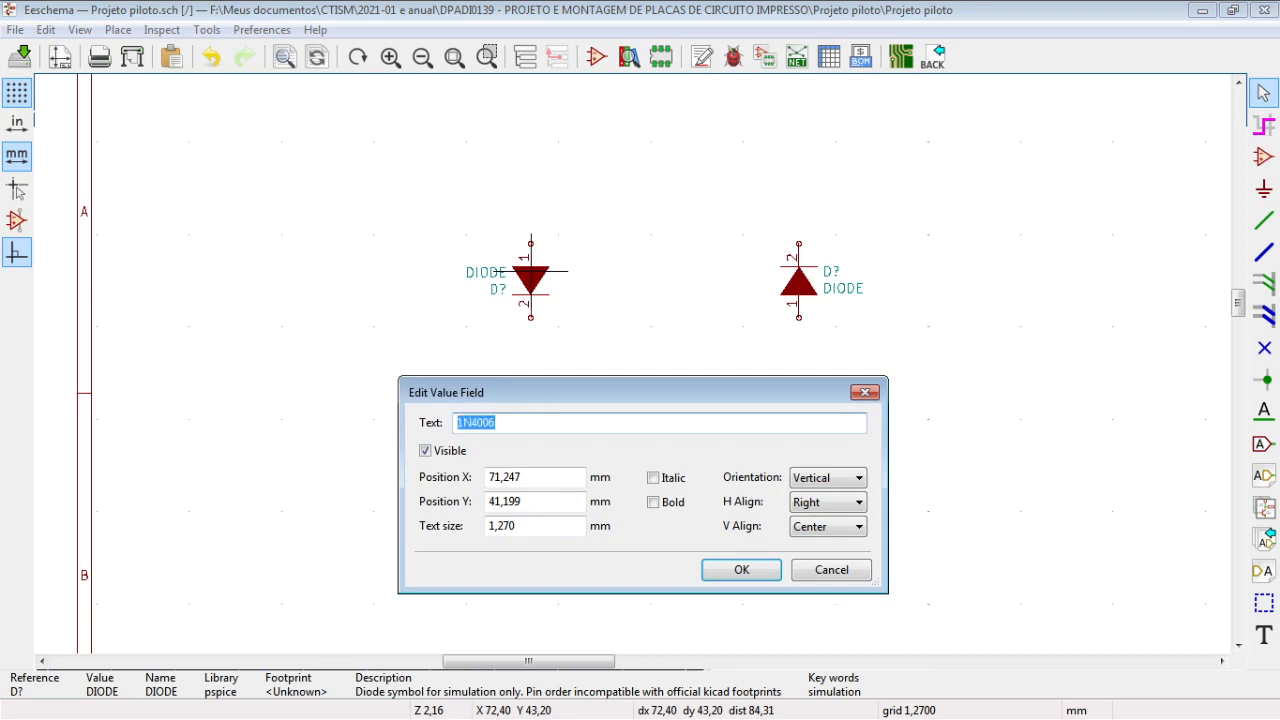
pyautogui.click(741, 570)
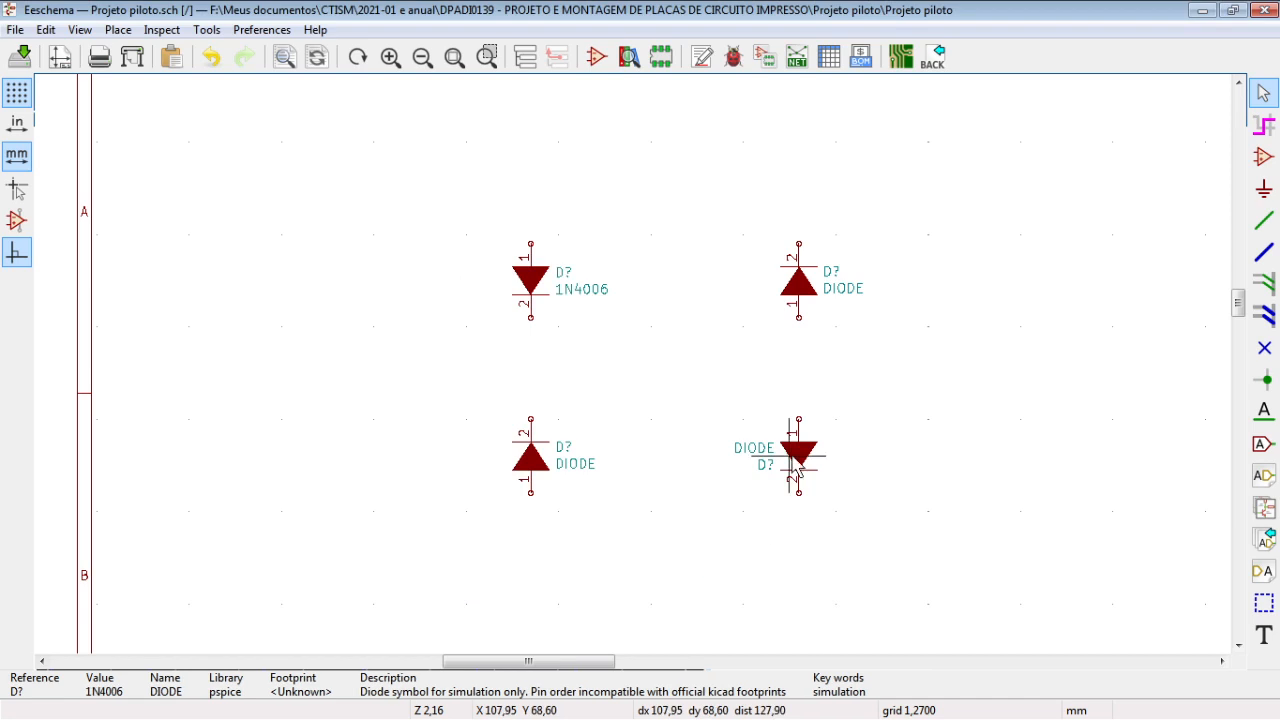
# Set the value of the other three diodes, upper right, lower right and lower left, to 1N4006.
pyautogui.doubleClick(856, 297)
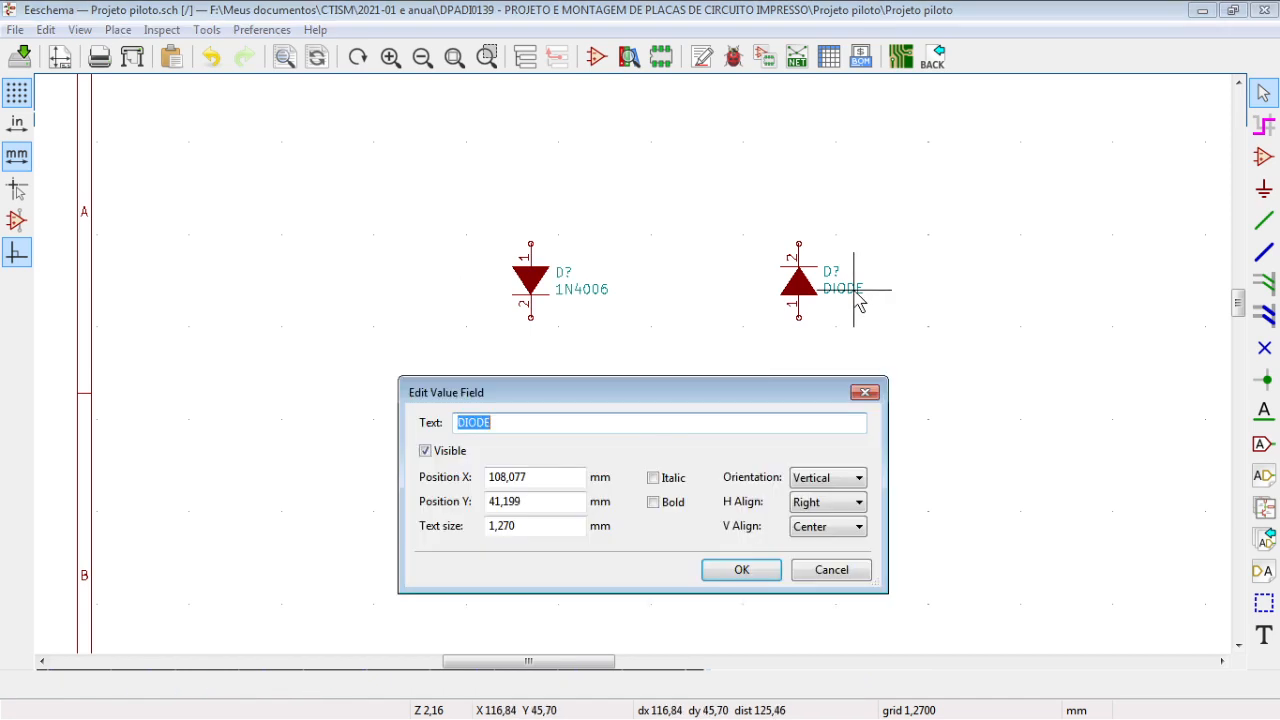
pyautogui.write('1N4006')
pyautogui.click(741, 570)
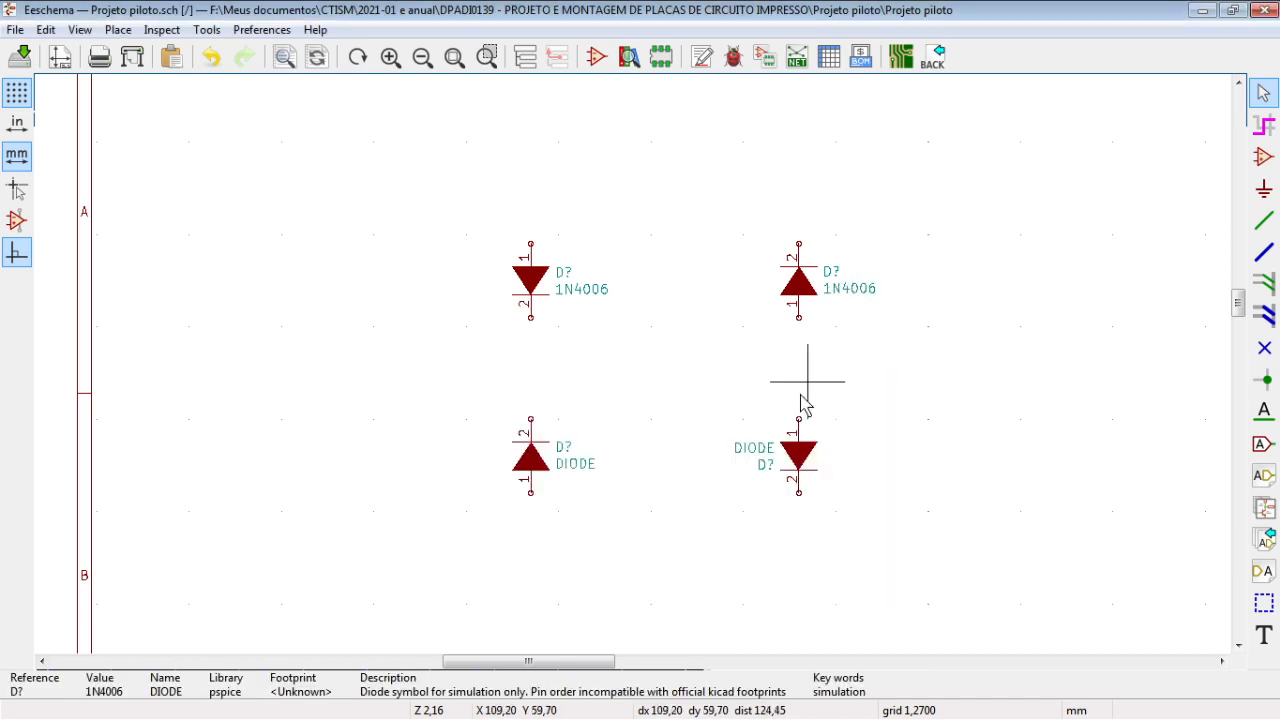
pyautogui.doubleClick(746, 448)
pyautogui.write('1N4006')
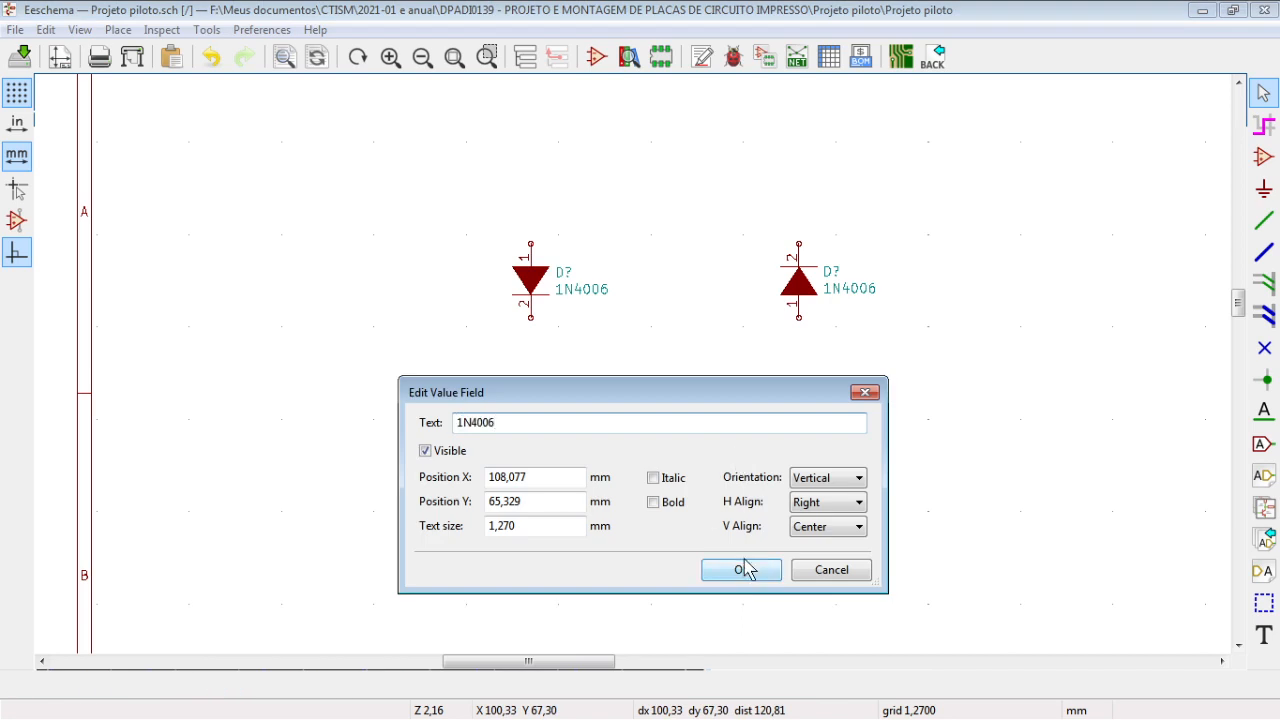
pyautogui.click(741, 570)
pyautogui.doubleClick(588, 468)
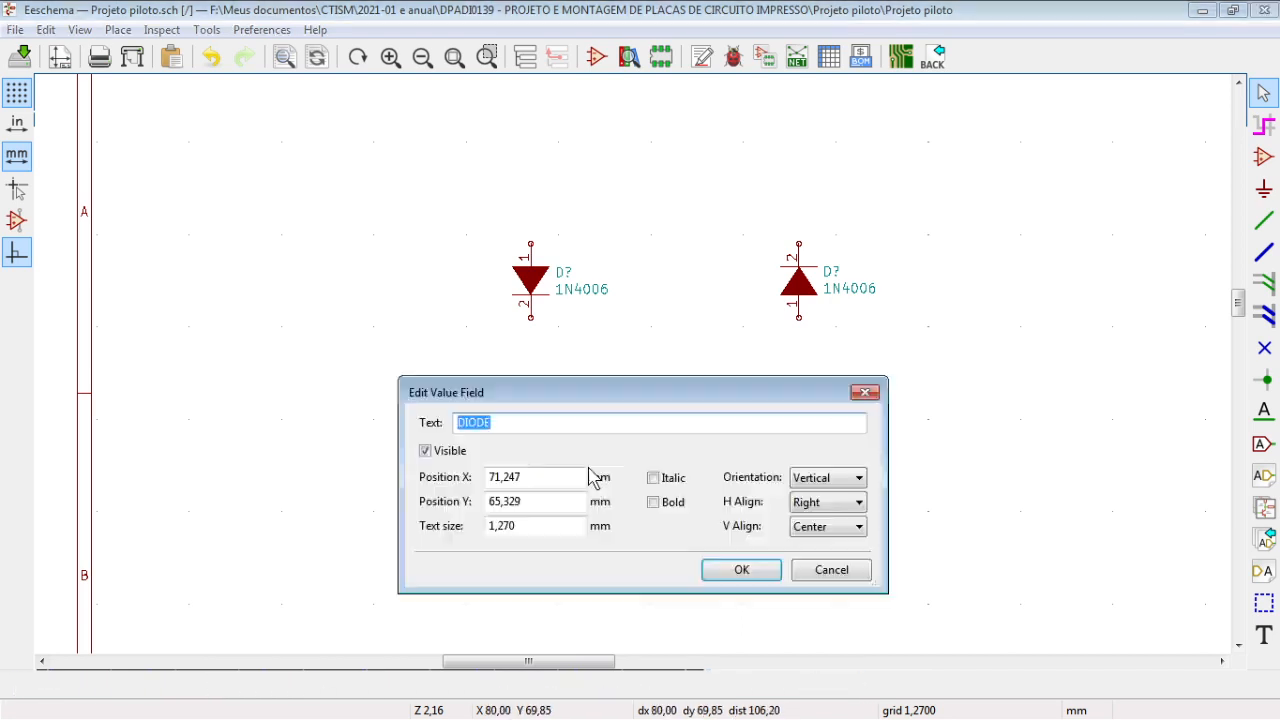
pyautogui.write('1N4006')
pyautogui.click(727, 568)
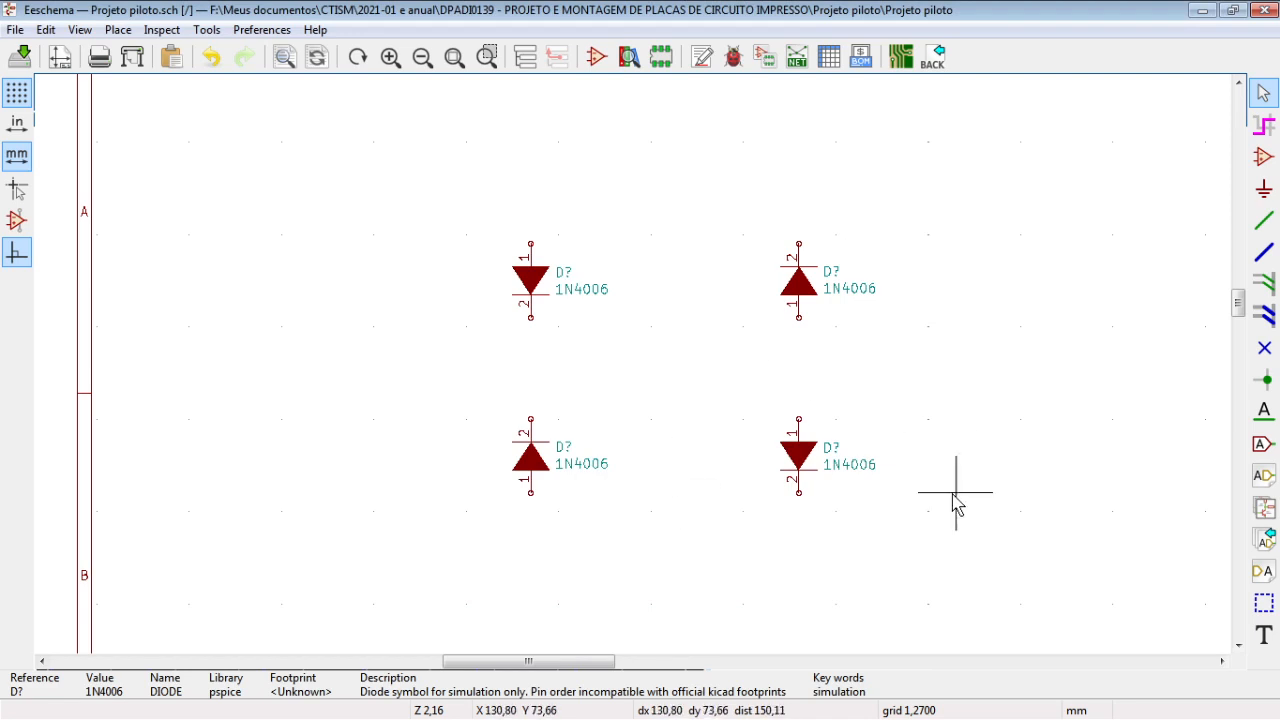
# Place a pspice CAP capacitor symbol, pin 1 facing up, beside the right-hand diodes at about X 137.16, Y 58.40 mm.
pyautogui.hotkey('alt', 'Tab')
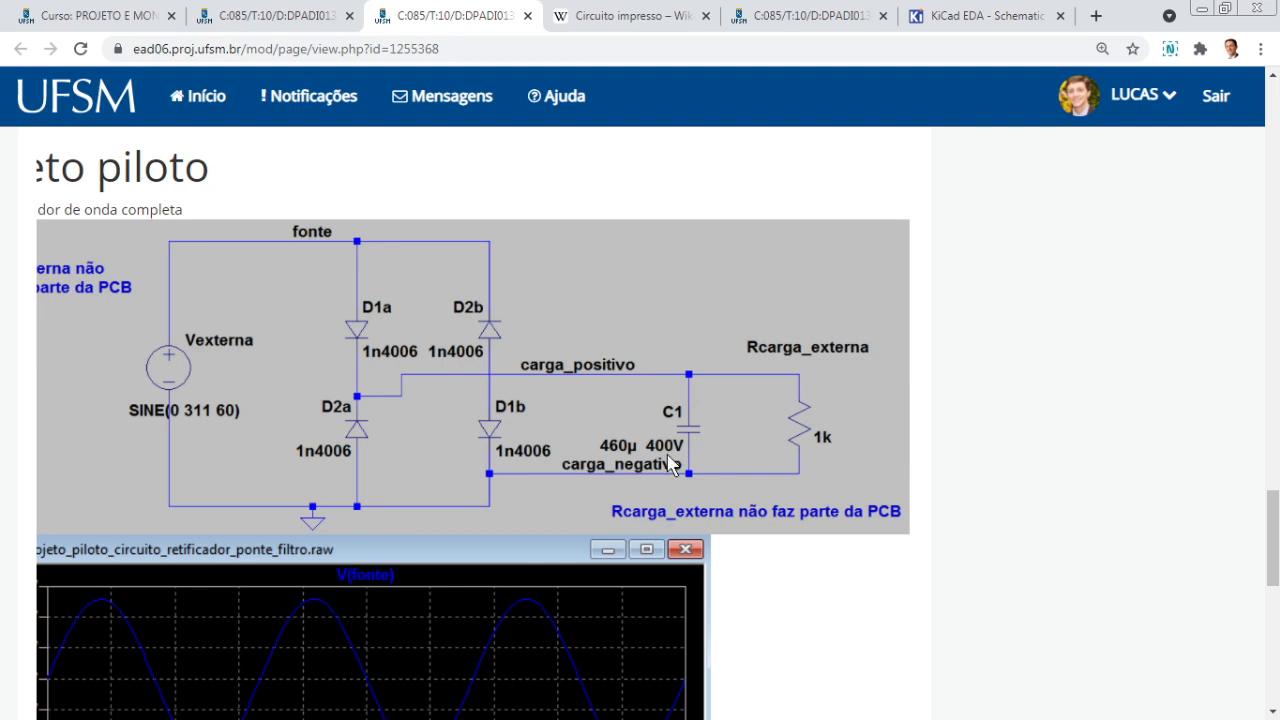
pyautogui.hotkey('alt', 'Tab')
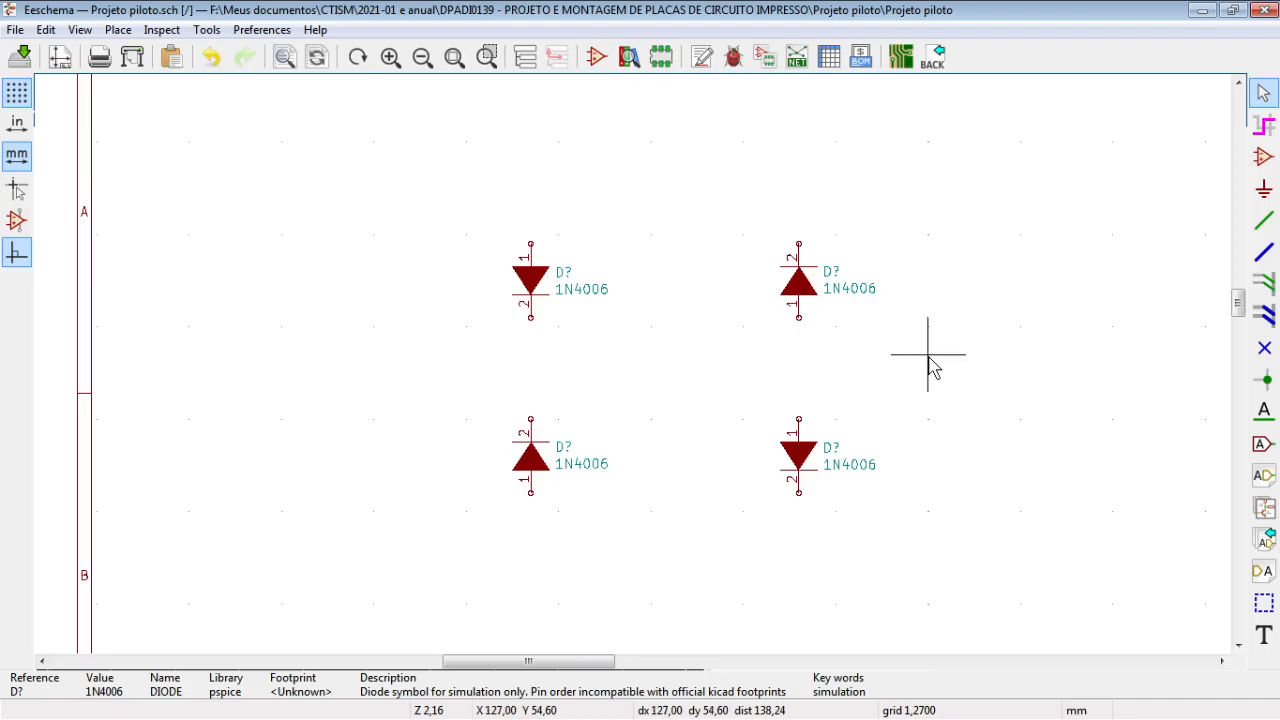
pyautogui.click(1262, 158)
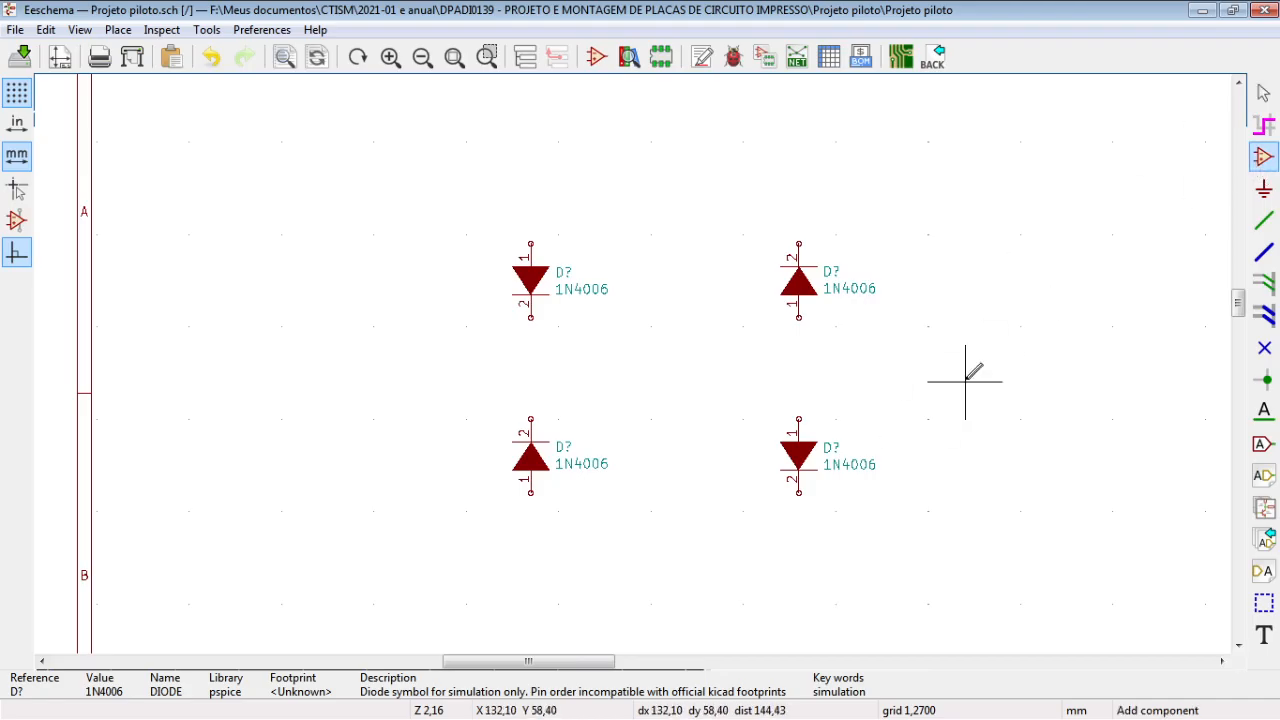
pyautogui.click(1042, 324)
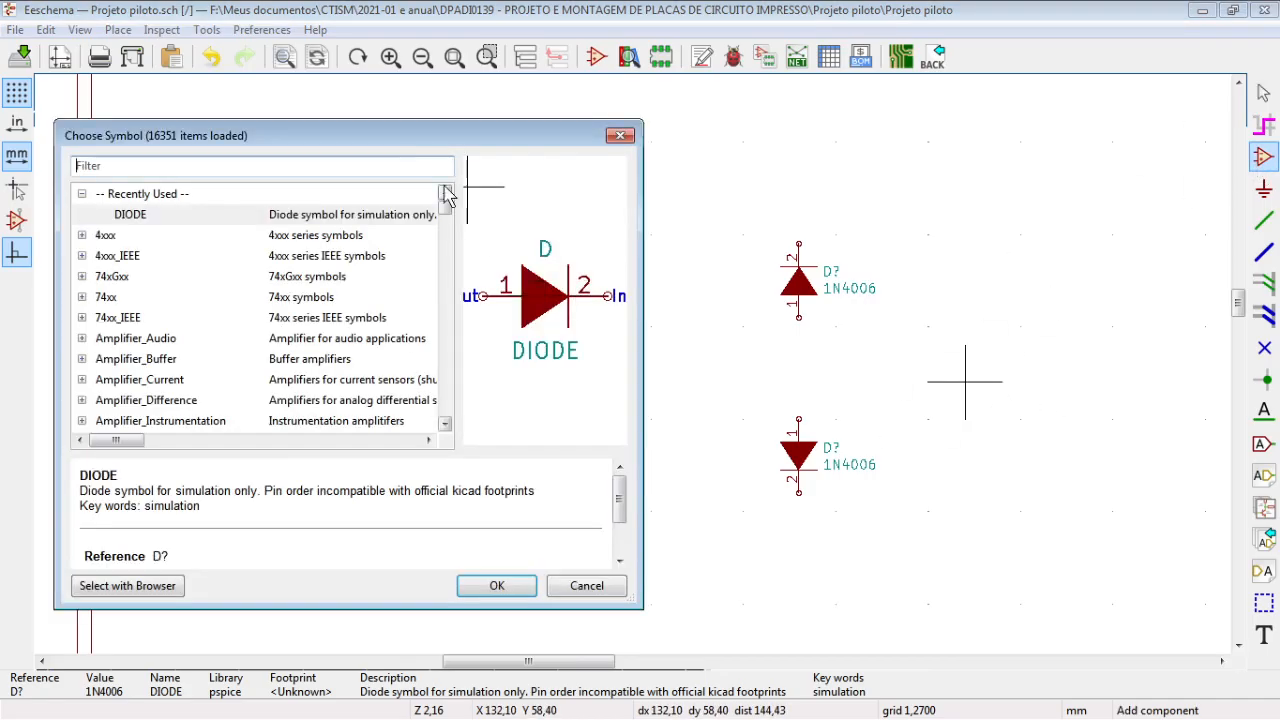
pyautogui.write('cap')
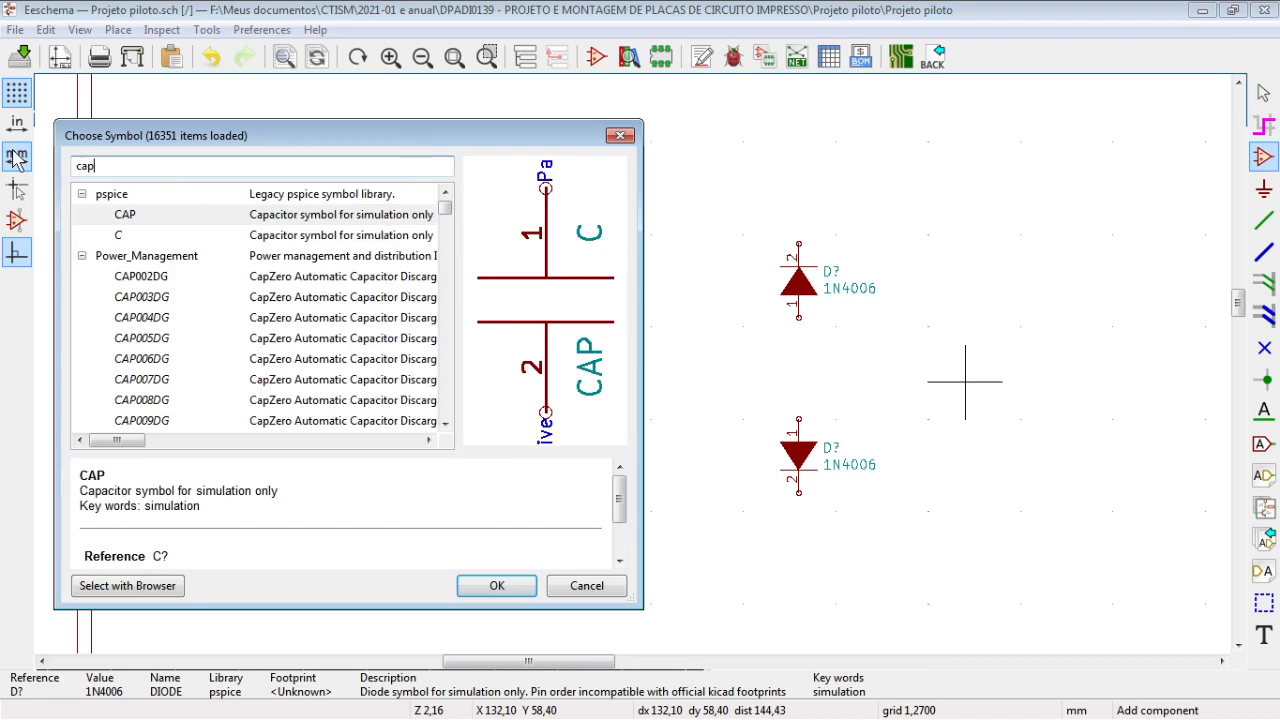
pyautogui.click(252, 238)
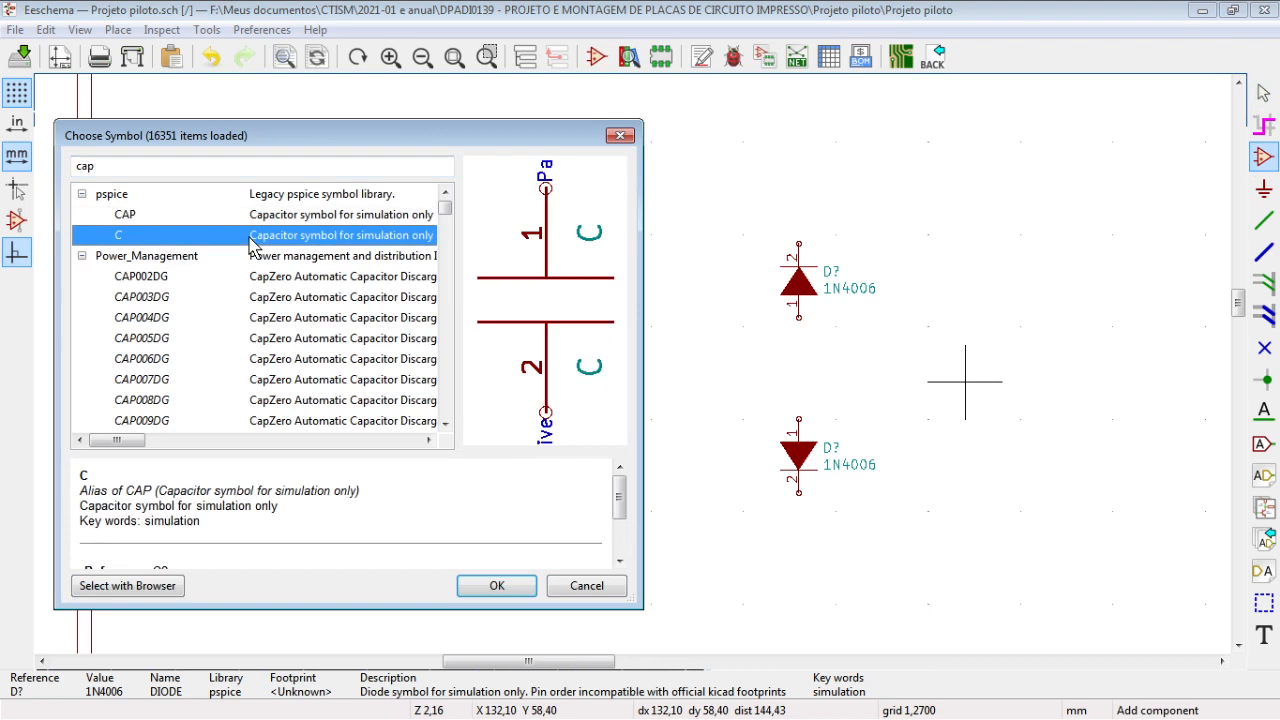
pyautogui.click(250, 216)
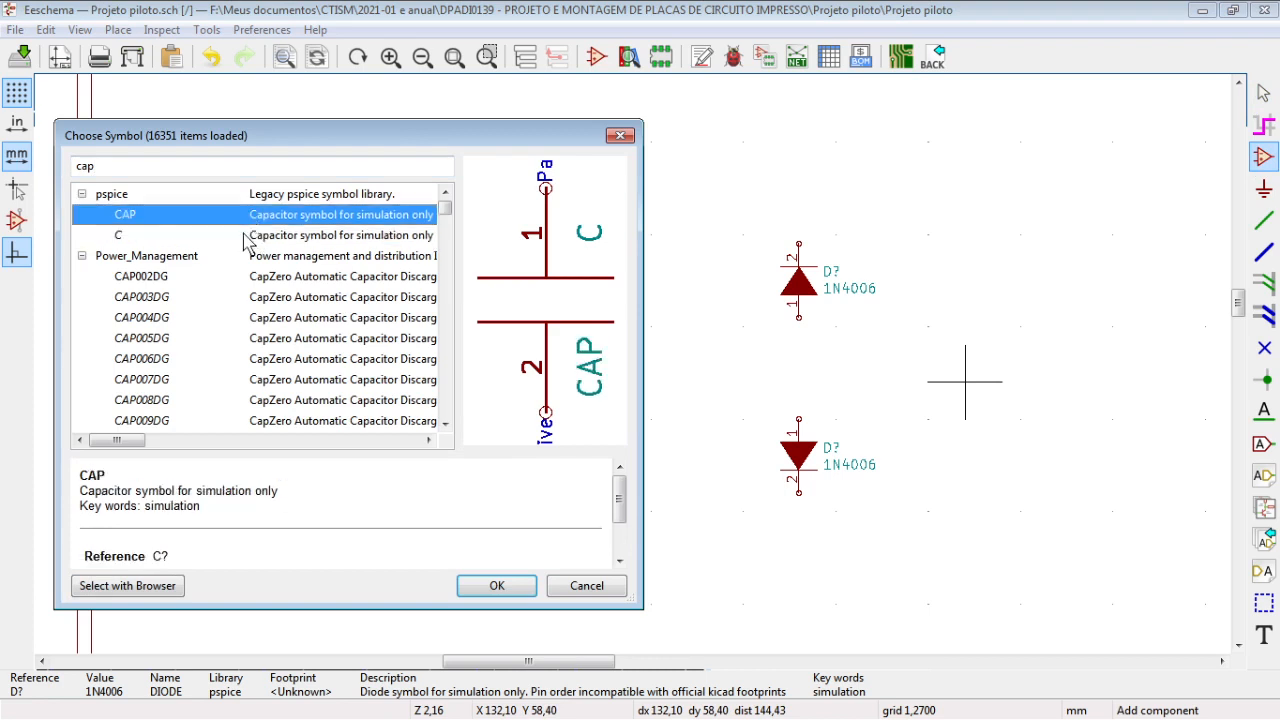
pyautogui.click(241, 238)
pyautogui.click(243, 216)
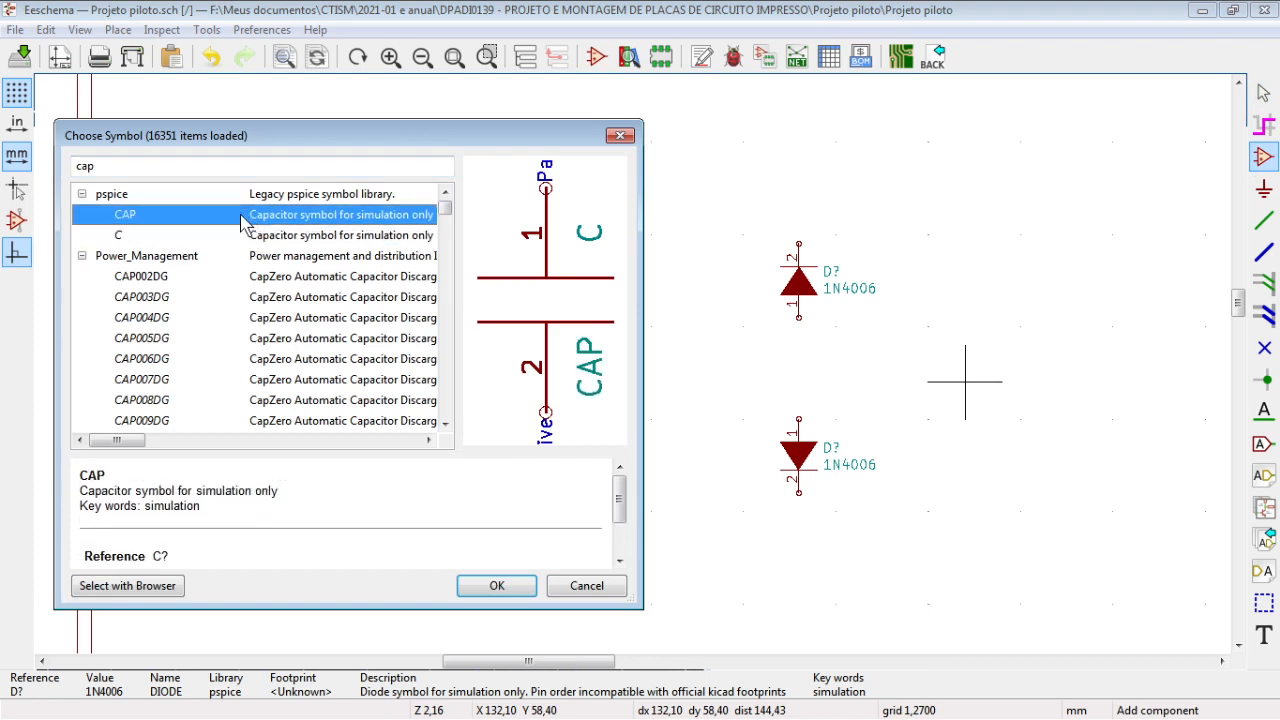
pyautogui.click(490, 588)
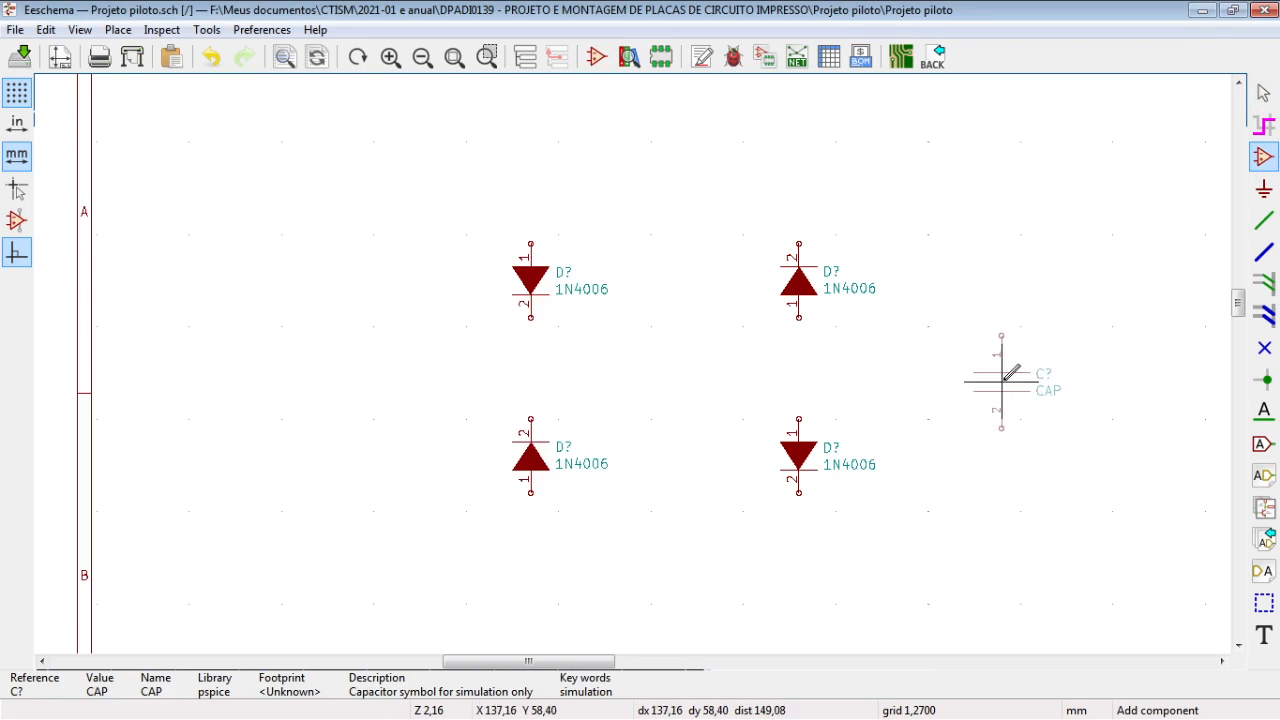
pyautogui.click(1001, 381)
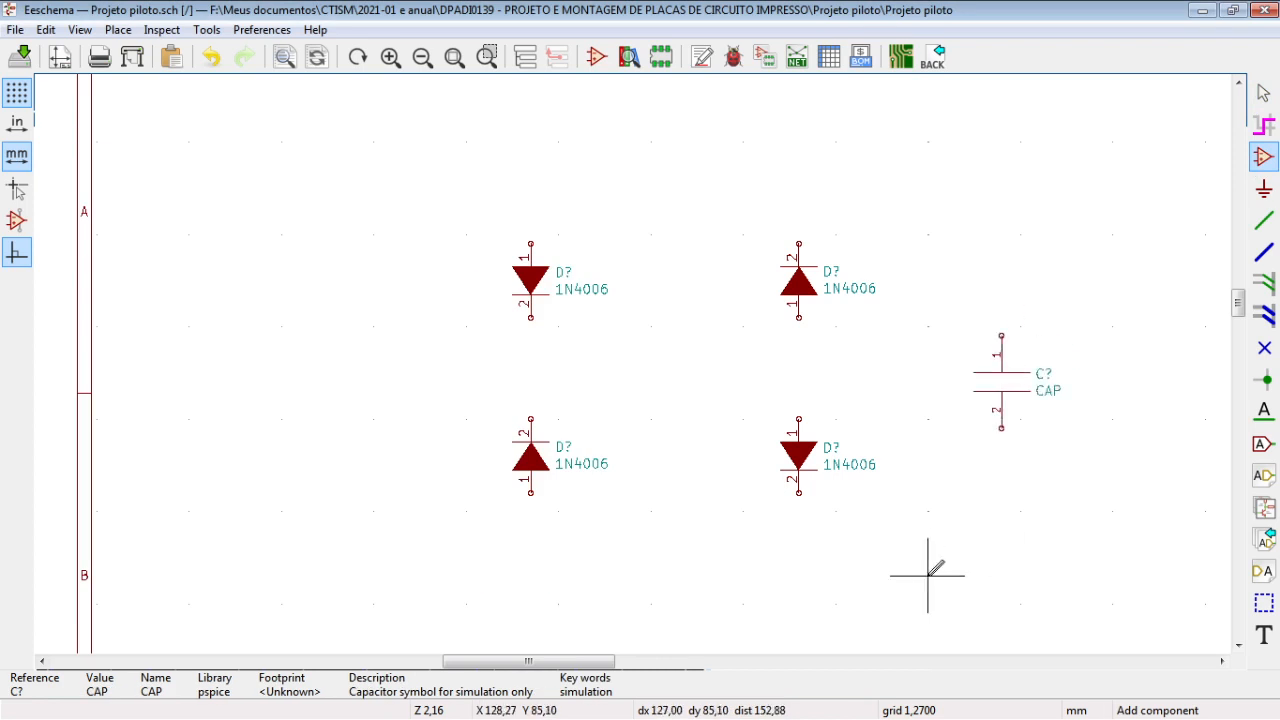
pyautogui.press('Escape')
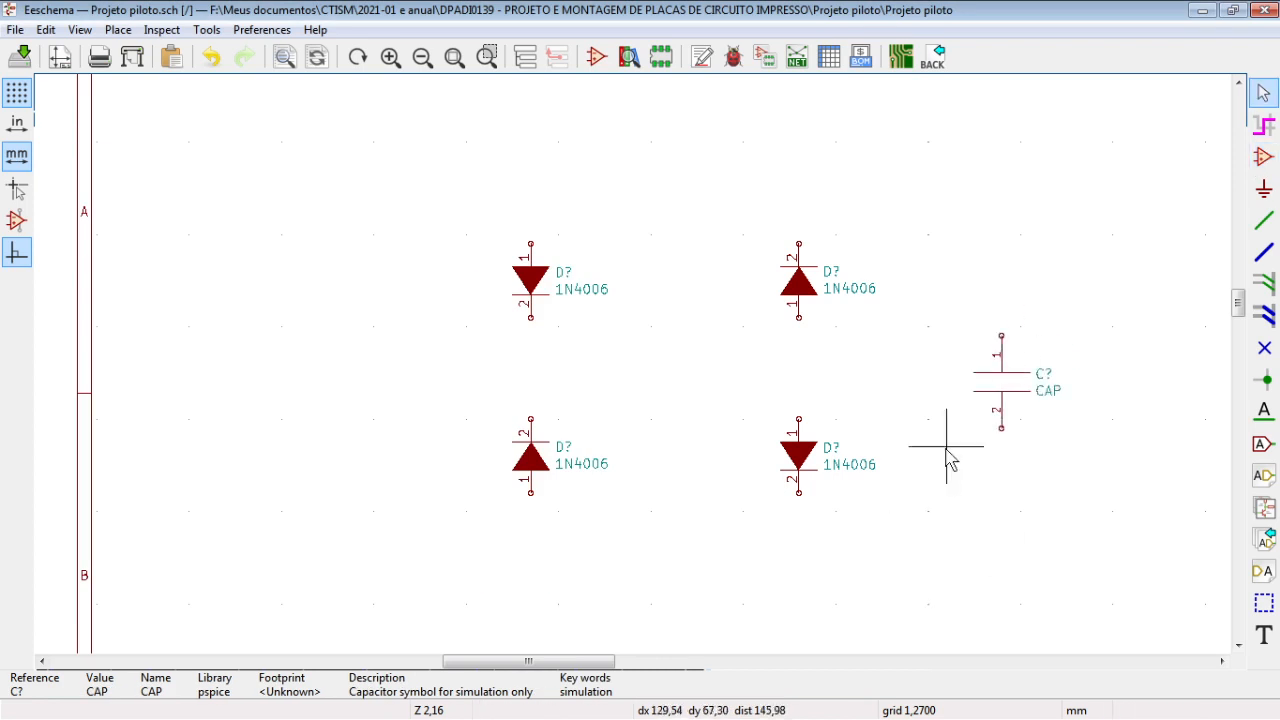
# Search the symbols for "conne" and look through the matching libraries for a connector for the external source and load.
pyautogui.scroll(-1, 951, 434)
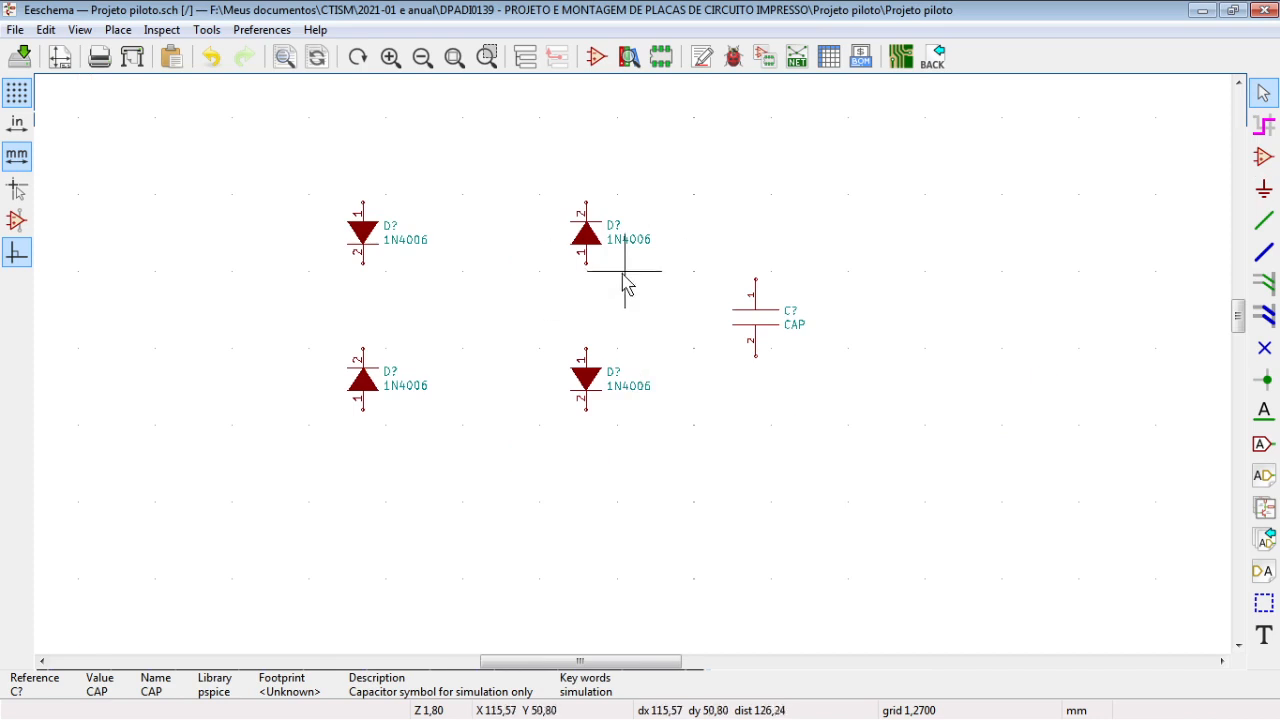
pyautogui.hotkey('alt', 'Tab')
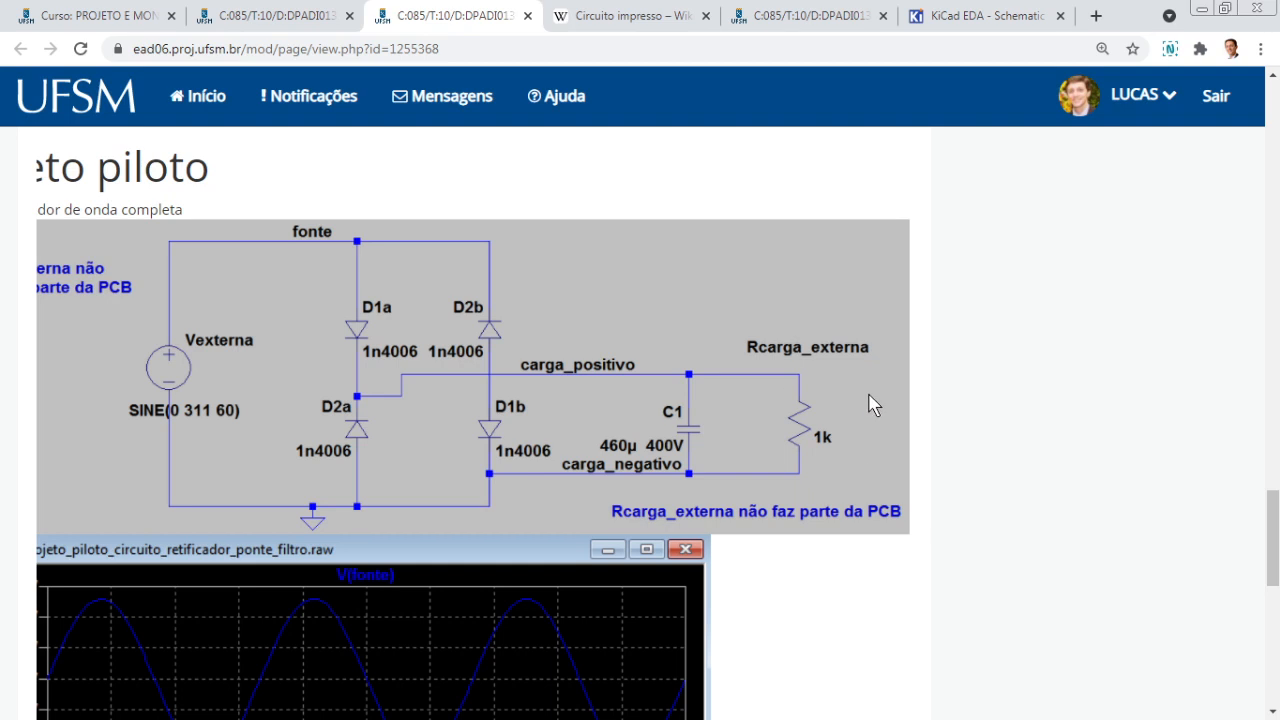
pyautogui.hotkey('alt', 'Tab')
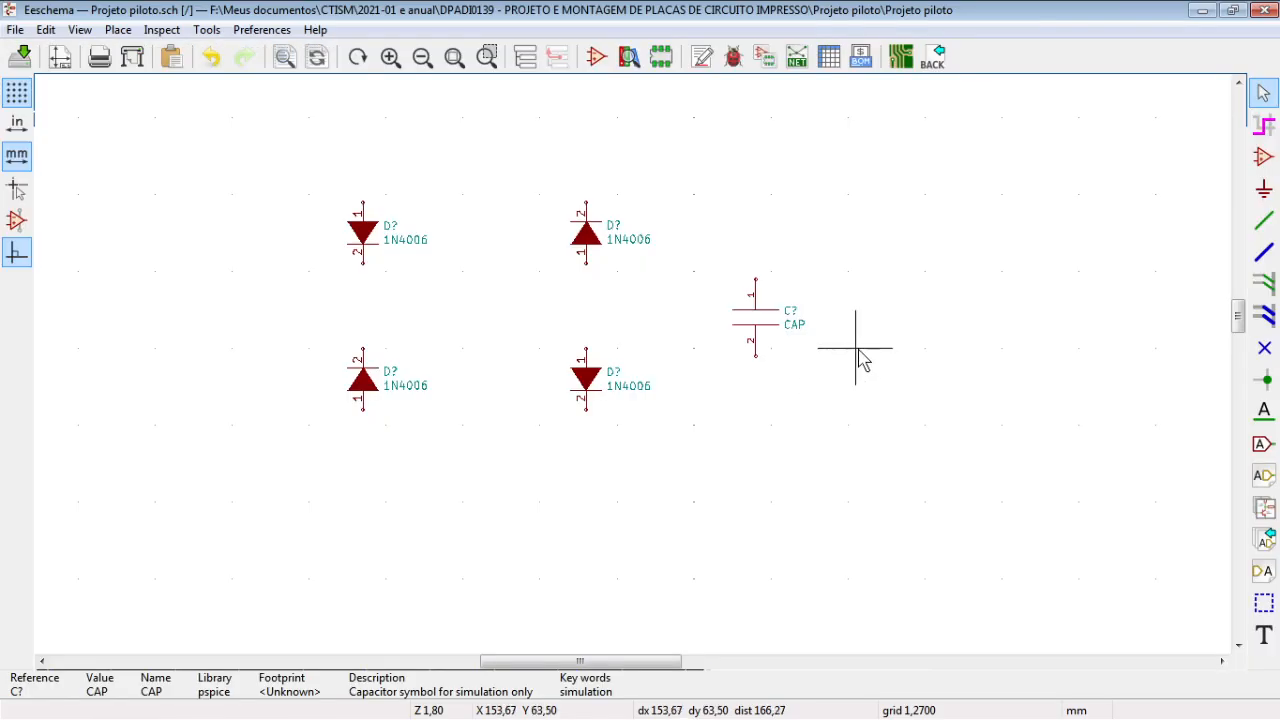
pyautogui.click(1262, 157)
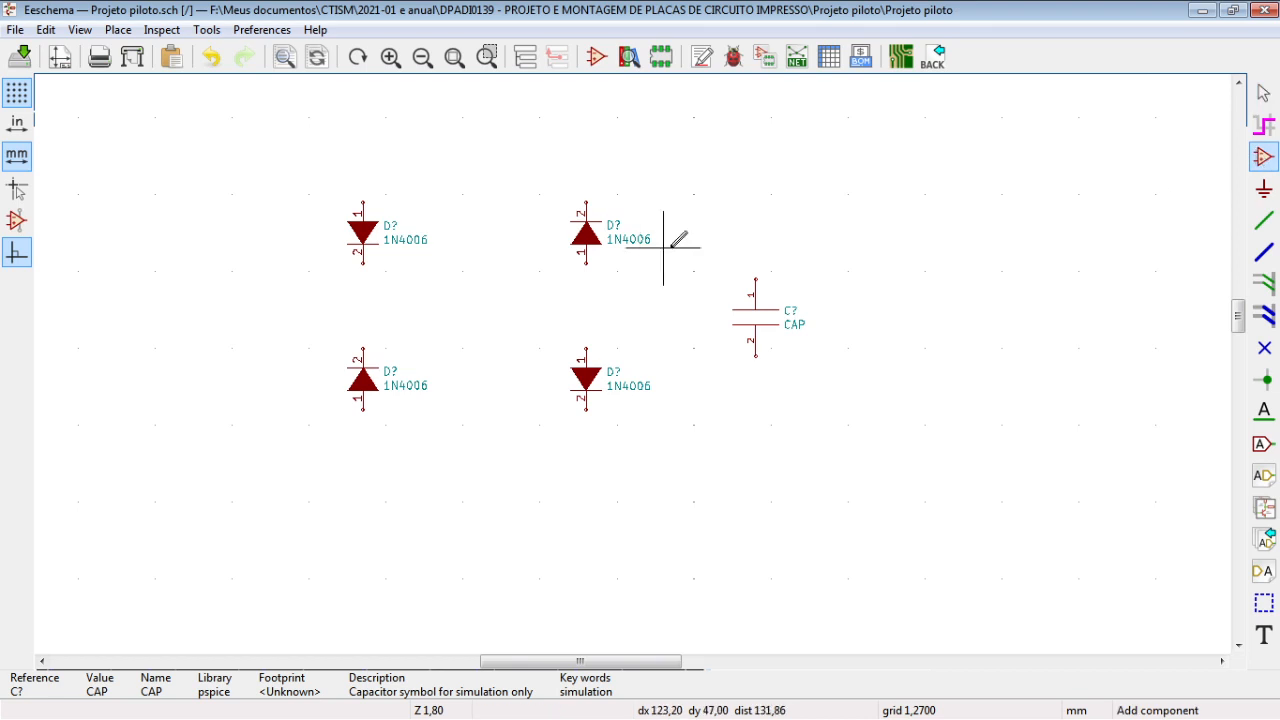
pyautogui.click(670, 201)
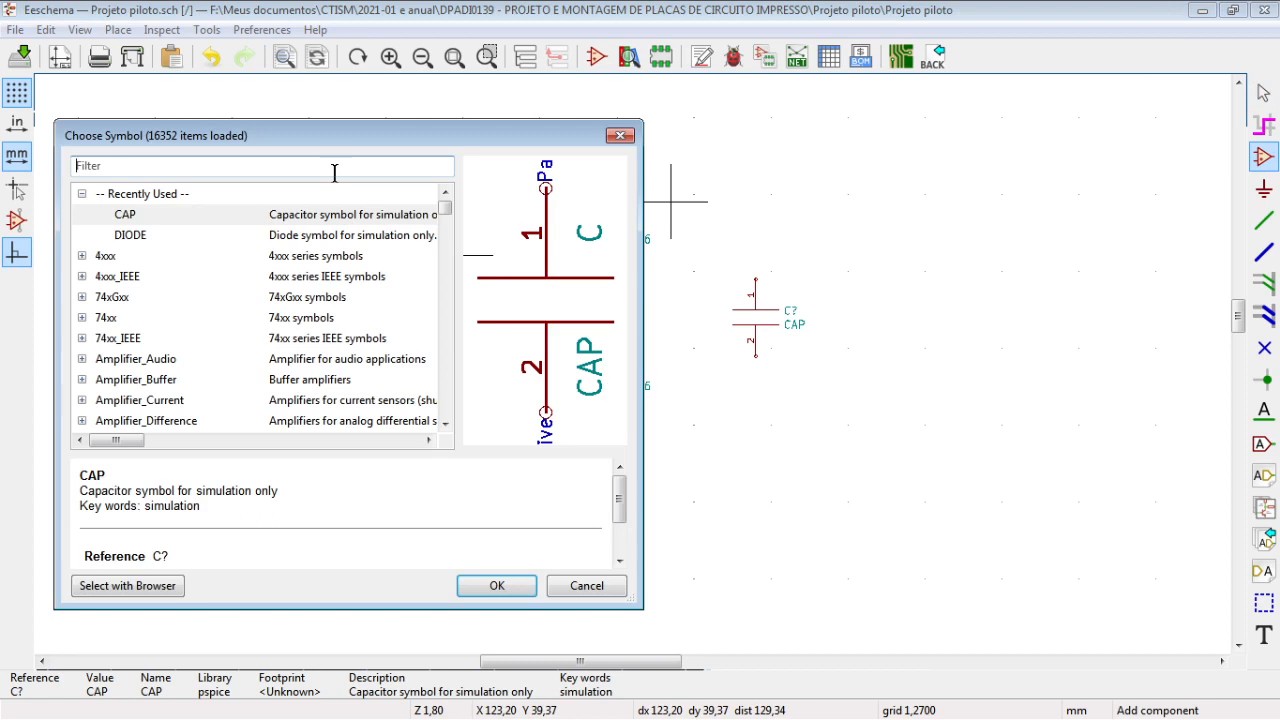
pyautogui.write('hea')
pyautogui.press('BackSpace')
pyautogui.press('BackSpace')
pyautogui.press('BackSpace')
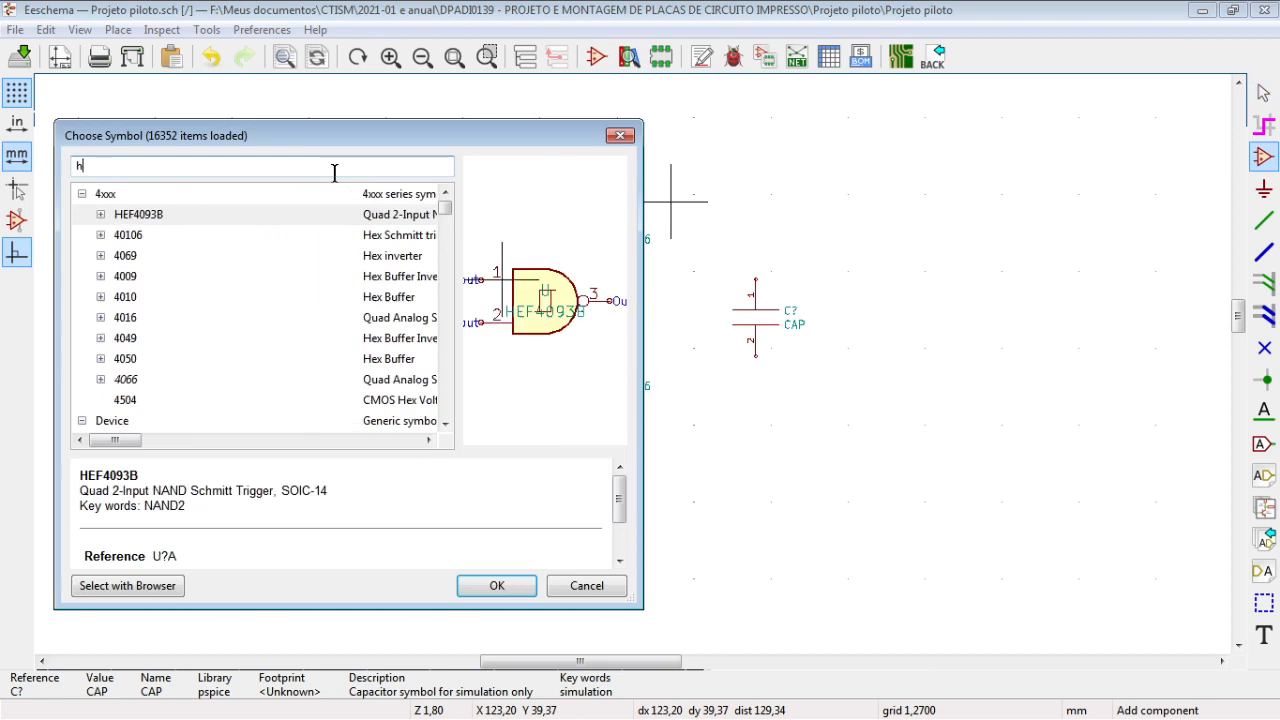
pyautogui.write('conne')
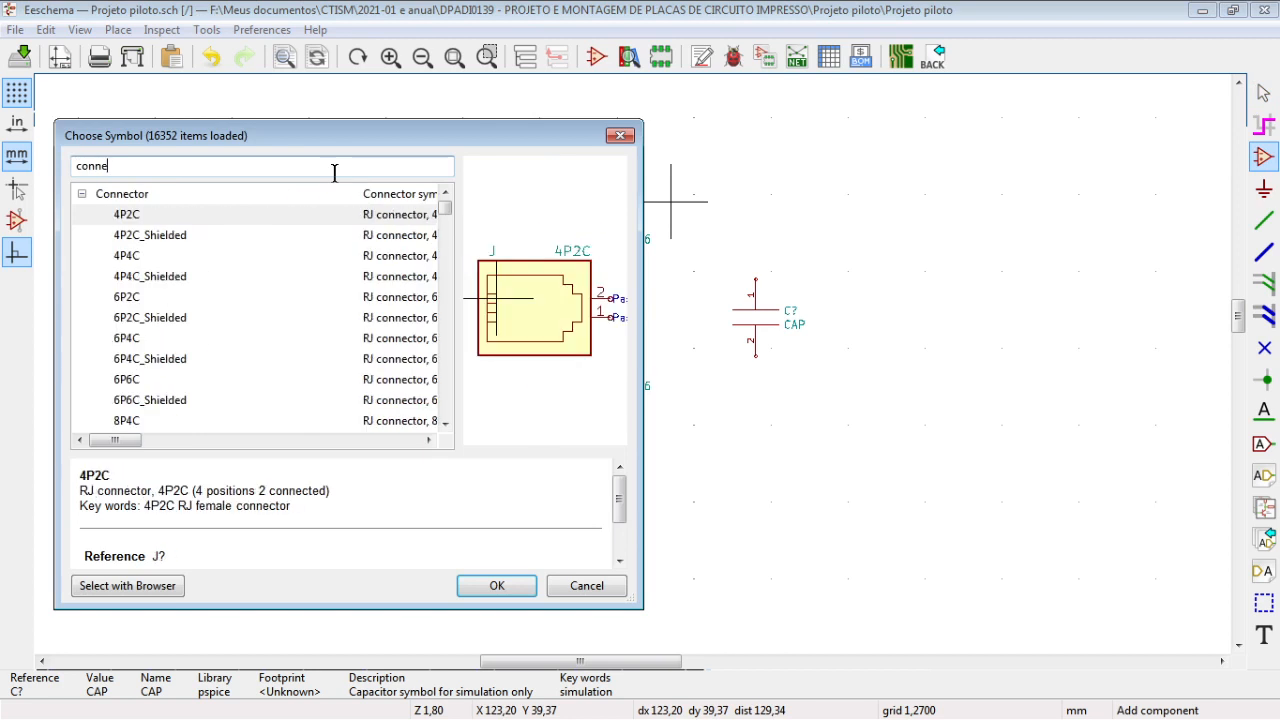
pyautogui.click(82, 194)
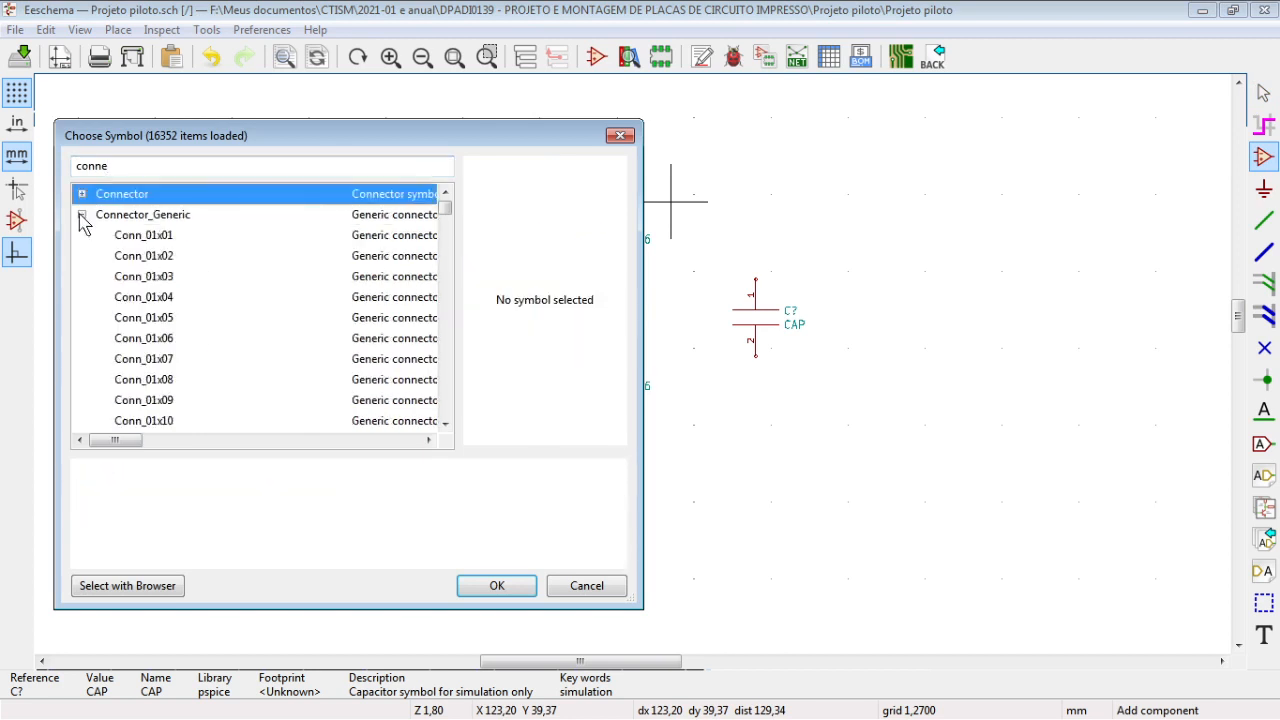
pyautogui.click(82, 215)
pyautogui.click(82, 235)
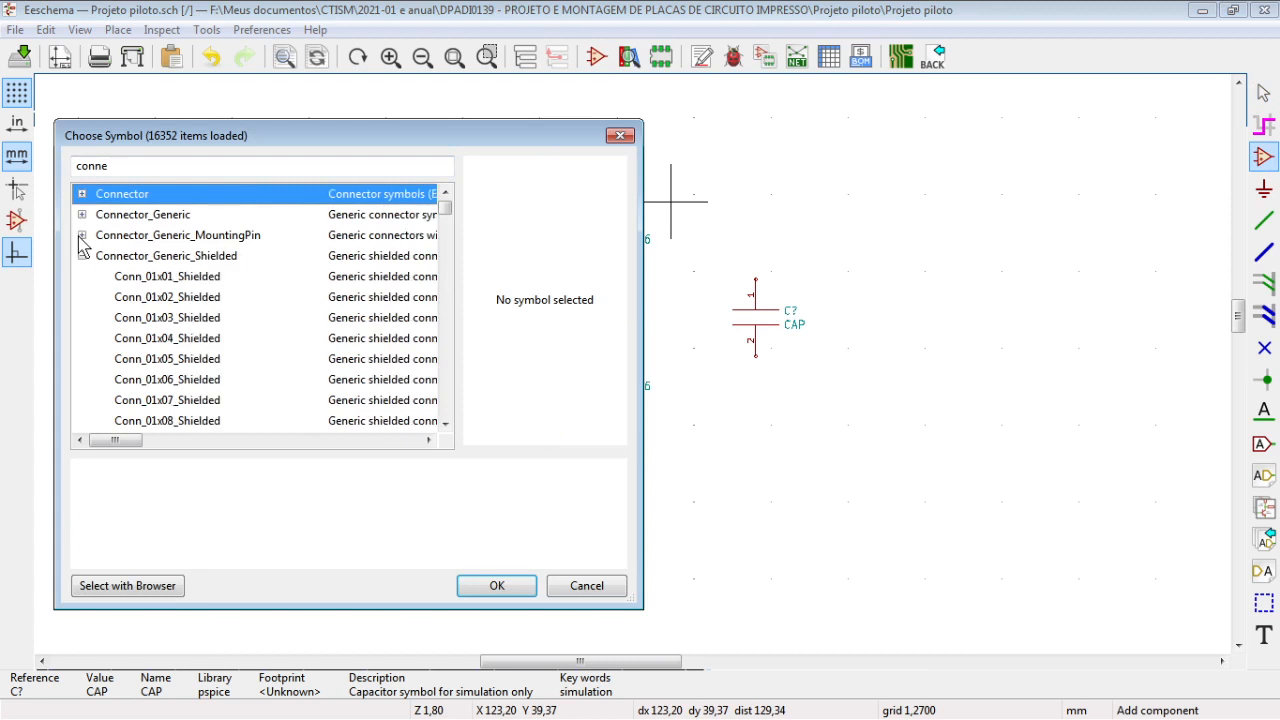
pyautogui.click(82, 256)
pyautogui.click(82, 276)
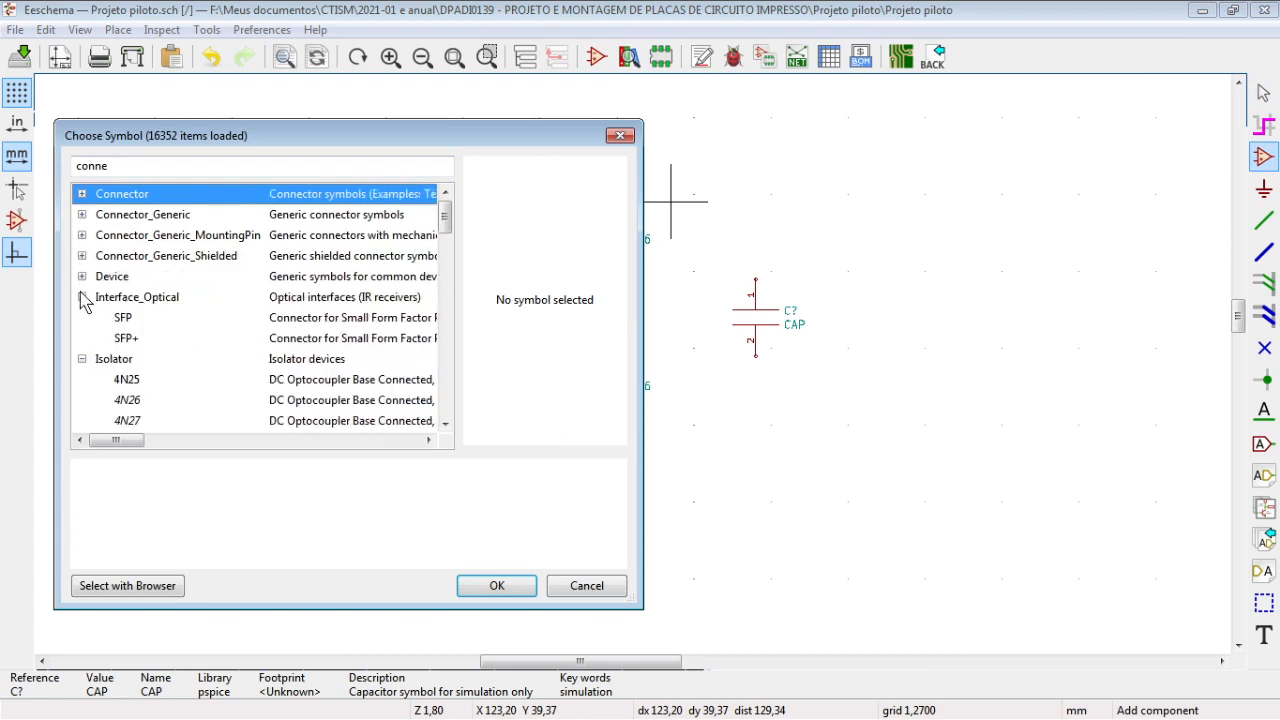
pyautogui.moveTo(445, 216)
pyautogui.mouseDown()
pyautogui.moveTo(446, 418)
pyautogui.moveTo(433, 212)
pyautogui.mouseUp()
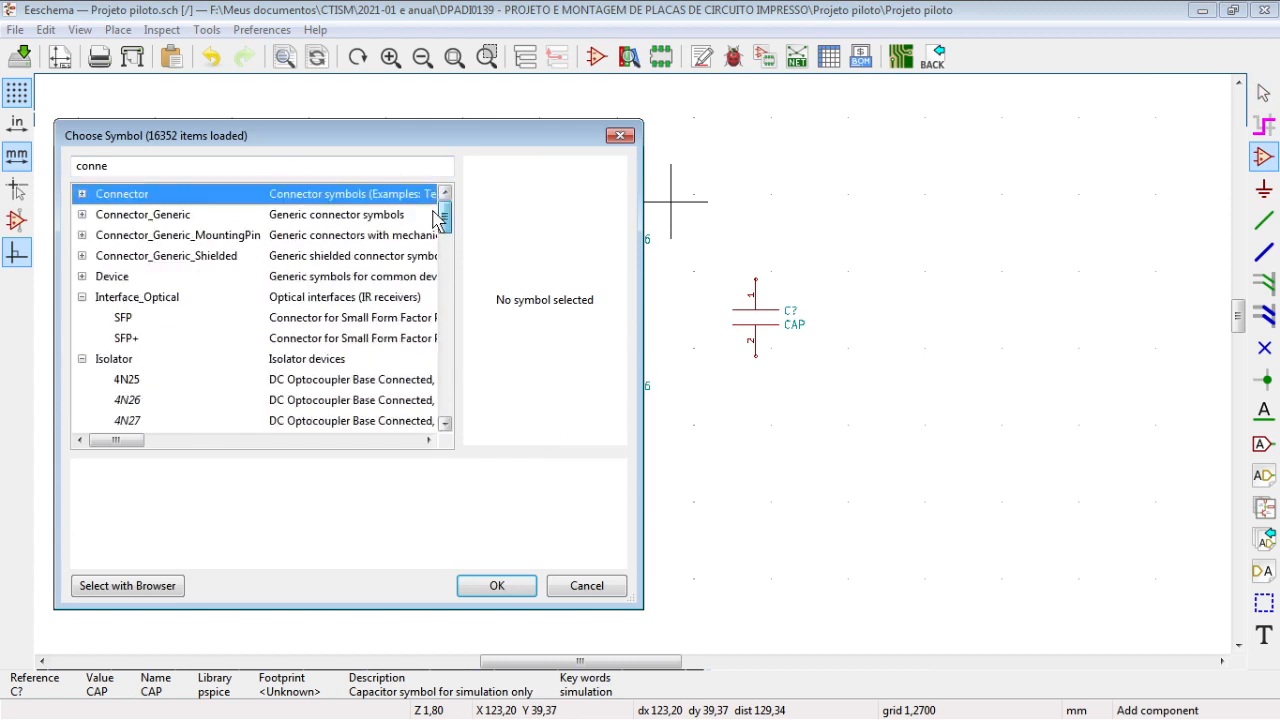
# Place a Screw_Terminal_01x02 found with the filter "scr", rotated 180°, left of the diodes at about X 35.56, Y 58.40 mm.
pyautogui.moveTo(160, 167); pyautogui.dragTo(24, 161)
pyautogui.write('scr')
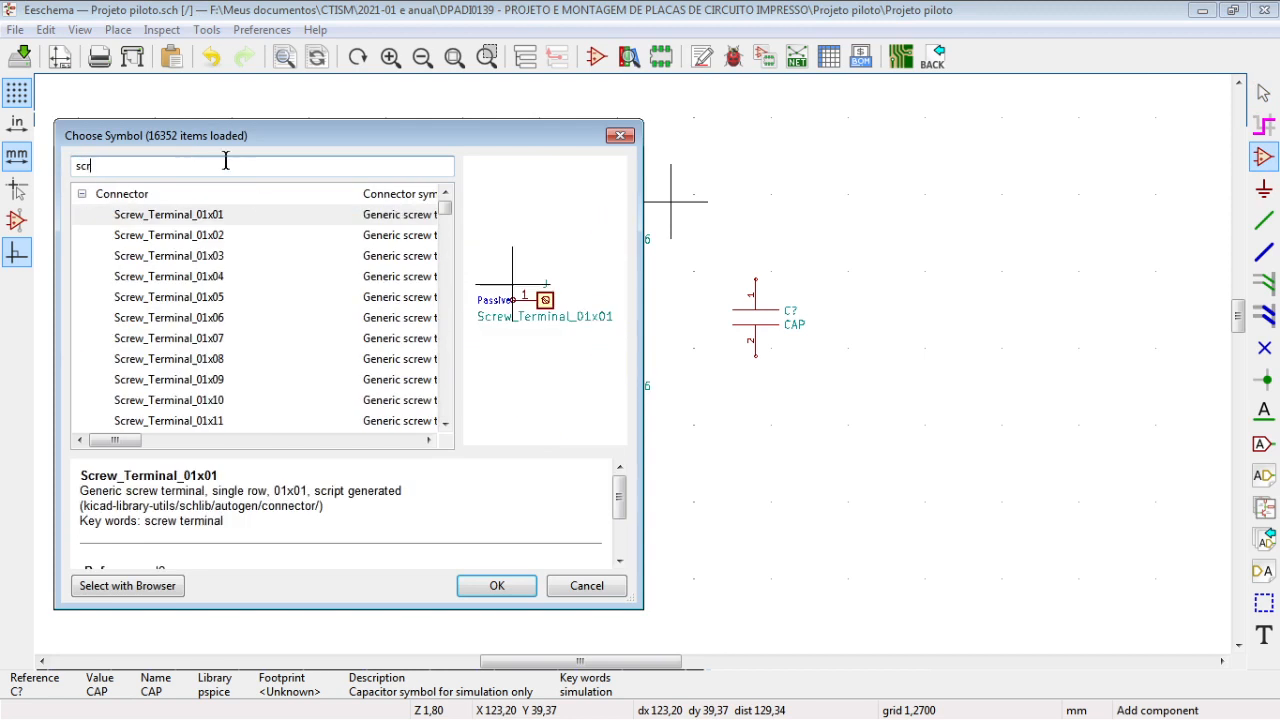
pyautogui.click(245, 216)
pyautogui.click(240, 237)
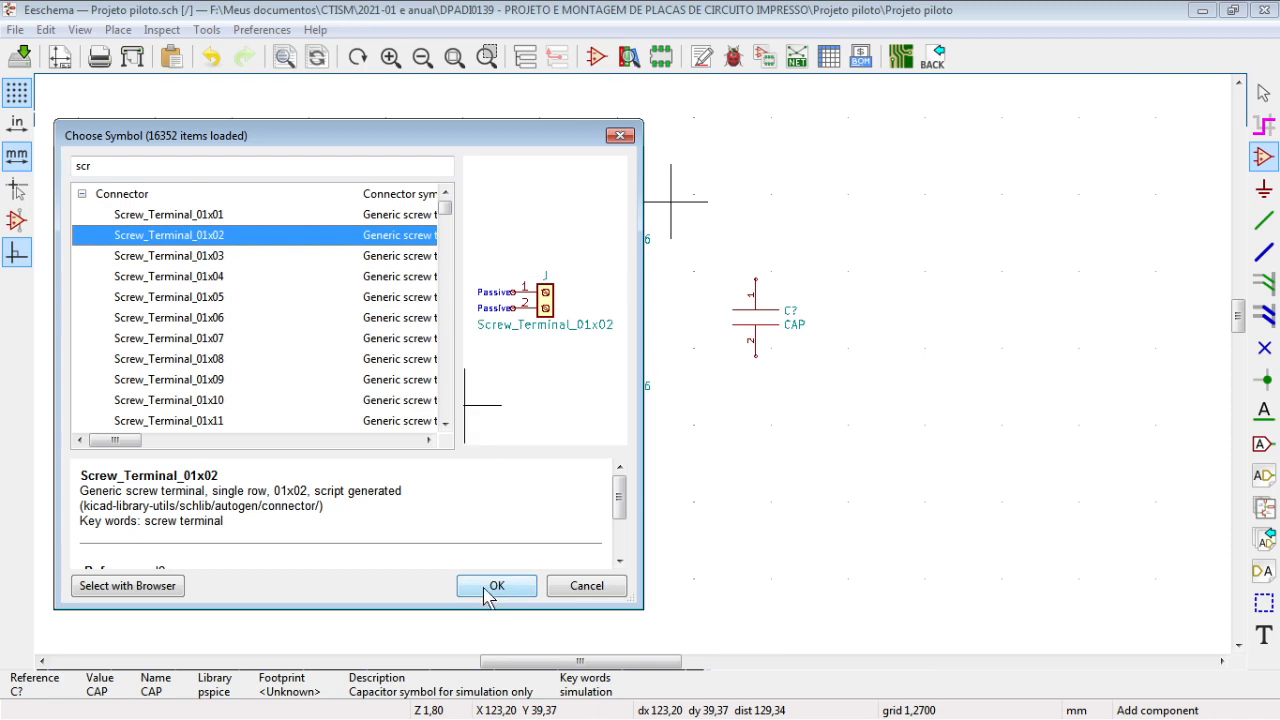
pyautogui.click(496, 586)
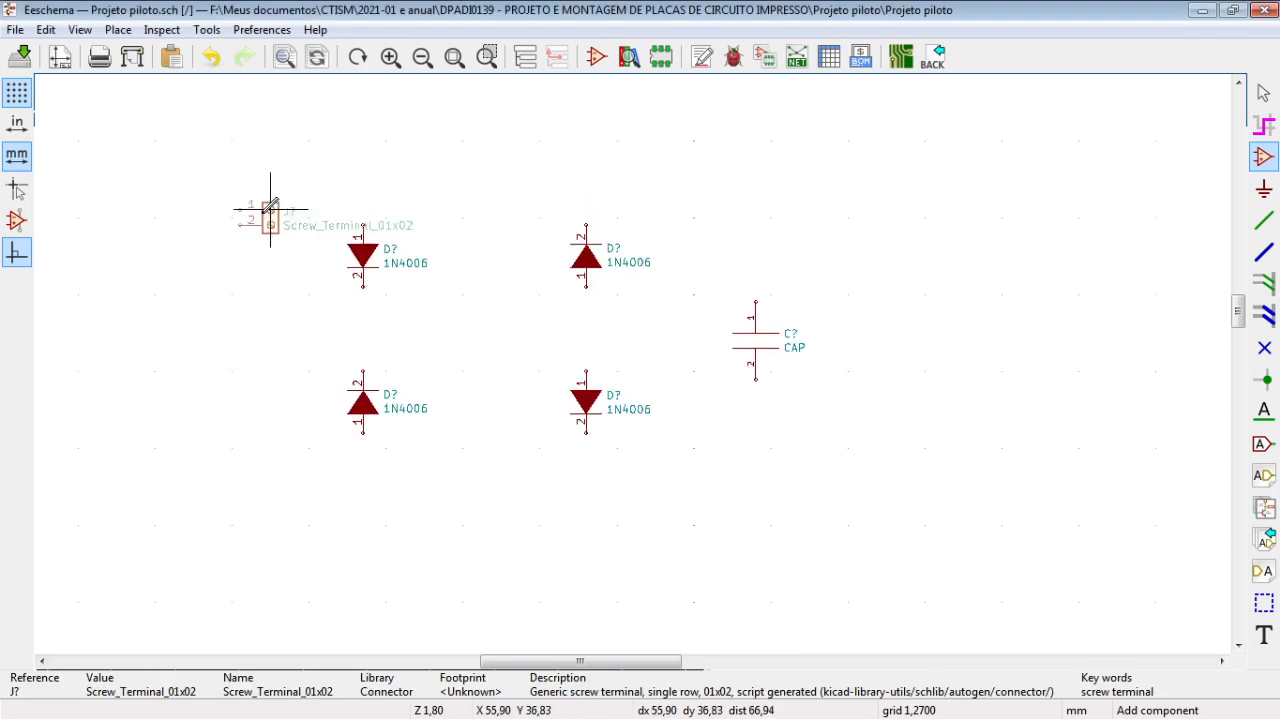
pyautogui.press('r')
pyautogui.press('r')
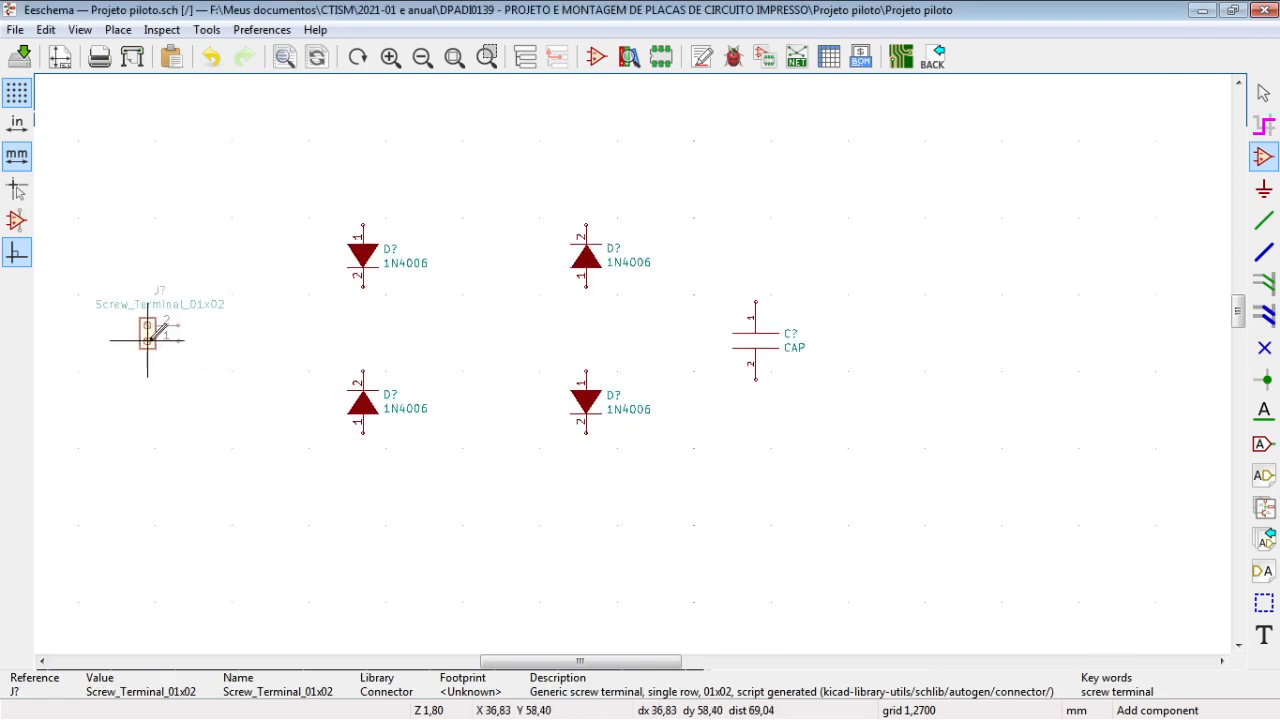
pyautogui.click(140, 341)
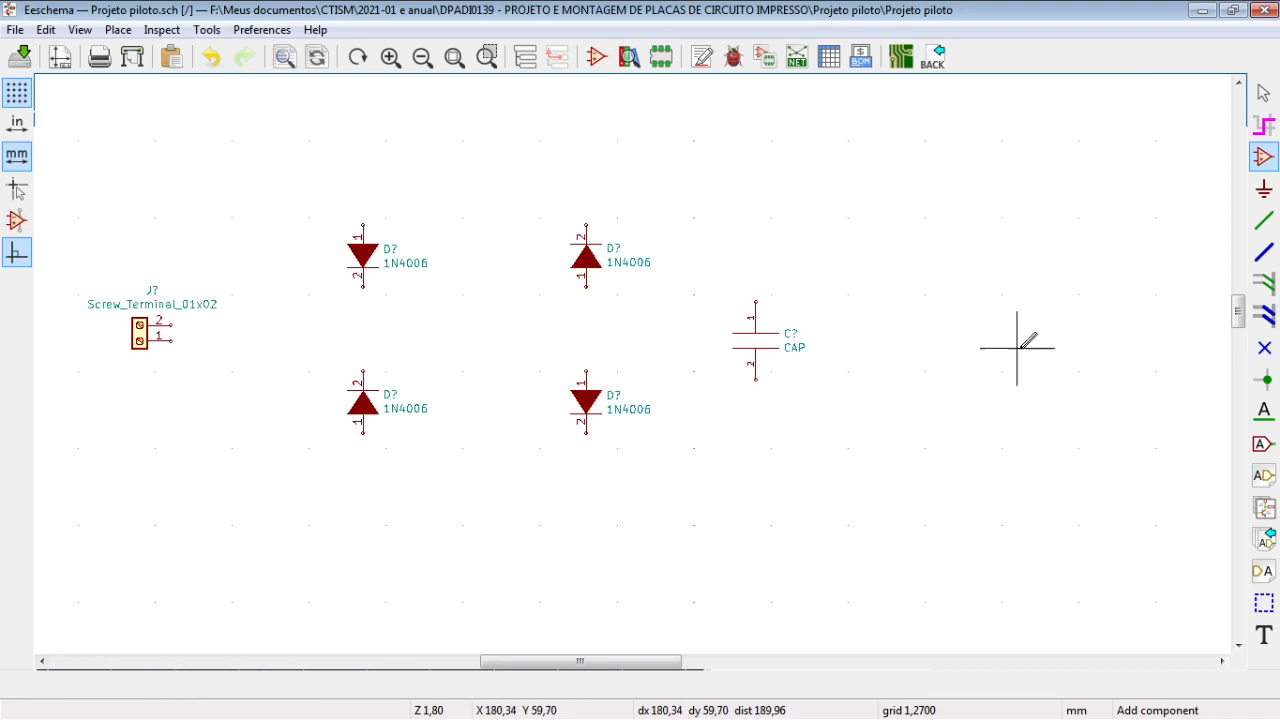
pyautogui.press('Escape')
# Copy the screw terminal and paste it to the right of the capacitor, rotated 180° so its pins face the circuit.
pyautogui.moveTo(217, 381); pyautogui.dragTo(162, 325)
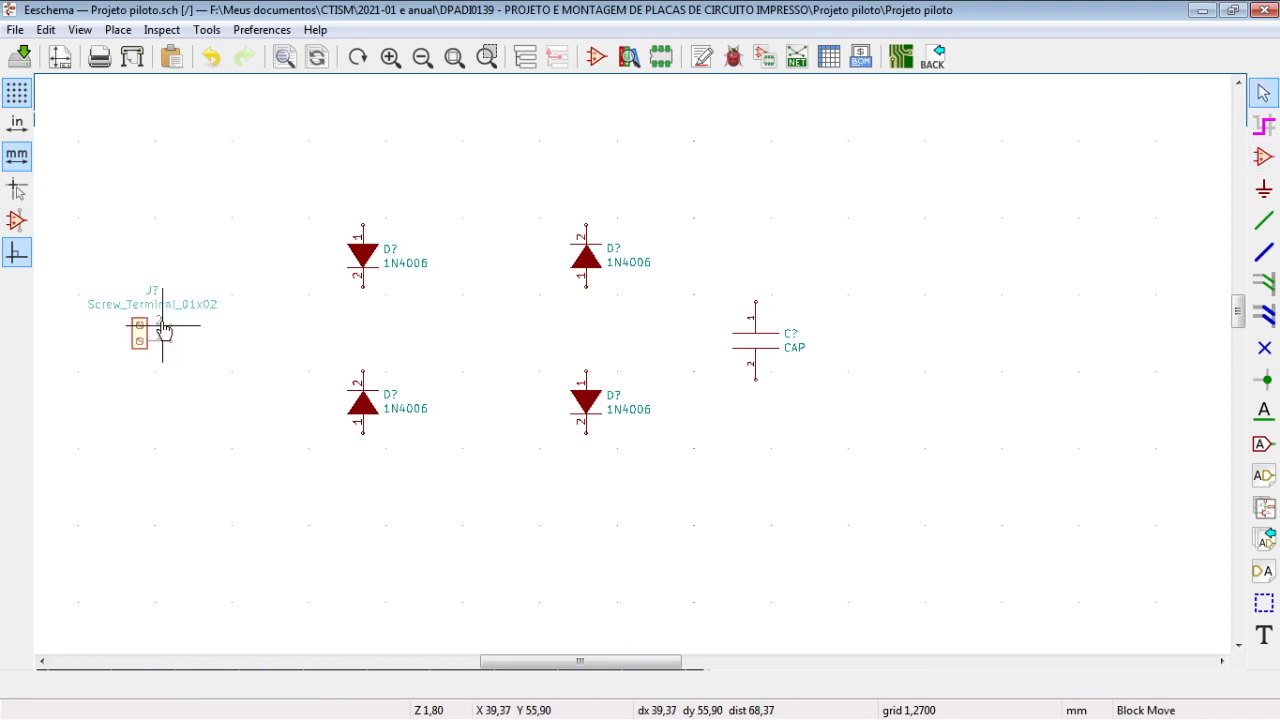
pyautogui.hotkey('ctrl', 'c')
pyautogui.hotkey('ctrl', 'v')
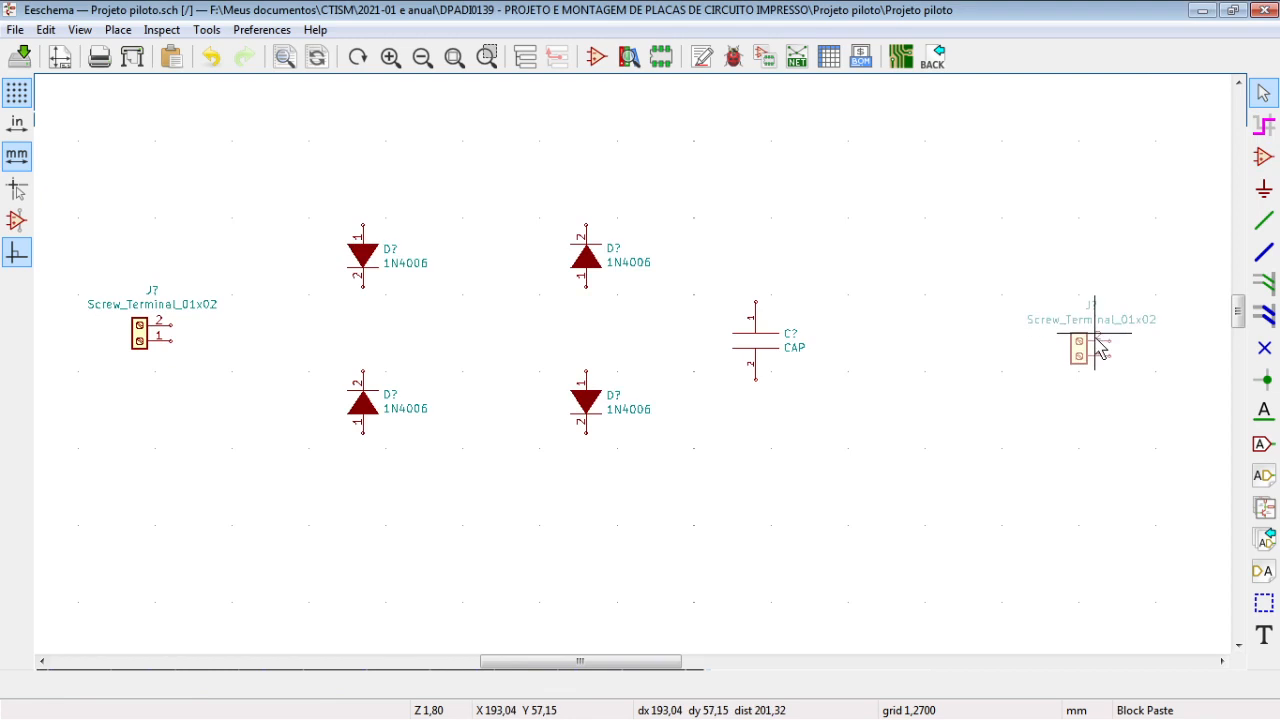
pyautogui.press('r')
pyautogui.press('r')
pyautogui.click(1043, 351)
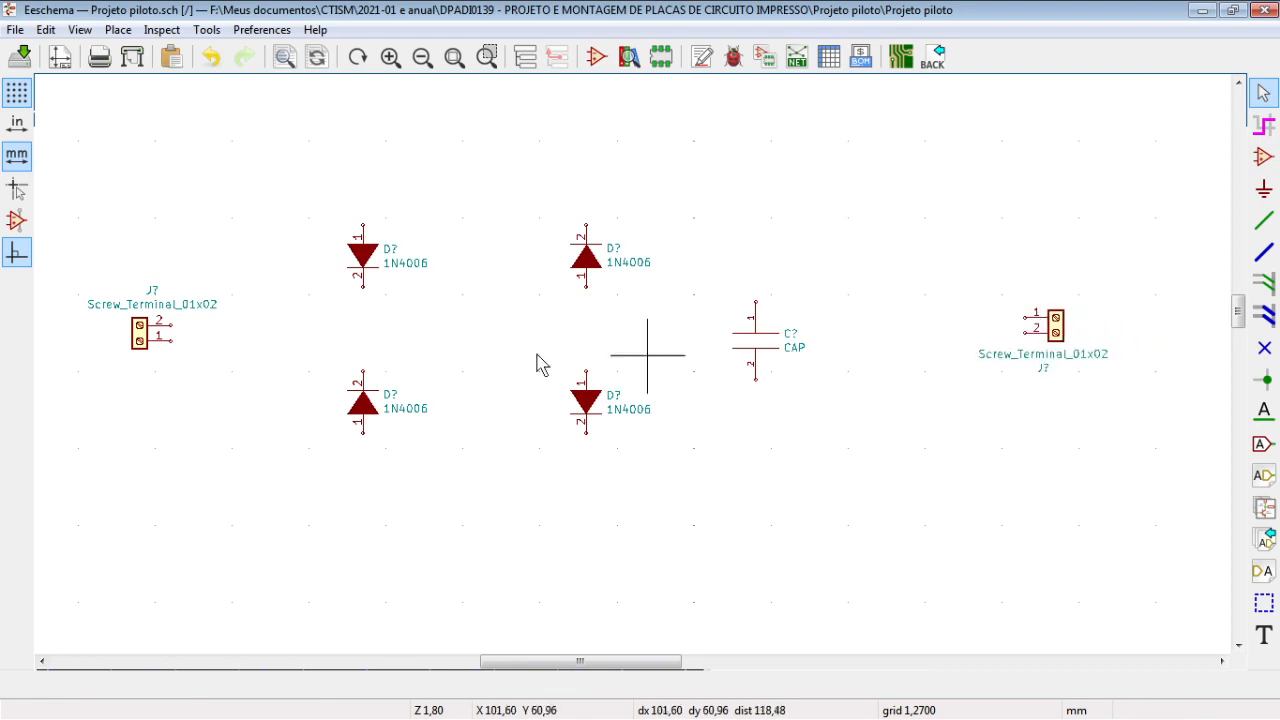
# Set the reference of the screw terminal left of the diodes to ConectorEntrada.
pyautogui.moveTo(240, 410); pyautogui.dragTo(112, 280)
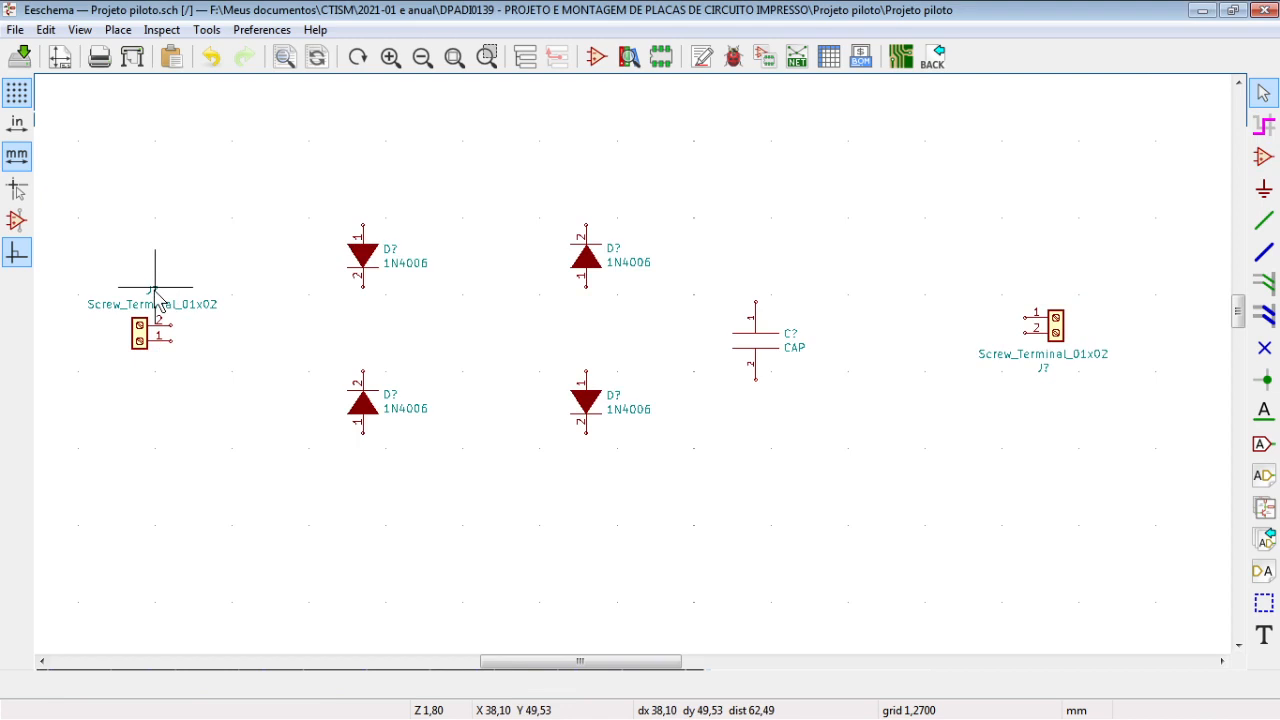
pyautogui.rightClick(147, 343)
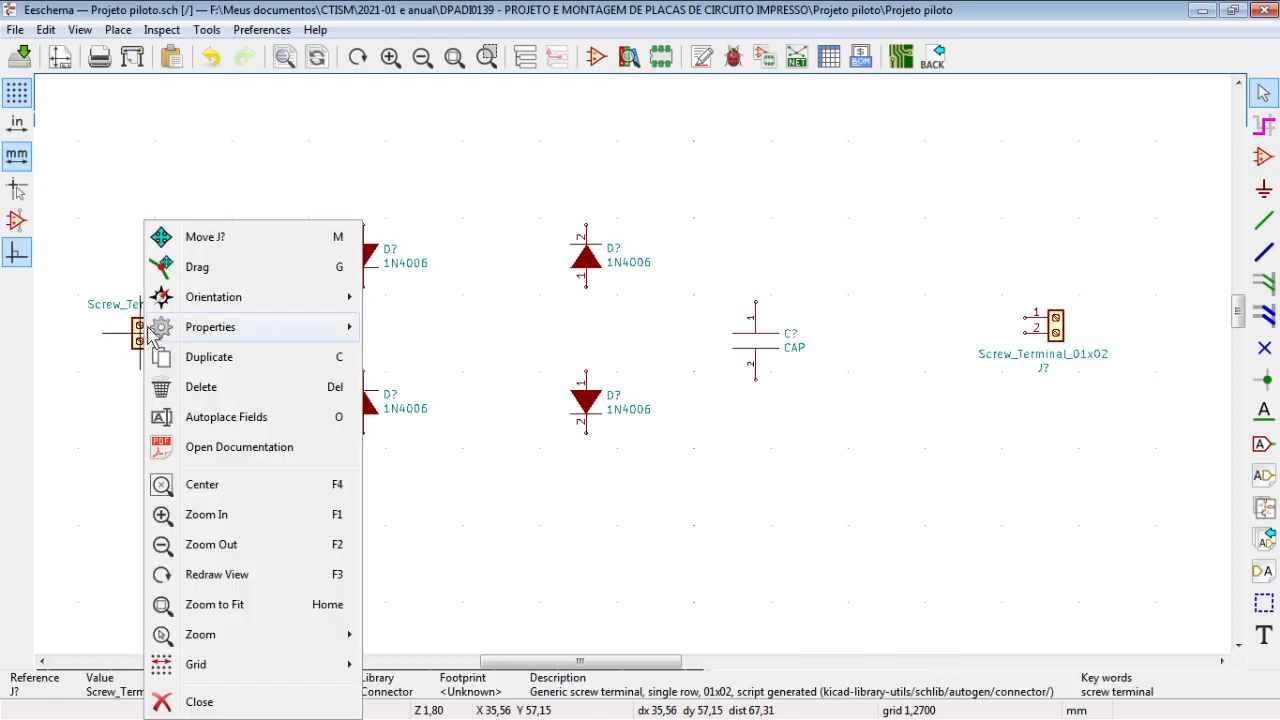
pyautogui.moveTo(200, 327)
pyautogui.click(470, 330)
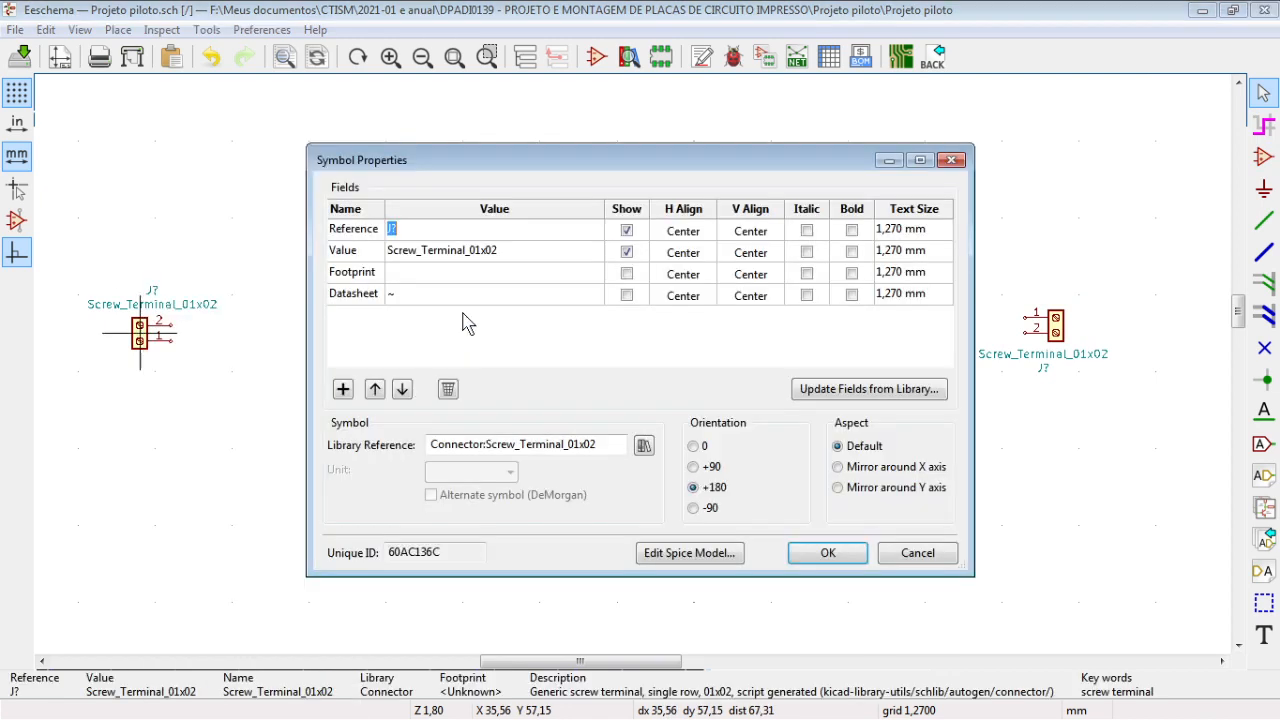
pyautogui.click(447, 236)
pyautogui.write('ConectorEntrada')
pyautogui.press('Return')
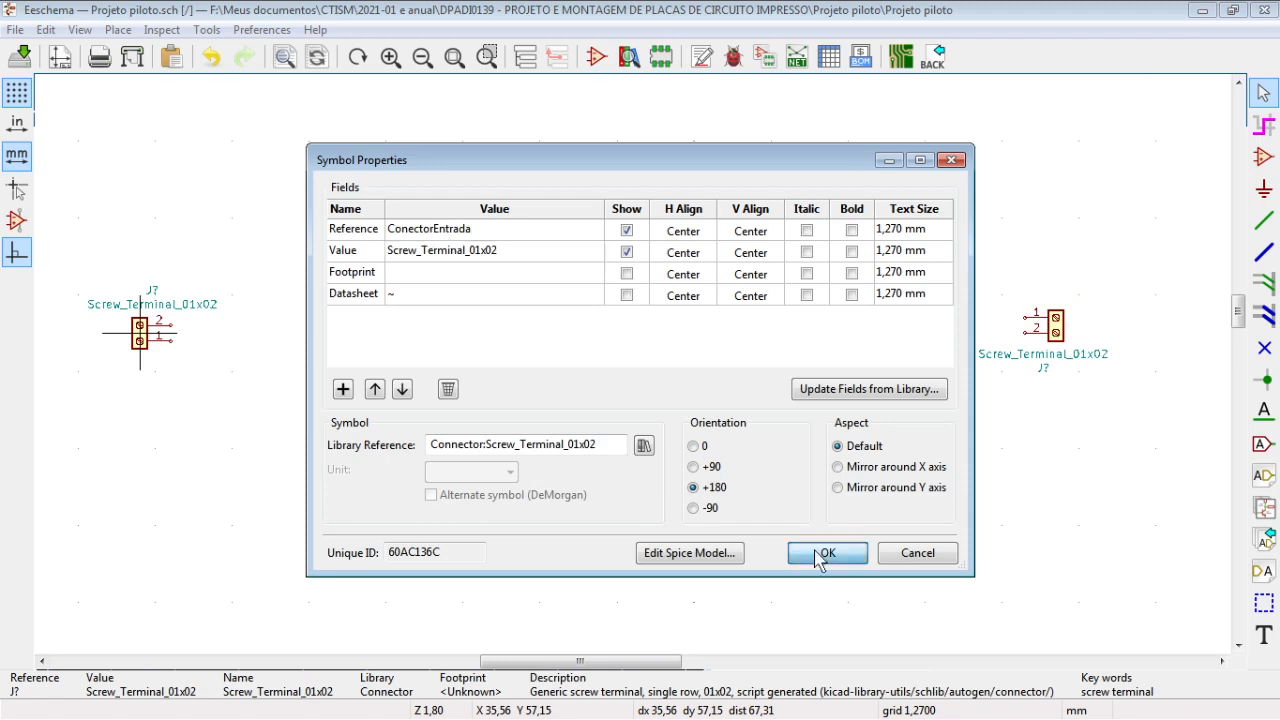
pyautogui.click(816, 554)
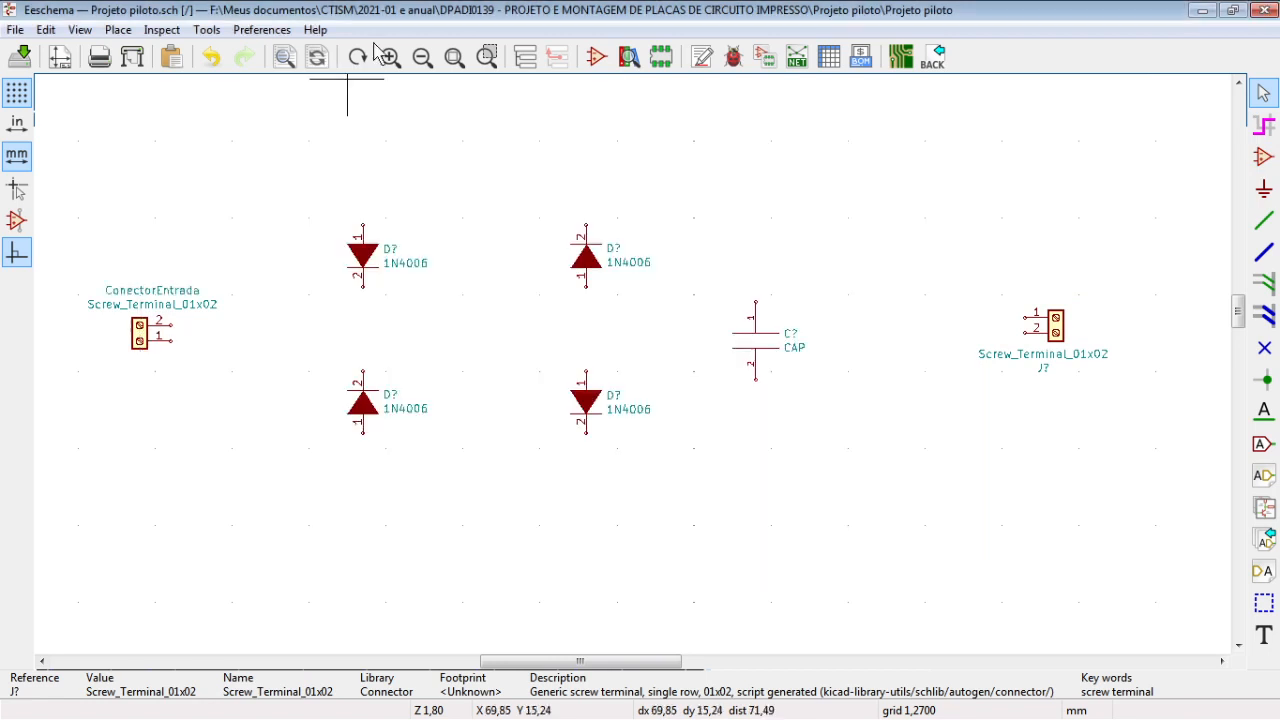
# Set the reference of the screw terminal right of the capacitor to ConectorSaida.
pyautogui.doubleClick(1055, 325)
pyautogui.write('ConectorSaida')
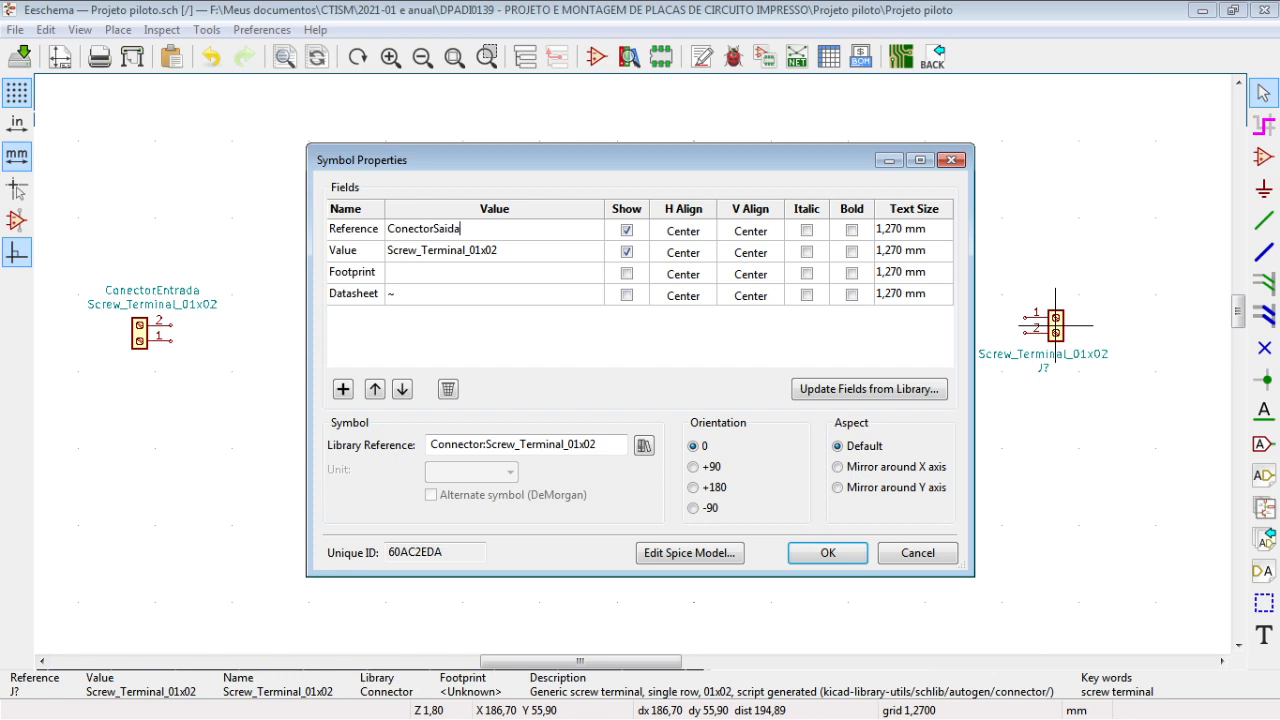
pyautogui.click(516, 252)
pyautogui.click(810, 558)
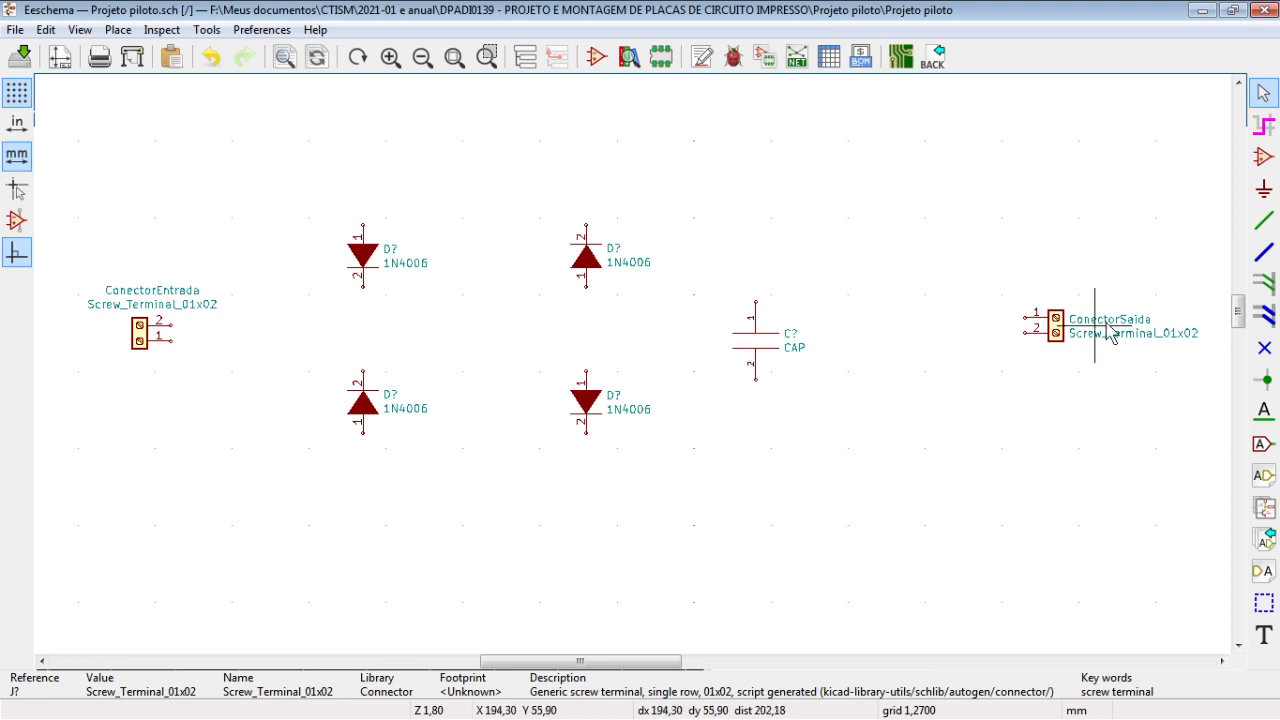
# Wire pin 2 of ConectorEntrada over the bridge to the upper-right diode's pin 2, and join the upper-left diode's pin 1 to that wire.
pyautogui.click(1264, 222)
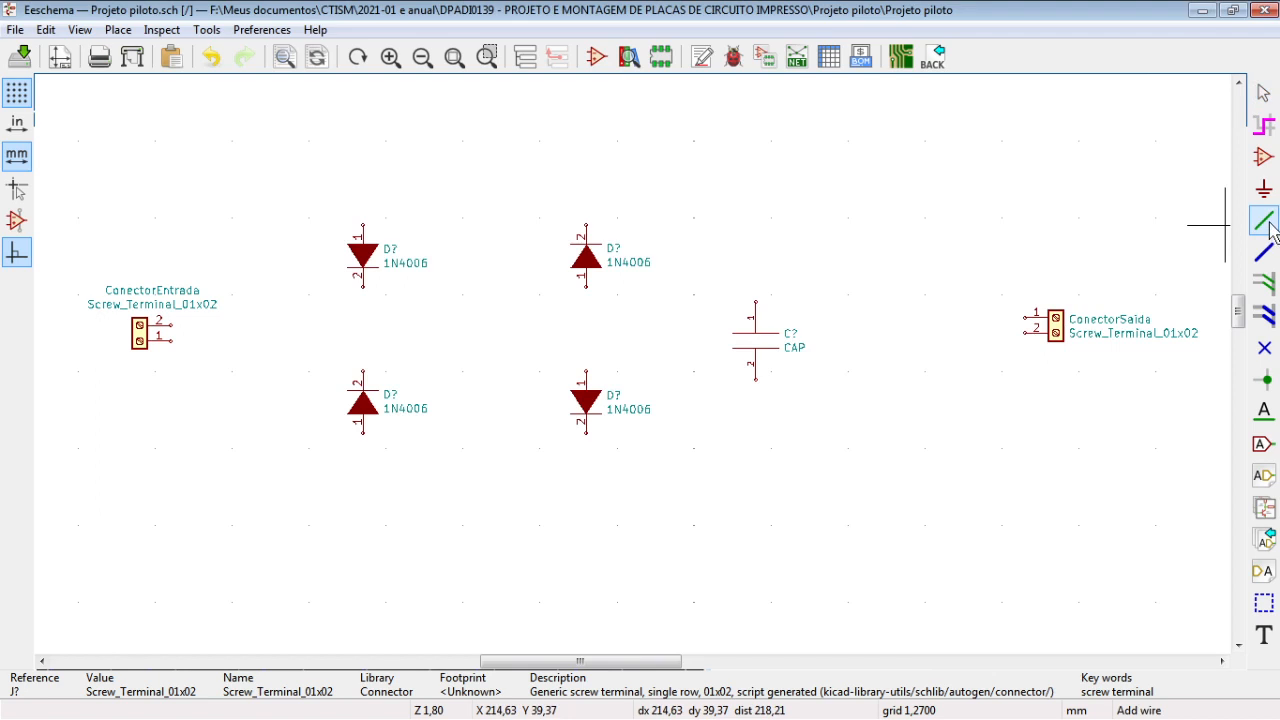
pyautogui.click(178, 324)
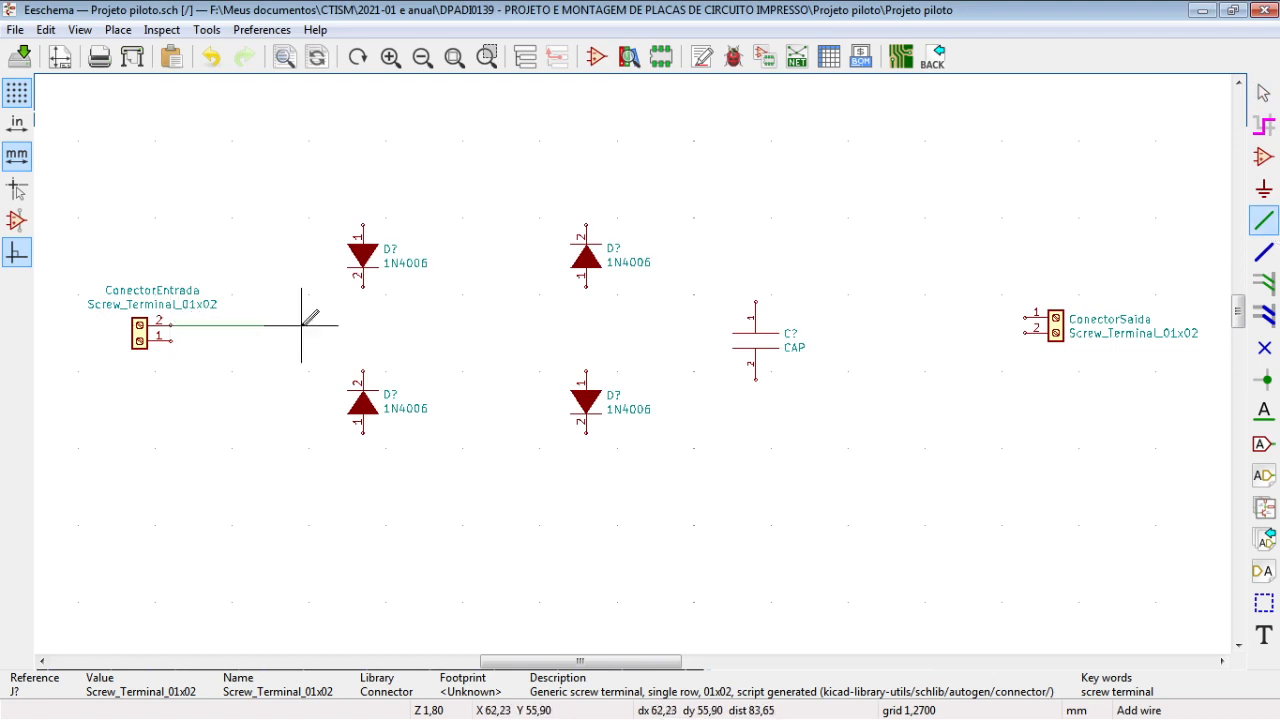
pyautogui.click(301, 202)
pyautogui.click(586, 226)
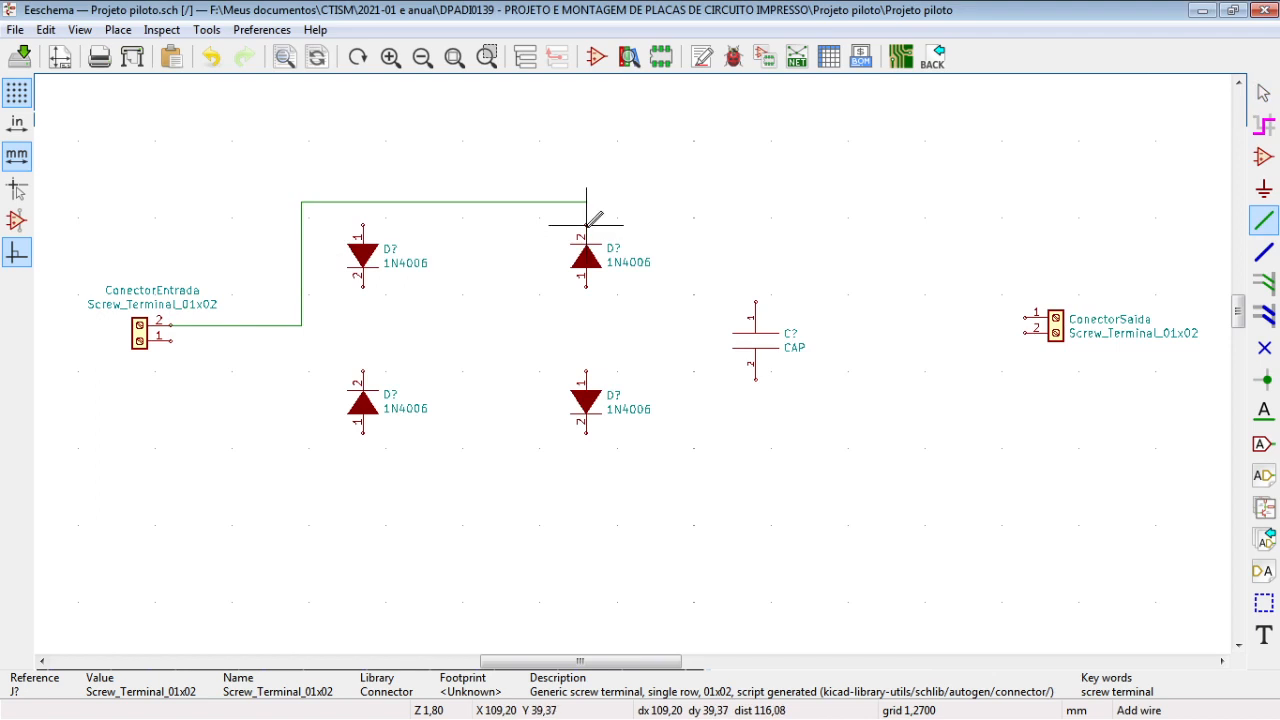
pyautogui.click(363, 225)
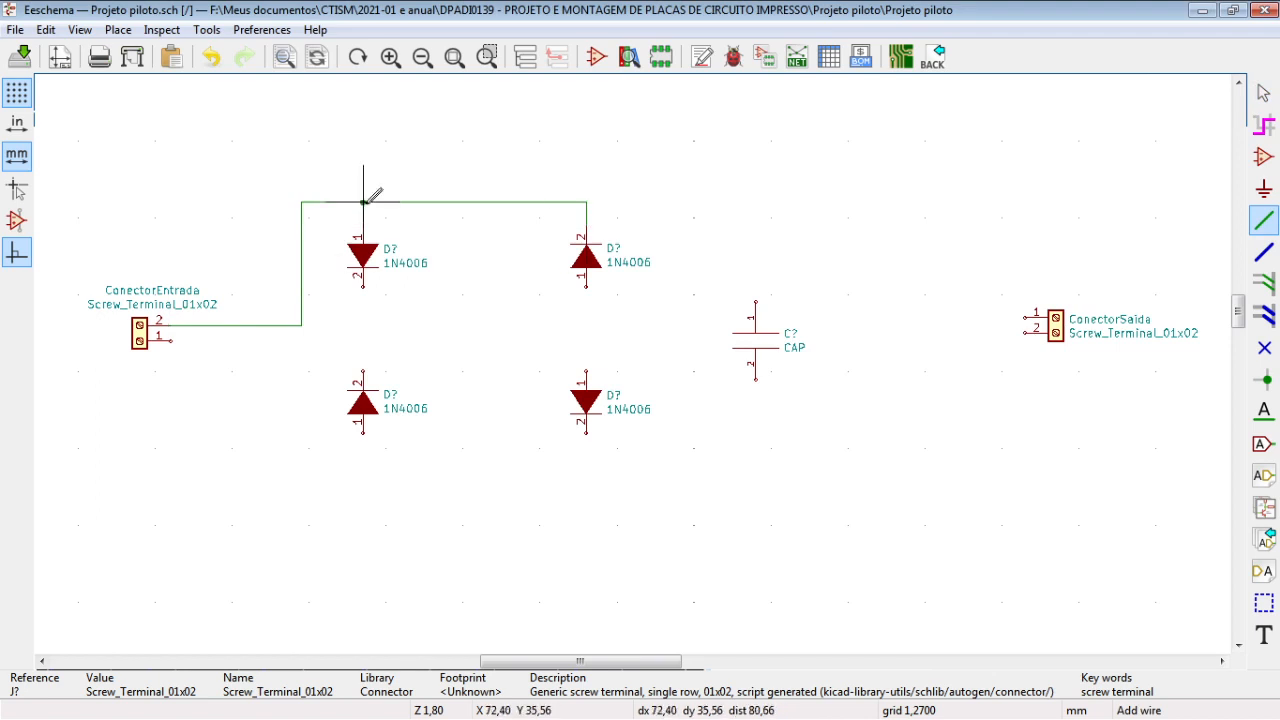
pyautogui.click(363, 202)
# Wire pin 1 of ConectorEntrada down and under the bridge to pin 2 of the lower-right diode.
pyautogui.click(170, 340)
pyautogui.click(301, 340)
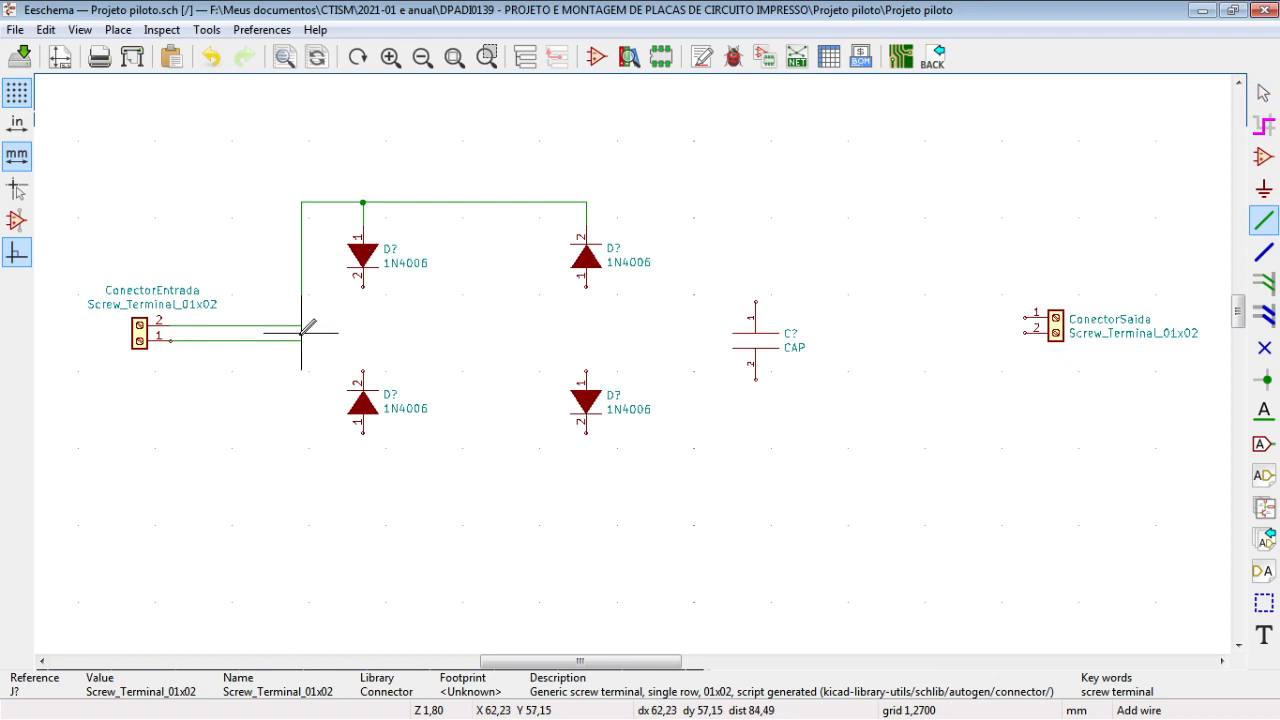
pyautogui.click(586, 471)
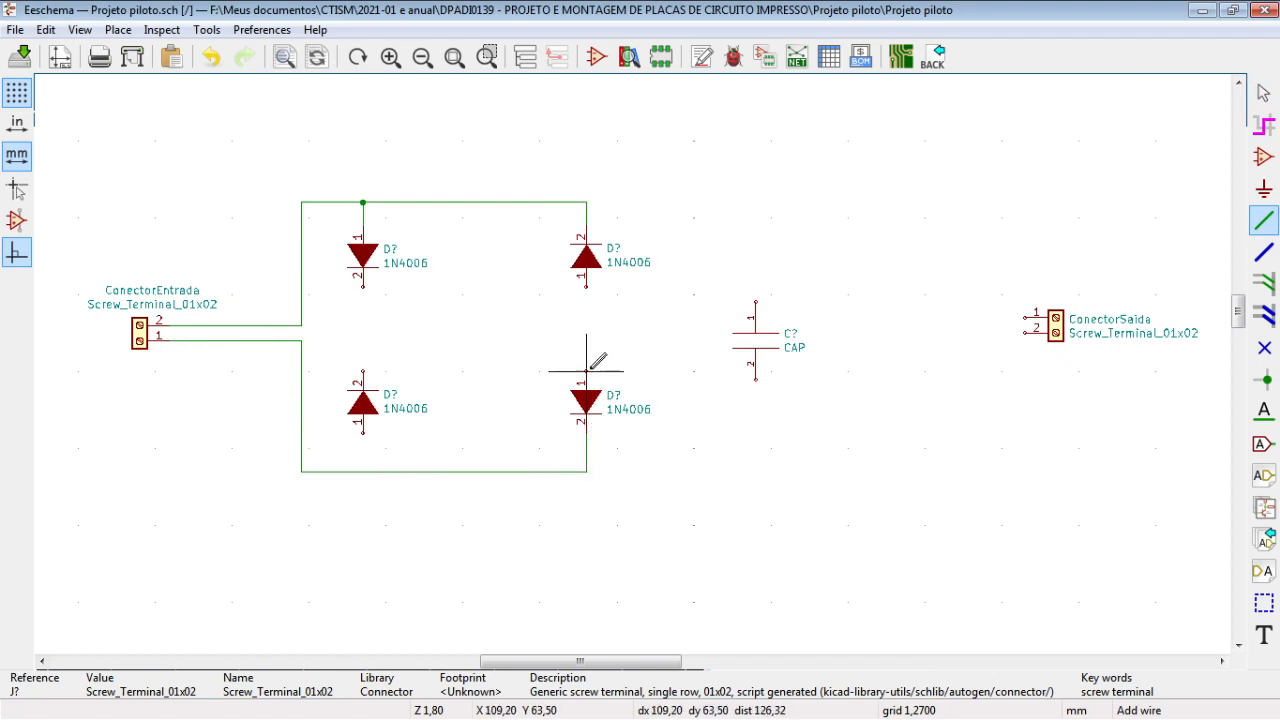
# Wire the upper and lower diodes together in each column, and connect the lower-left diode's pin 1 to the wire beneath the bridge.
pyautogui.click(586, 286)
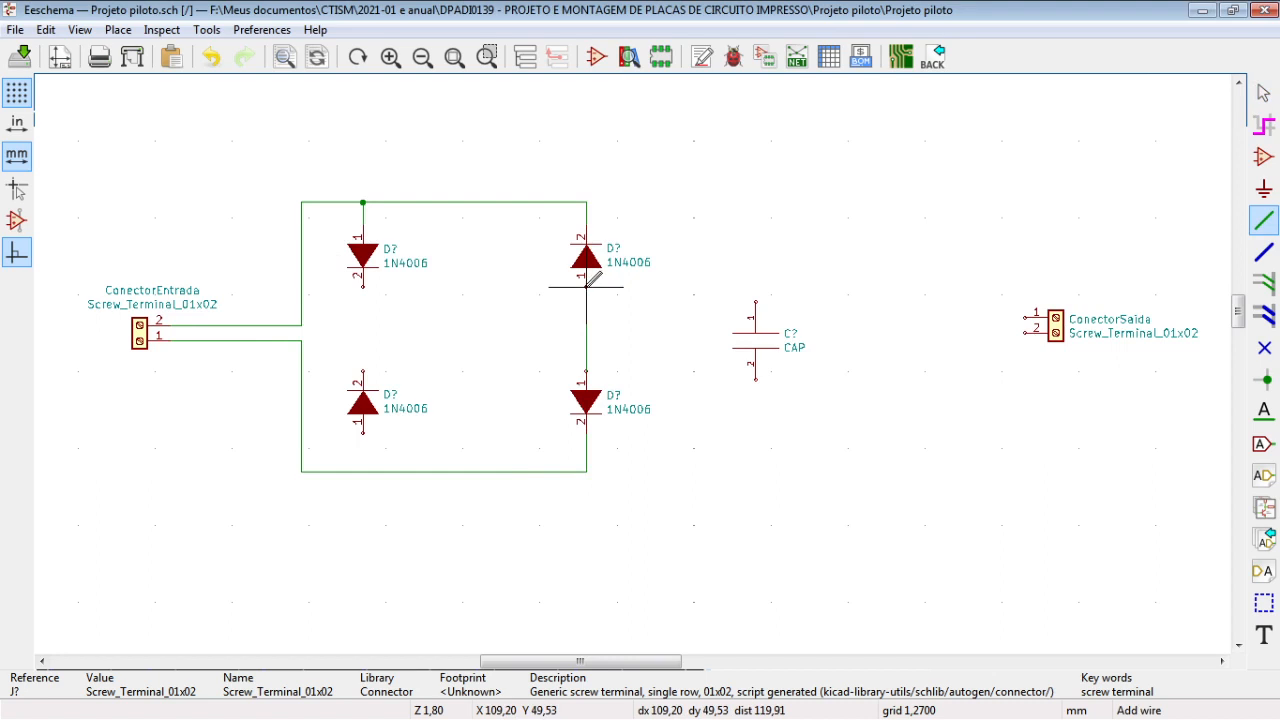
pyautogui.click(363, 286)
pyautogui.click(363, 371)
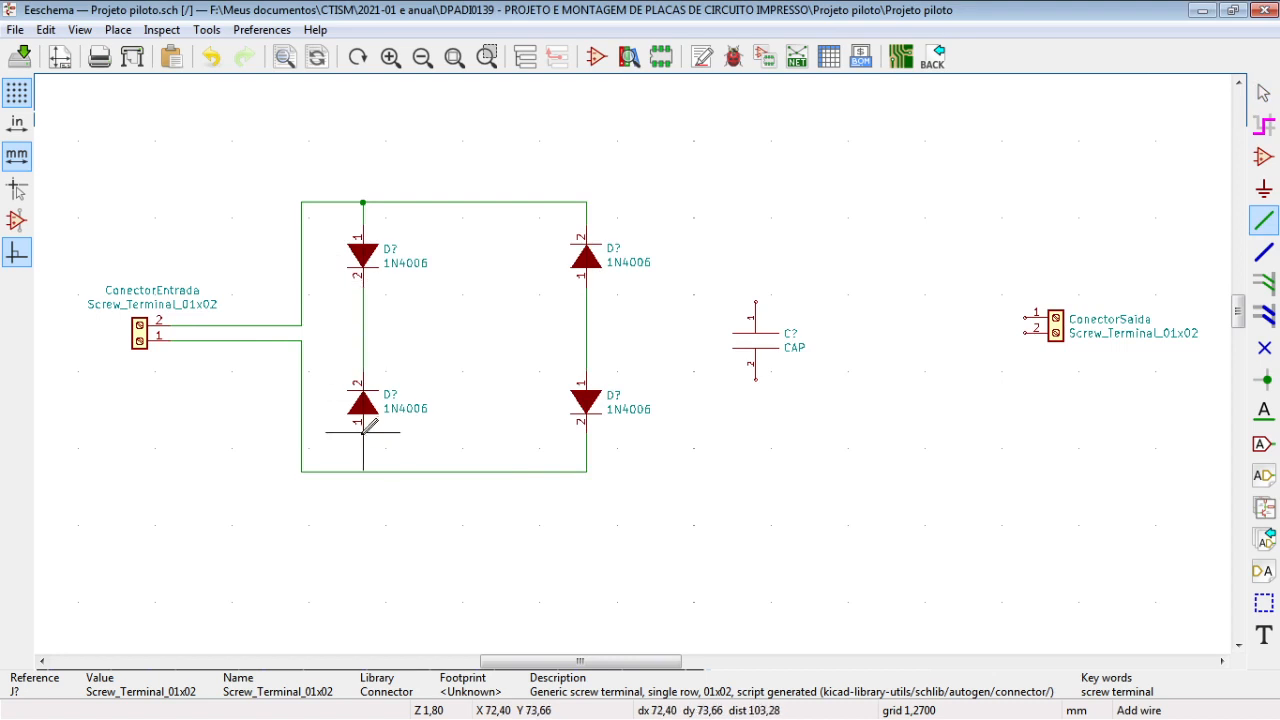
pyautogui.click(363, 471)
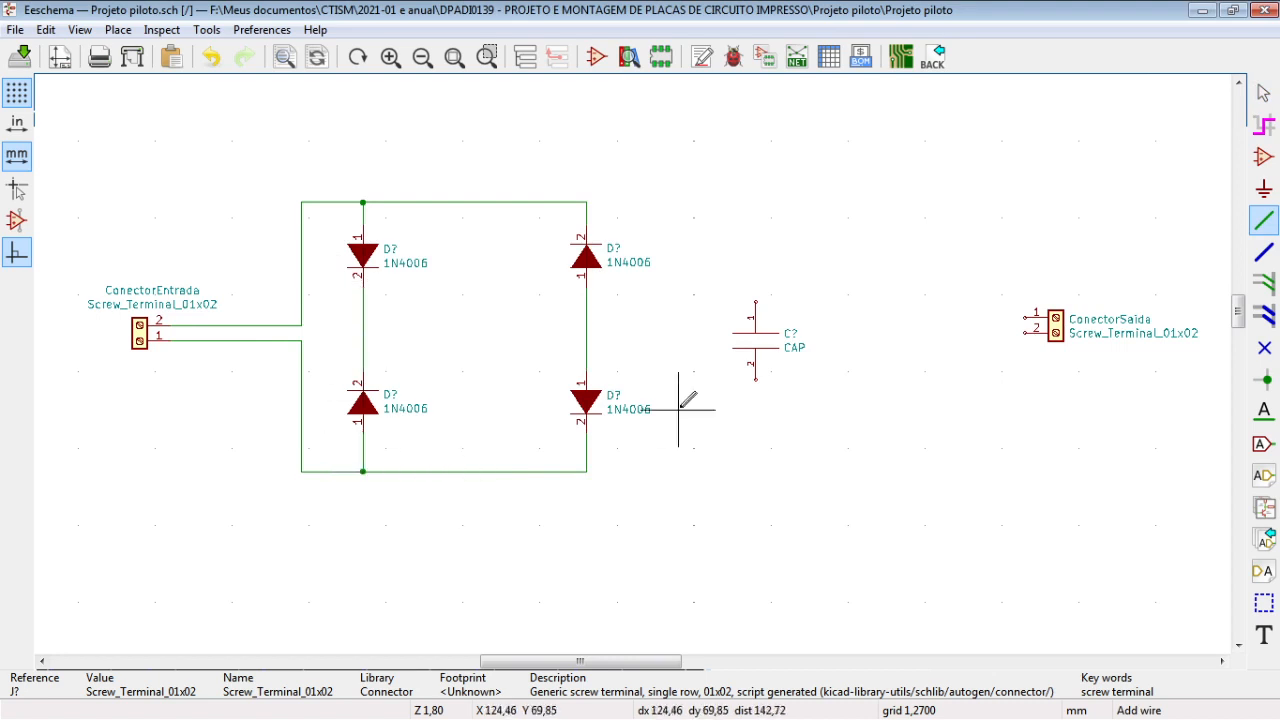
pyautogui.press('Escape')
# Check the reference circuit in the browser, and shift the capacitor and ConectorSaida together about 2.5 mm right and 2.5 mm up.
pyautogui.hotkey('alt', 'Tab')
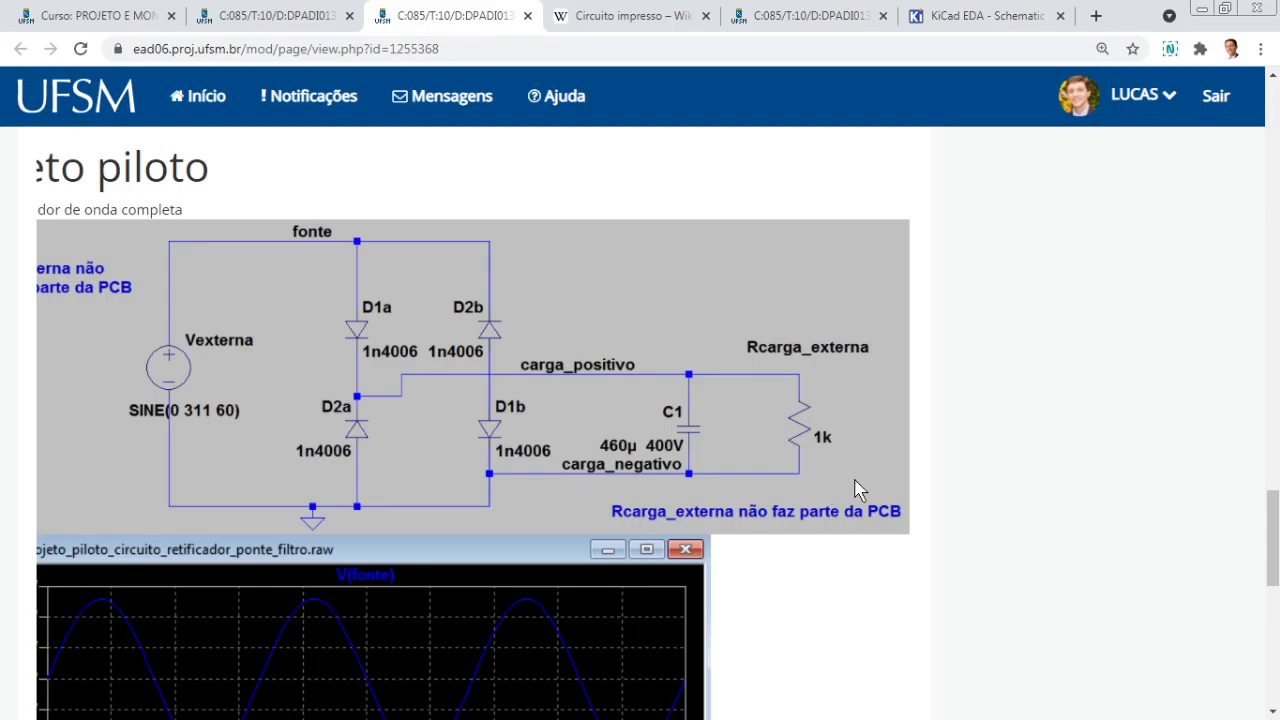
pyautogui.hotkey('alt', 'Tab')
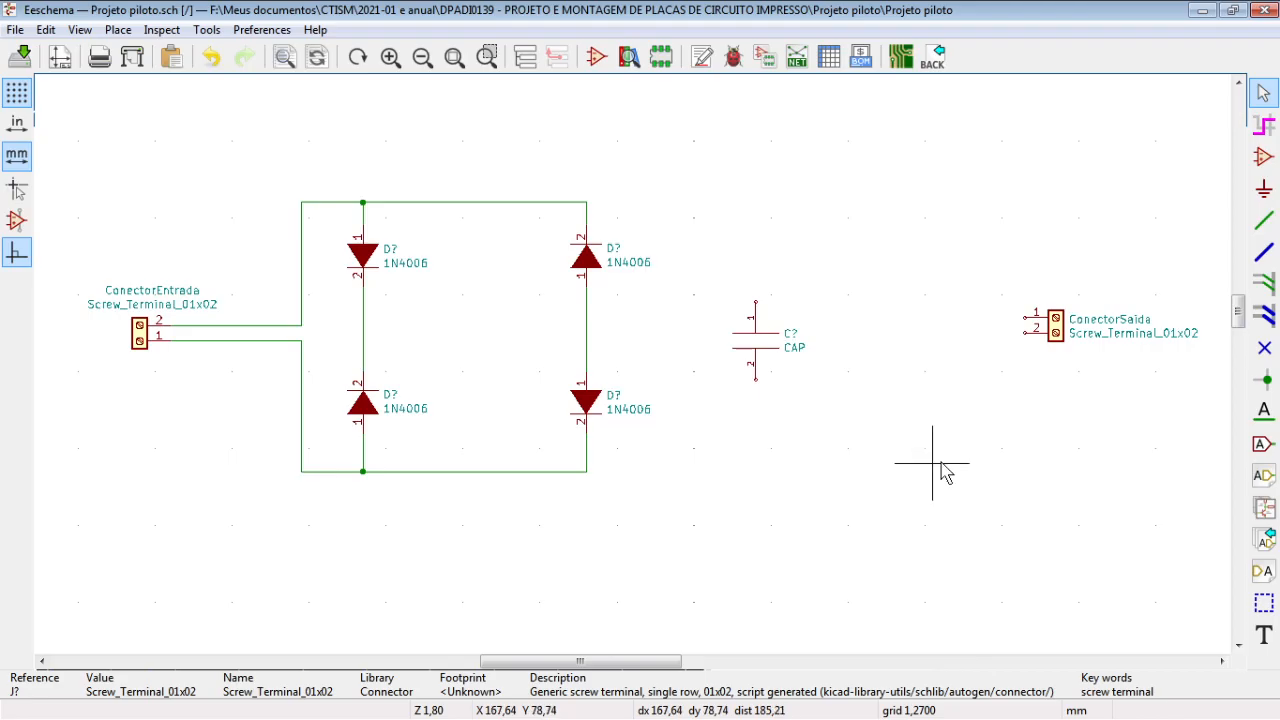
pyautogui.moveTo(1080, 541); pyautogui.dragTo(757, 265)
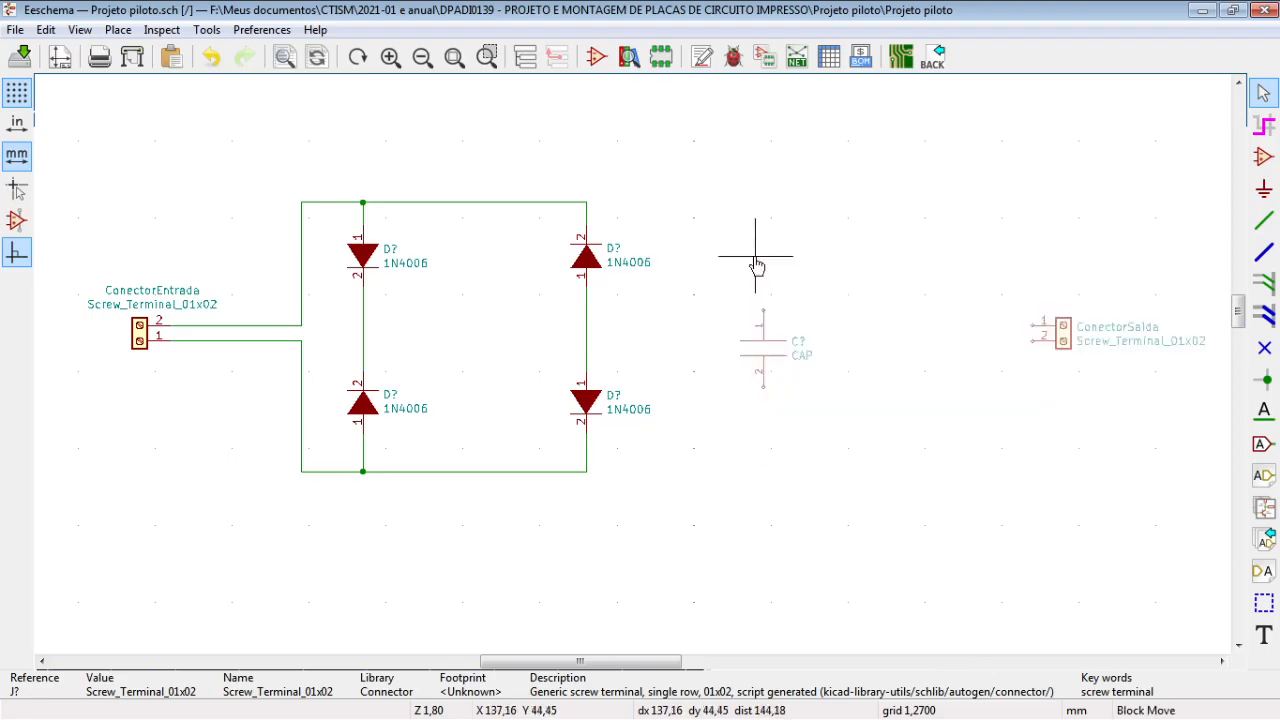
pyautogui.click(764, 311)
pyautogui.moveTo(1130, 530); pyautogui.dragTo(734, 286)
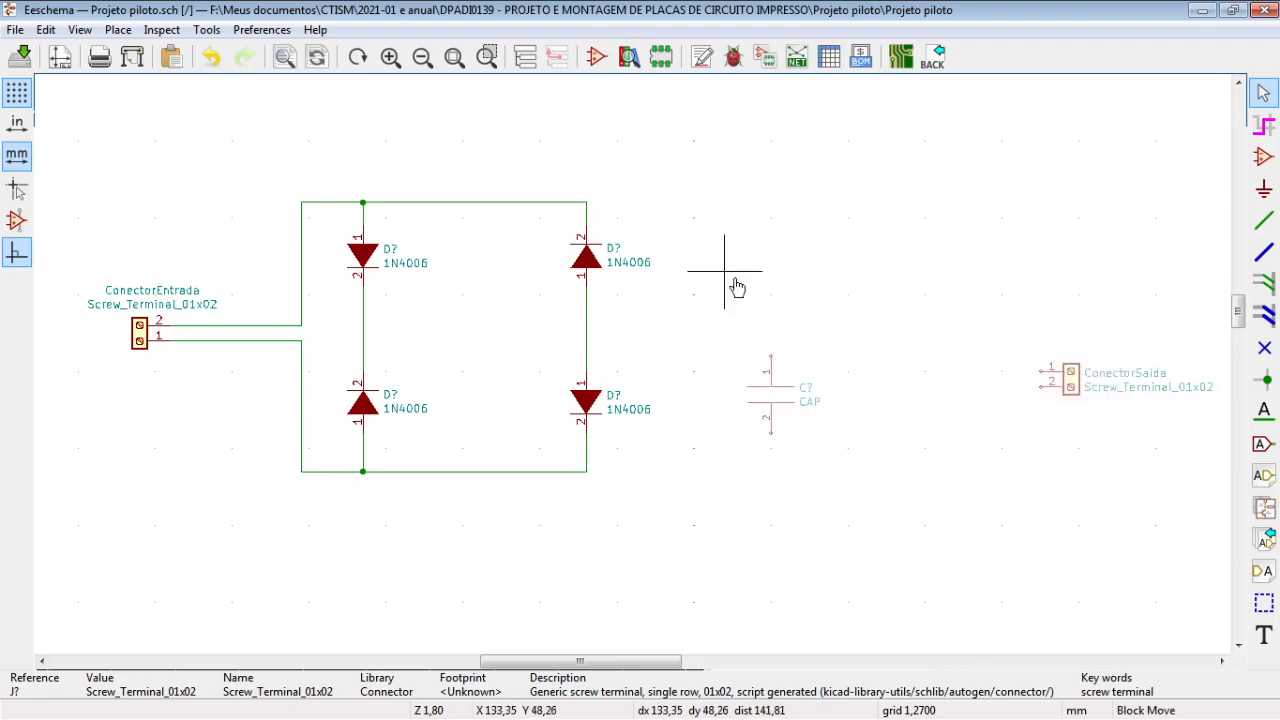
pyautogui.click(768, 240)
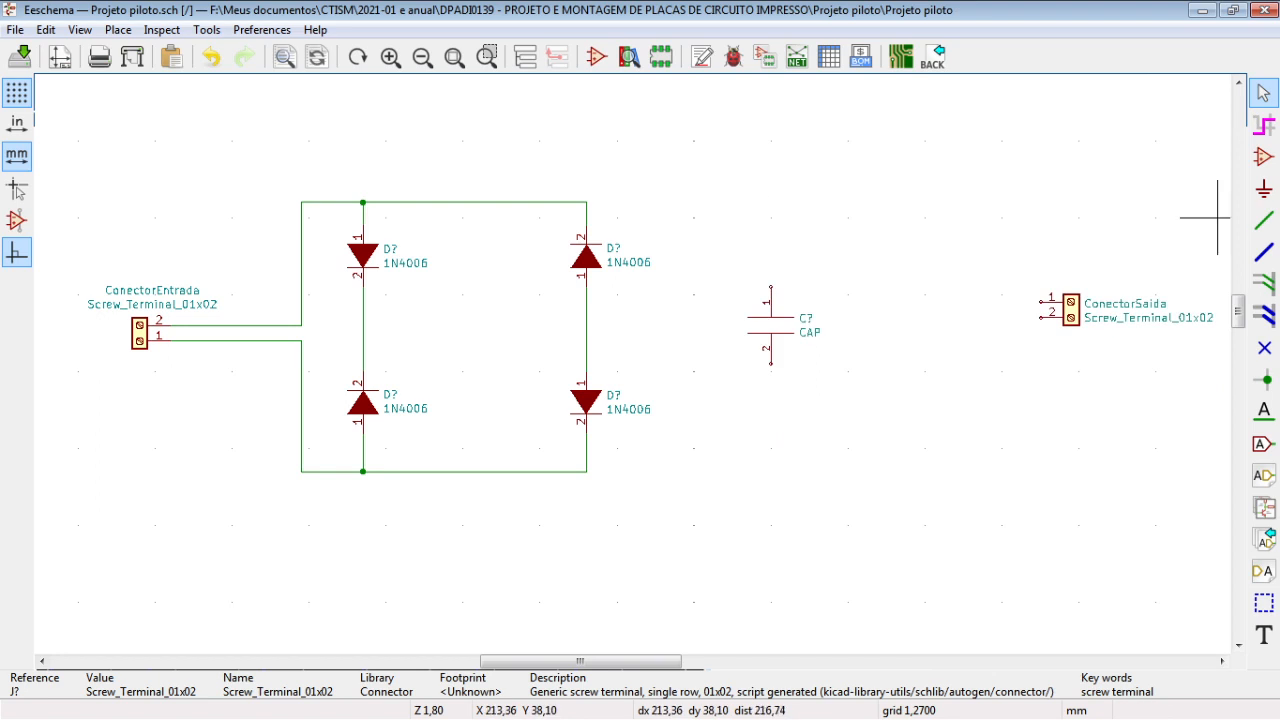
# Wire the junction of the two left diodes to pin 1 of ConectorSaida, and connect capacitor pin 1 to that wire.
pyautogui.click(1263, 220)
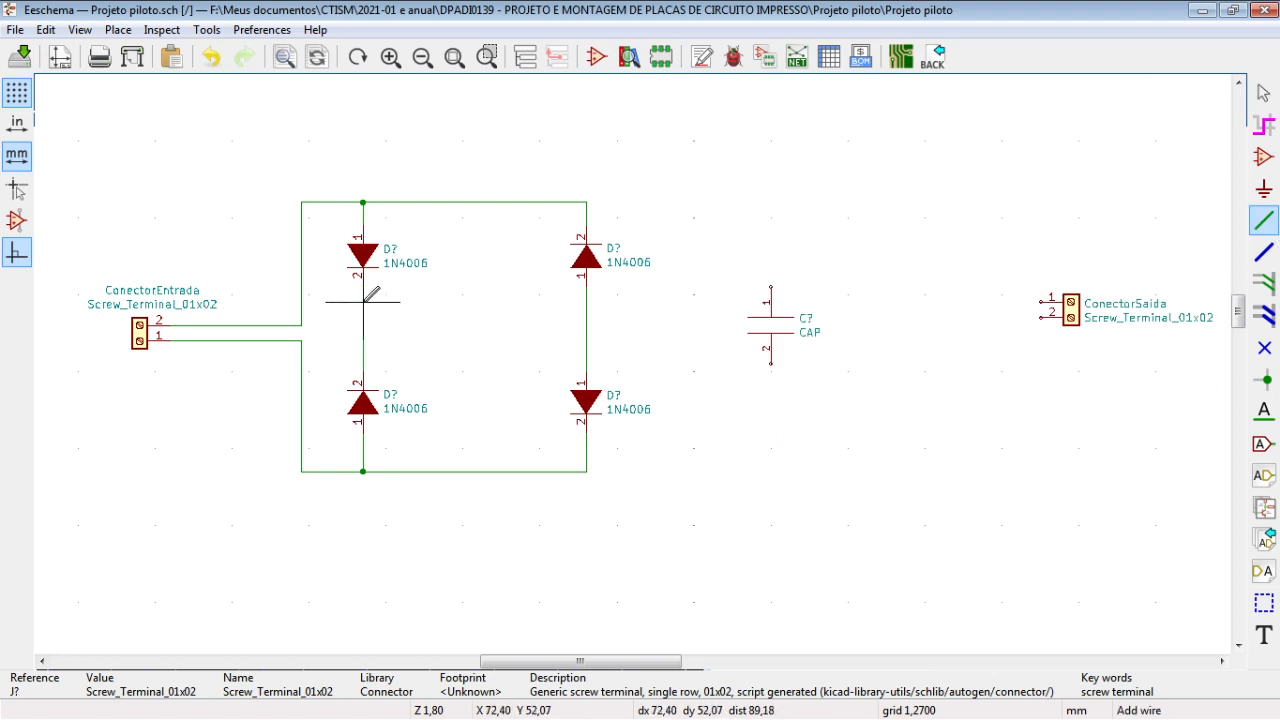
pyautogui.click(364, 301)
pyautogui.click(678, 278)
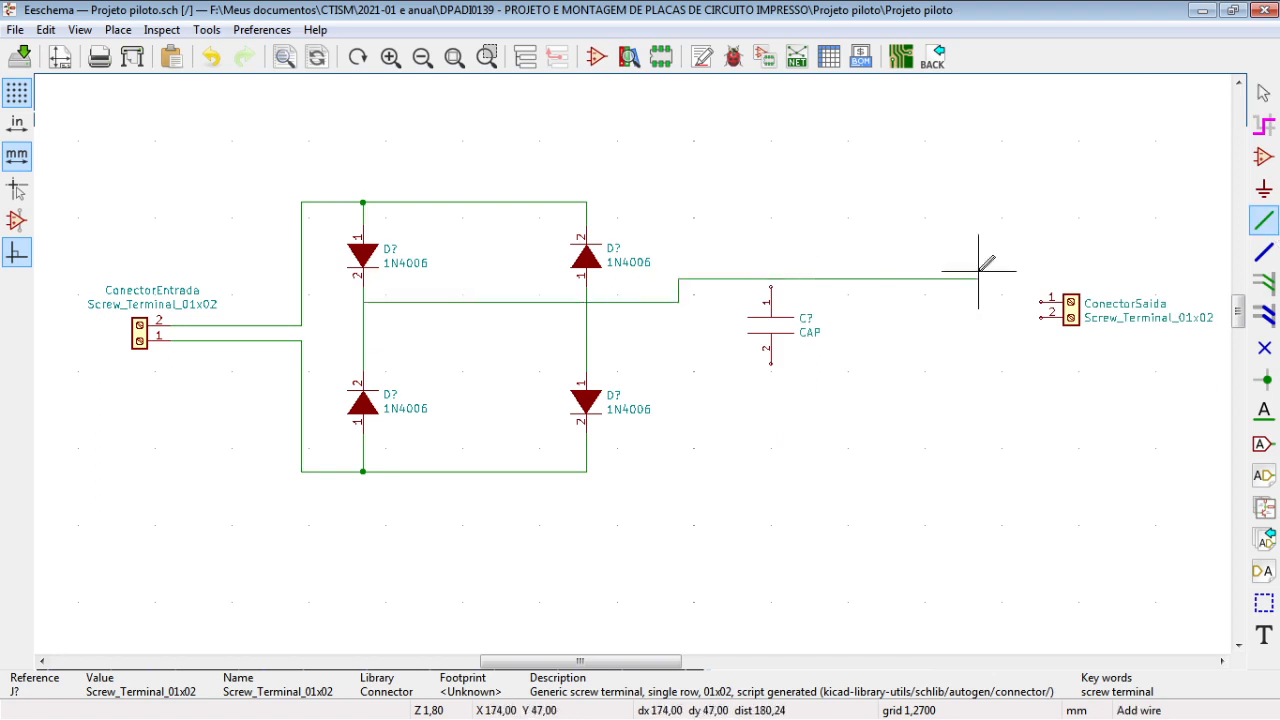
pyautogui.click(1049, 301)
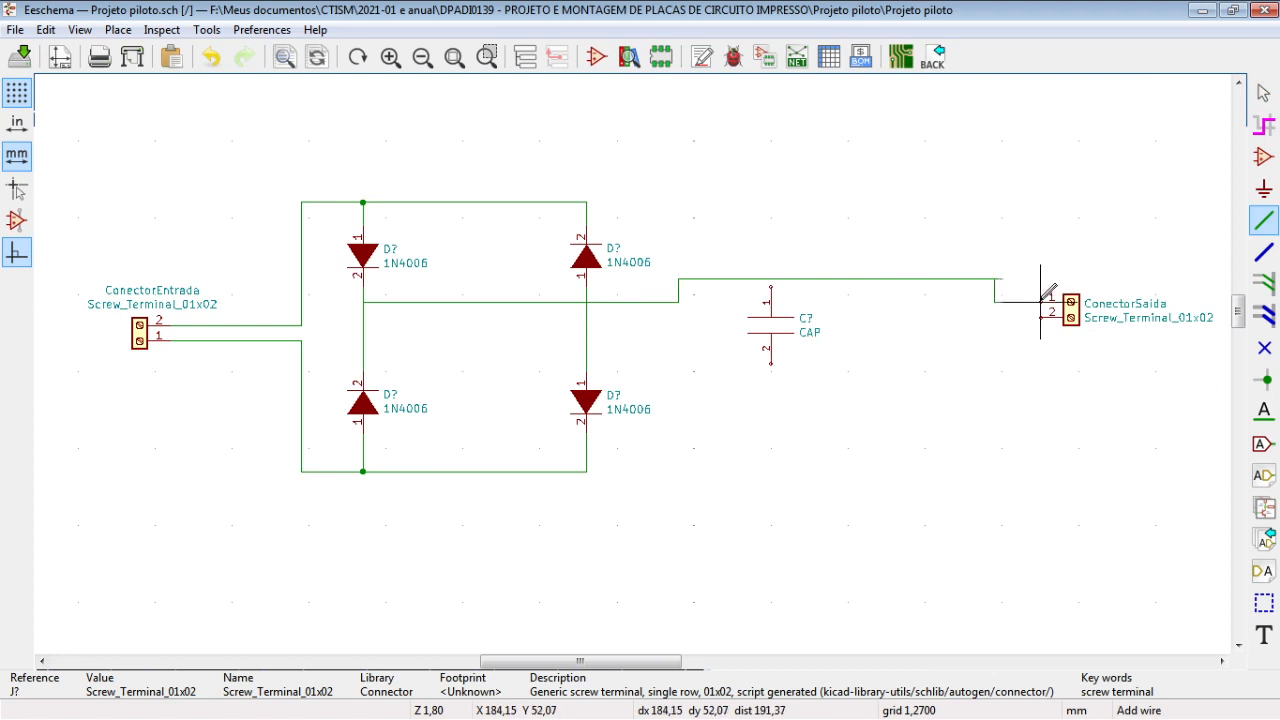
pyautogui.click(771, 287)
pyautogui.click(771, 279)
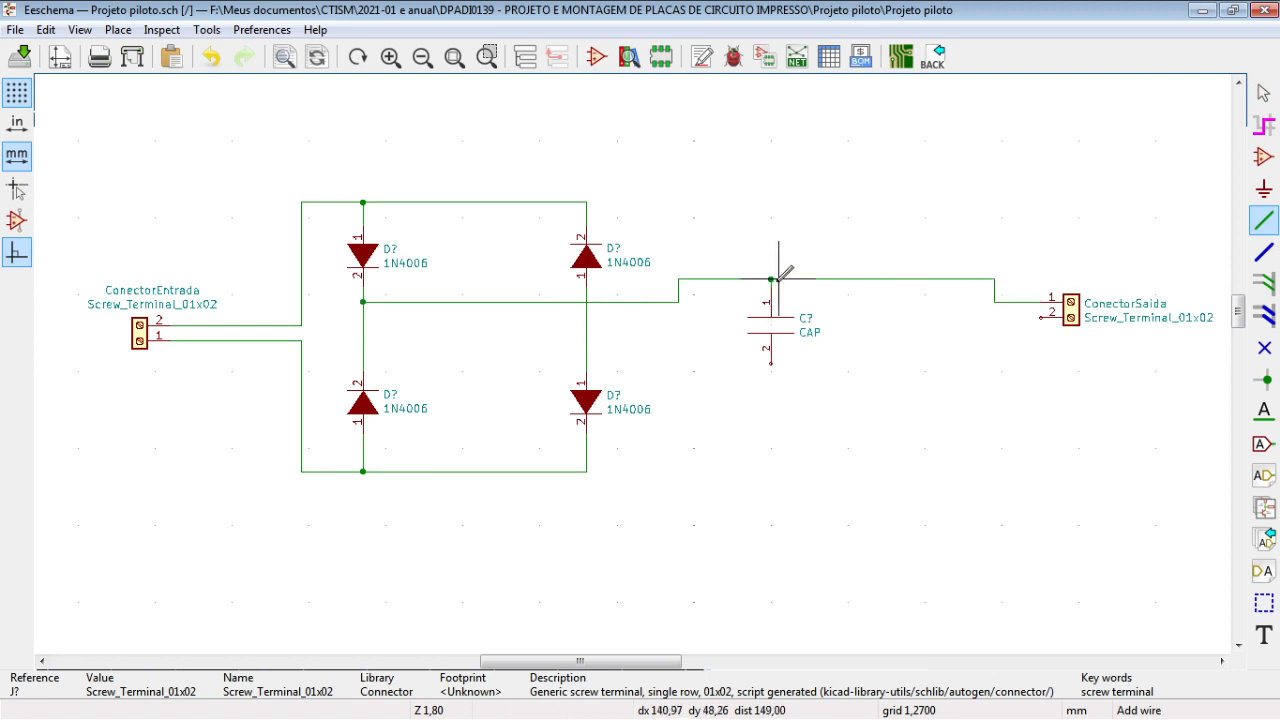
# Wire the junction of the two right diodes to pin 2 of ConectorSaida, and connect capacitor pin 2 to that wire.
pyautogui.click(586, 355)
pyautogui.click(678, 386)
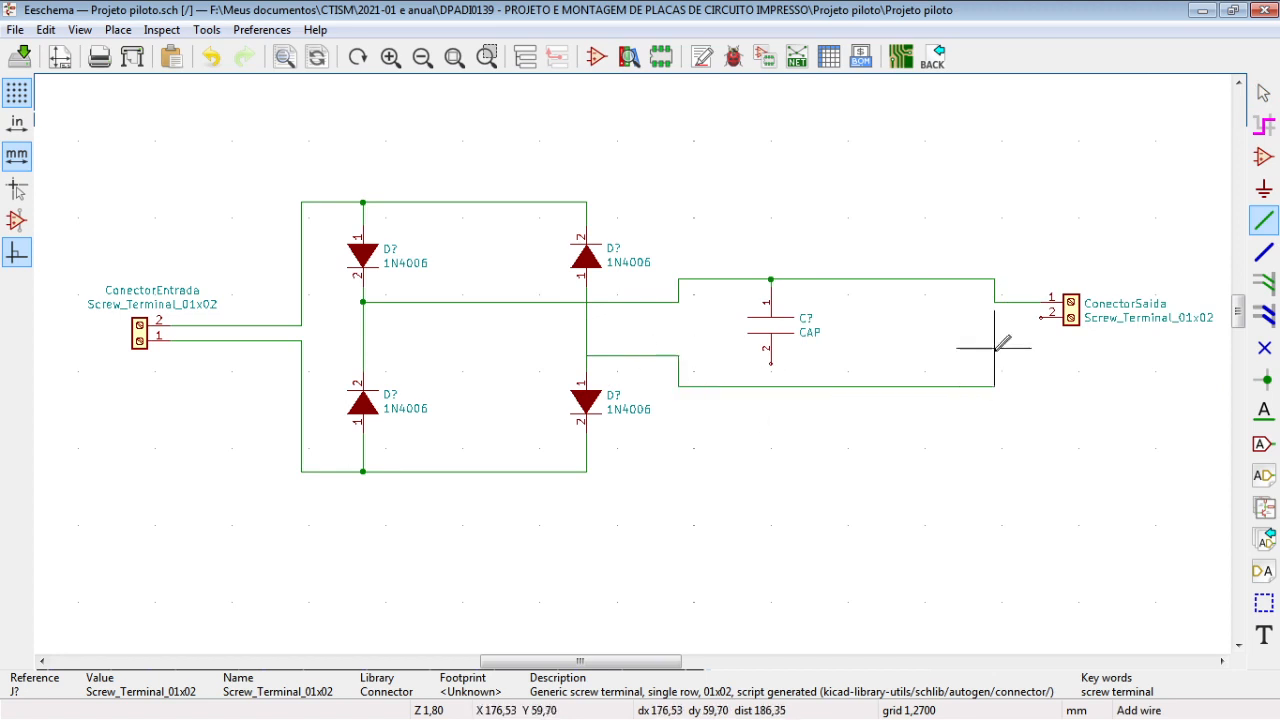
pyautogui.click(994, 317)
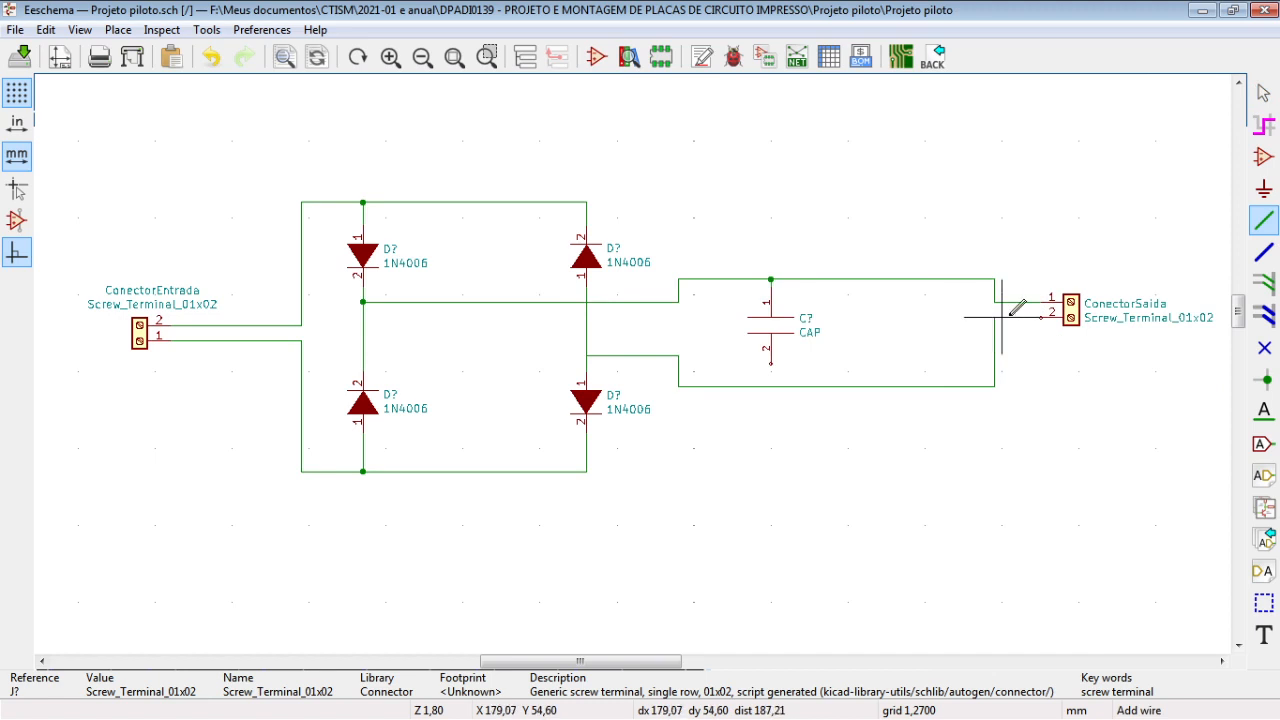
pyautogui.click(1041, 317)
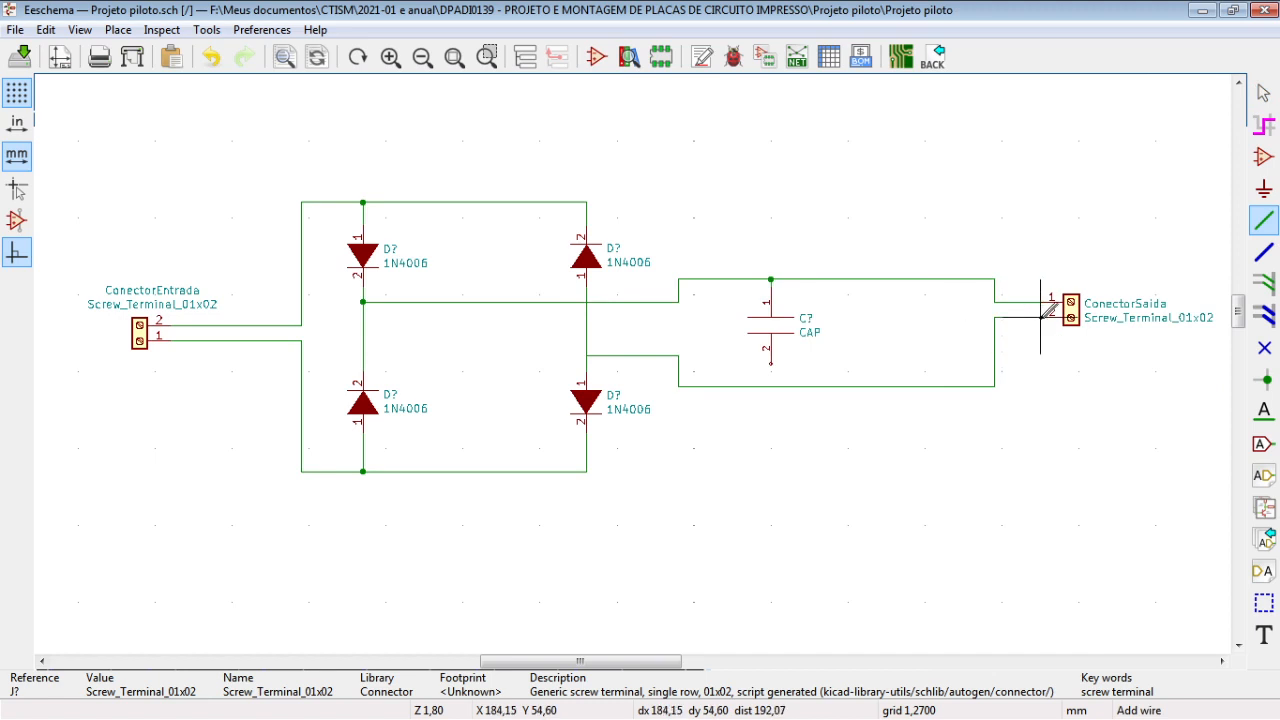
pyautogui.click(771, 364)
pyautogui.click(771, 386)
pyautogui.press('Escape')
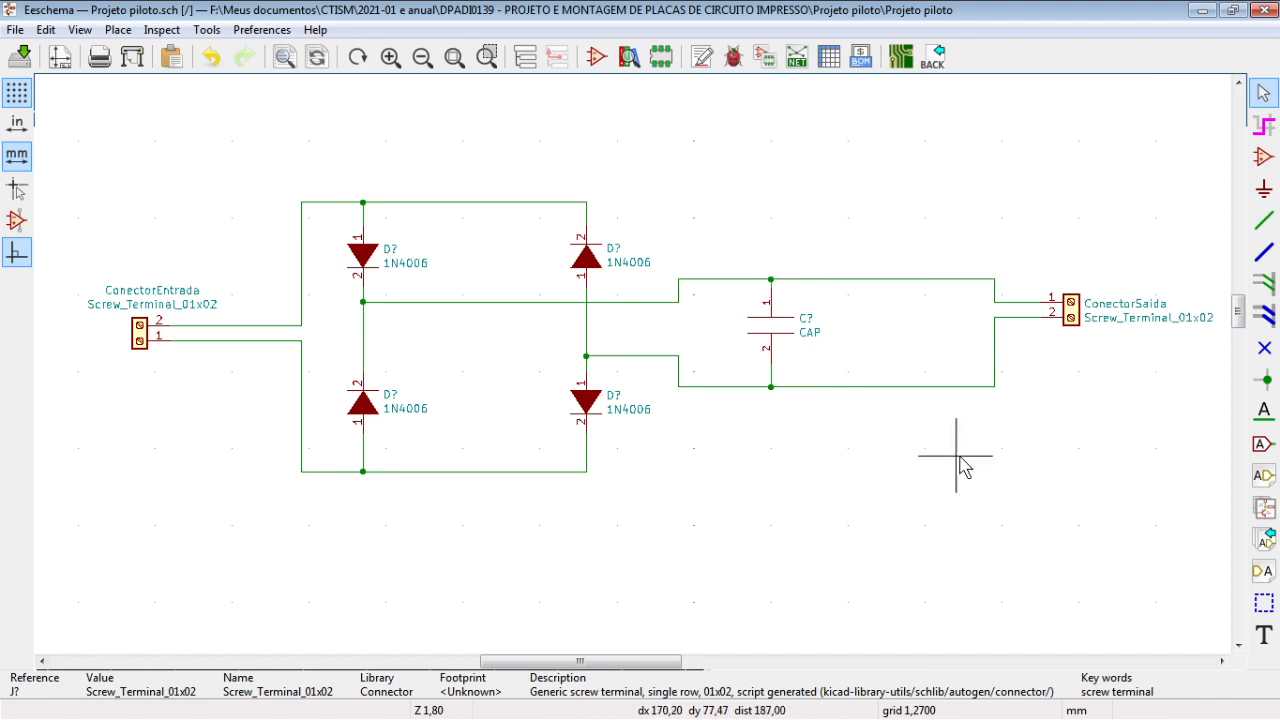
# Add the net labels Fonte1 on the wire above the bridge and Fonte2 on the wire beneath it, near their left corners.
pyautogui.click(1267, 418)
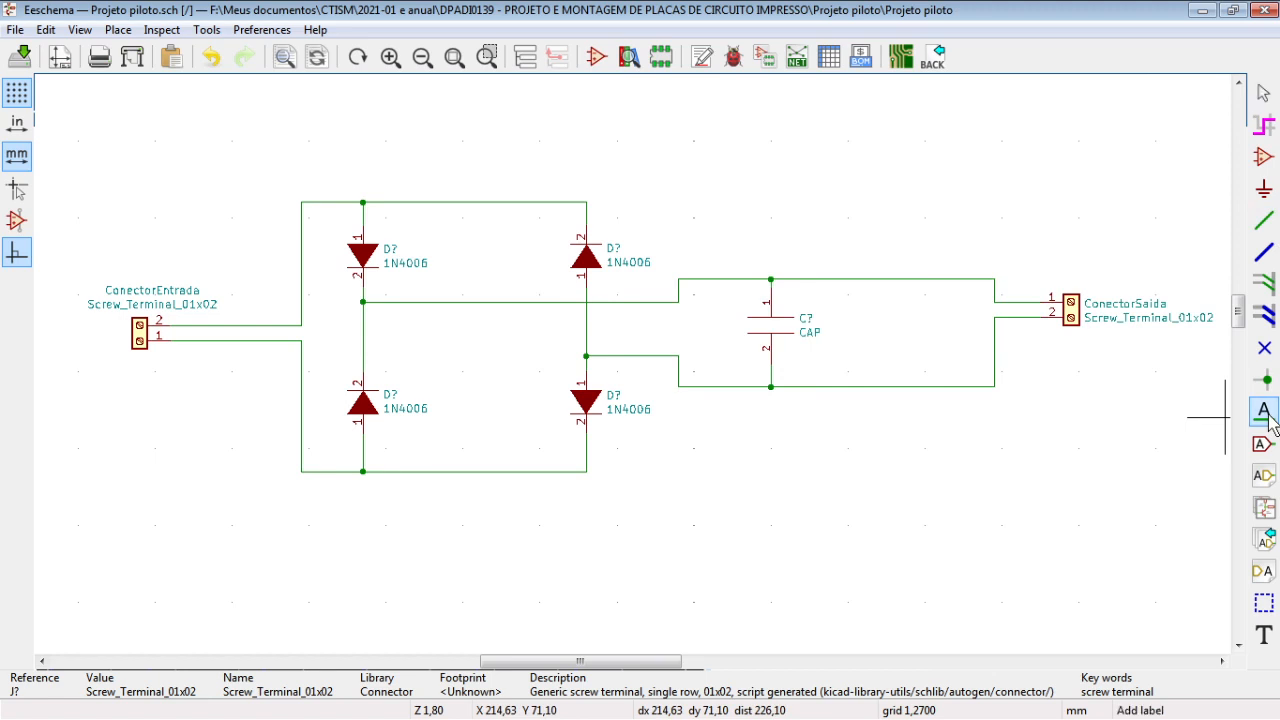
pyautogui.click(380, 200)
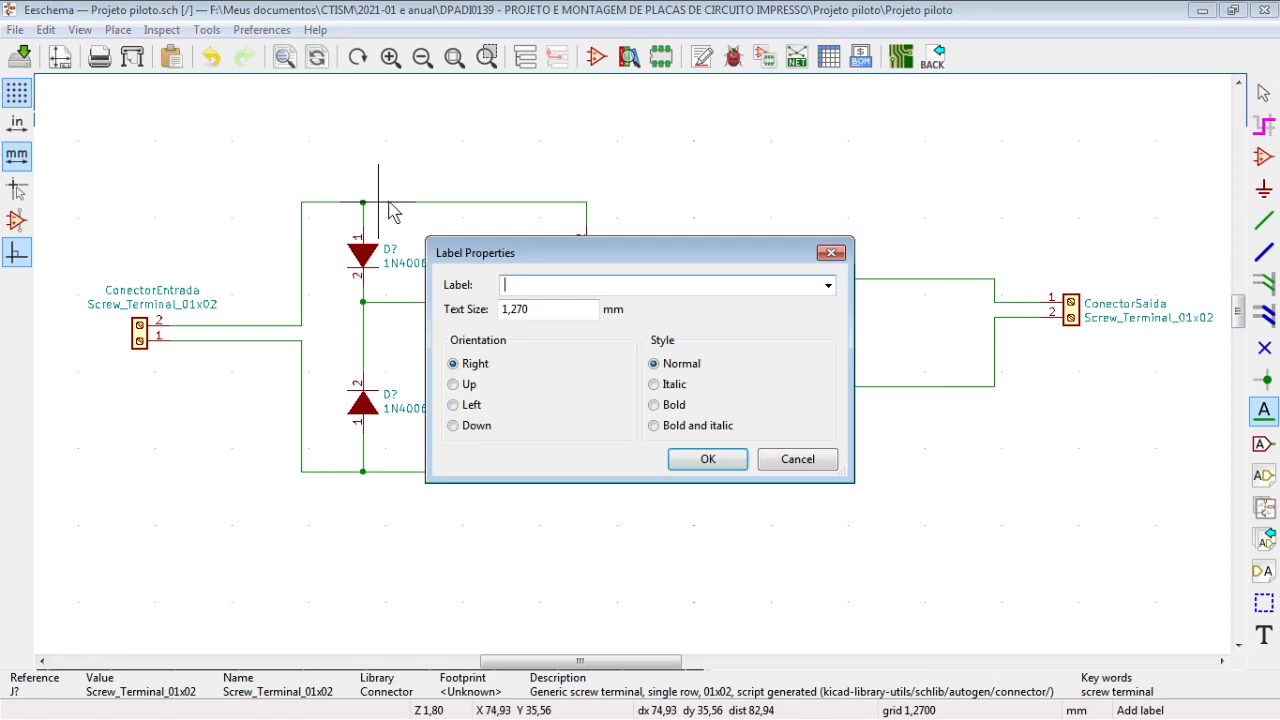
pyautogui.write('Fonte1')
pyautogui.press('Return')
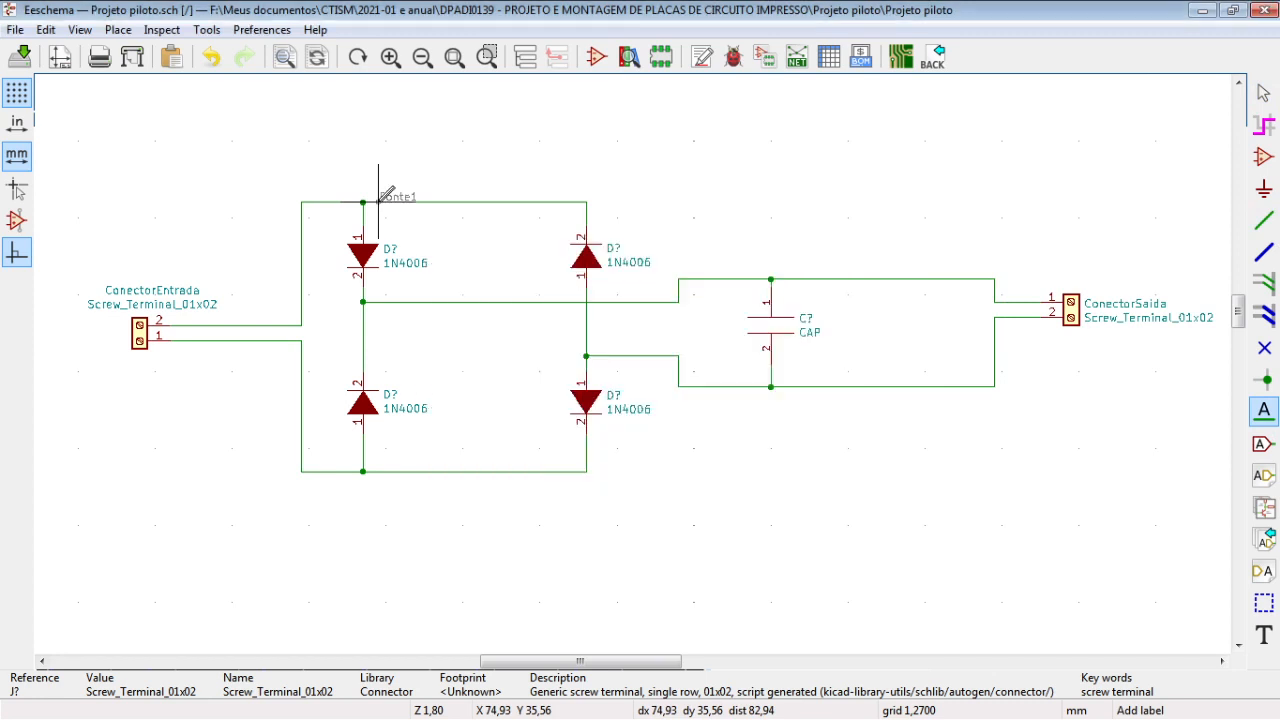
pyautogui.click(301, 201)
pyautogui.click(301, 479)
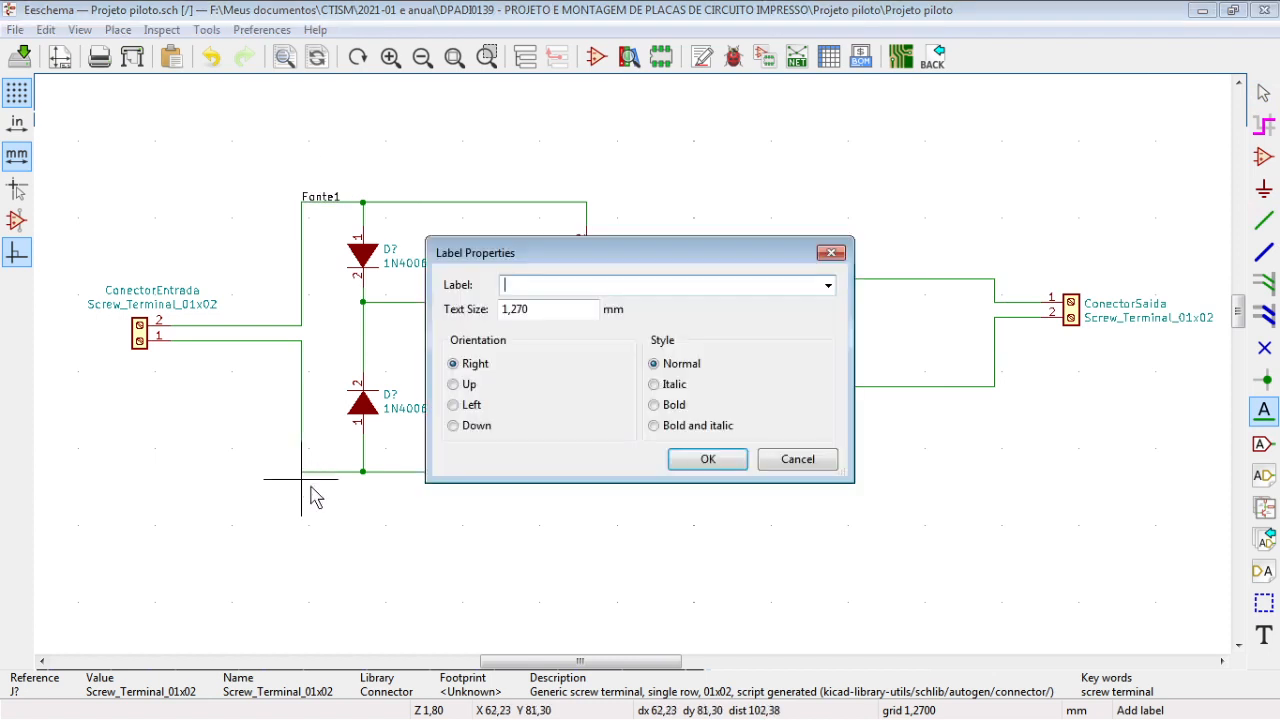
pyautogui.write('Fonte2')
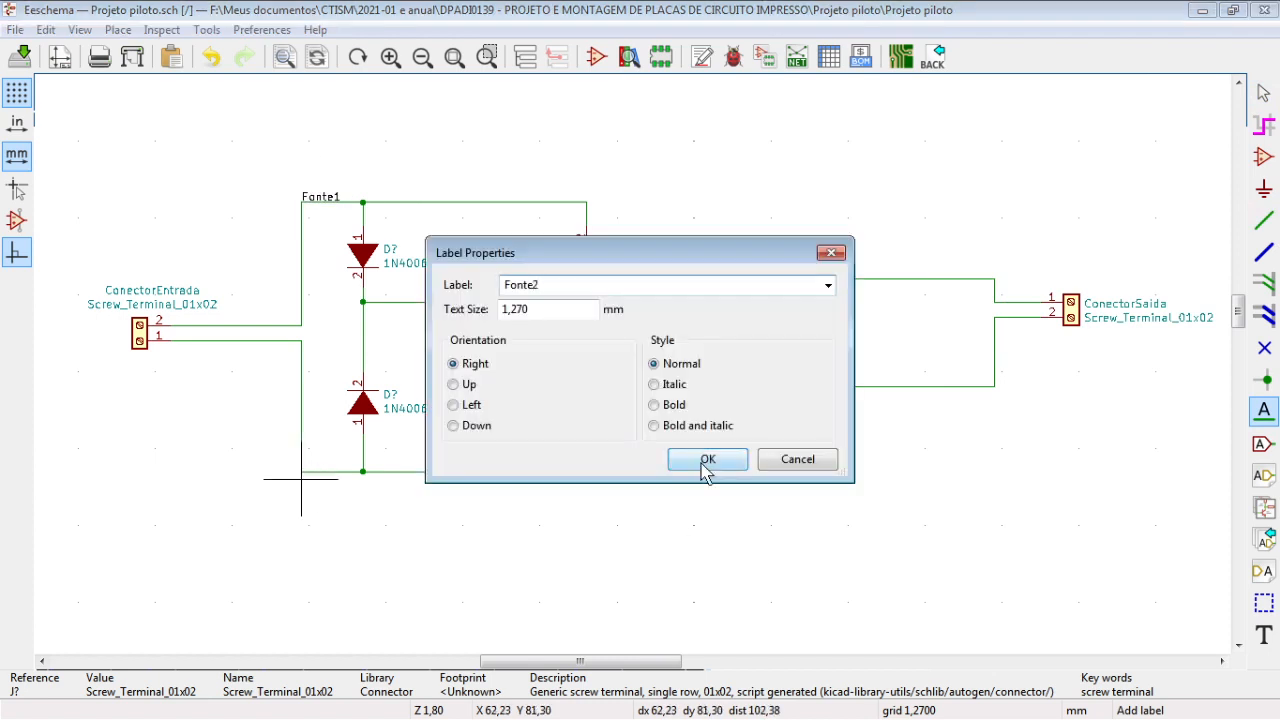
pyautogui.click(707, 459)
pyautogui.click(304, 470)
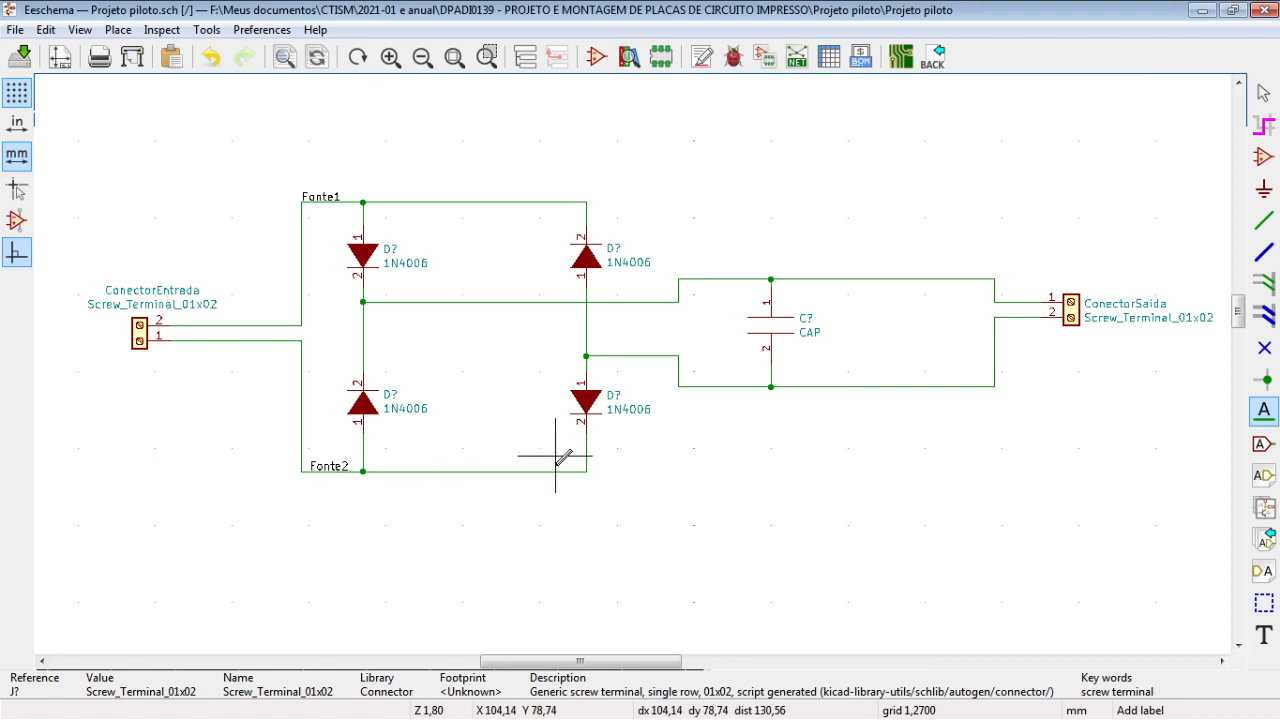
# Label the output wires left of the capacitor Carga+ on the upper one and Carga- on the lower one.
pyautogui.click(712, 279)
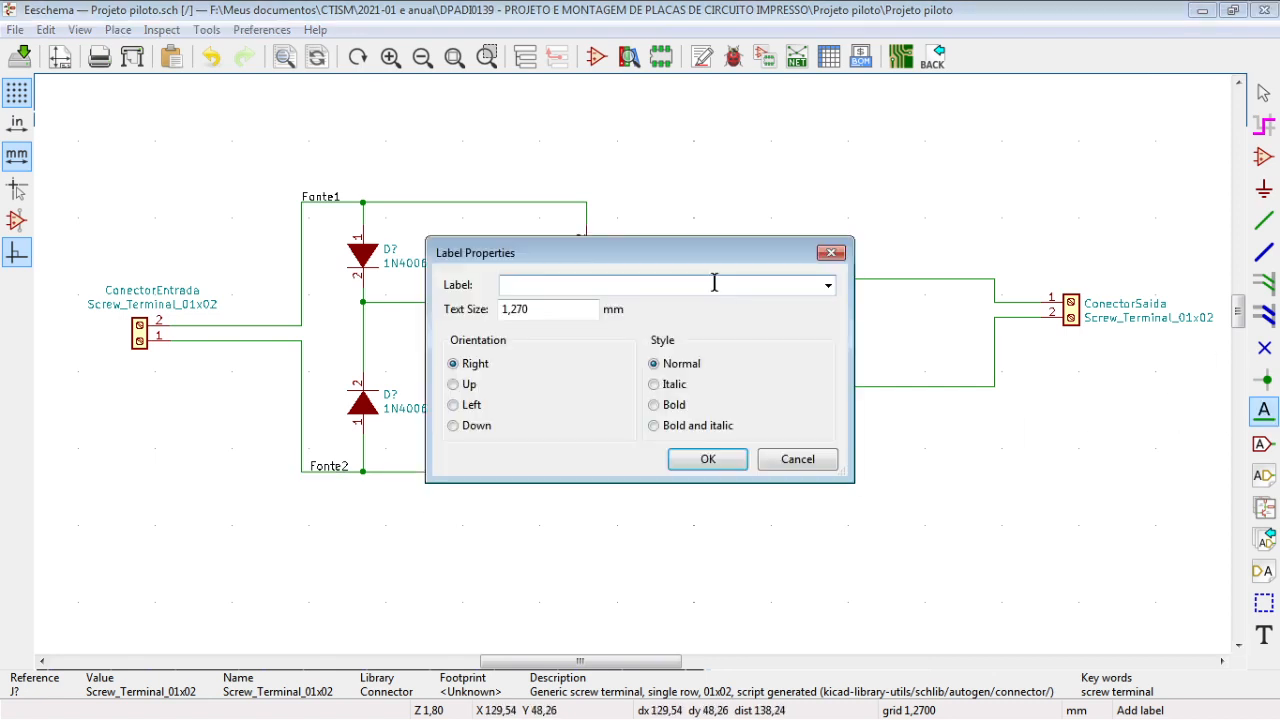
pyautogui.write('Carga+')
pyautogui.press('Return')
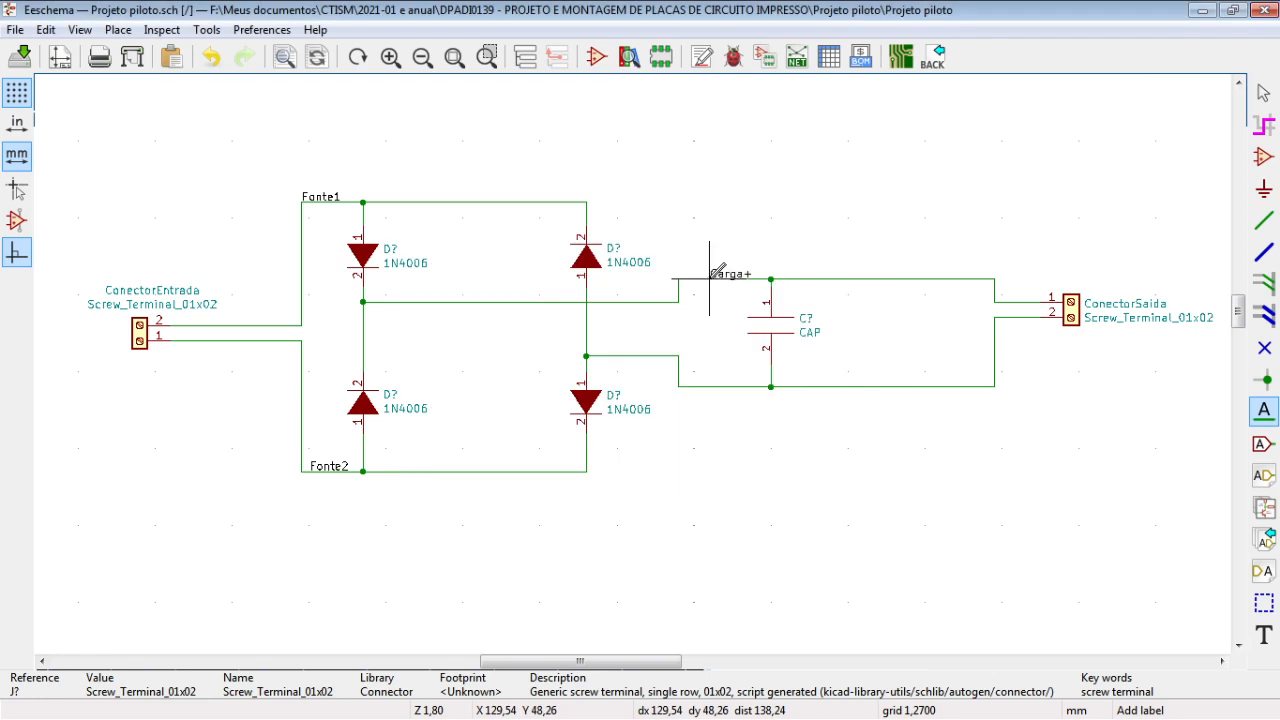
pyautogui.click(710, 278)
pyautogui.click(710, 386)
pyautogui.write('Carga-')
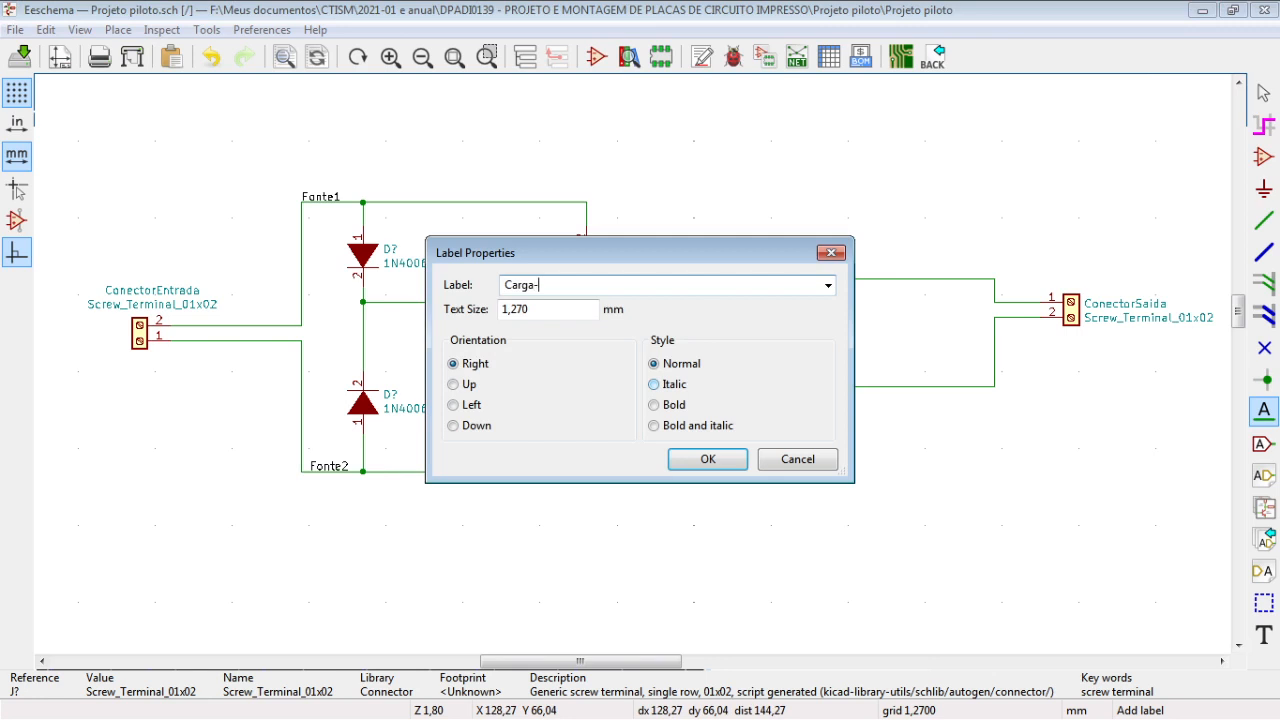
pyautogui.press('Return')
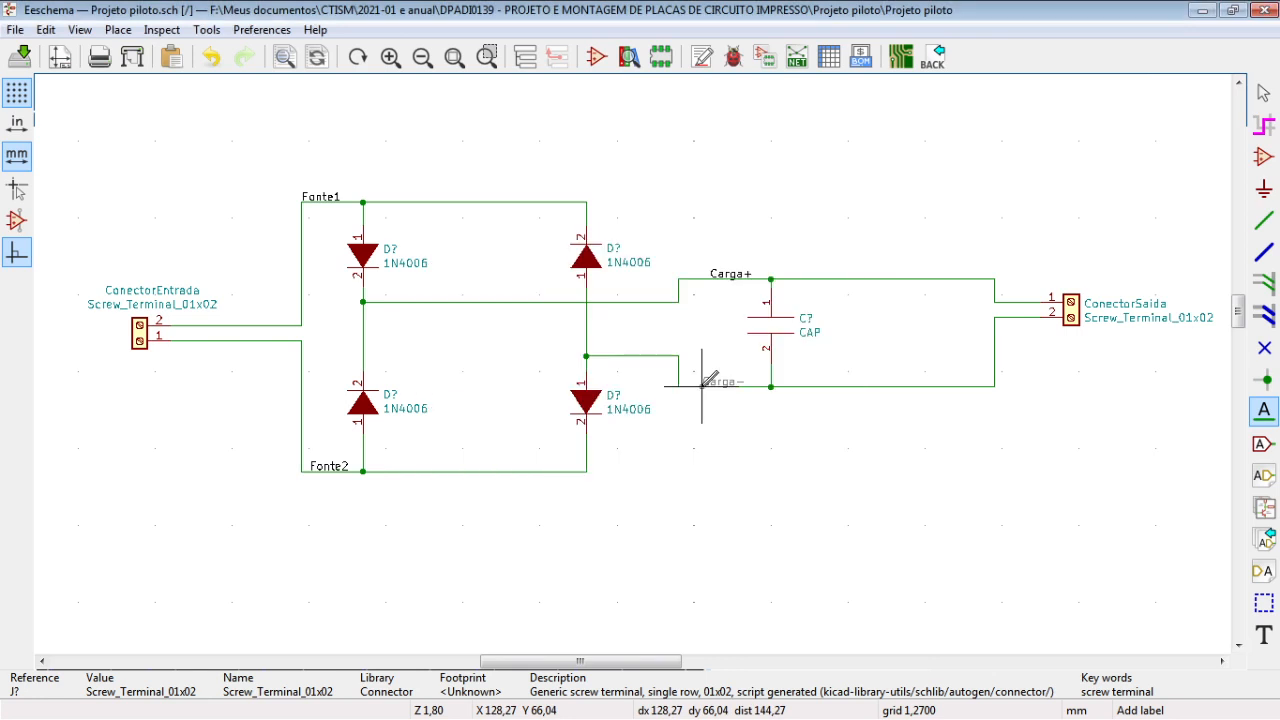
pyautogui.click(703, 384)
pyautogui.press('Escape')
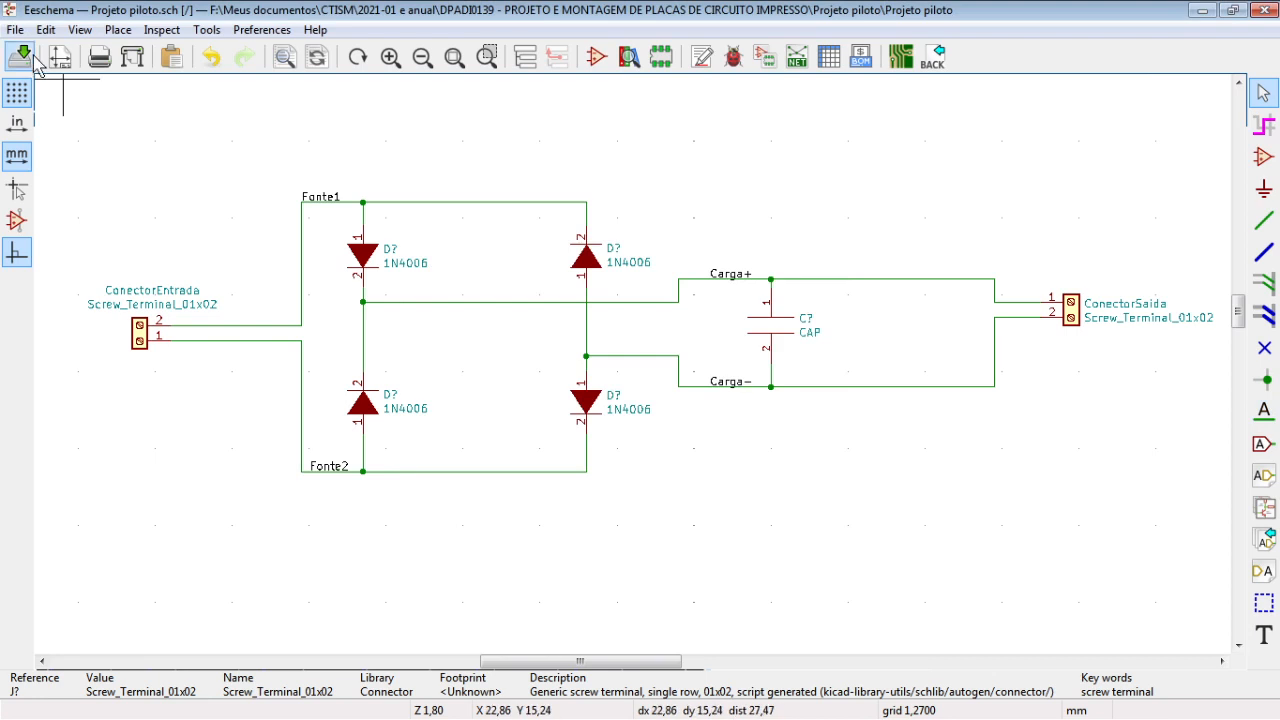
# Save the schematic and check the capacitor's rating in the reference circuit on the browser's course page.
pyautogui.click(15, 29)
pyautogui.click(60, 58)
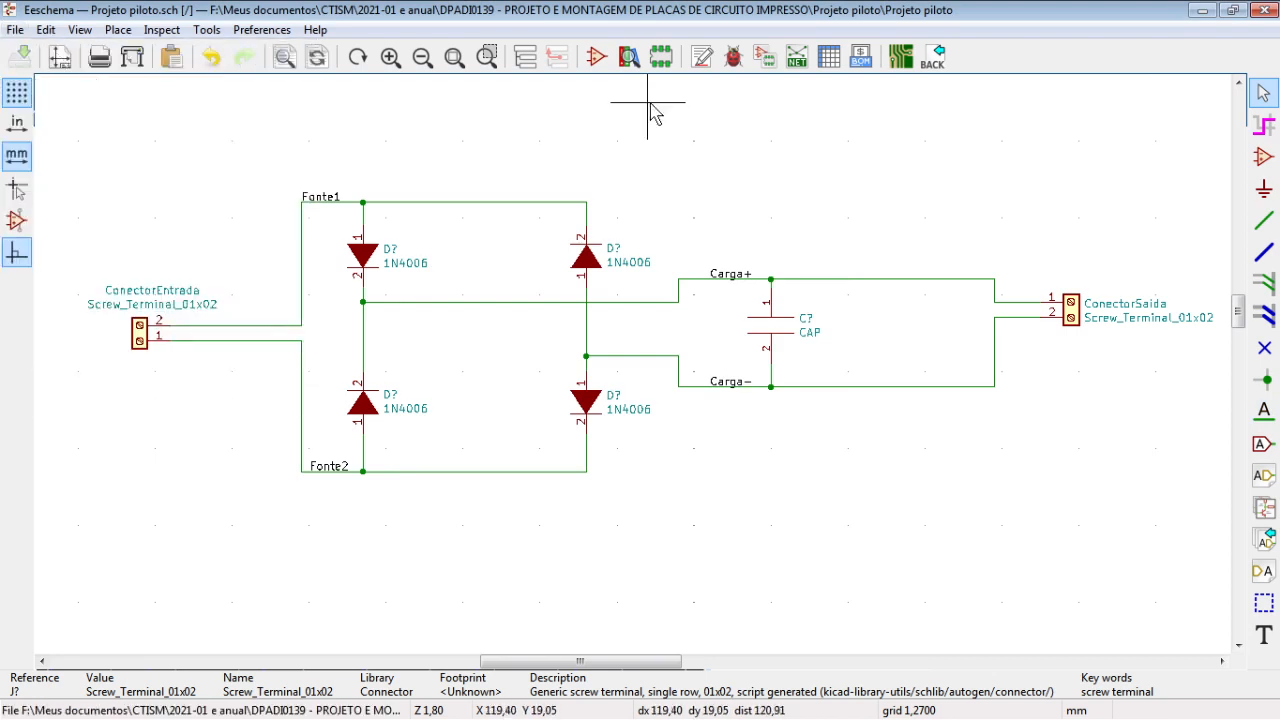
pyautogui.hotkey('alt', 'Tab')
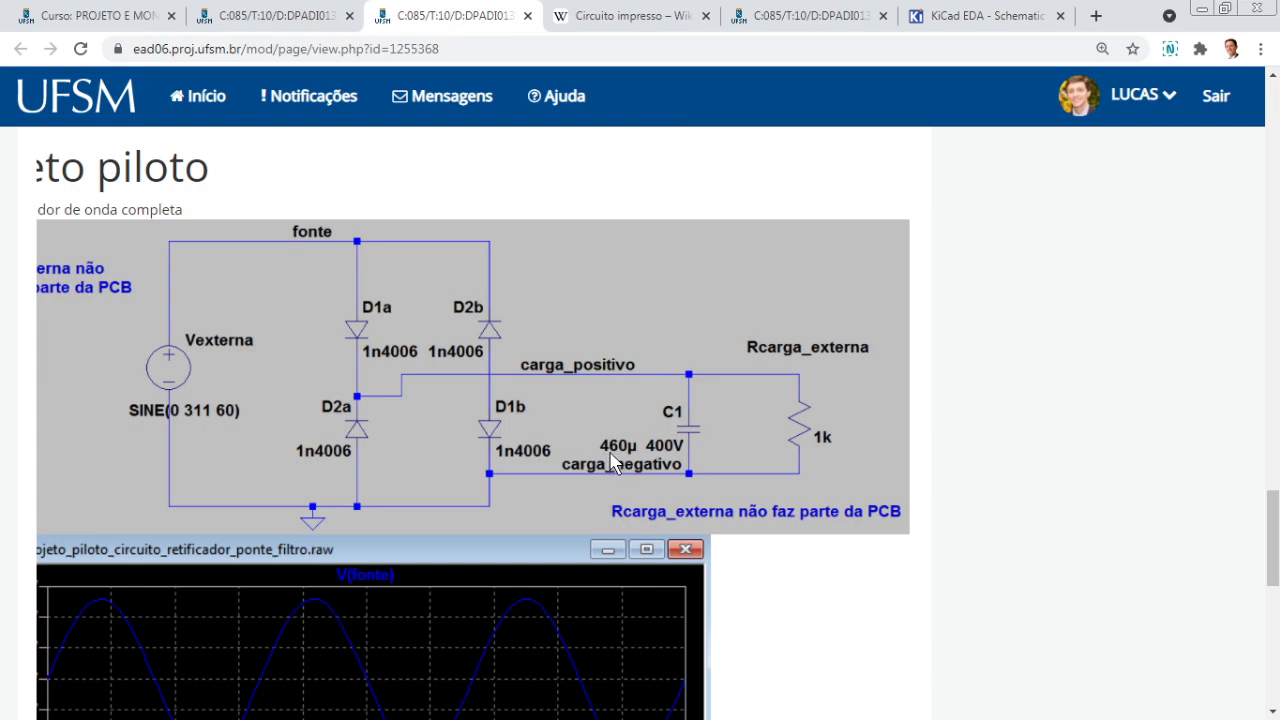
pyautogui.hotkey('alt', 'Tab')
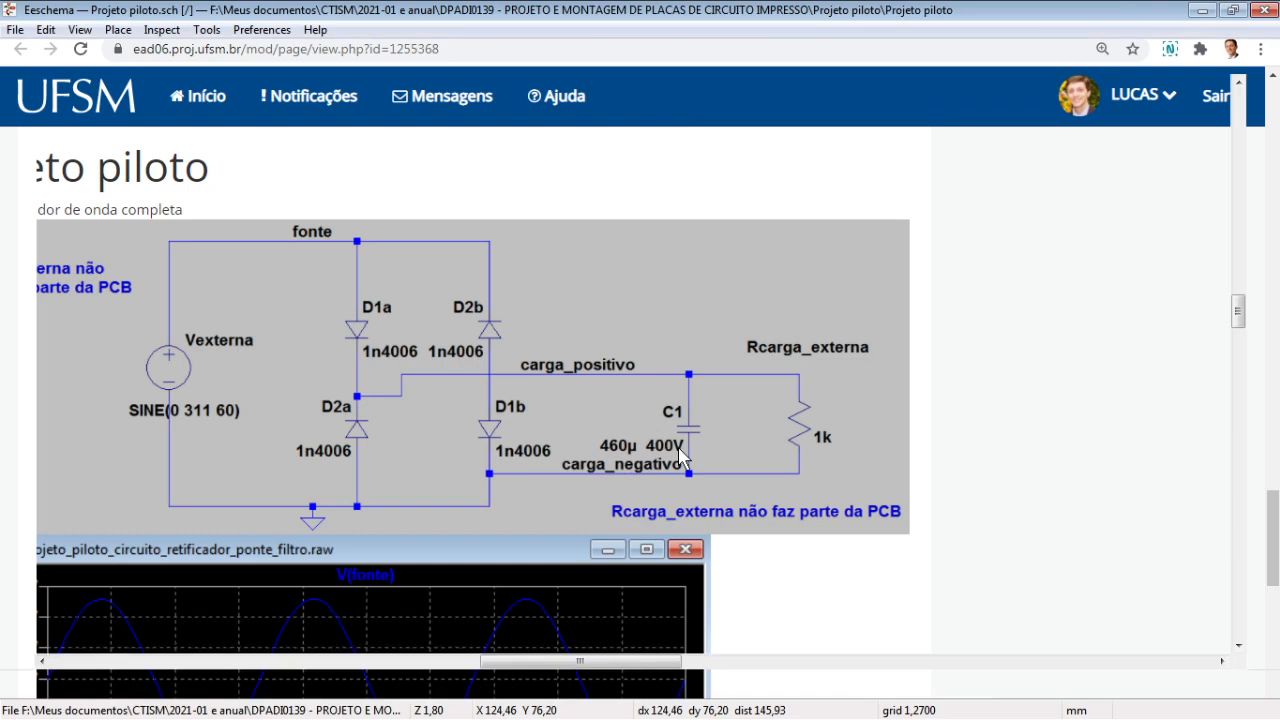
# Set the capacitor's value to 460uF 400V, checking it against the reference circuit in the browser.
pyautogui.doubleClick(775, 318)
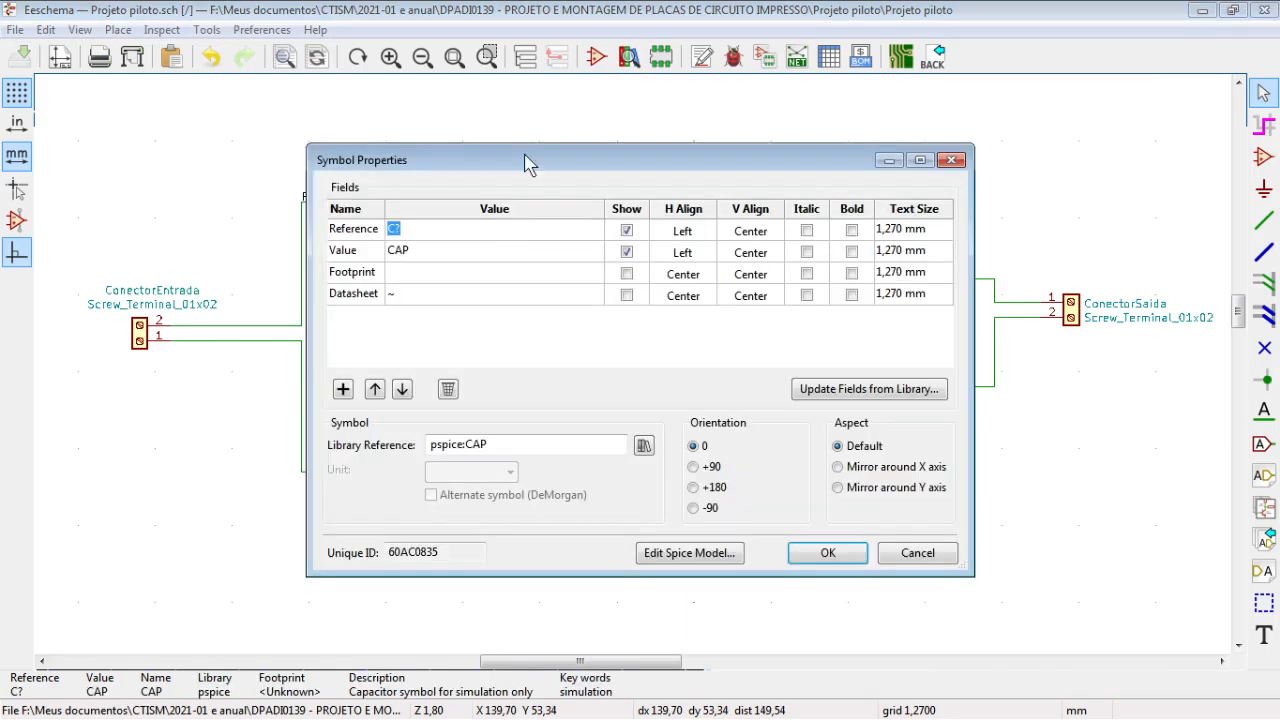
pyautogui.moveTo(521, 156); pyautogui.dragTo(528, 191)
pyautogui.click(433, 265)
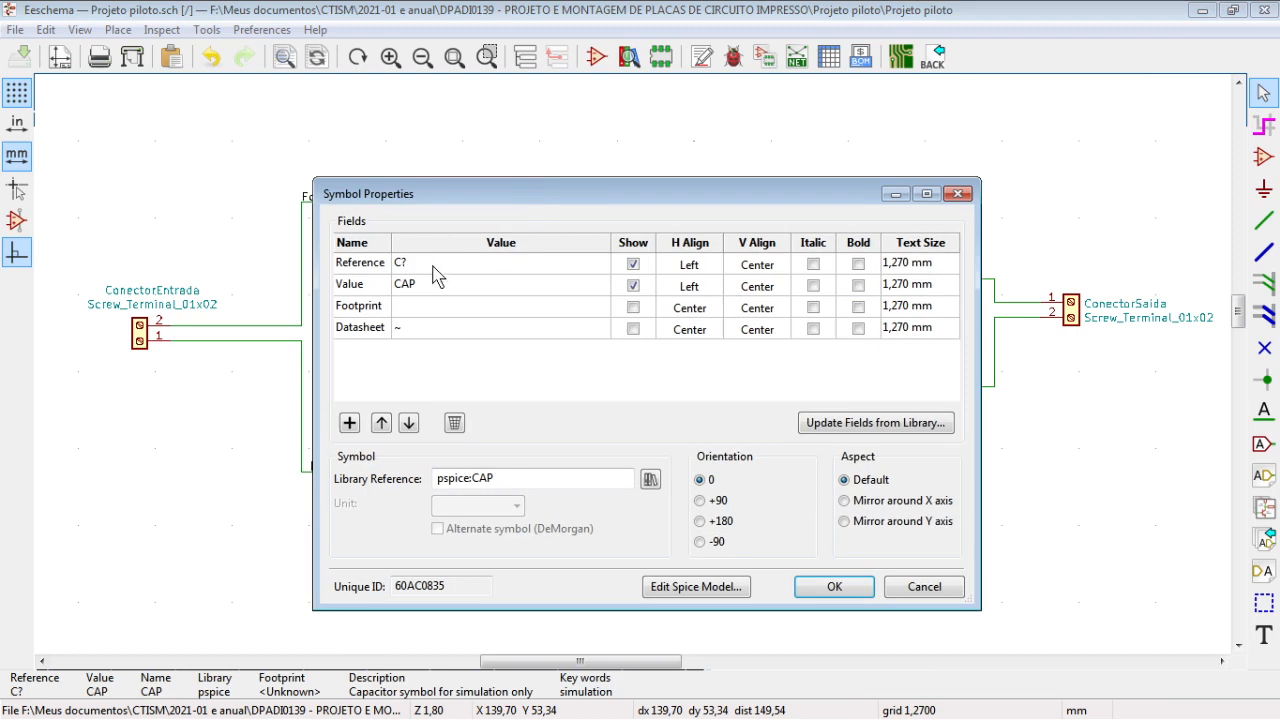
pyautogui.click(433, 287)
pyautogui.write('450uF 400V')
pyautogui.click(397, 281)
pyautogui.hotkey('alt', 'Tab')
pyautogui.hotkey('alt', 'Tab')
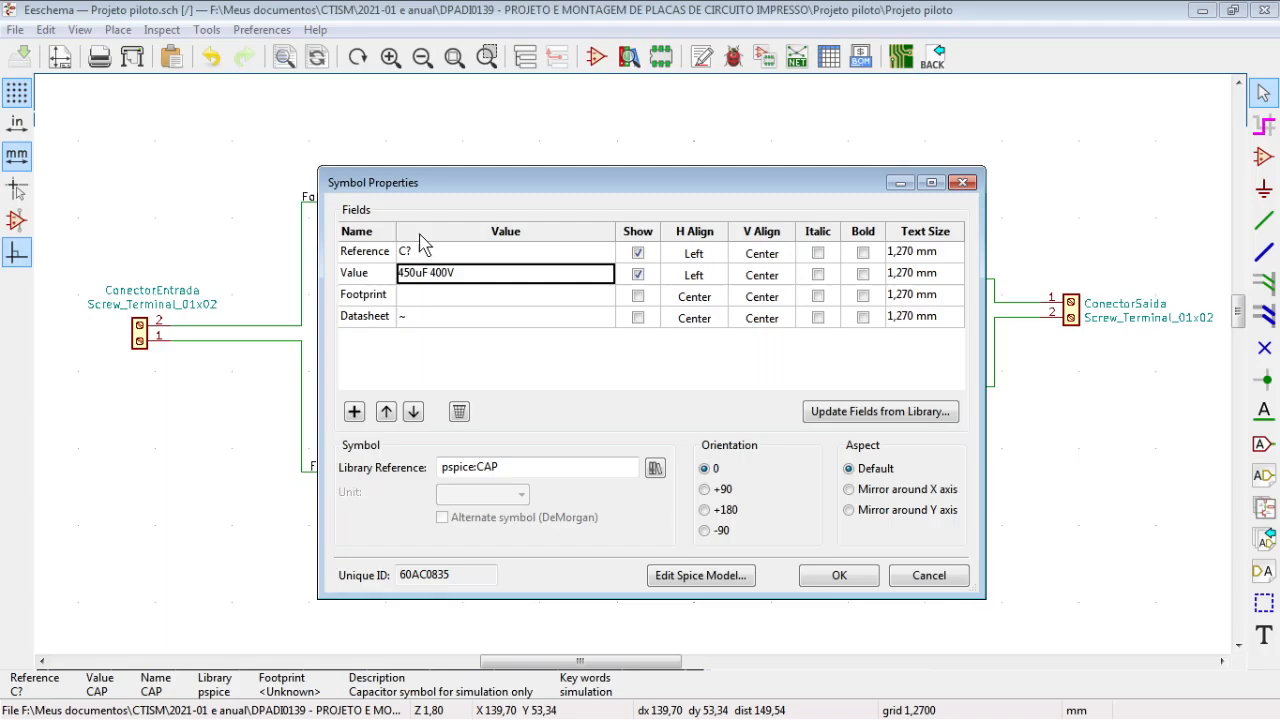
pyautogui.click(430, 283)
pyautogui.press('Home')
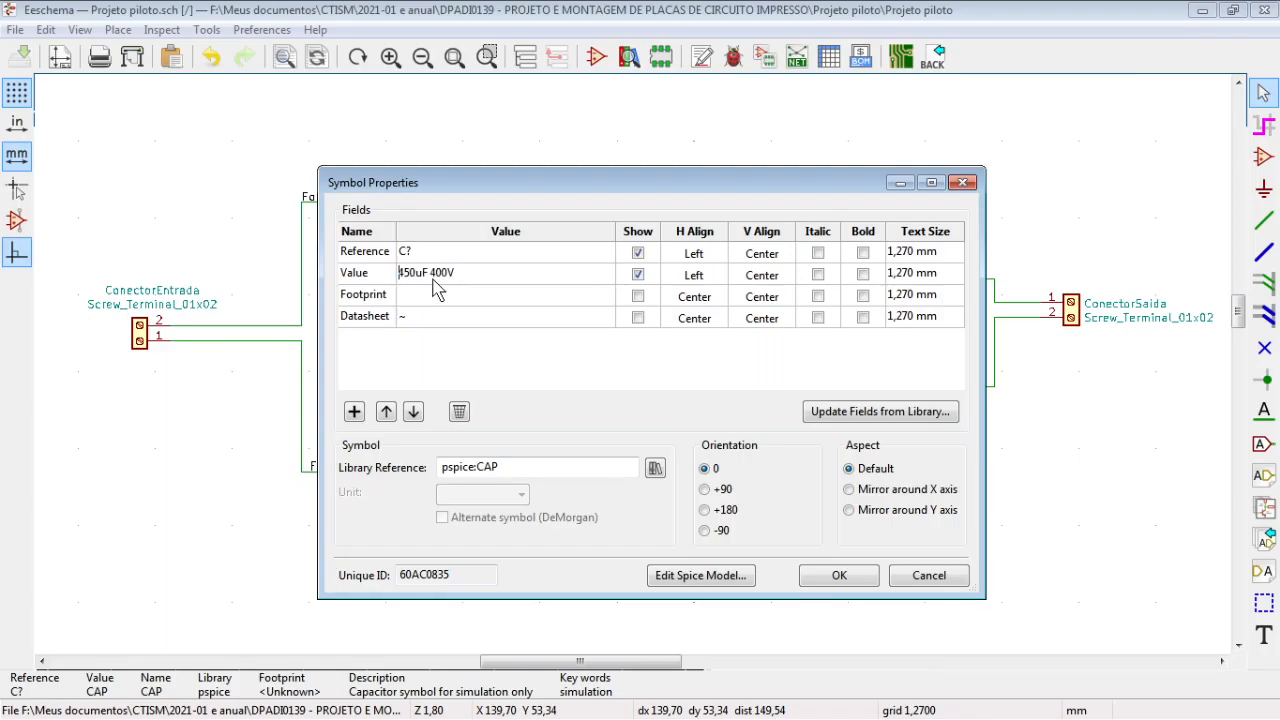
pyautogui.write('6')
pyautogui.click(848, 576)
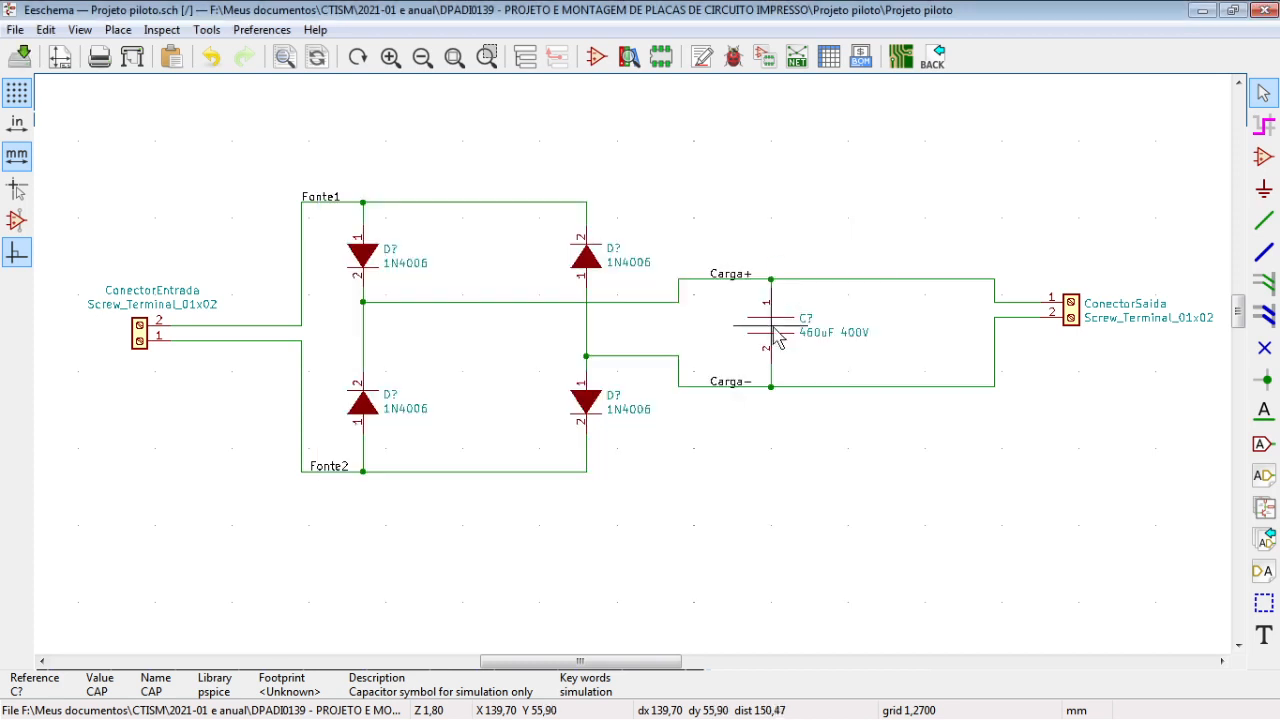
# Review the capacitor's symbol properties without changing them and save the schematic.
pyautogui.doubleClick(777, 337)
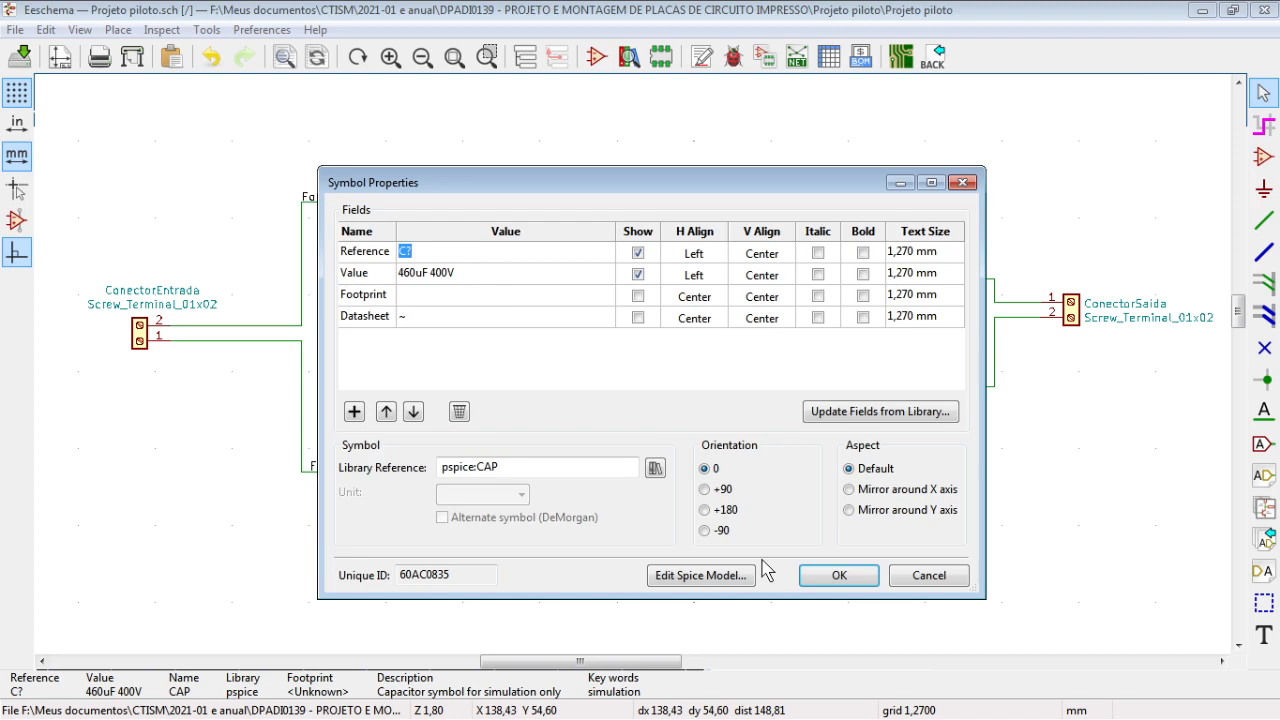
pyautogui.click(836, 575)
pyautogui.click(826, 485)
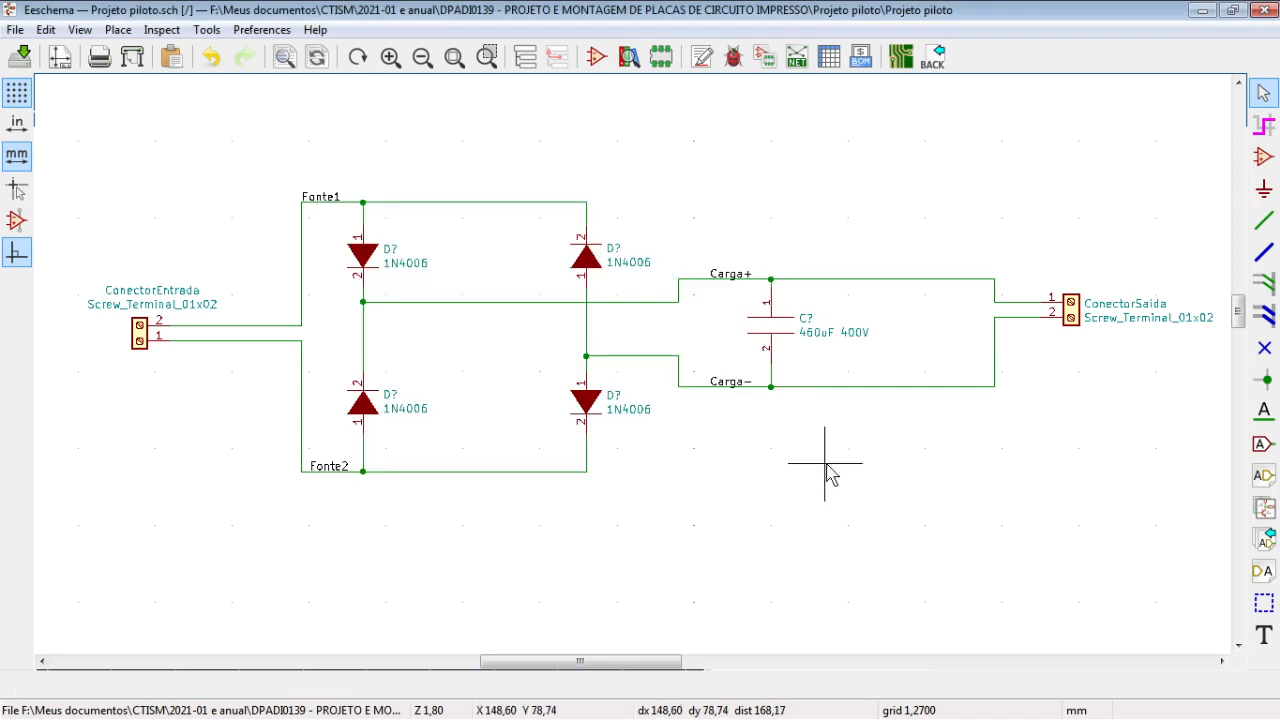
pyautogui.click(34, 30)
pyautogui.click(42, 54)
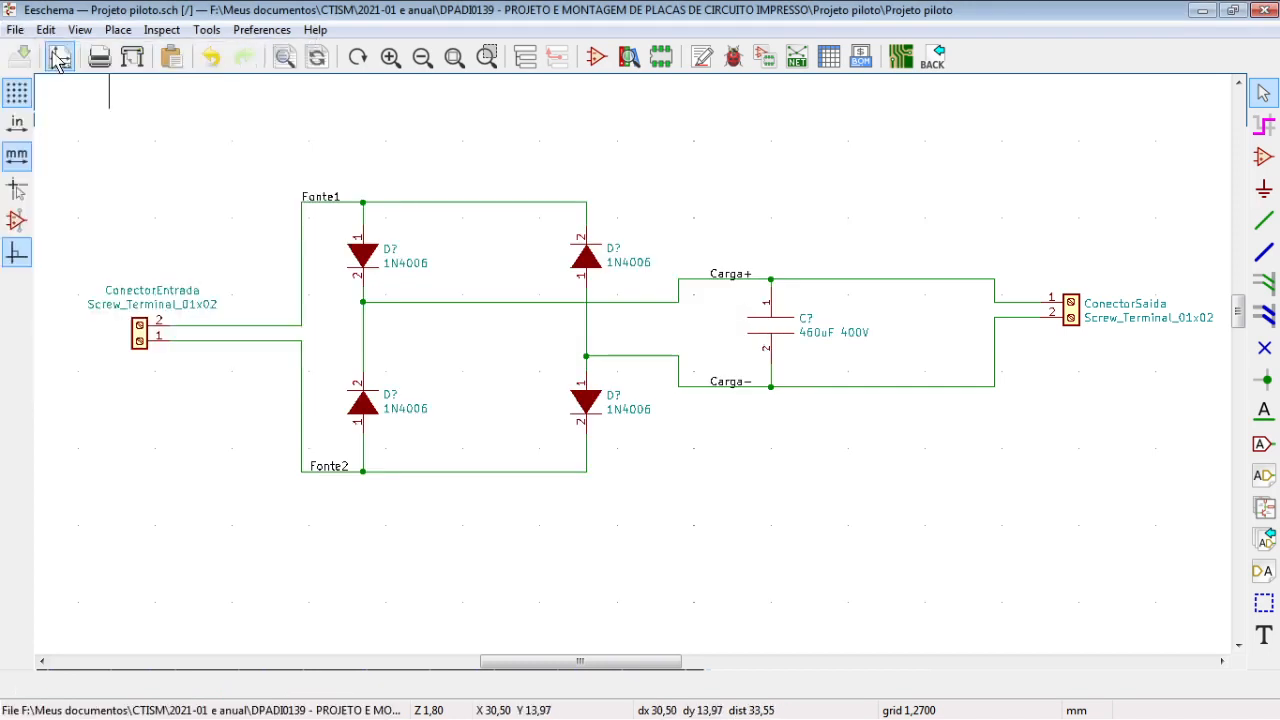
# Consult the reference circuit in the browser and place a GND power symbol just beneath the Carga- wire, right of the capacitor.
pyautogui.hotkey('alt', 'Tab')
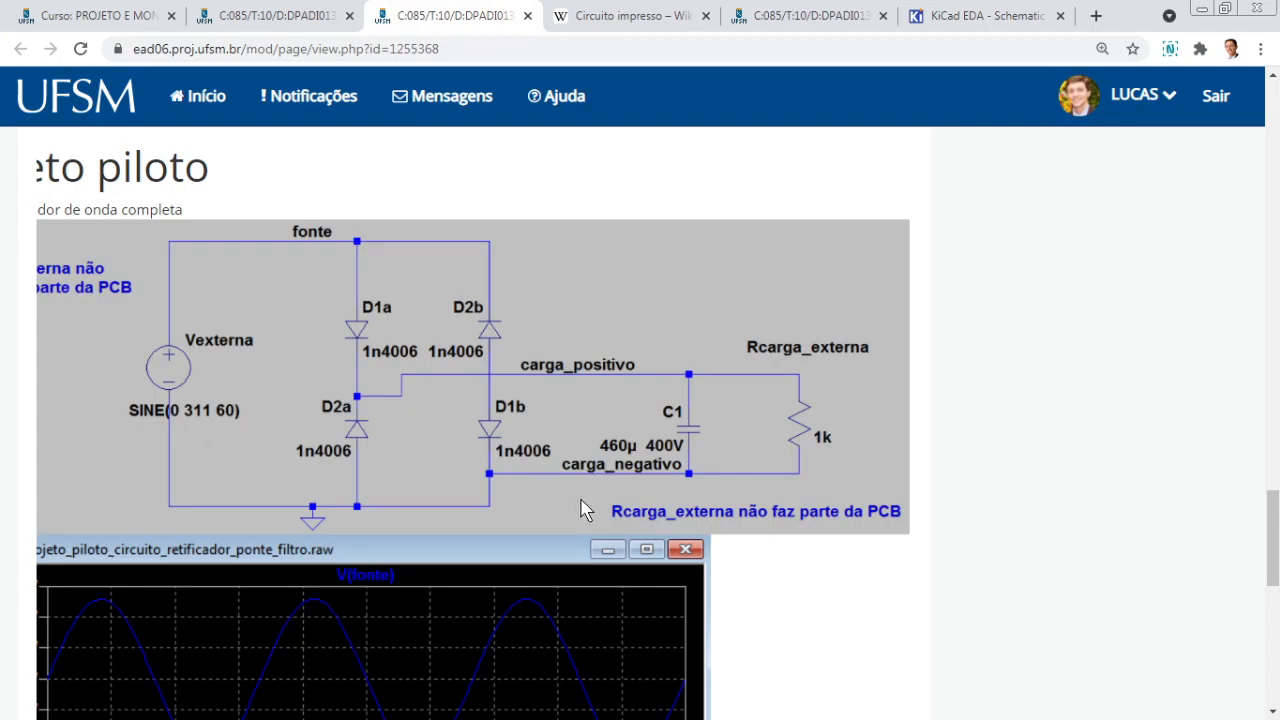
pyautogui.hotkey('alt', 'Tab')
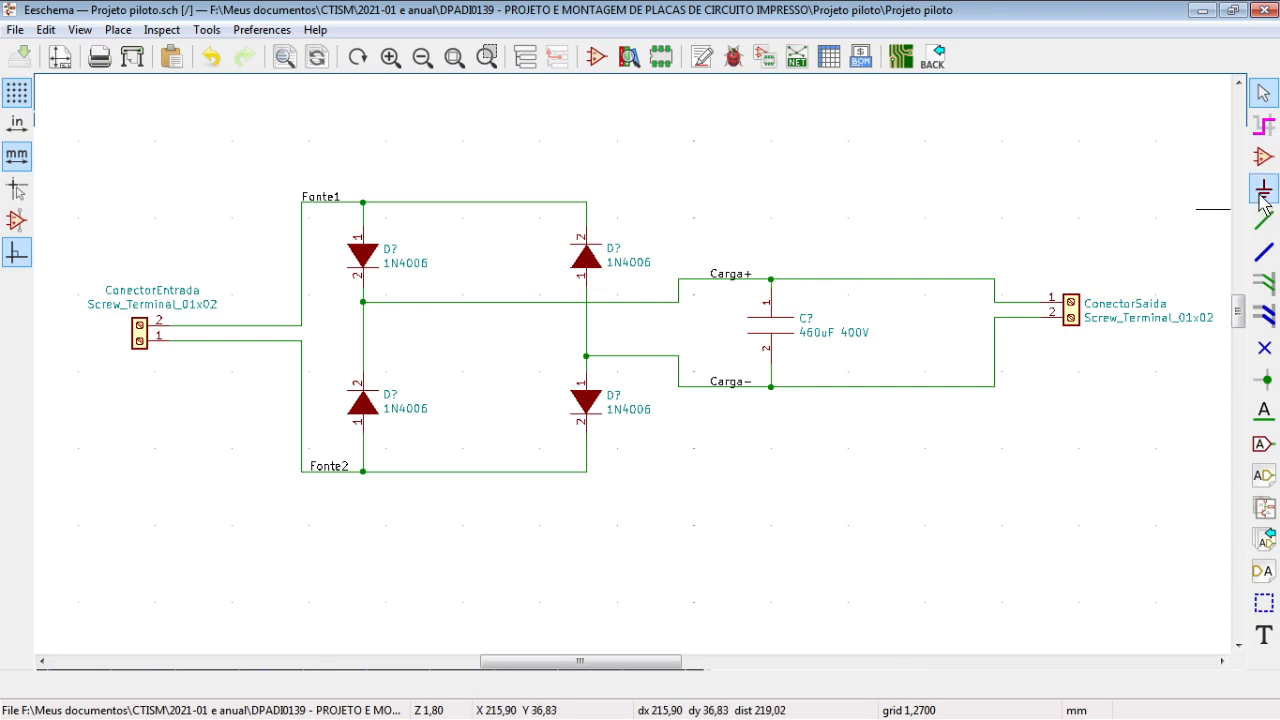
pyautogui.click(1263, 195)
pyautogui.click(778, 225)
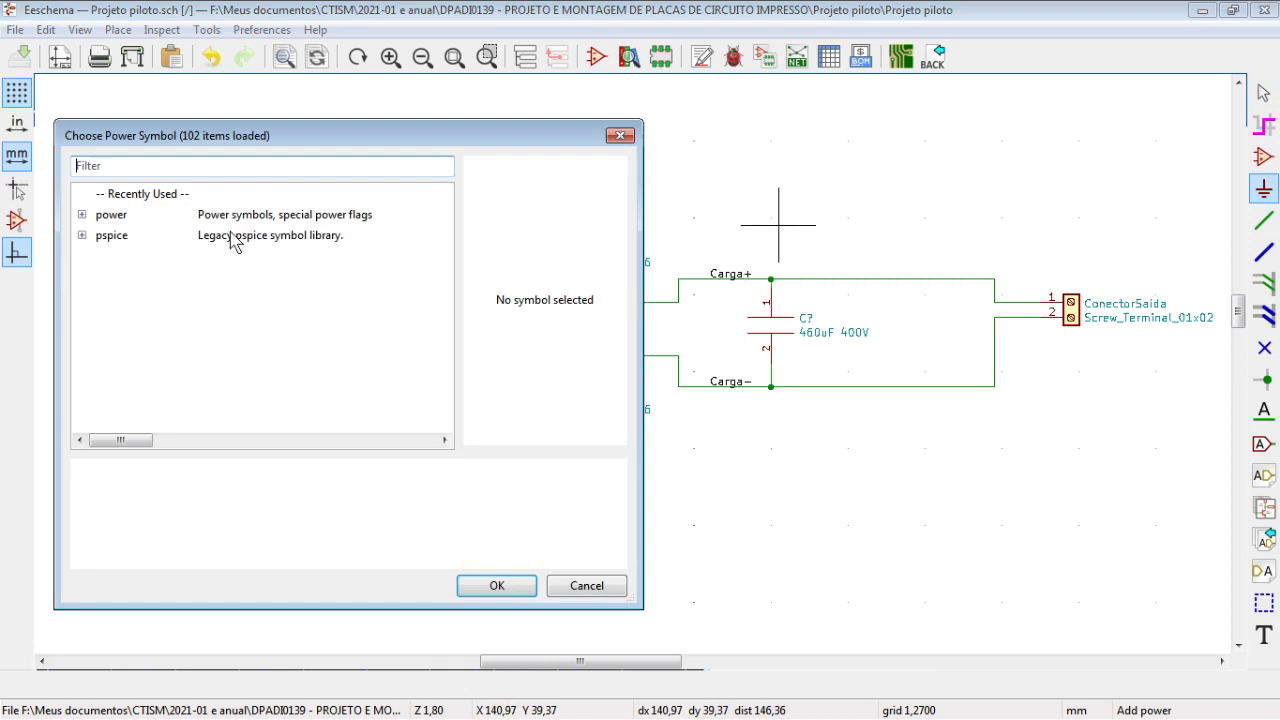
pyautogui.write('gnd')
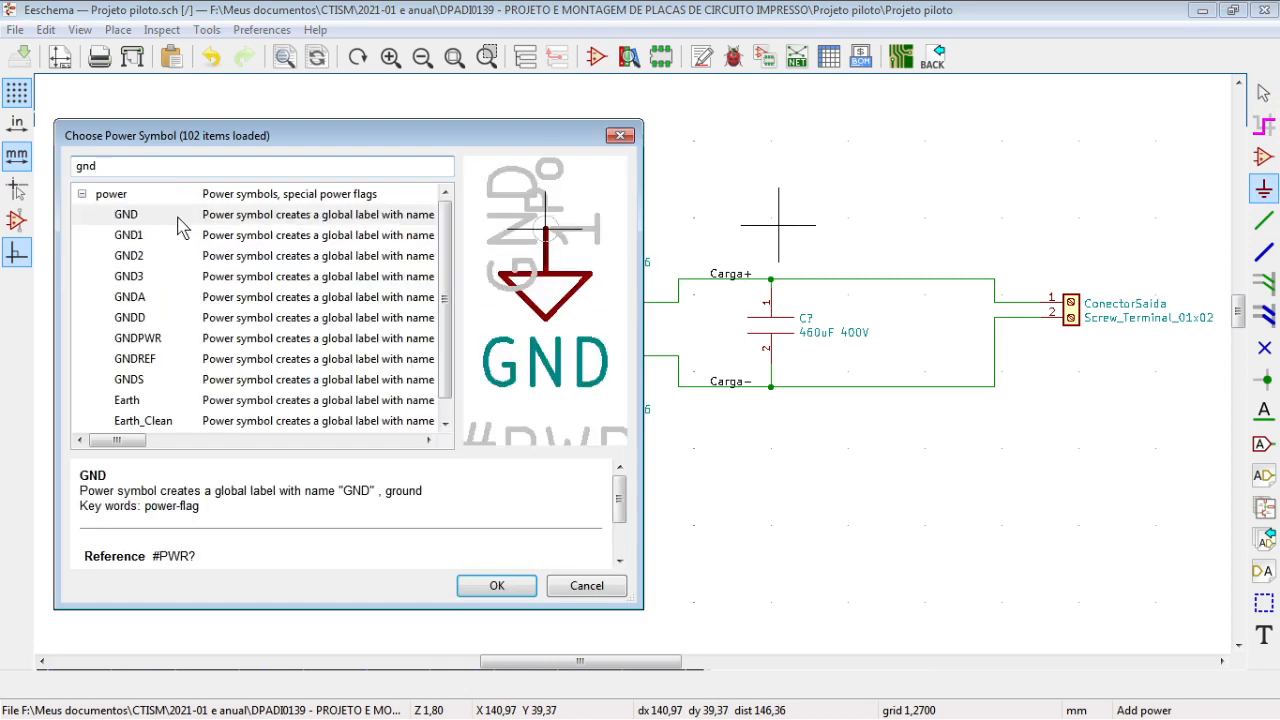
pyautogui.doubleClick(177, 215)
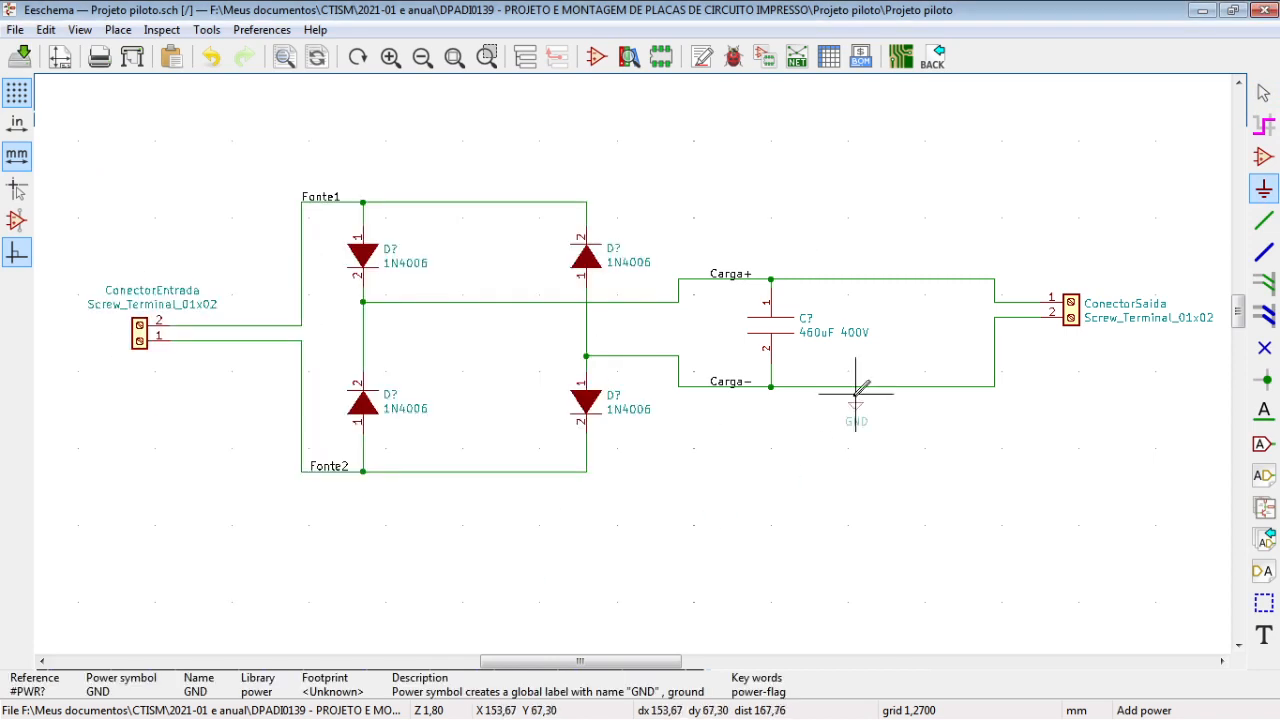
pyautogui.click(856, 392)
pyautogui.press('Escape')
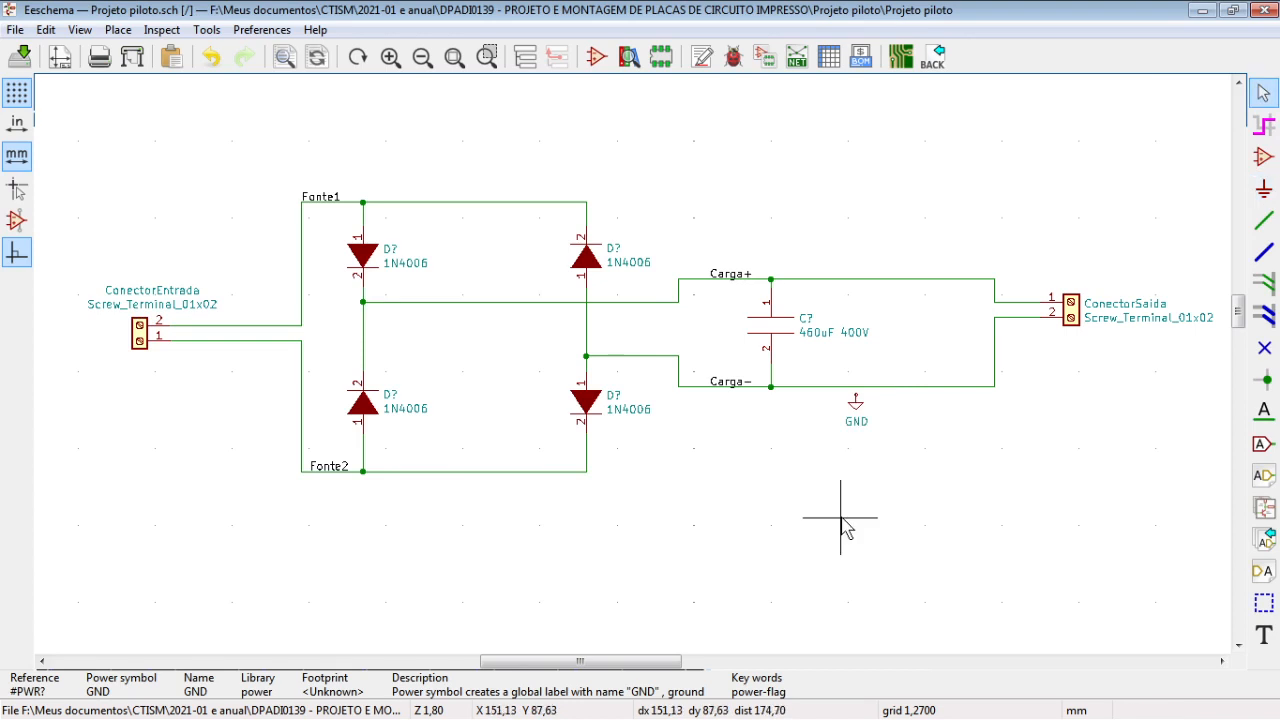
# Move the GND symbol away from the Carga- wire and delete it.
pyautogui.moveTo(880, 458); pyautogui.dragTo(796, 366)
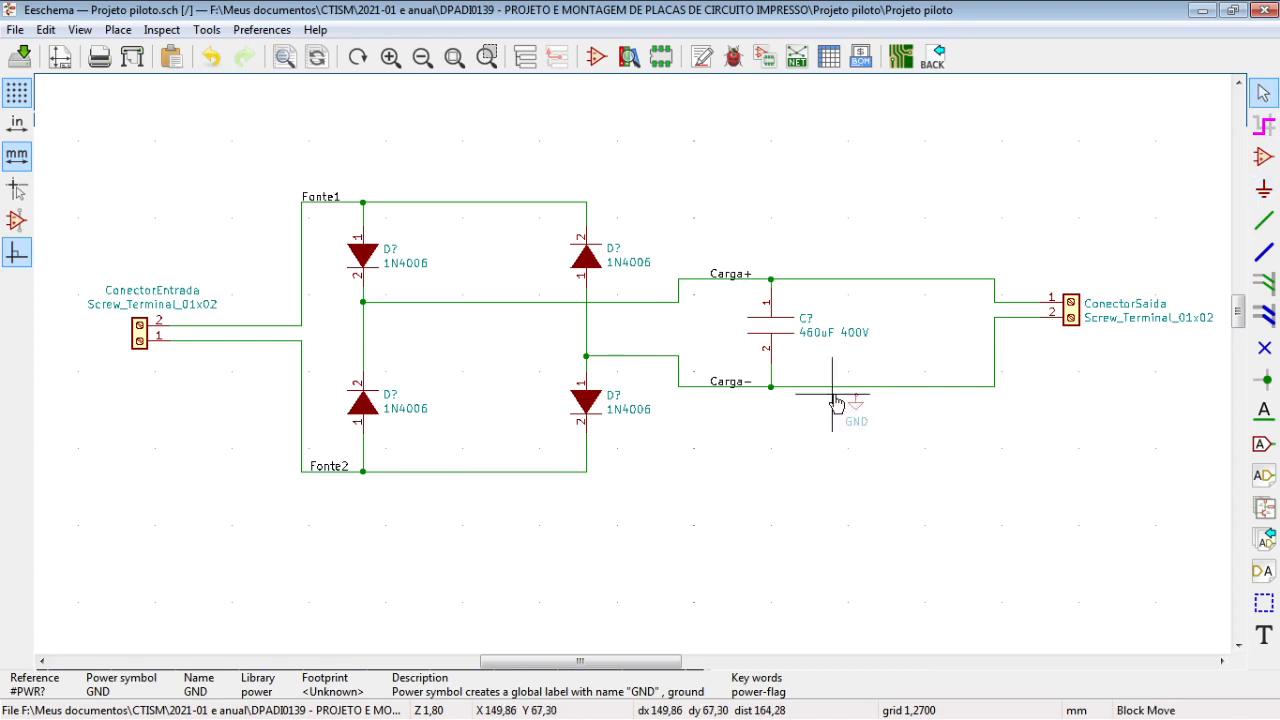
pyautogui.click(780, 468)
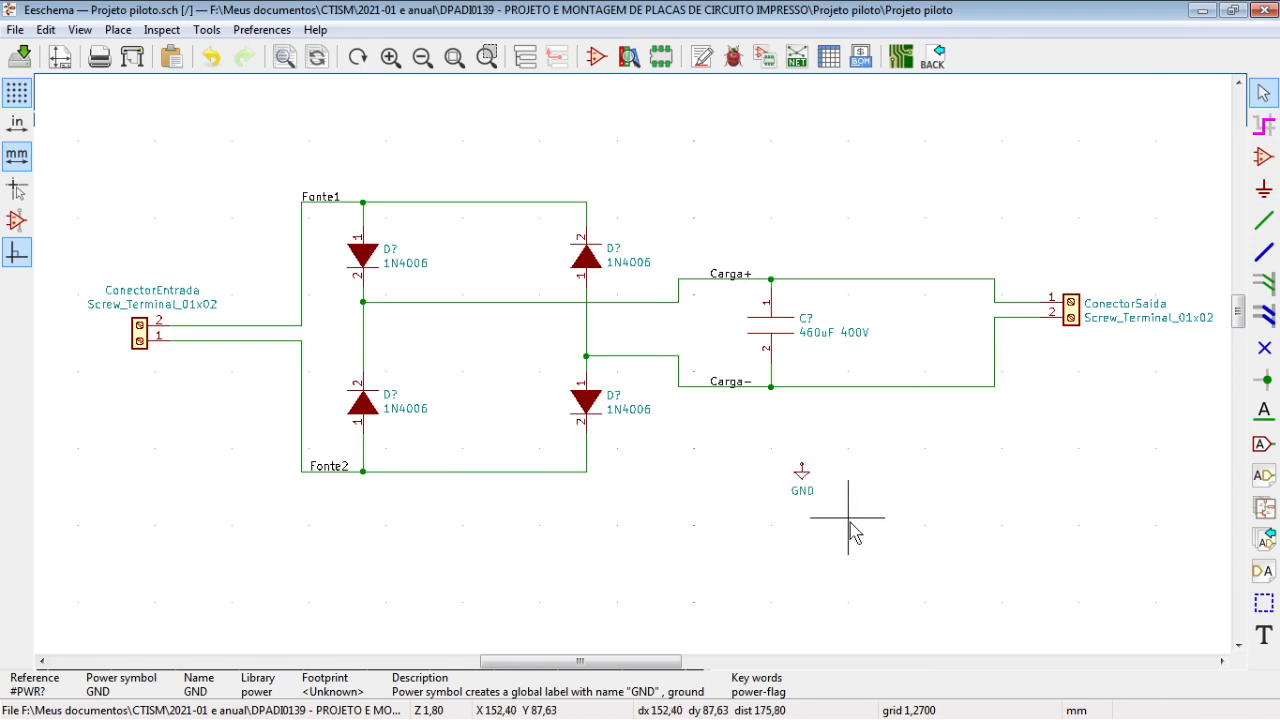
pyautogui.moveTo(849, 520); pyautogui.dragTo(766, 449)
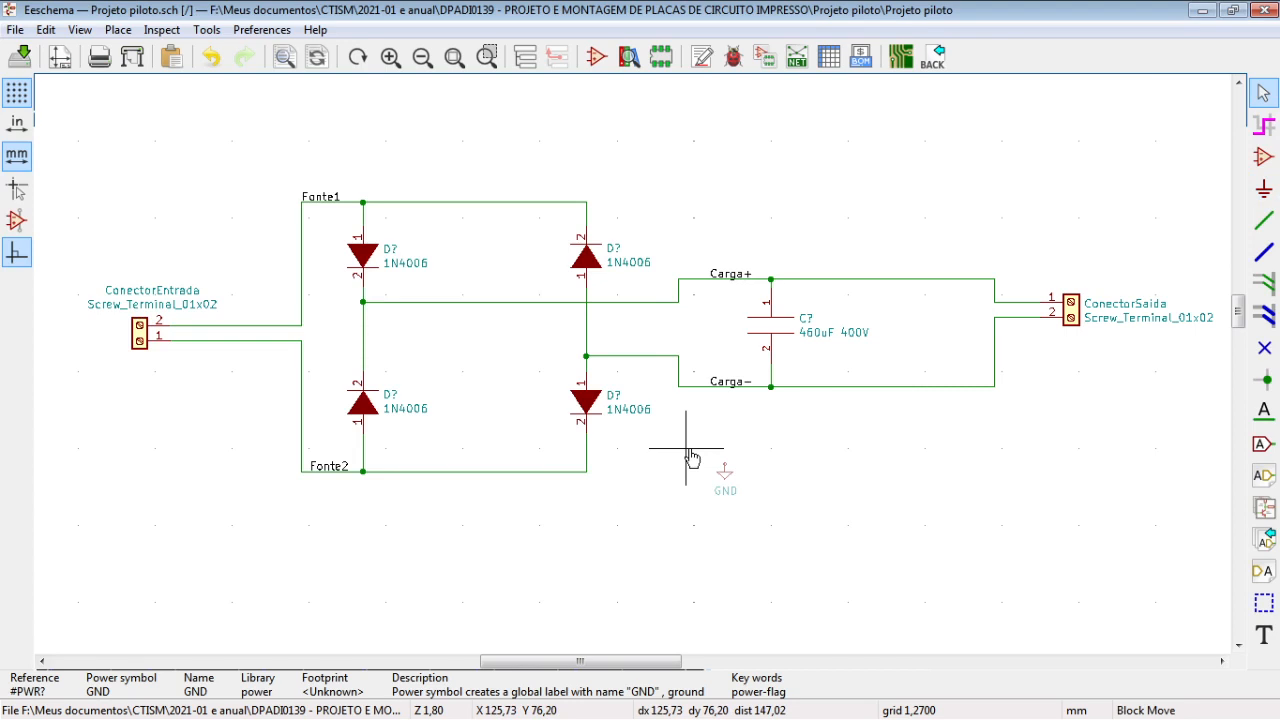
pyautogui.press('Delete')
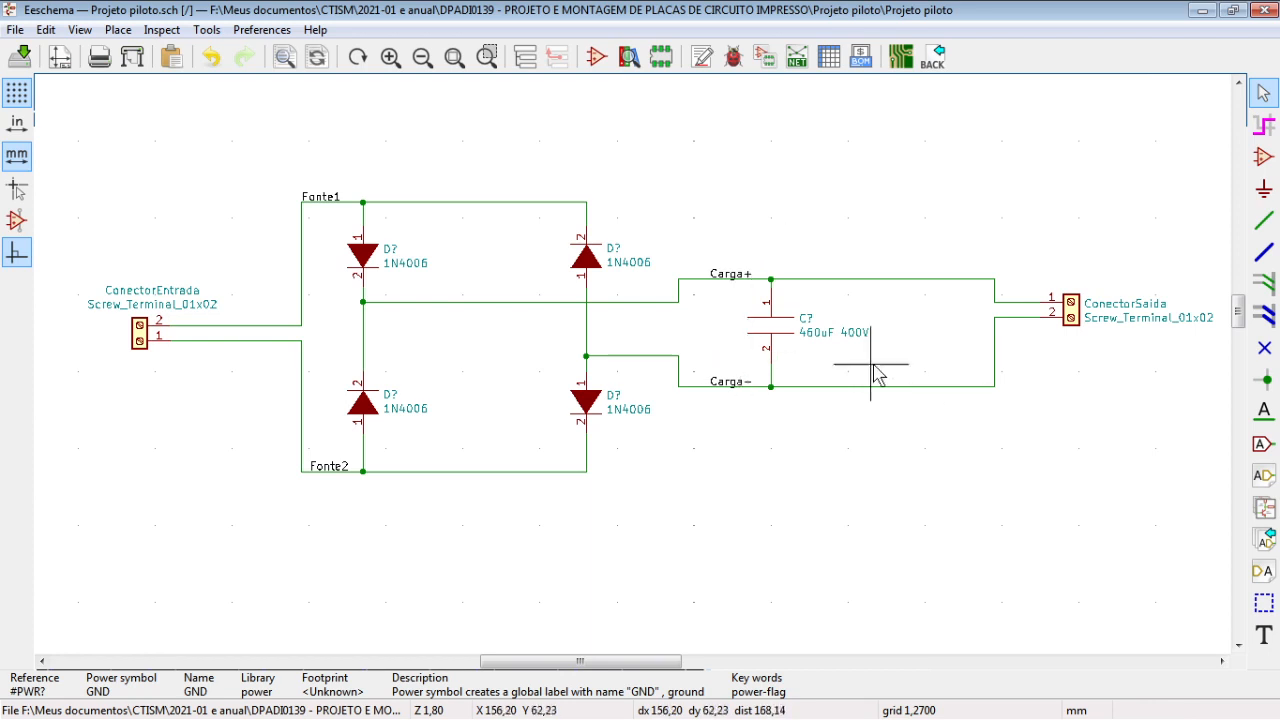
# Open the footprint library browser for the capacitor's Footprint field.
pyautogui.moveTo(777, 325); pyautogui.dragTo(771, 322)
pyautogui.click(770, 323)
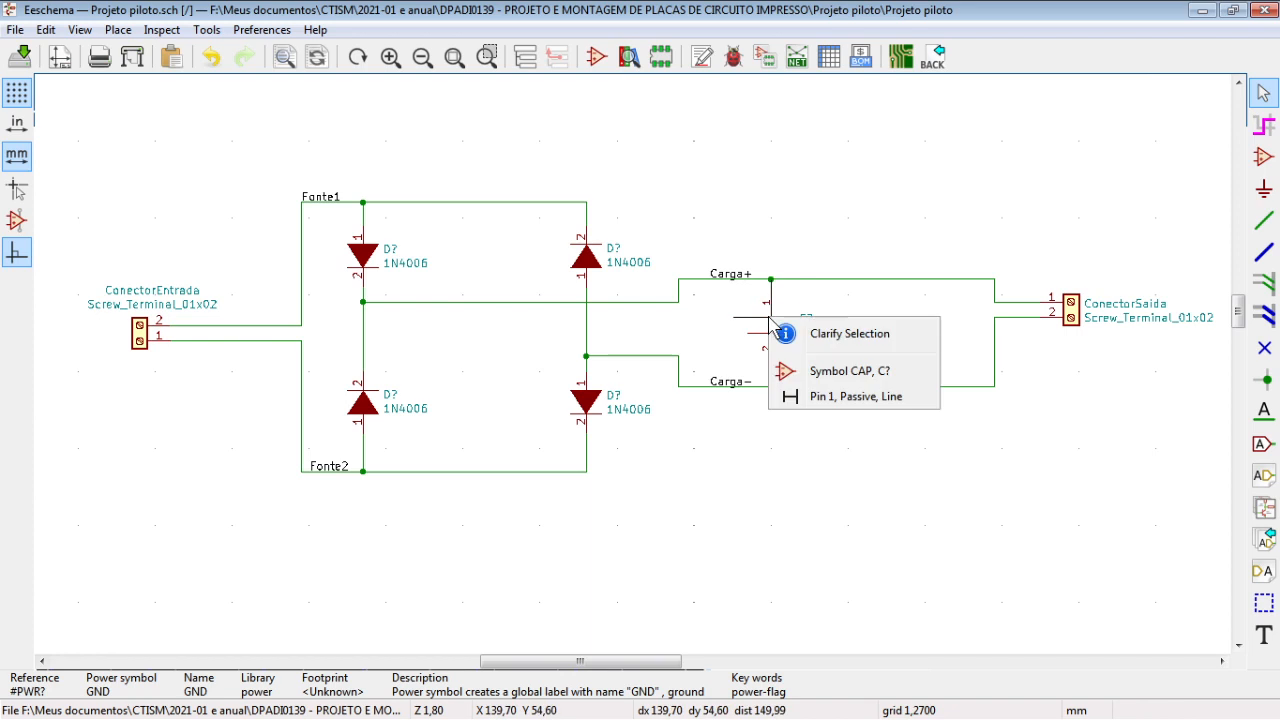
pyautogui.click(763, 319)
pyautogui.doubleClick(759, 321)
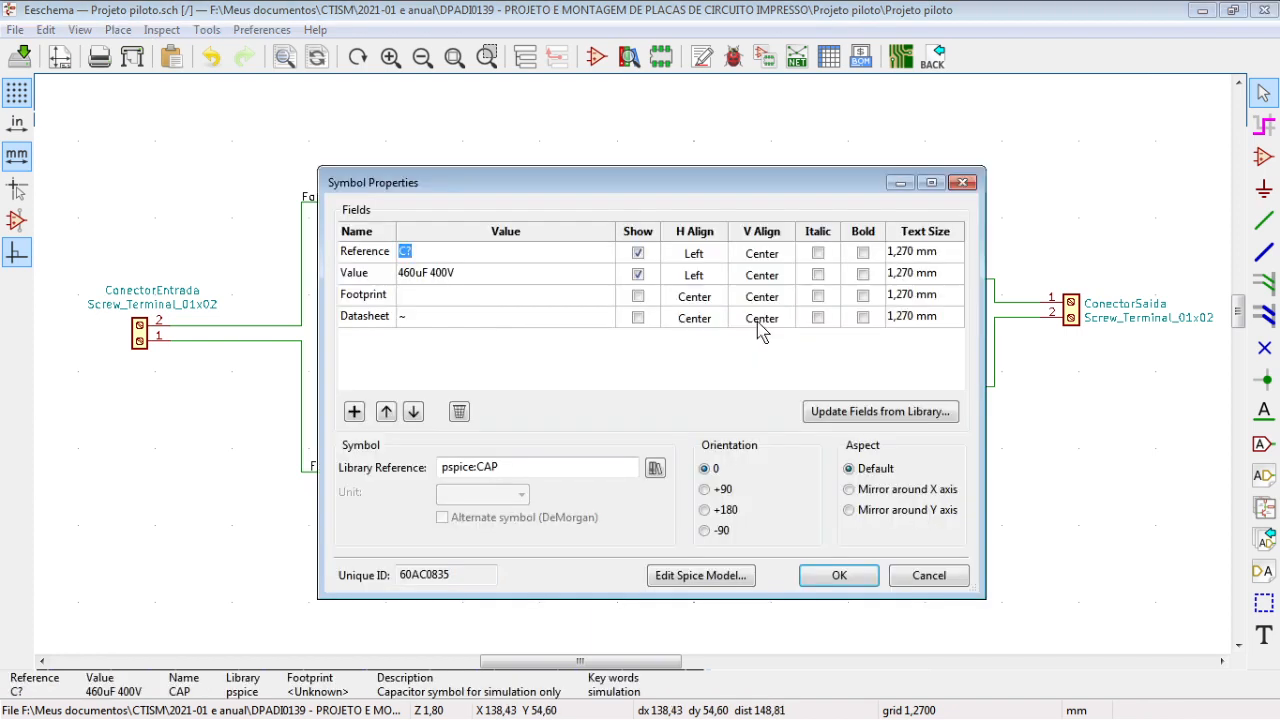
pyautogui.click(406, 294)
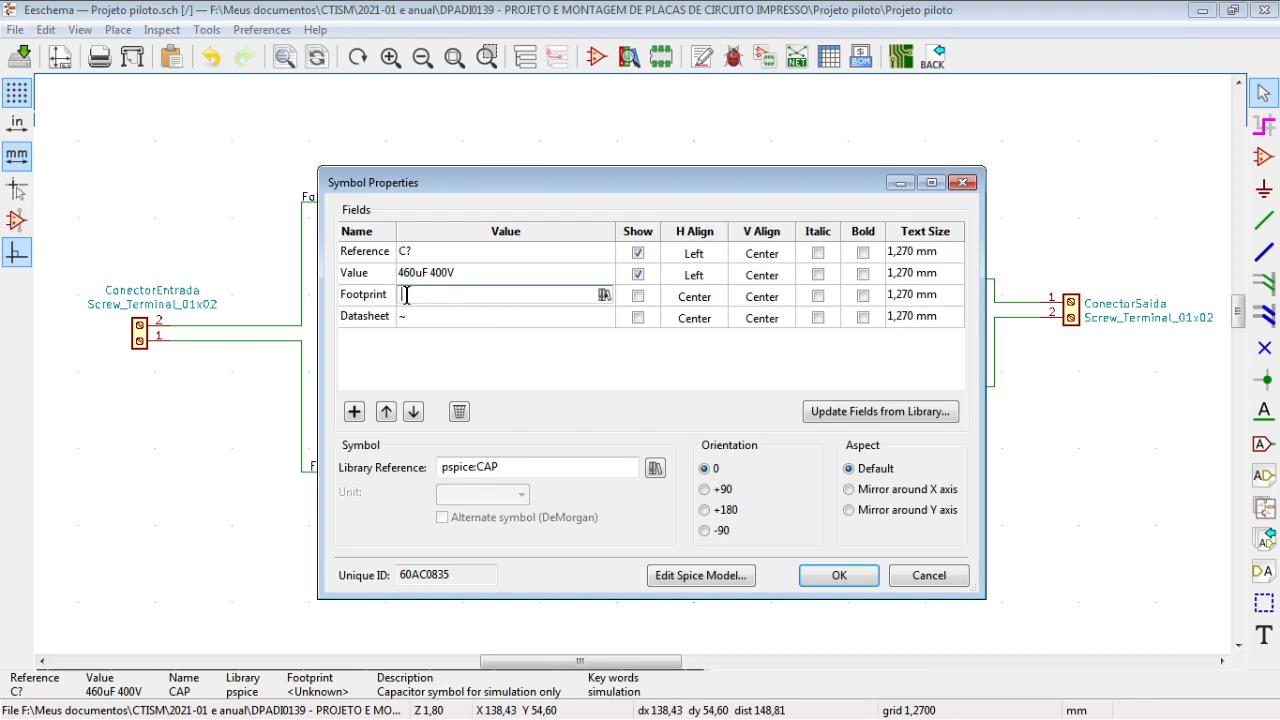
pyautogui.click(604, 295)
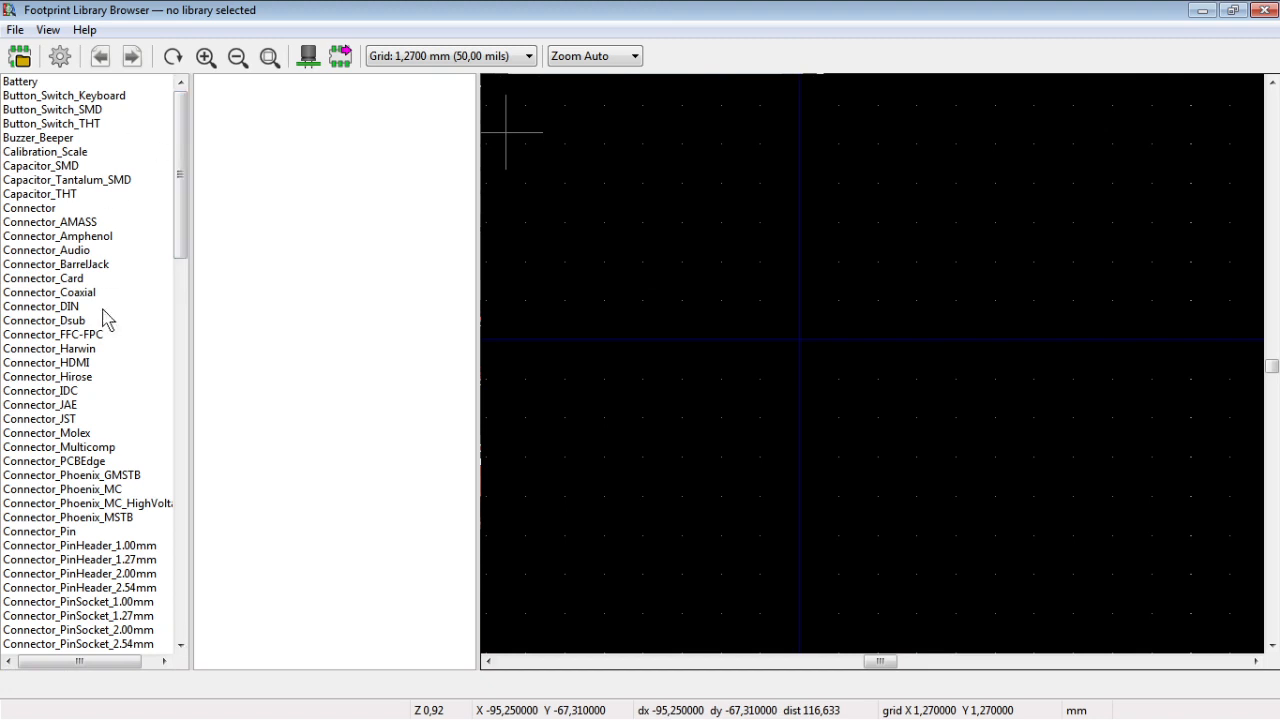
# List the footprints of the Capacitor_THT library, widening the library and footprint columns so the full names fit.
pyautogui.moveTo(192, 145); pyautogui.dragTo(218, 145)
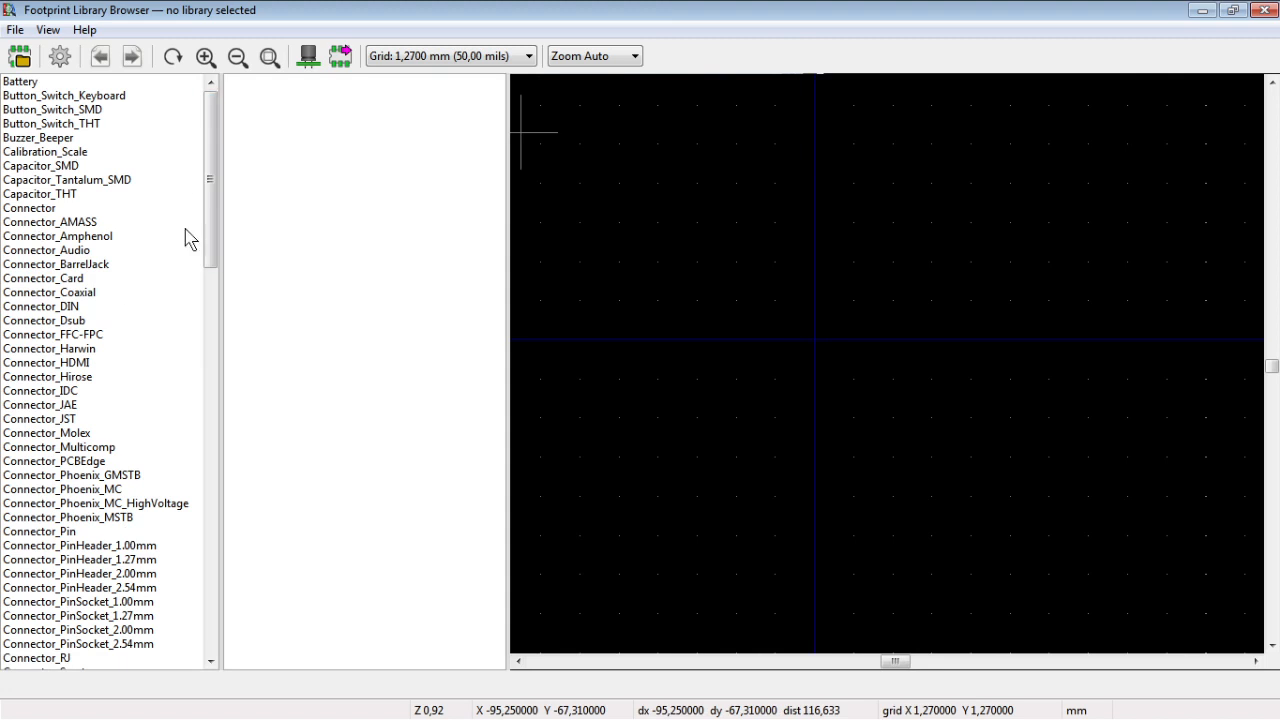
pyautogui.click(58, 195)
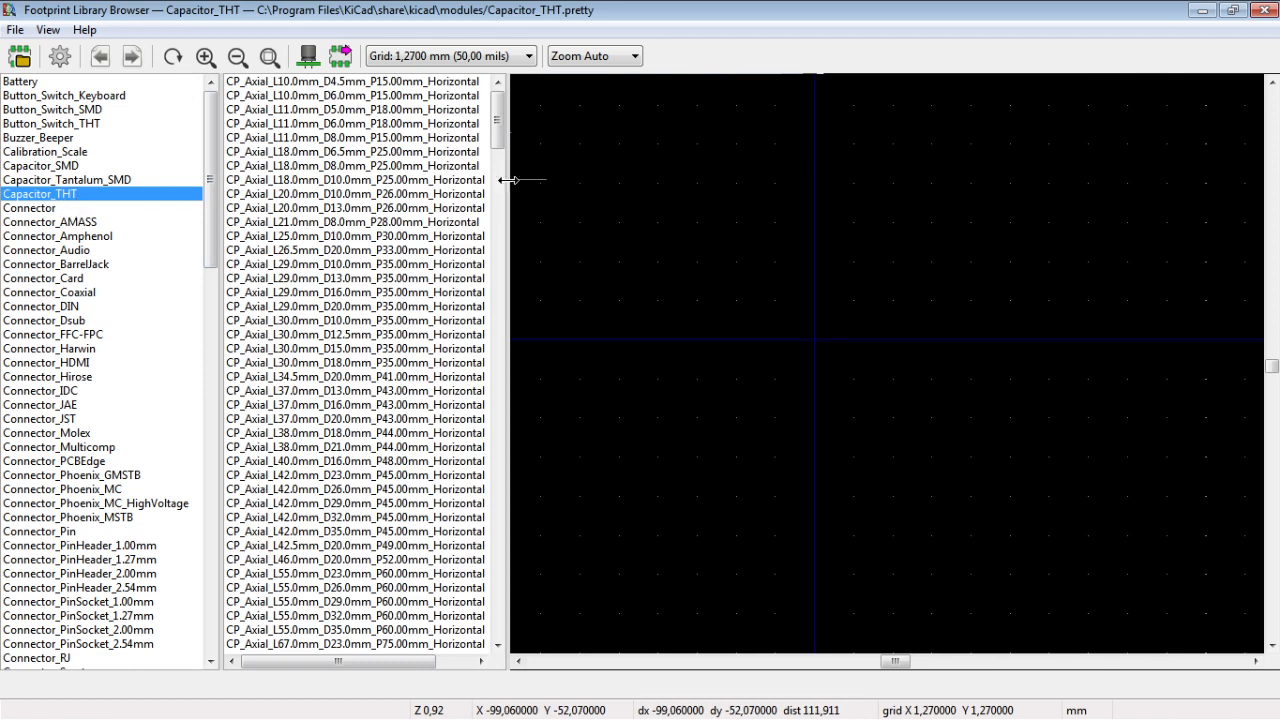
pyautogui.moveTo(502, 181); pyautogui.dragTo(589, 183)
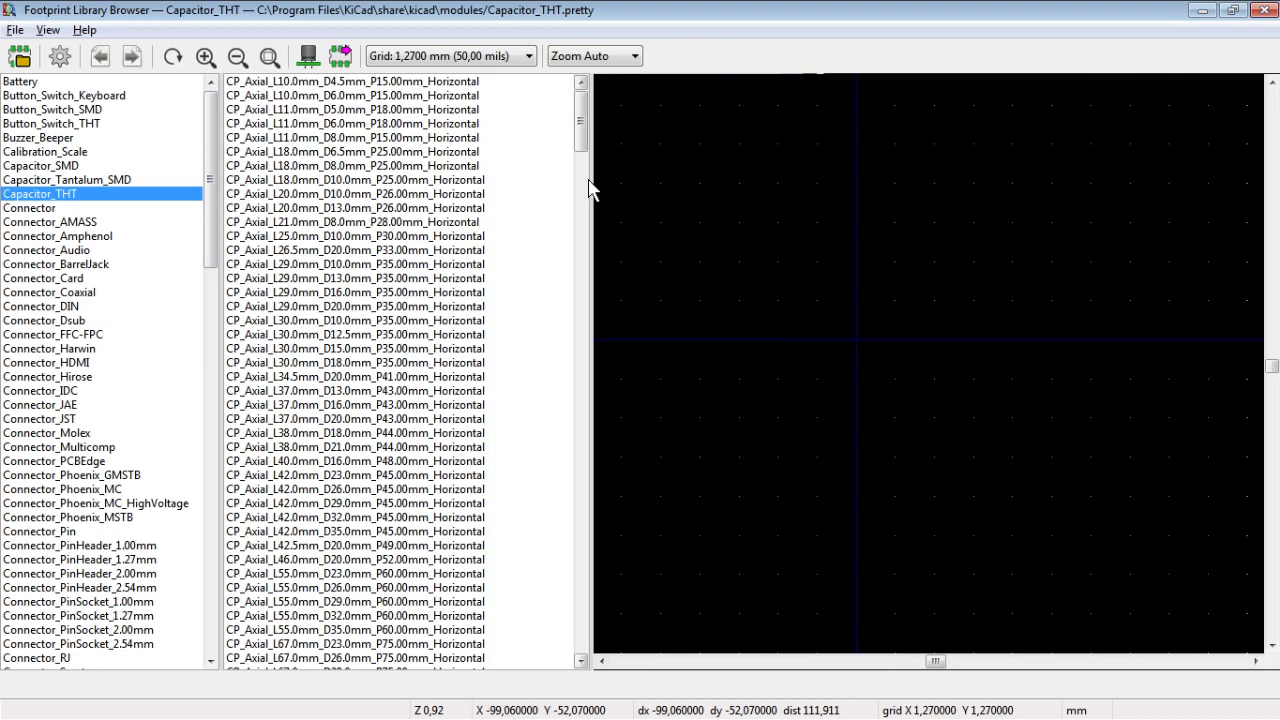
# Switch to the web browser and search Google in a new tab for "capacitor eletrolitico 460uF 400V".
pyautogui.hotkey('alt', 'Tab')
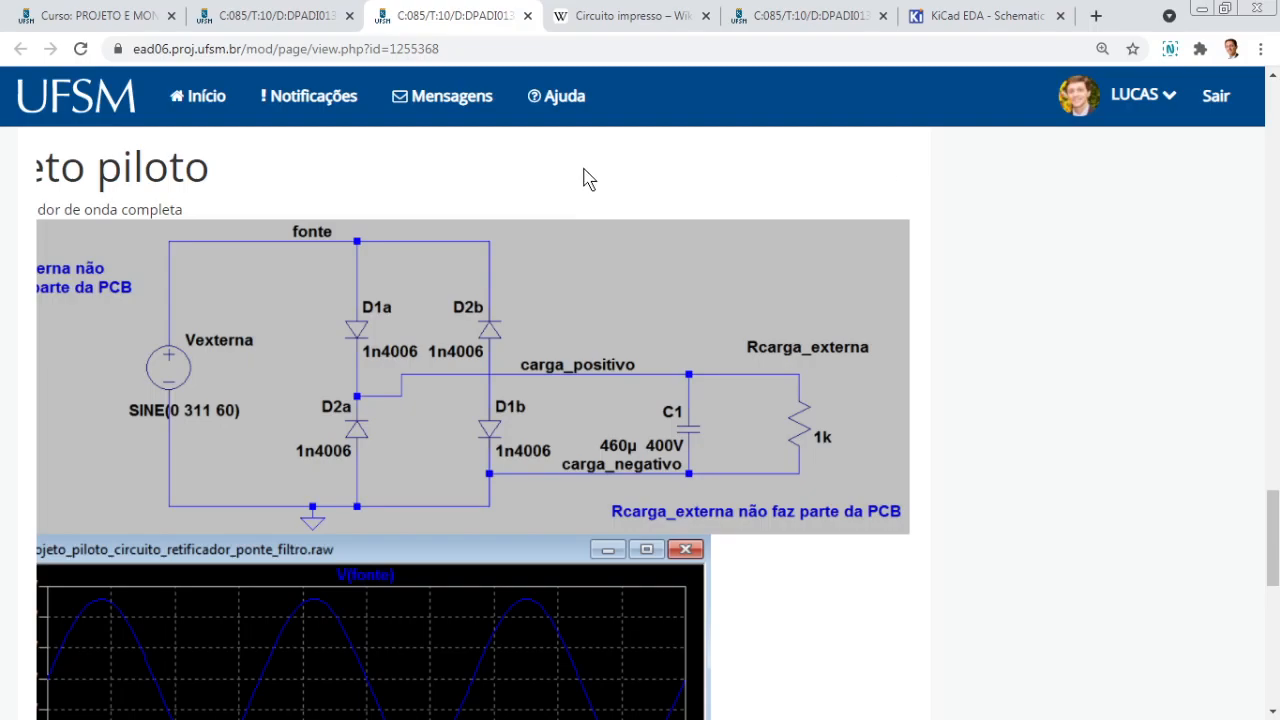
pyautogui.click(1096, 16)
pyautogui.write('capacit')
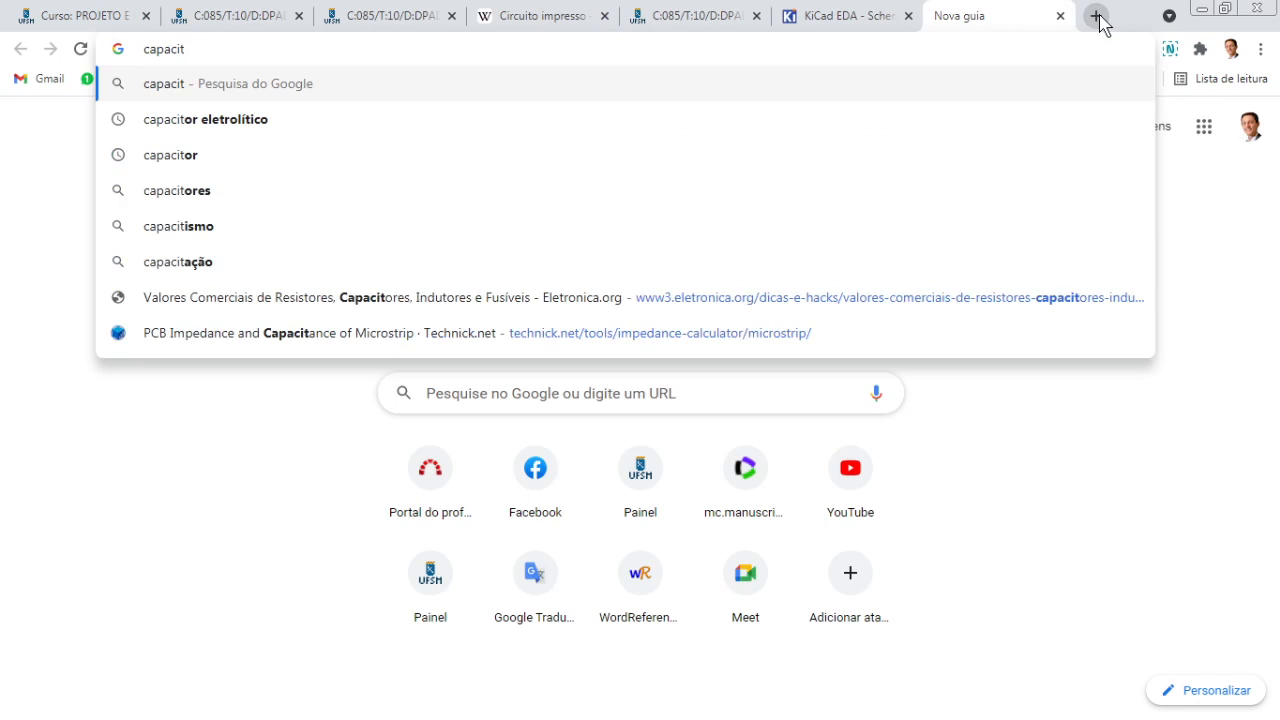
pyautogui.write('or eletrolitico ')
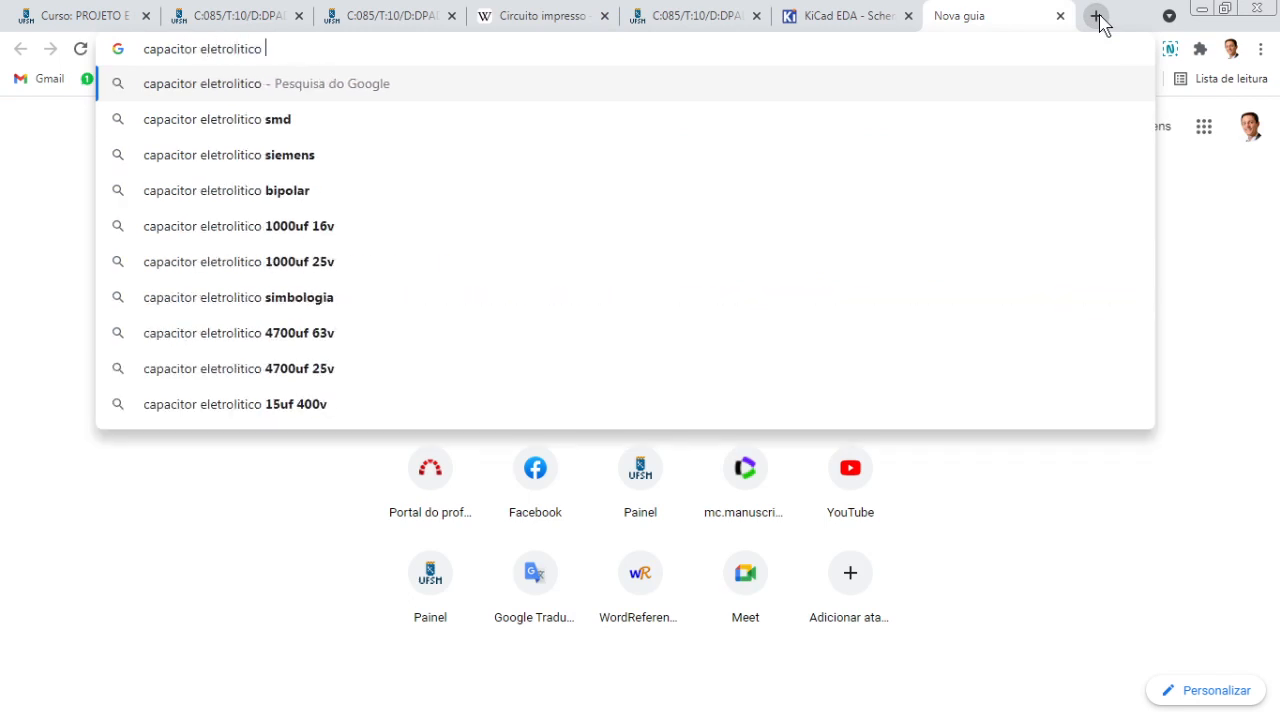
pyautogui.write('46')
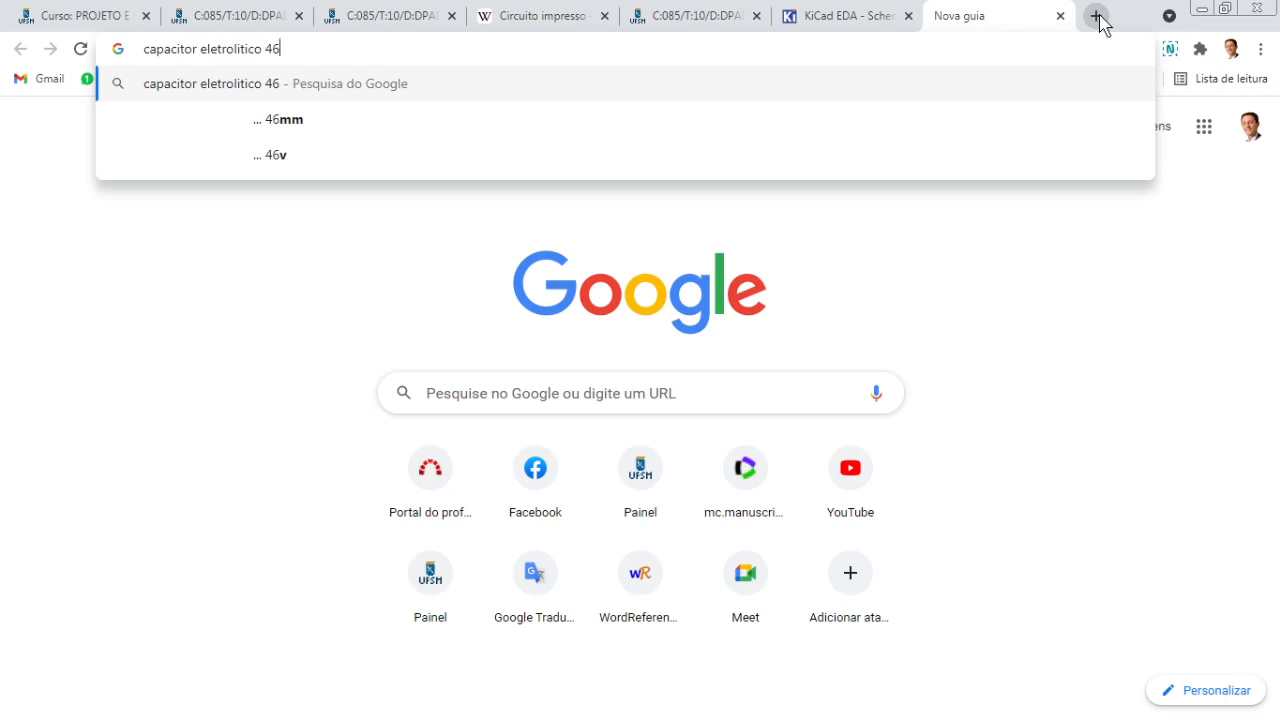
pyautogui.write('0uF')
pyautogui.press('Return')
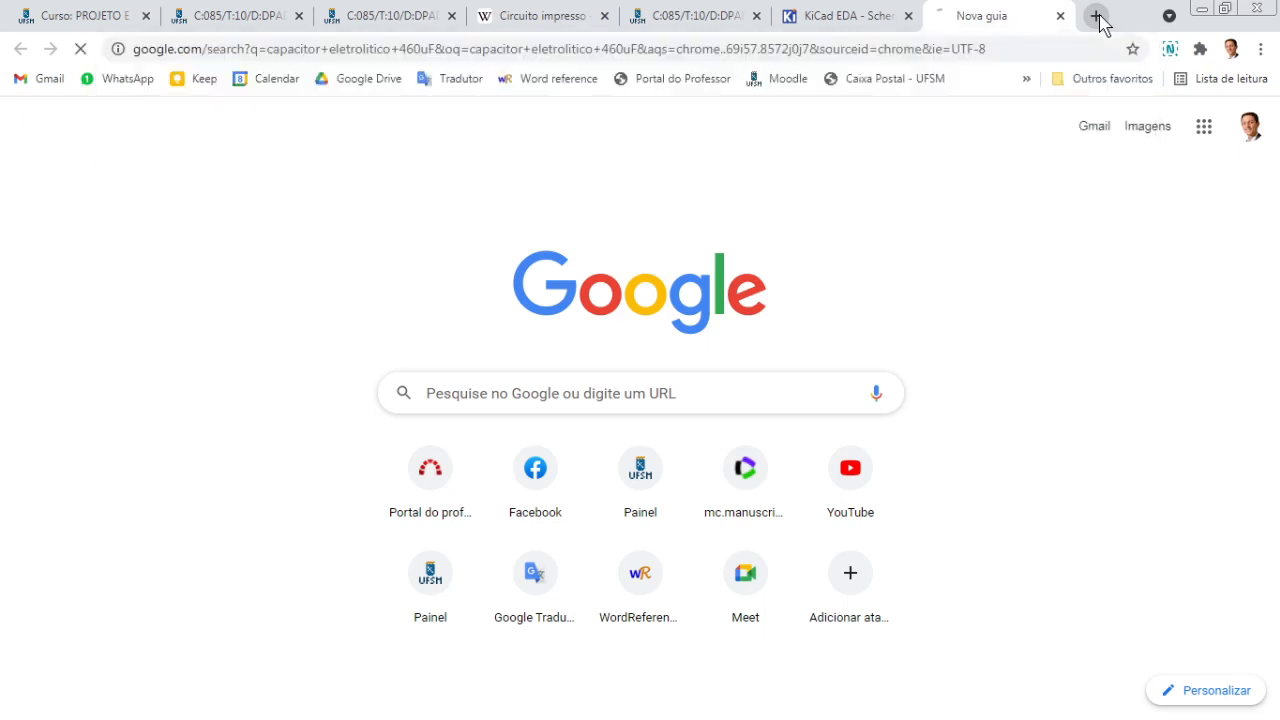
pyautogui.click(555, 116)
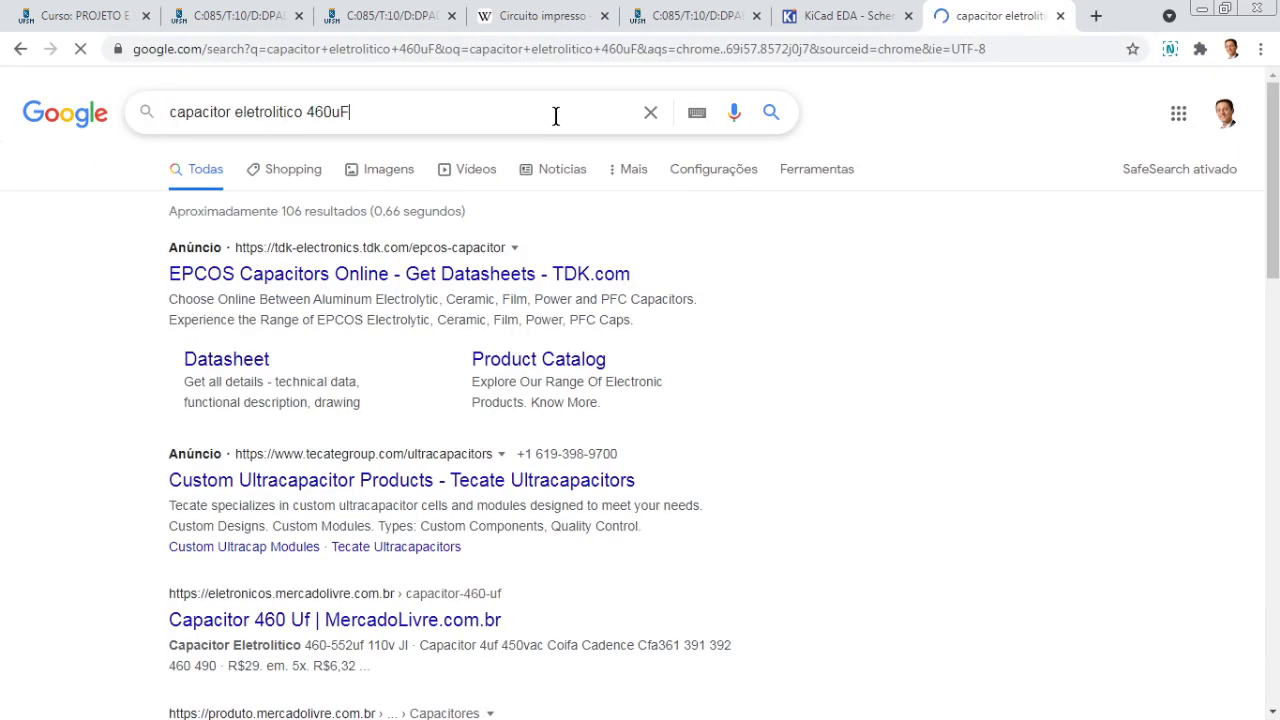
pyautogui.write('400V')
pyautogui.press('Return')
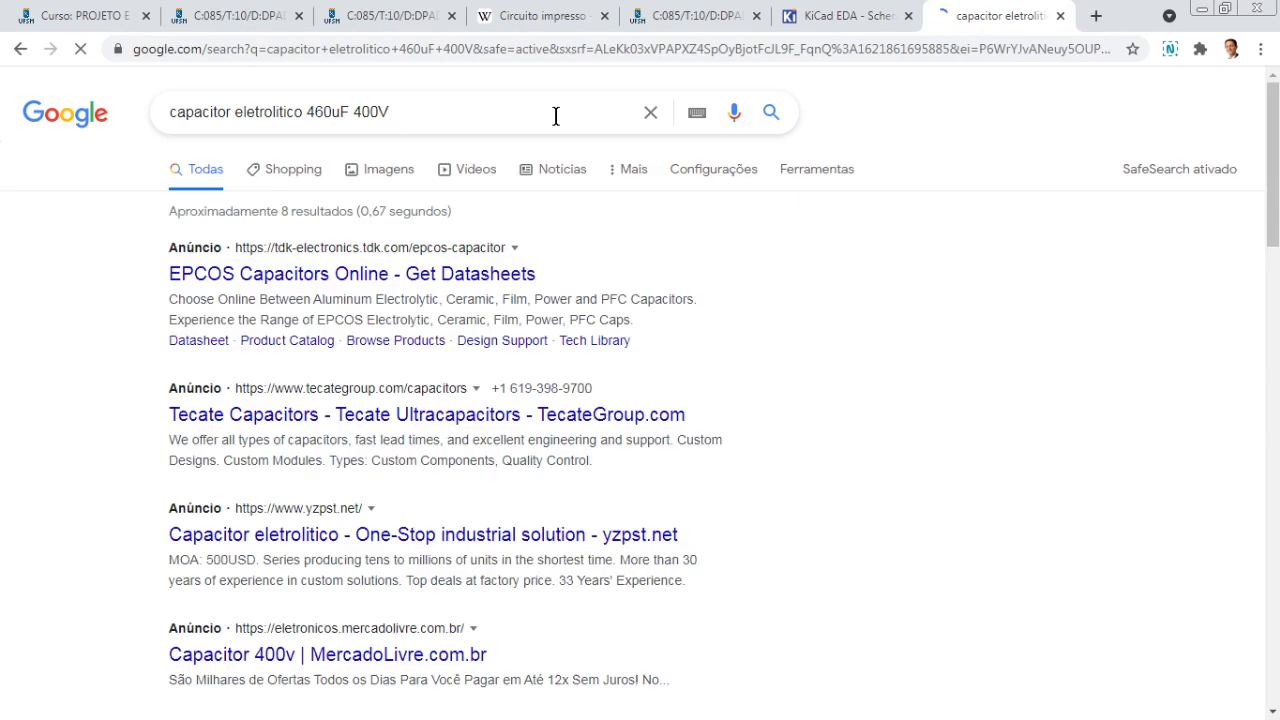
# Examine the image results for the 460uF 400V electrolytic capacitor to judge its body shape and lead arrangement.
pyautogui.click(397, 178)
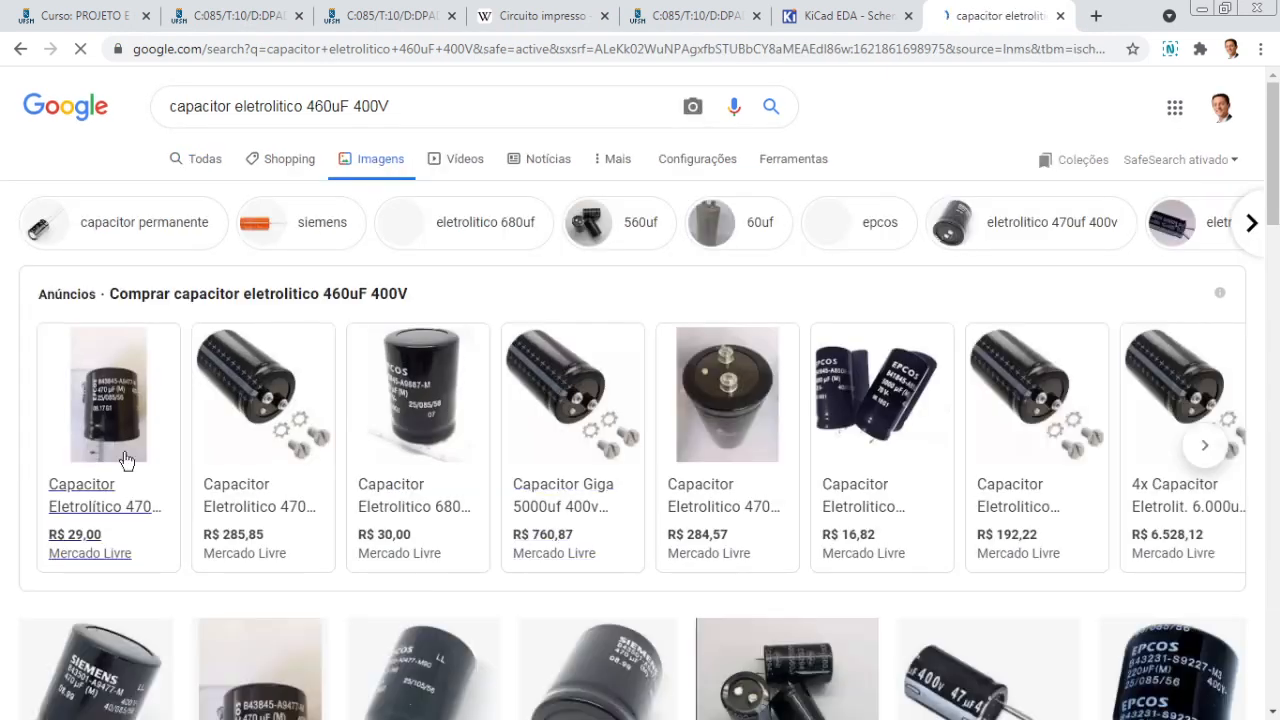
pyautogui.scroll(-2, 966, 409)
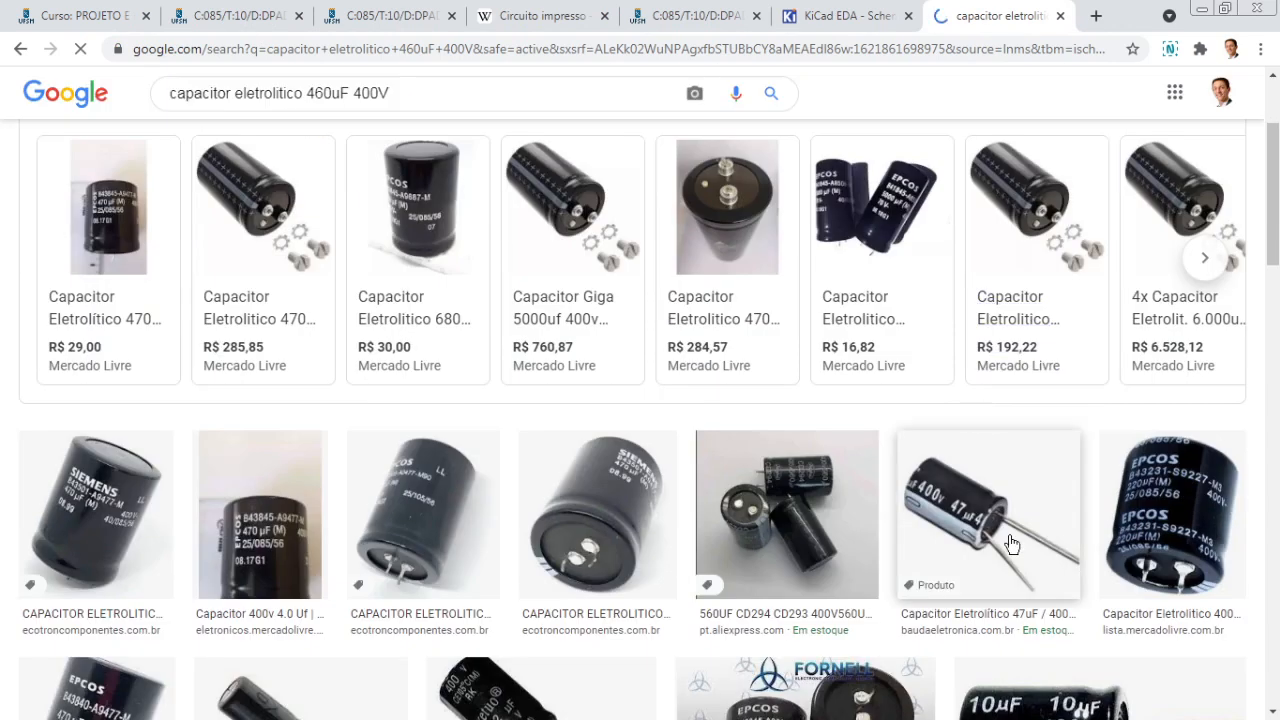
pyautogui.scroll(-2, 996, 538)
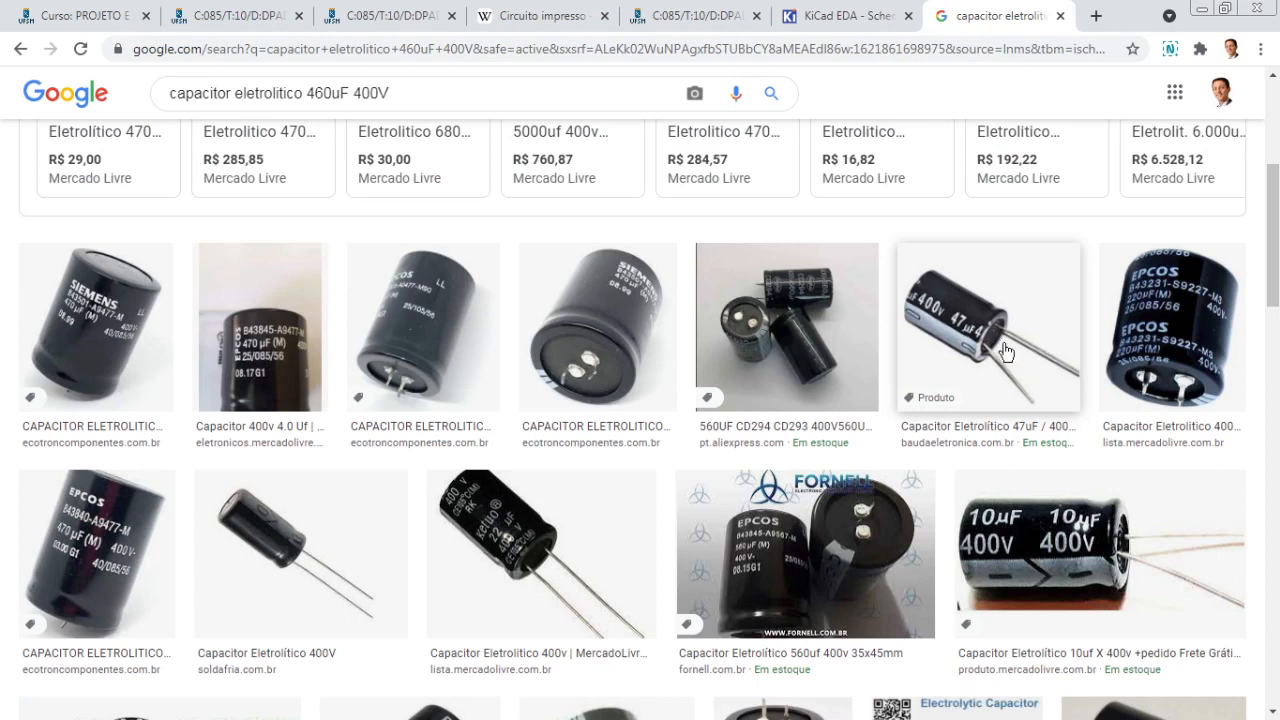
pyautogui.scroll(-2, 1006, 350)
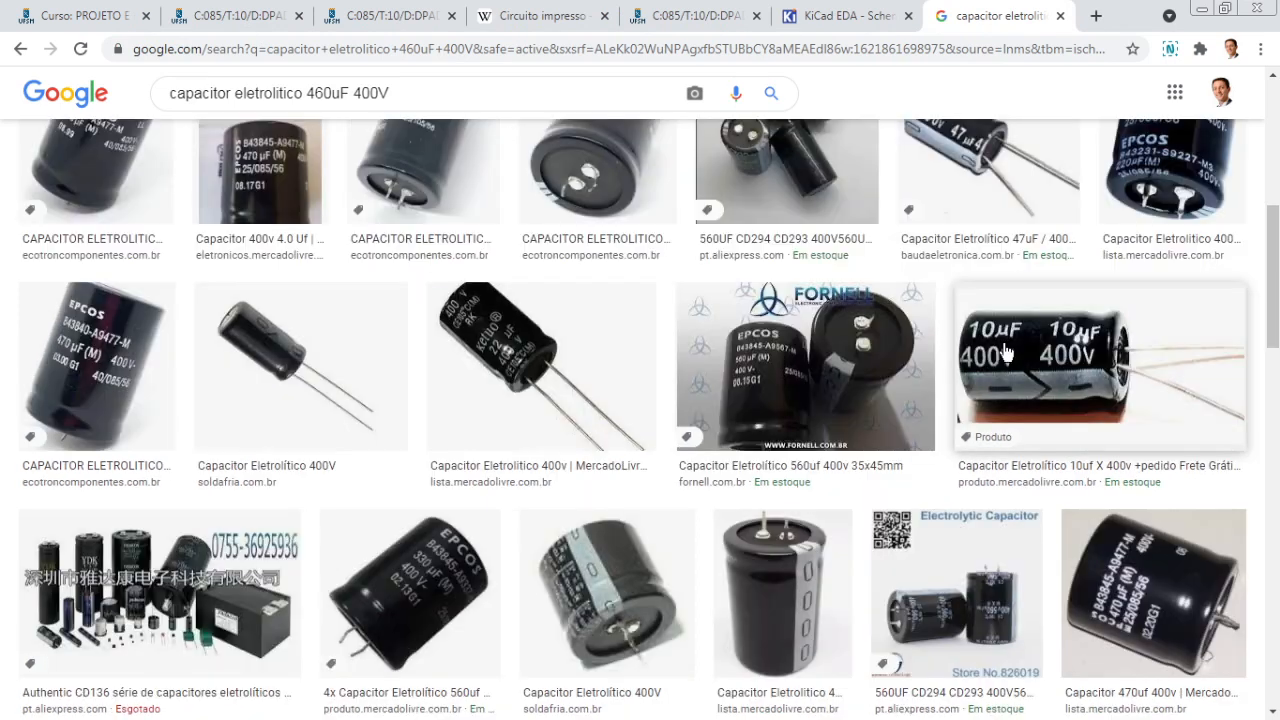
pyautogui.scroll(2, 1006, 350)
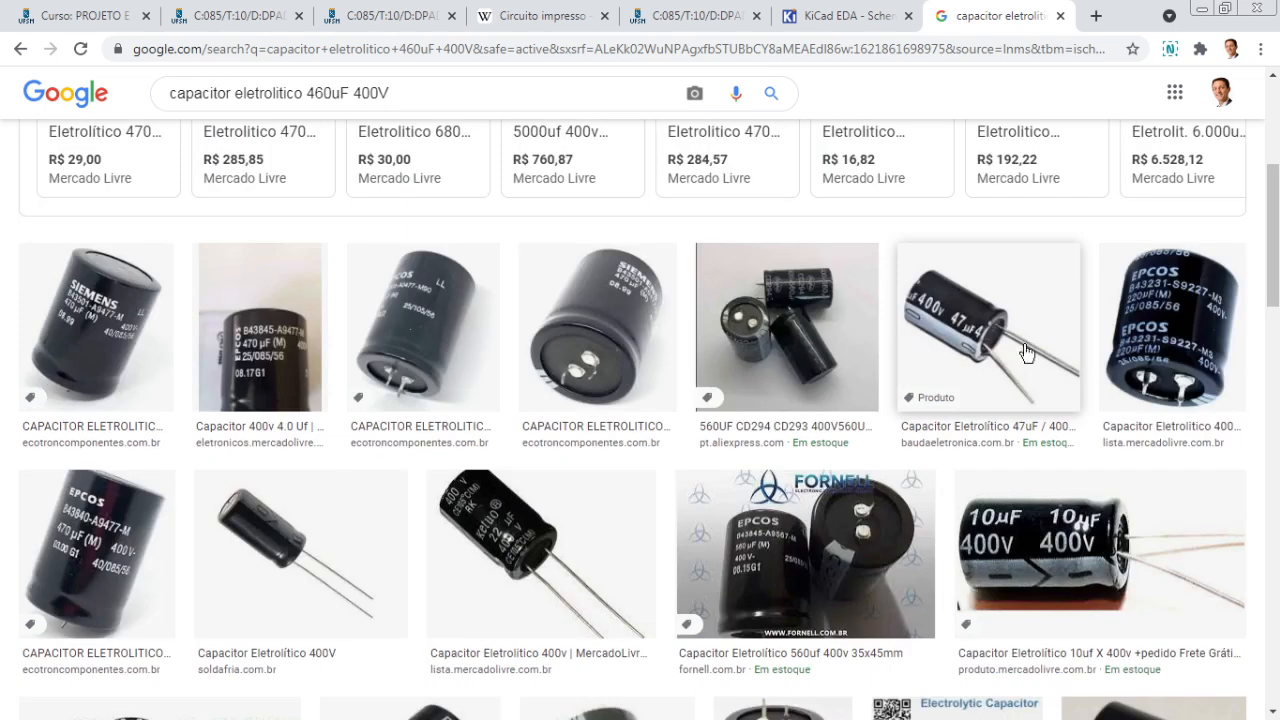
# Switch back to the KiCad footprint browser and preview axial capacitor footprints, including CP_Axial_L11.0mm_D8.0mm_P15.00mm_Horizontal.
pyautogui.hotkey('alt', 'Tab')
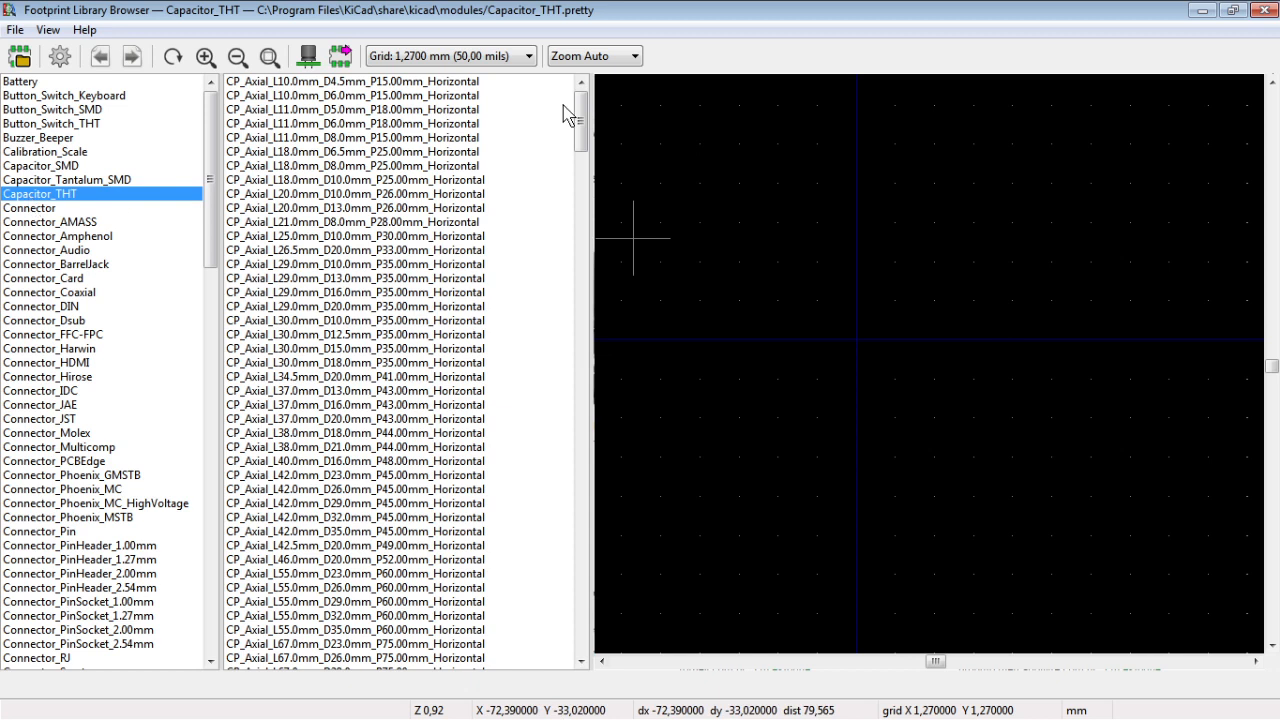
pyautogui.click(342, 97)
pyautogui.click(443, 135)
pyautogui.scroll(-1, 438, 185)
pyautogui.scroll(-15, 443, 195)
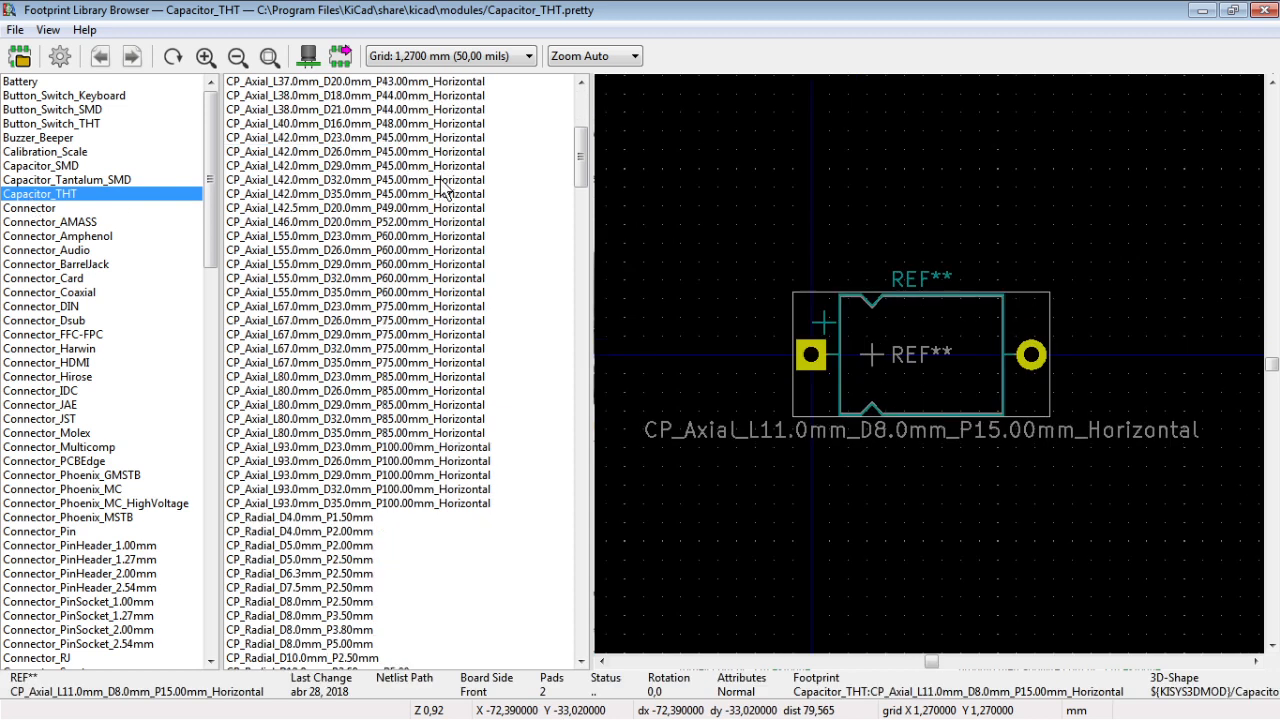
# Preview the small radial capacitor footprints from CP_Radial_D4.0mm_P1.50mm up to CP_Radial_D8.0mm_P5.00mm.
pyautogui.click(393, 181)
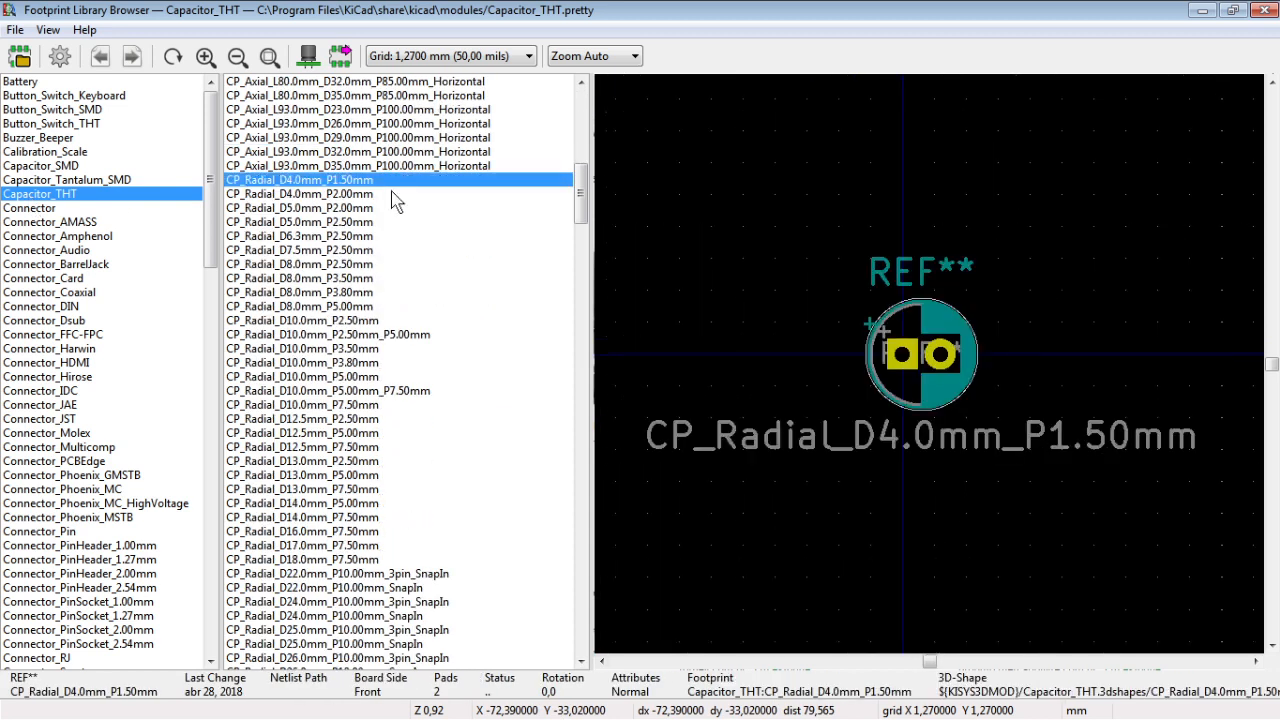
pyautogui.click(393, 194)
pyautogui.click(262, 236)
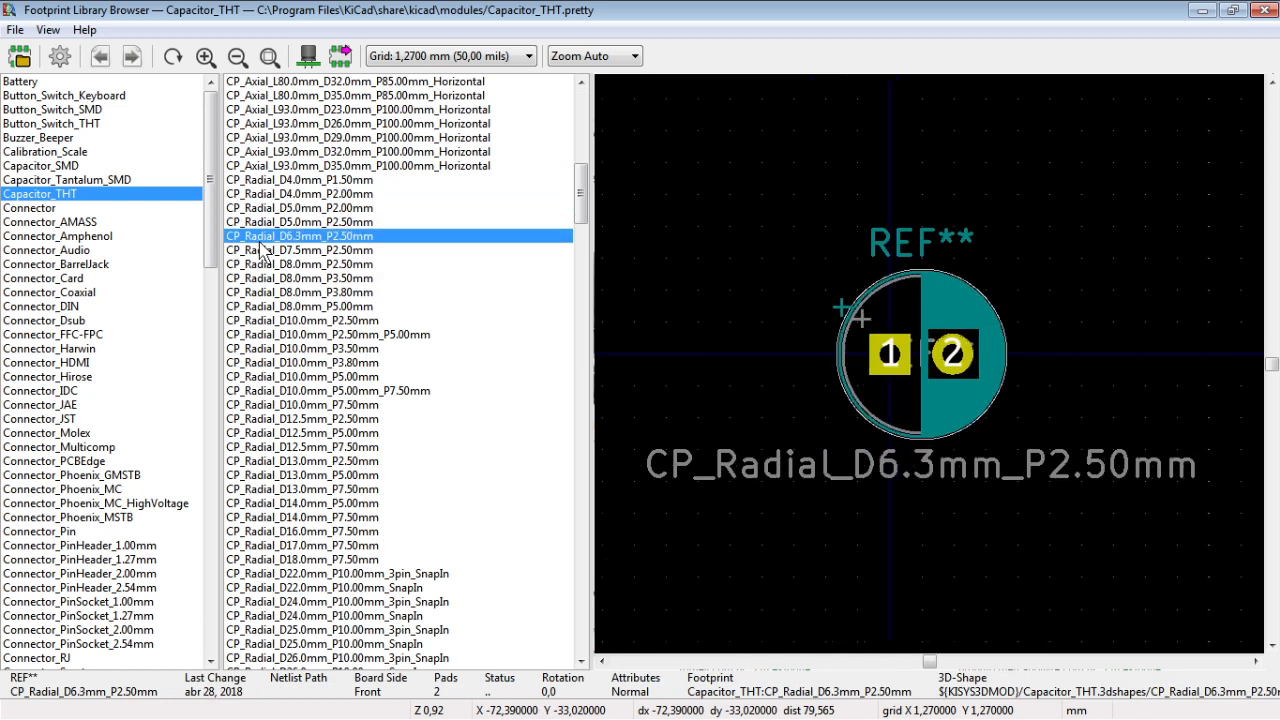
pyautogui.click(262, 264)
pyautogui.click(262, 292)
pyautogui.click(263, 307)
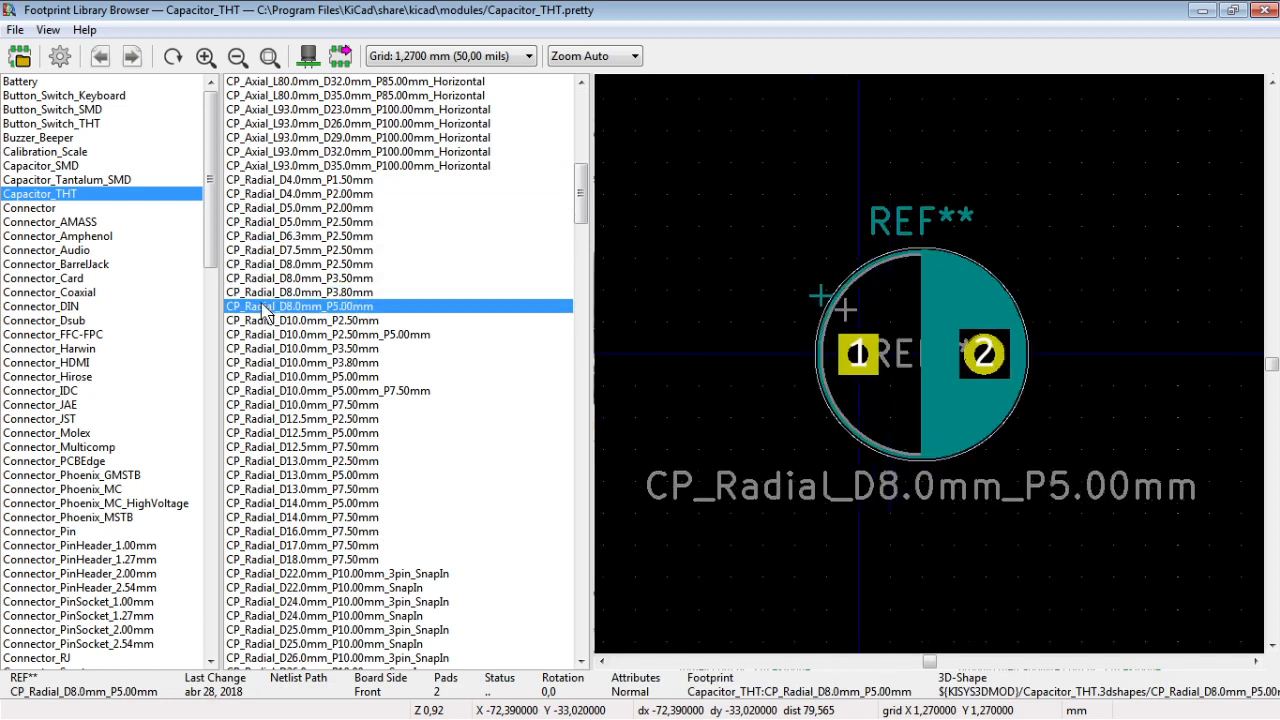
pyautogui.click(266, 318)
pyautogui.click(266, 310)
pyautogui.click(266, 302)
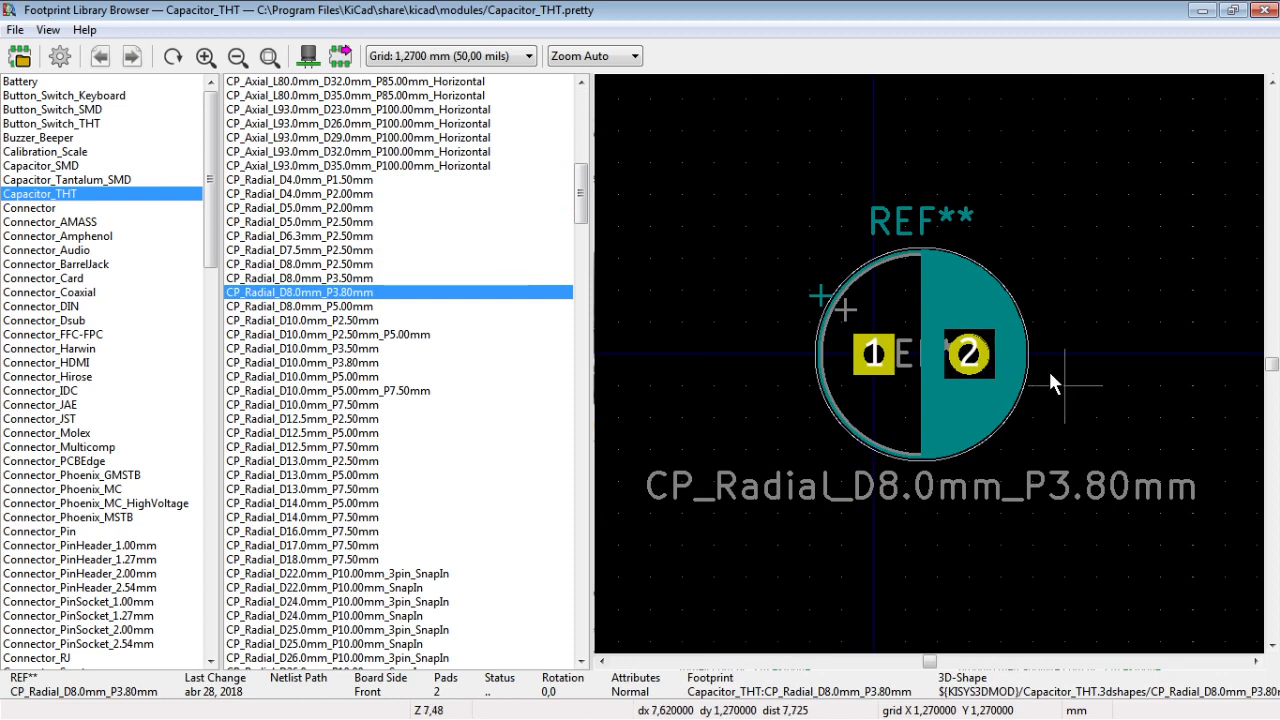
# Compare the pin spacings of the 8 mm and 10 mm diameter radial capacitor footprints.
pyautogui.click(374, 307)
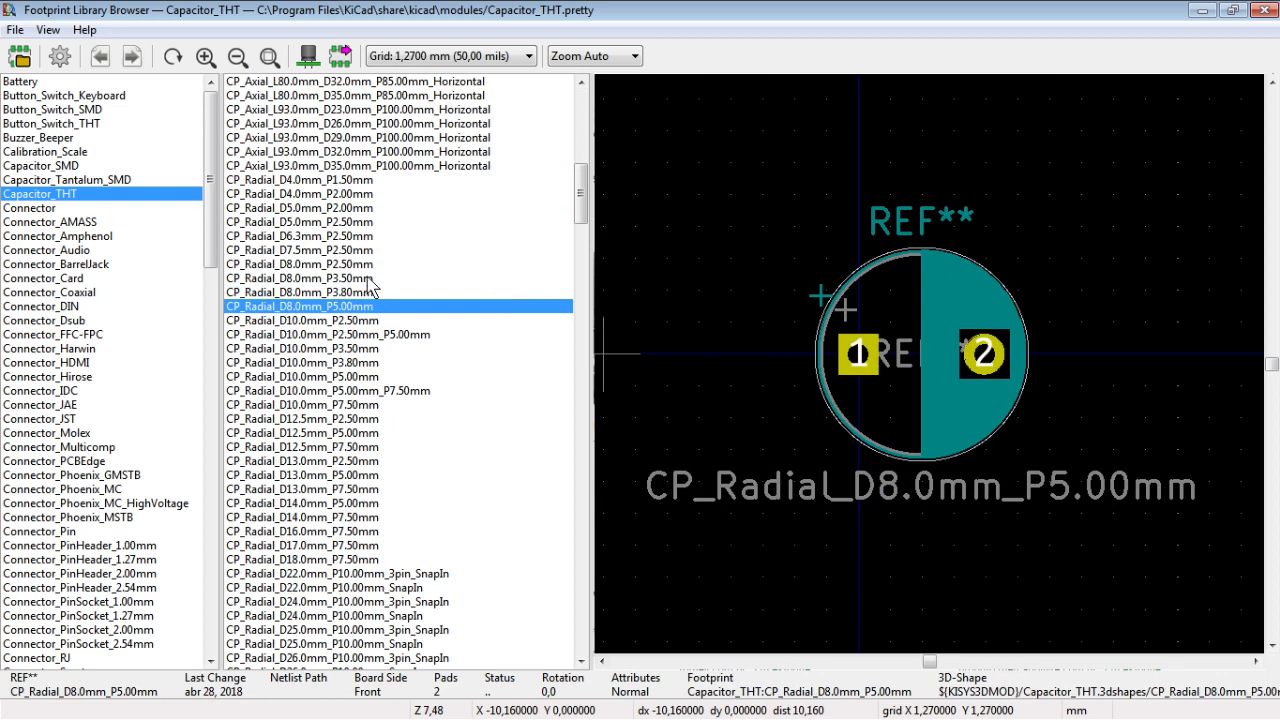
pyautogui.click(370, 278)
pyautogui.click(367, 292)
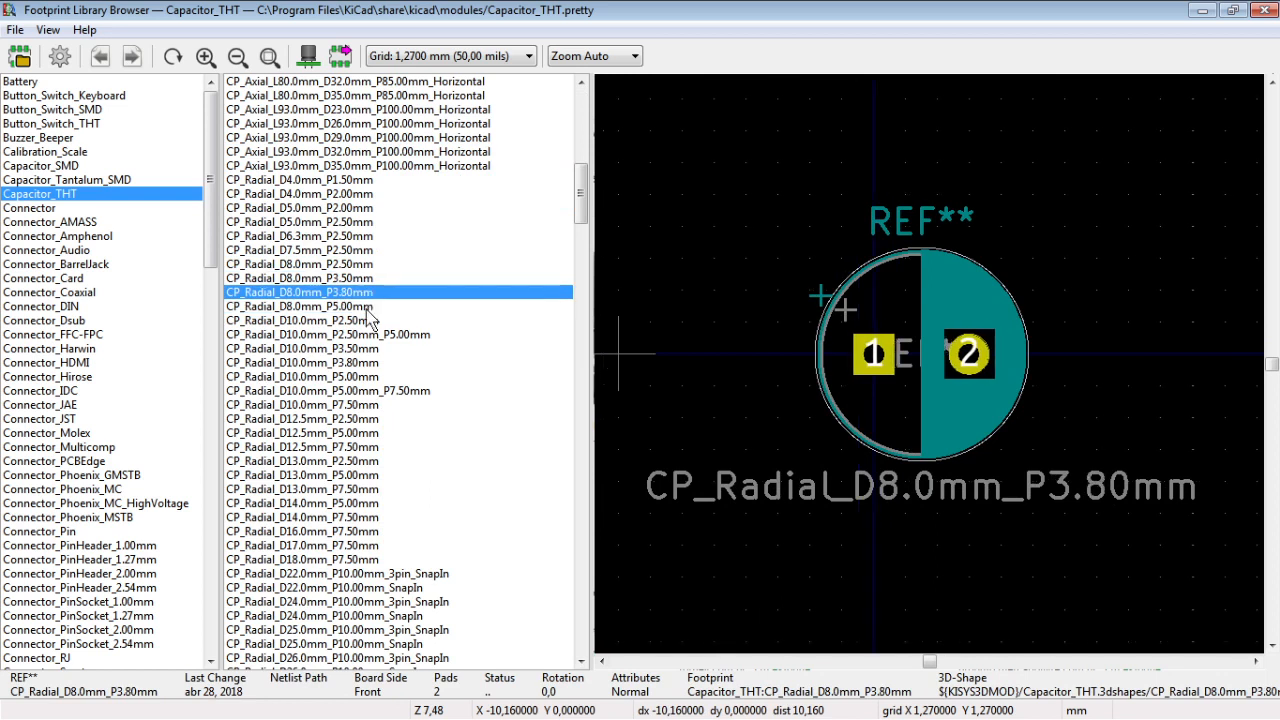
pyautogui.click(370, 306)
pyautogui.click(372, 334)
pyautogui.click(373, 363)
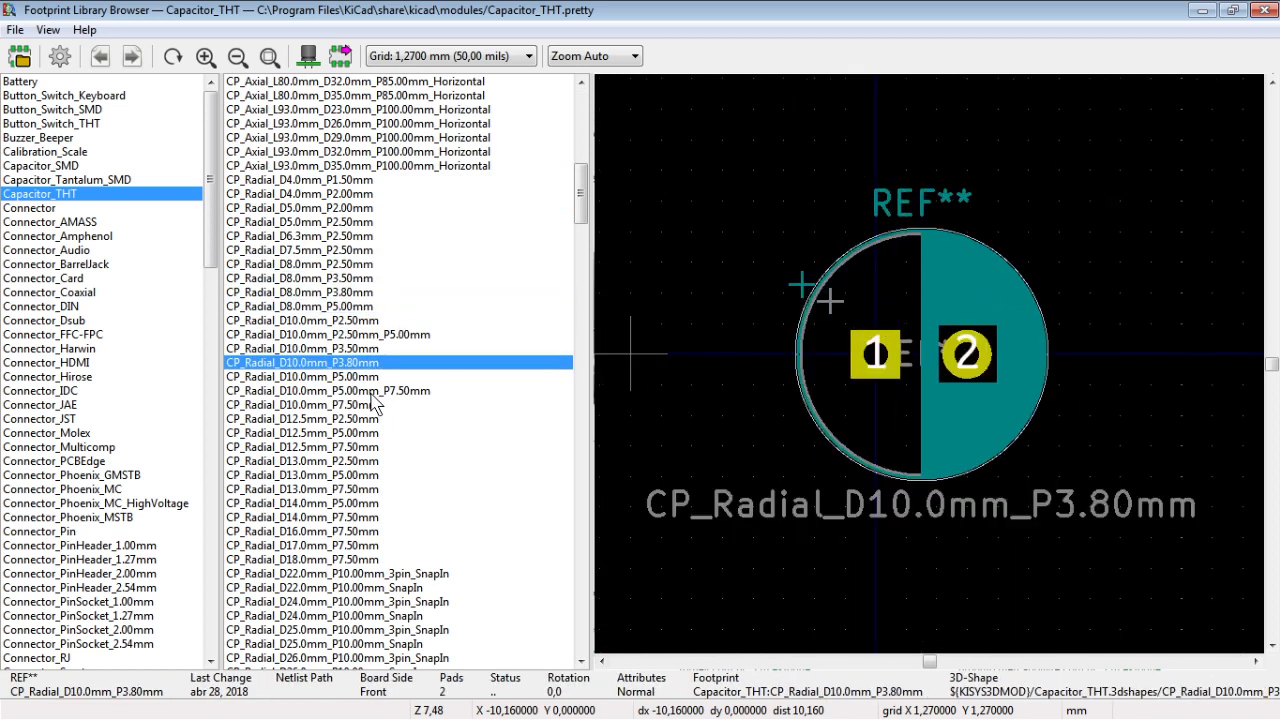
pyautogui.click(370, 392)
pyautogui.click(367, 310)
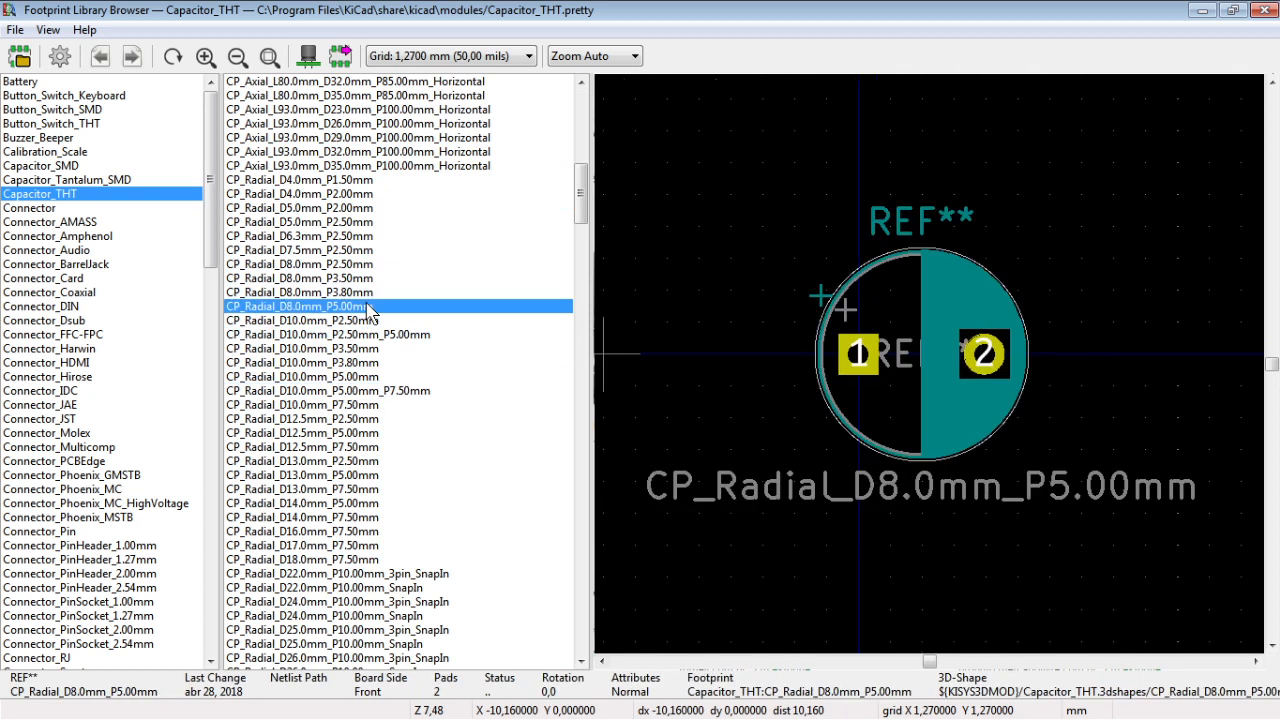
# Assign the Capacitor_THT footprint CP_Radial_D10.0mm_P3.80mm to the 460uF 400V capacitor and accept its symbol properties.
pyautogui.click(371, 321)
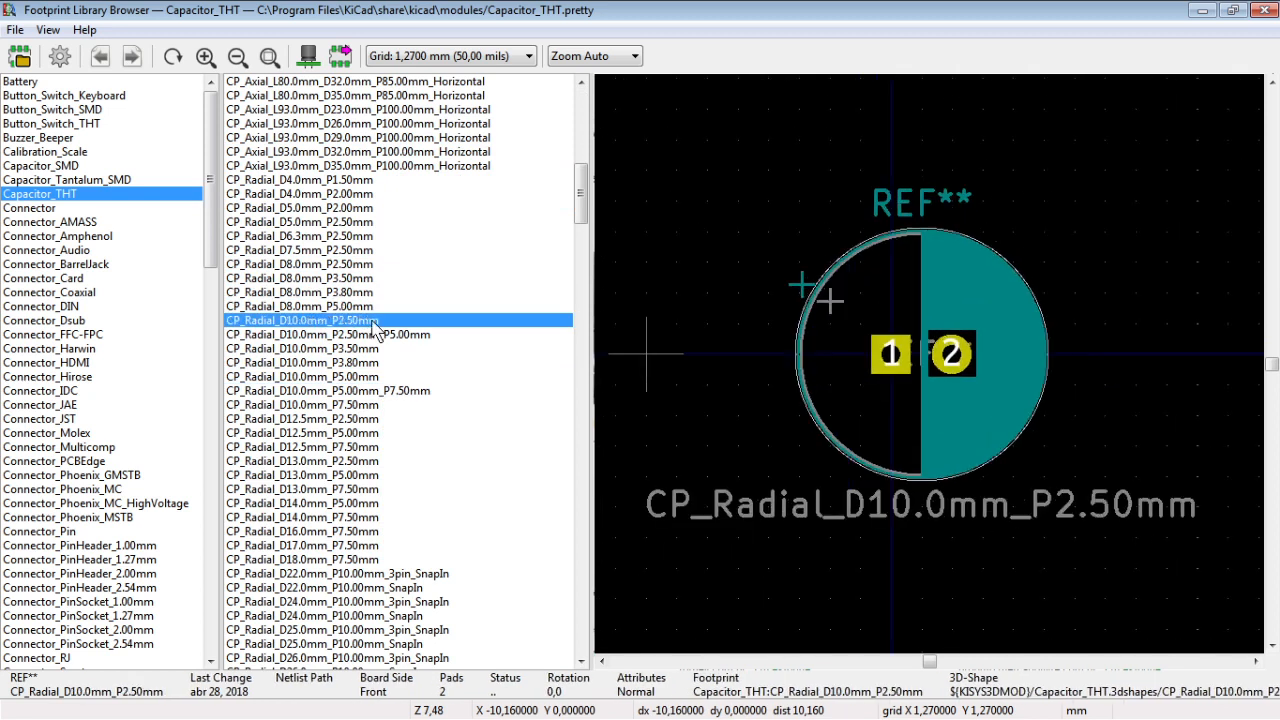
pyautogui.click(369, 349)
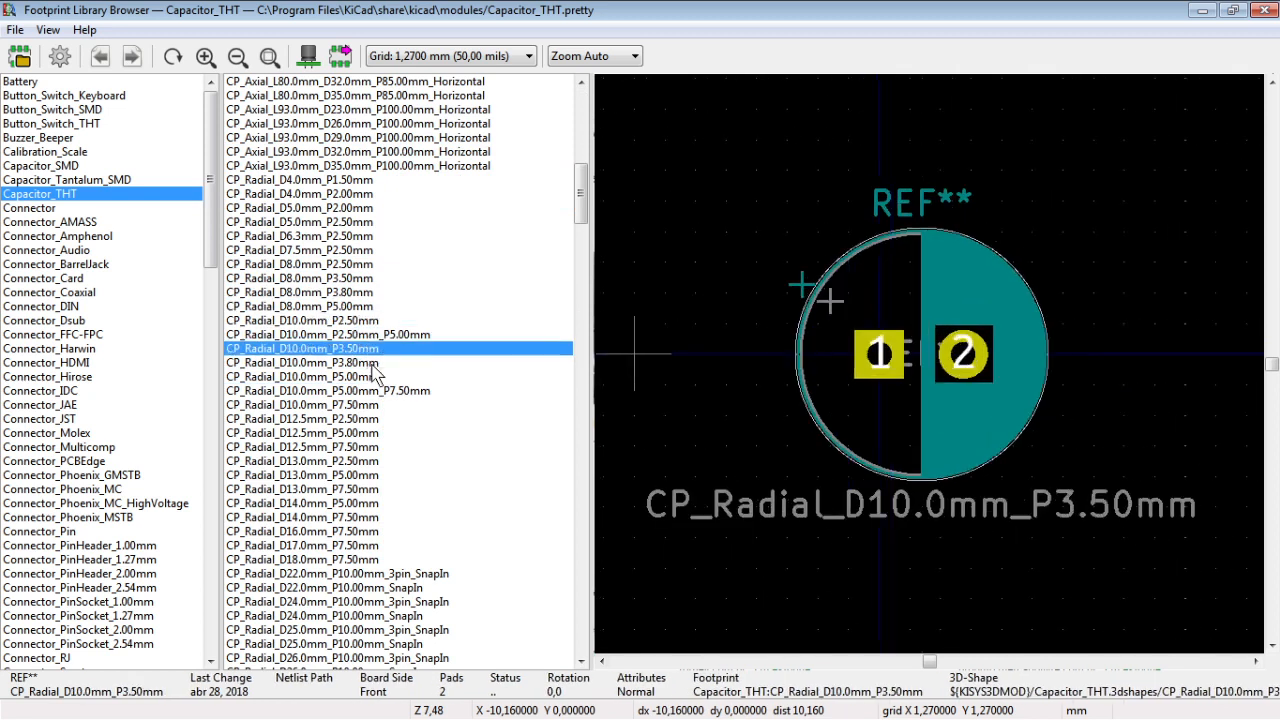
pyautogui.click(371, 362)
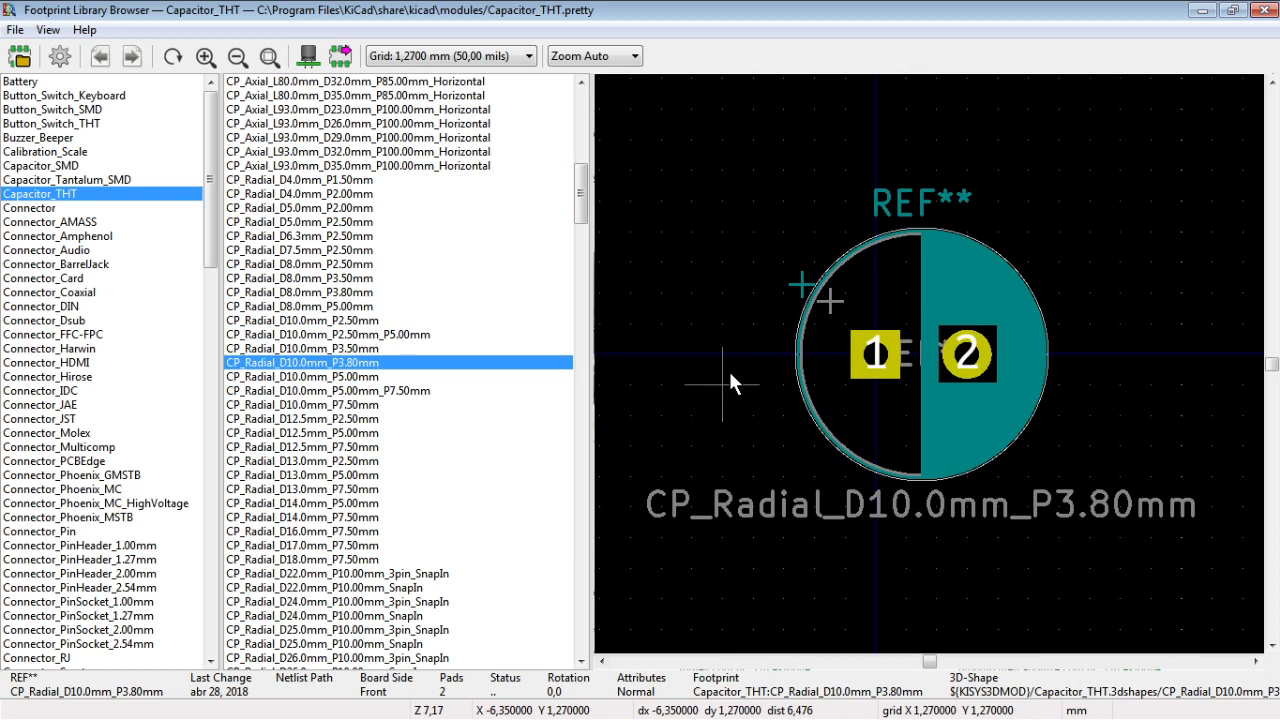
pyautogui.click(341, 58)
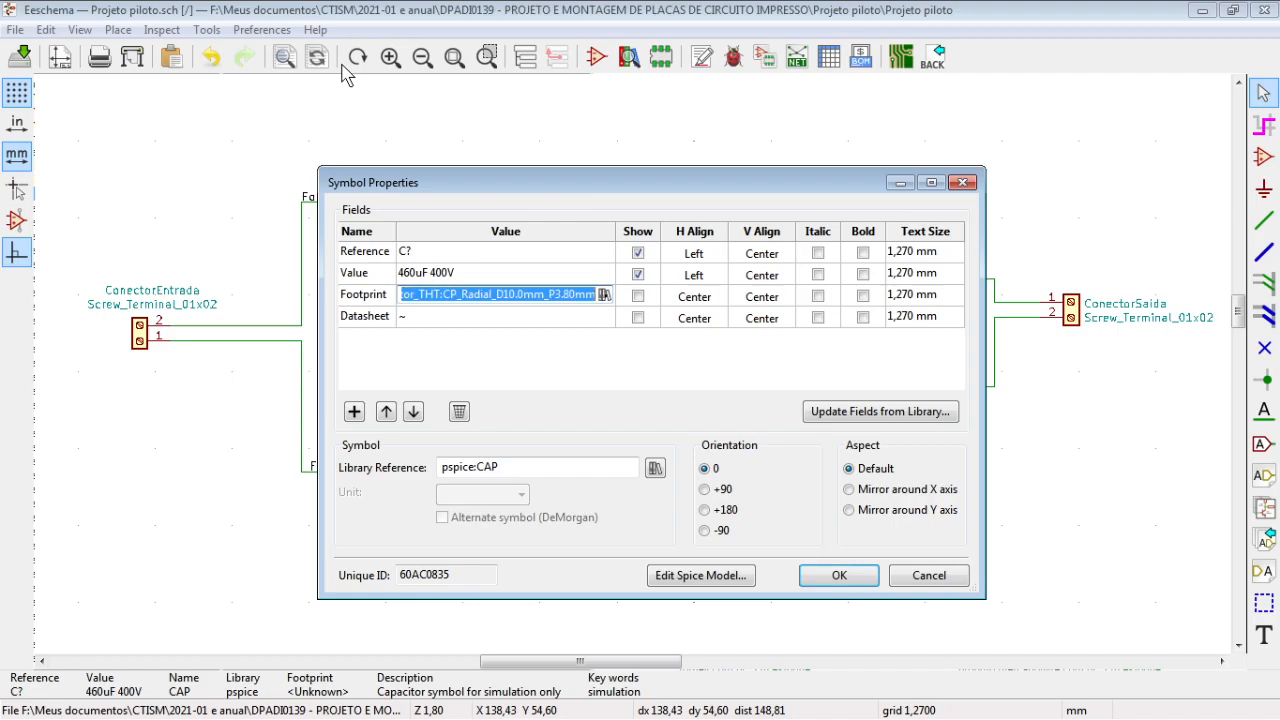
pyautogui.click(836, 577)
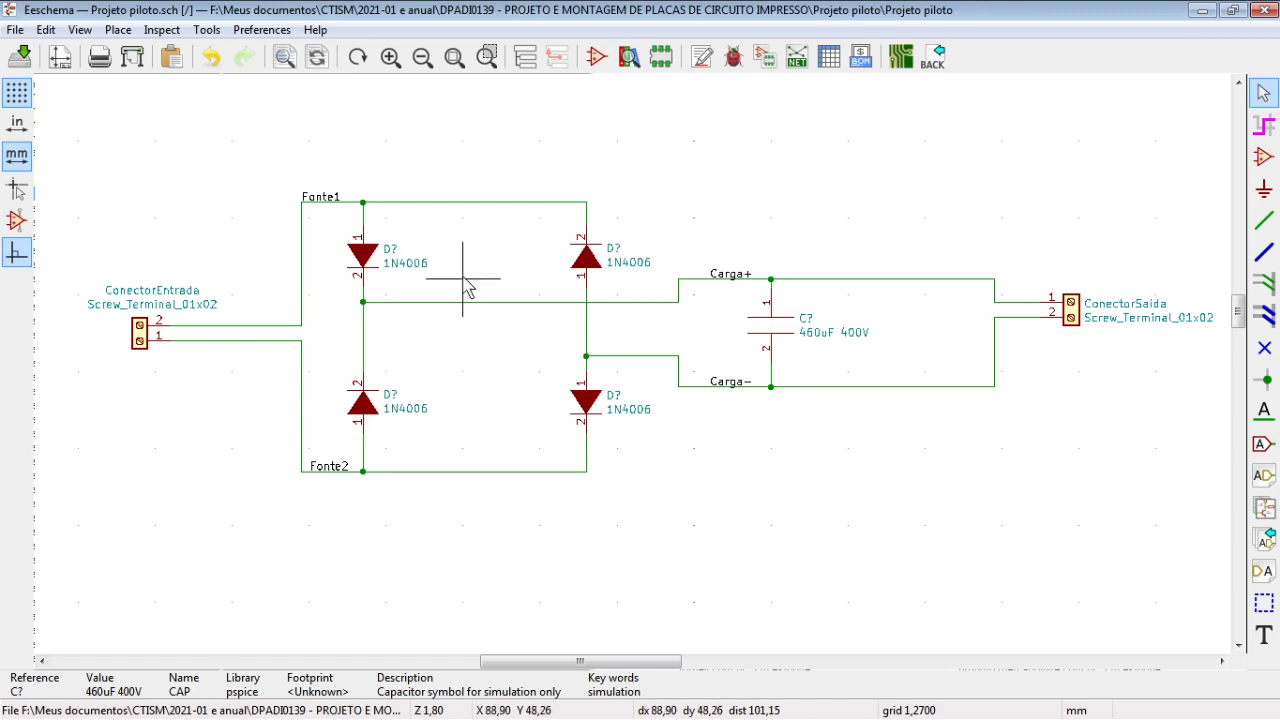
# Open the footprint library browser for the upper-left 1N4006 diode's Footprint field and list the Diode_THT library.
pyautogui.doubleClick(359, 259)
pyautogui.click(450, 295)
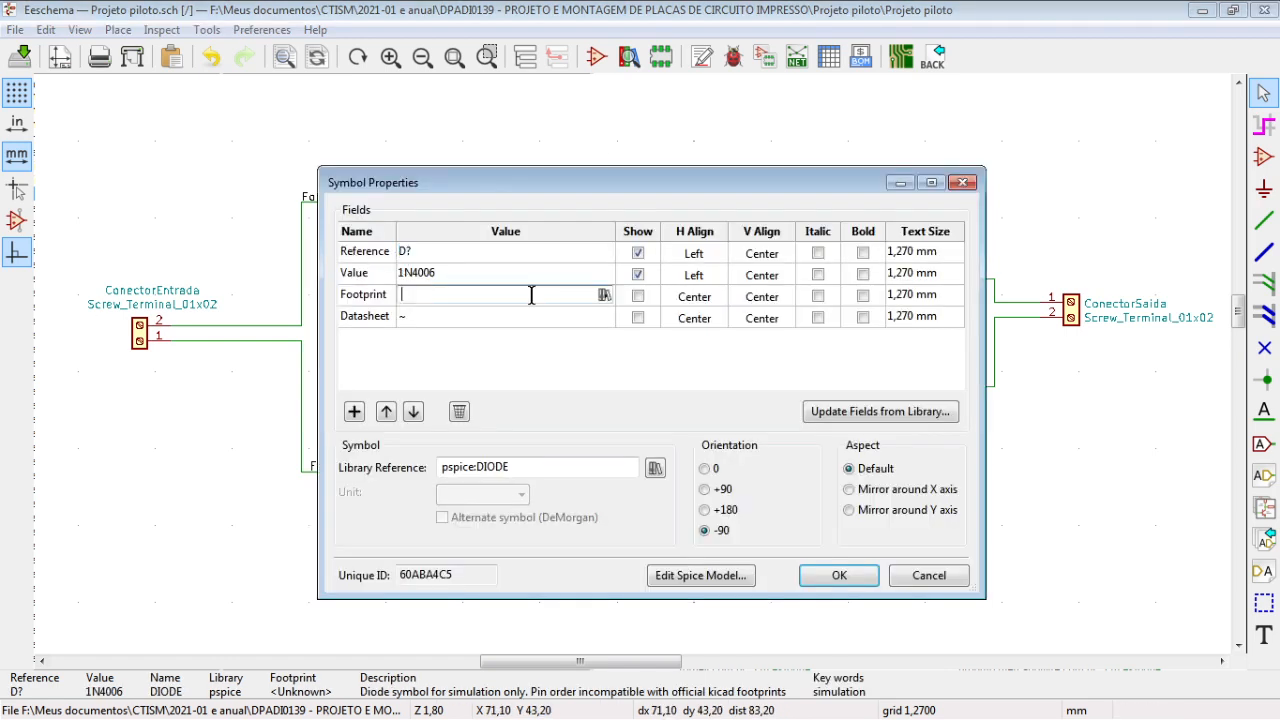
pyautogui.click(604, 295)
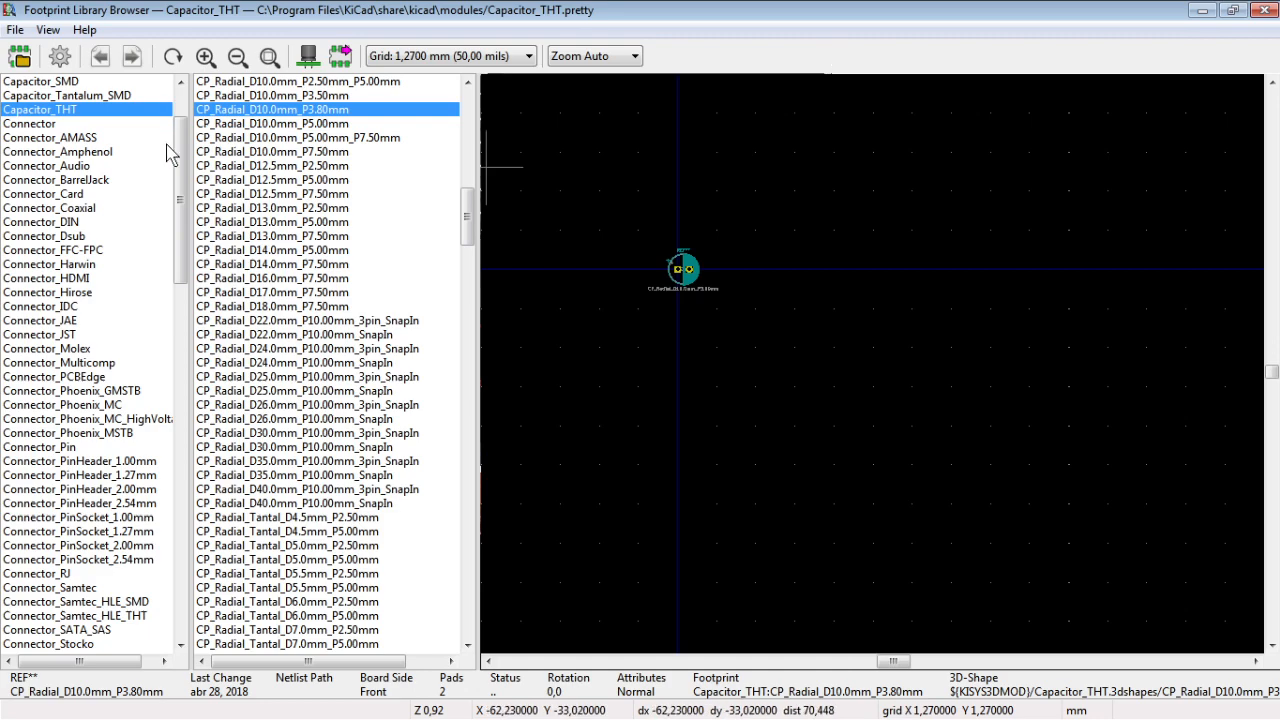
pyautogui.moveTo(180, 152); pyautogui.dragTo(175, 272)
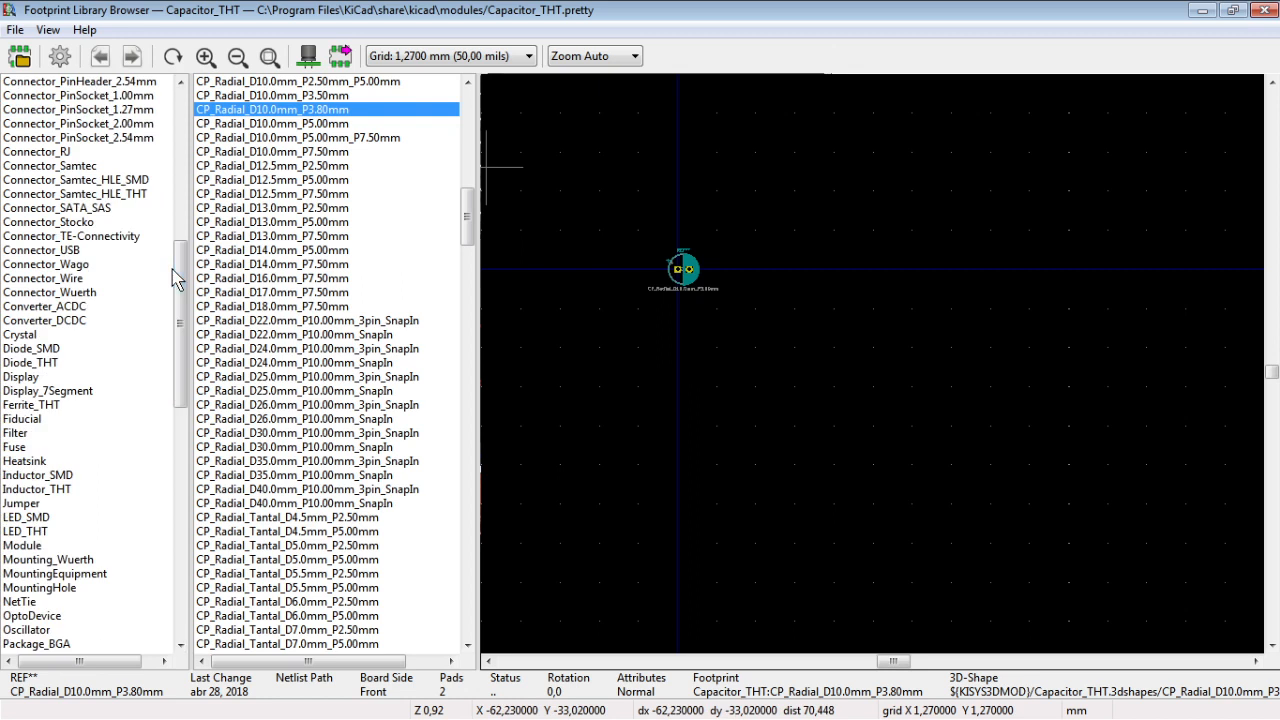
pyautogui.click(41, 363)
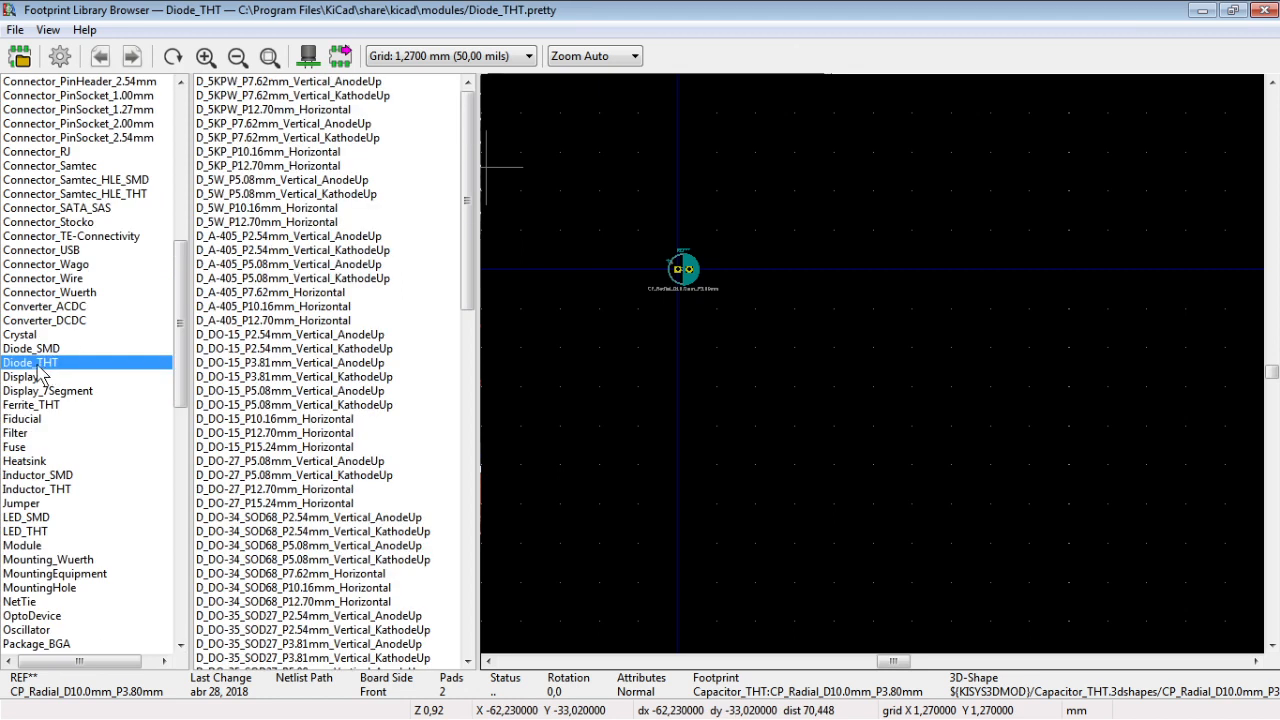
# Preview the D_5KP horizontal footprints and choose D_DO-27_P12.70mm_Horizontal for the upper-left diode.
pyautogui.click(356, 154)
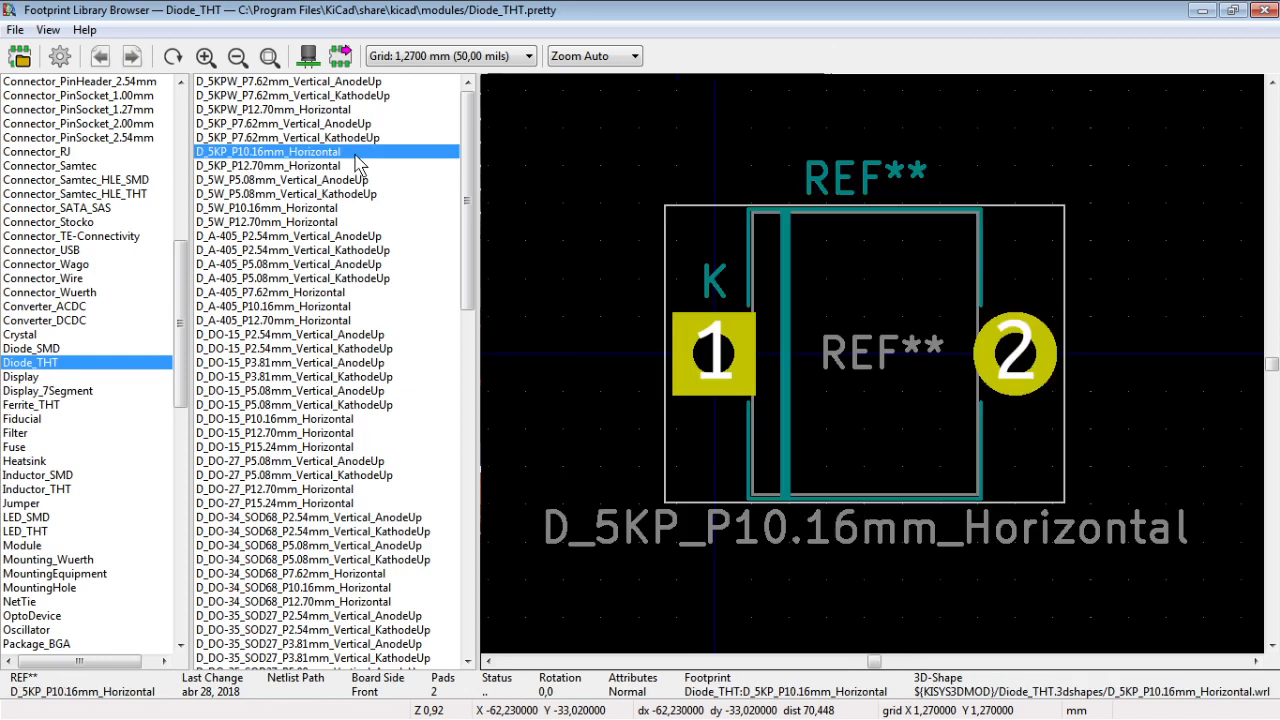
pyautogui.click(356, 164)
pyautogui.scroll(-4, 360, 200)
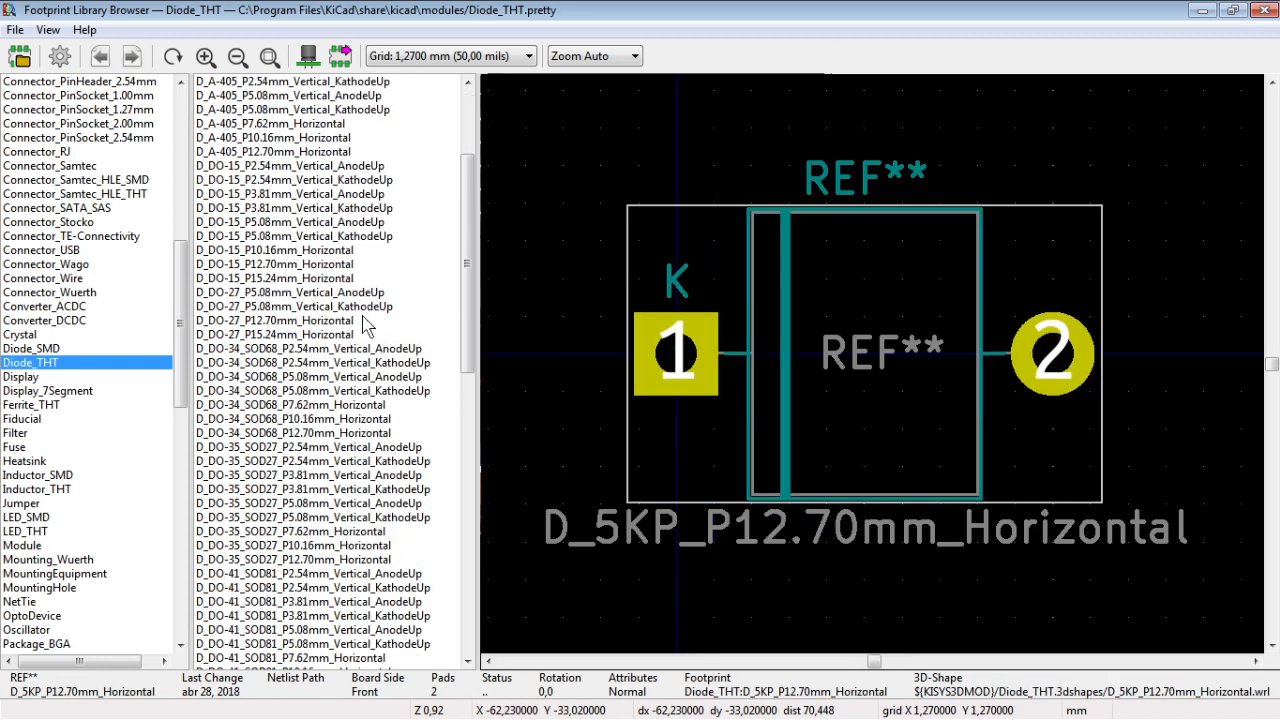
pyautogui.click(364, 322)
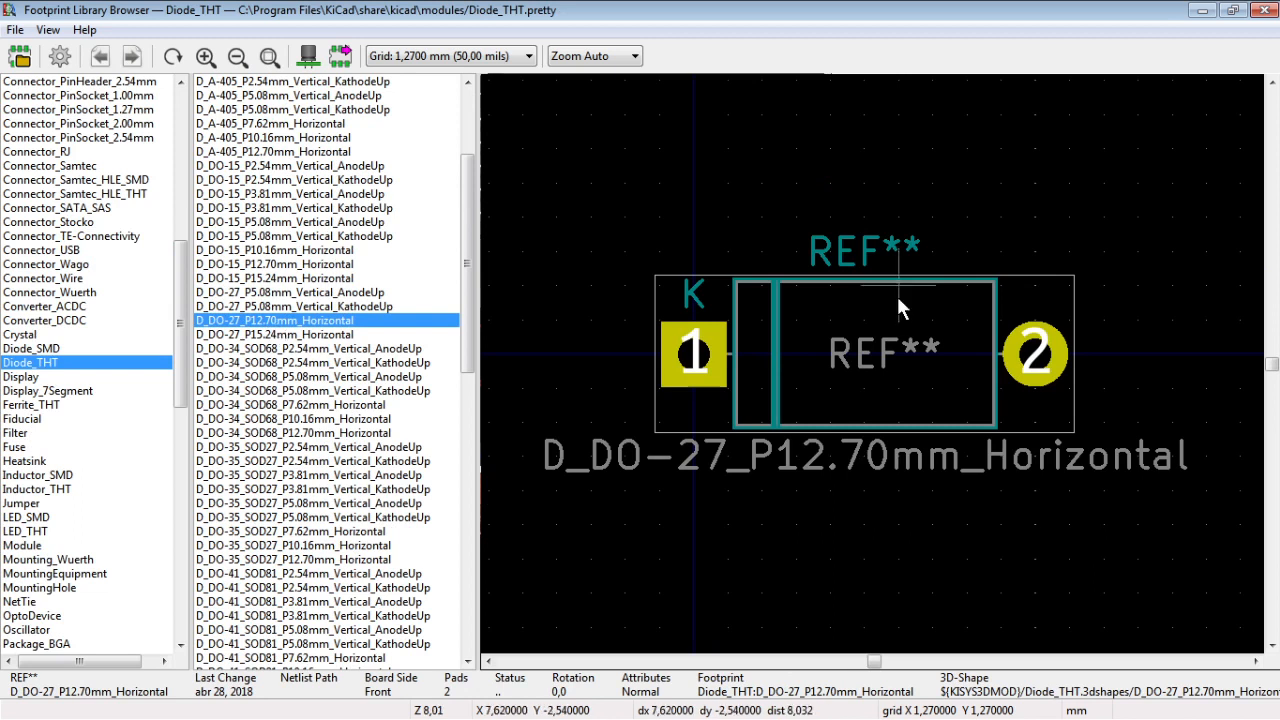
pyautogui.click(336, 57)
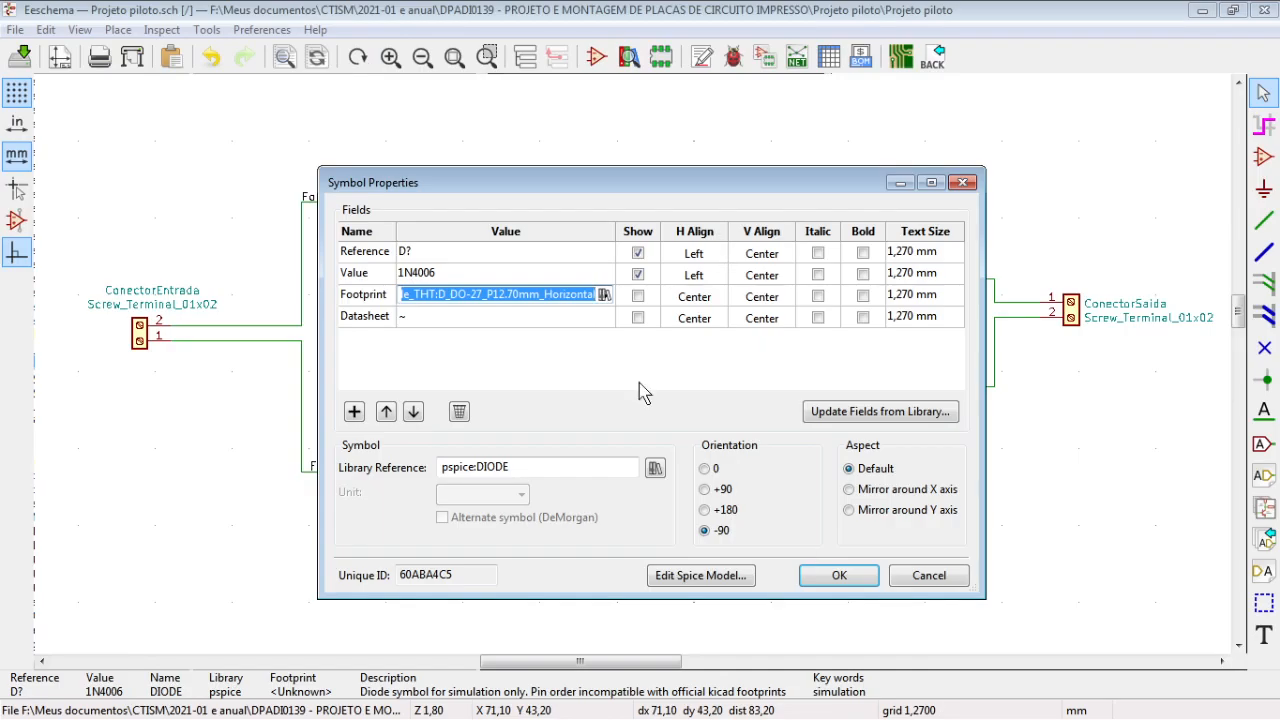
# Copy the full footprint name from the upper-left diode's Footprint field and accept its symbol properties.
pyautogui.click(512, 297)
pyautogui.tripleClick(512, 297)
pyautogui.hotkey('ctrl', 'c')
pyautogui.click(838, 576)
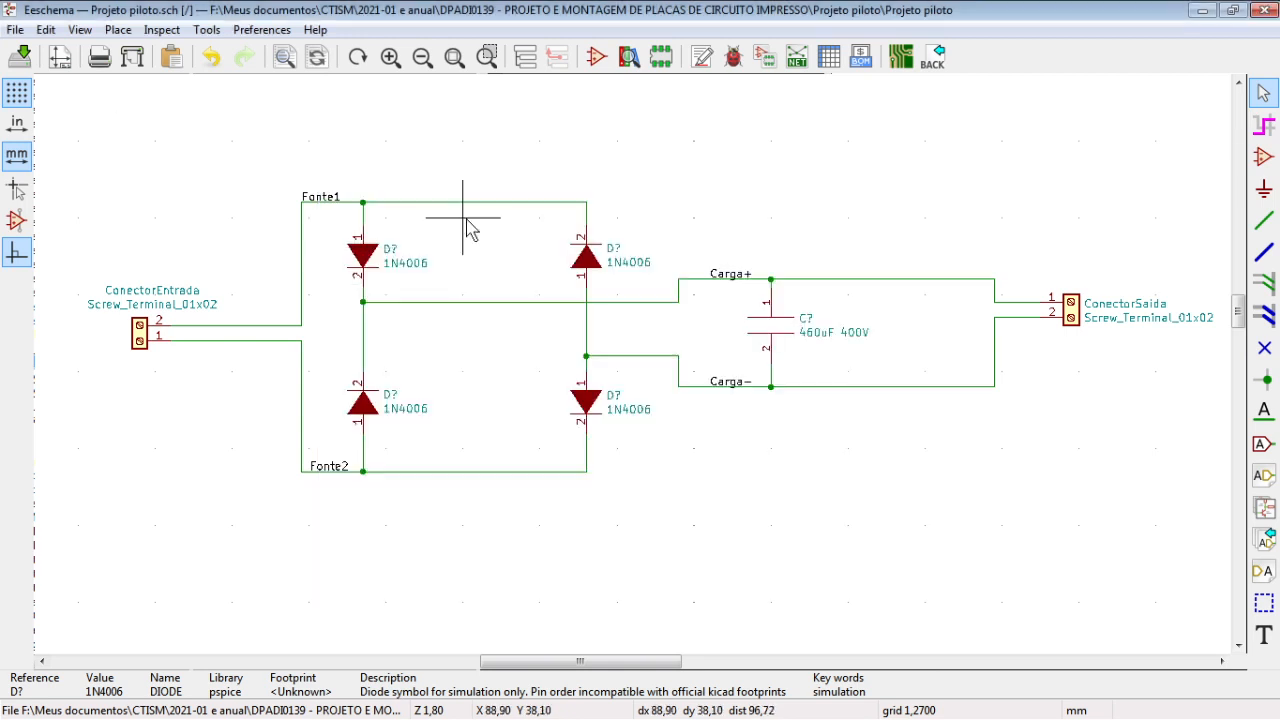
# Paste the D_DO-27_P12.70mm_Horizontal footprint into the upper-right diode's Footprint field and accept its properties.
pyautogui.click(535, 298)
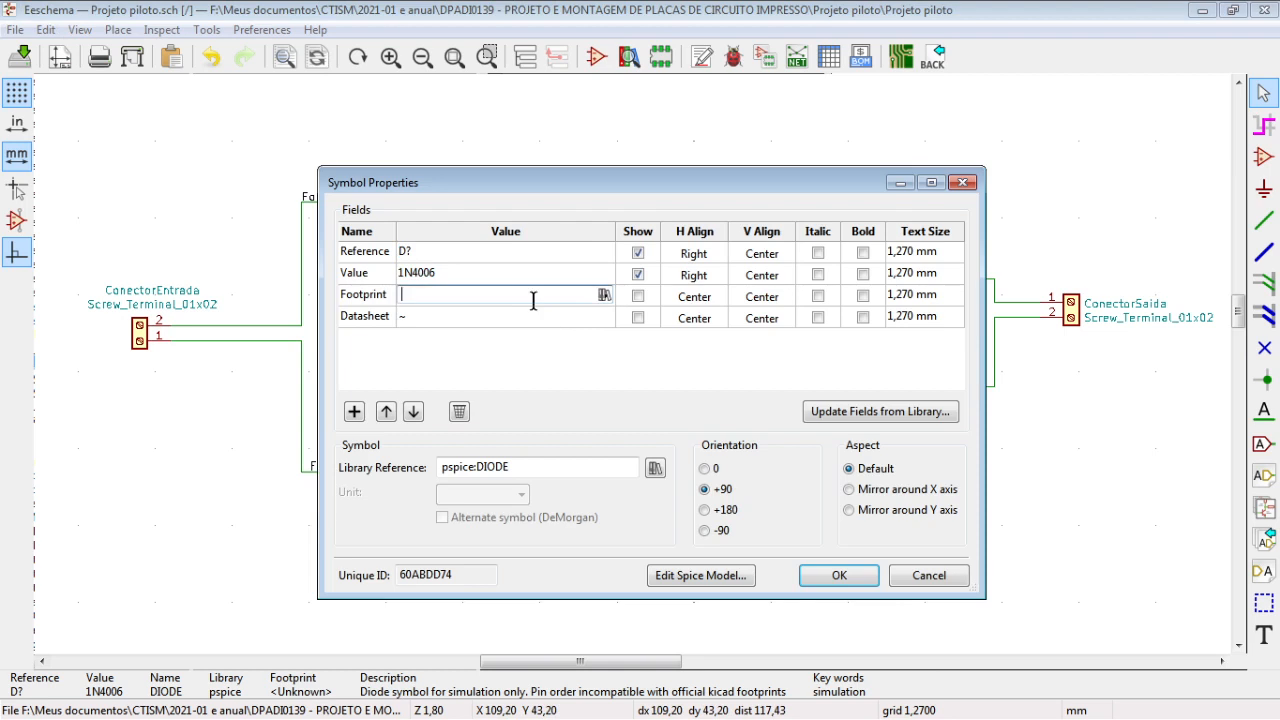
pyautogui.hotkey('ctrl', 'v')
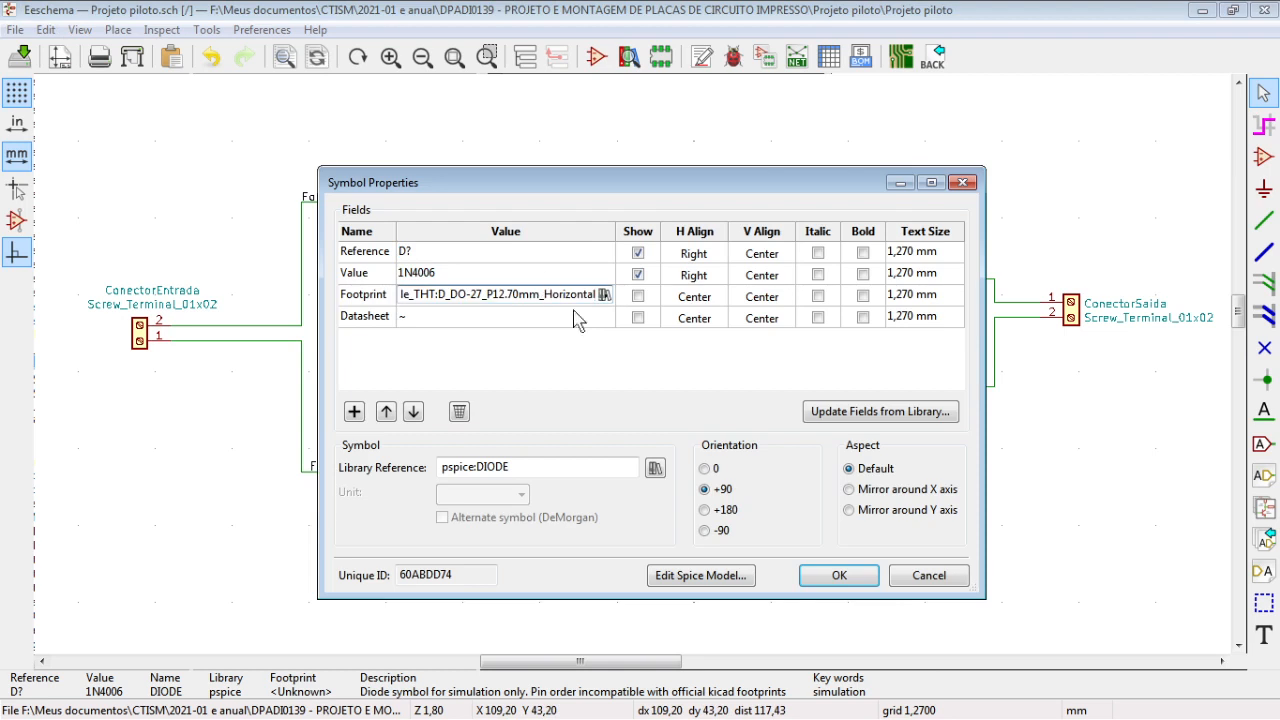
pyautogui.click(839, 575)
# Paste the D_DO-27_P12.70mm_Horizontal footprint into the lower-left diode's Footprint field and accept its properties.
pyautogui.doubleClick(367, 404)
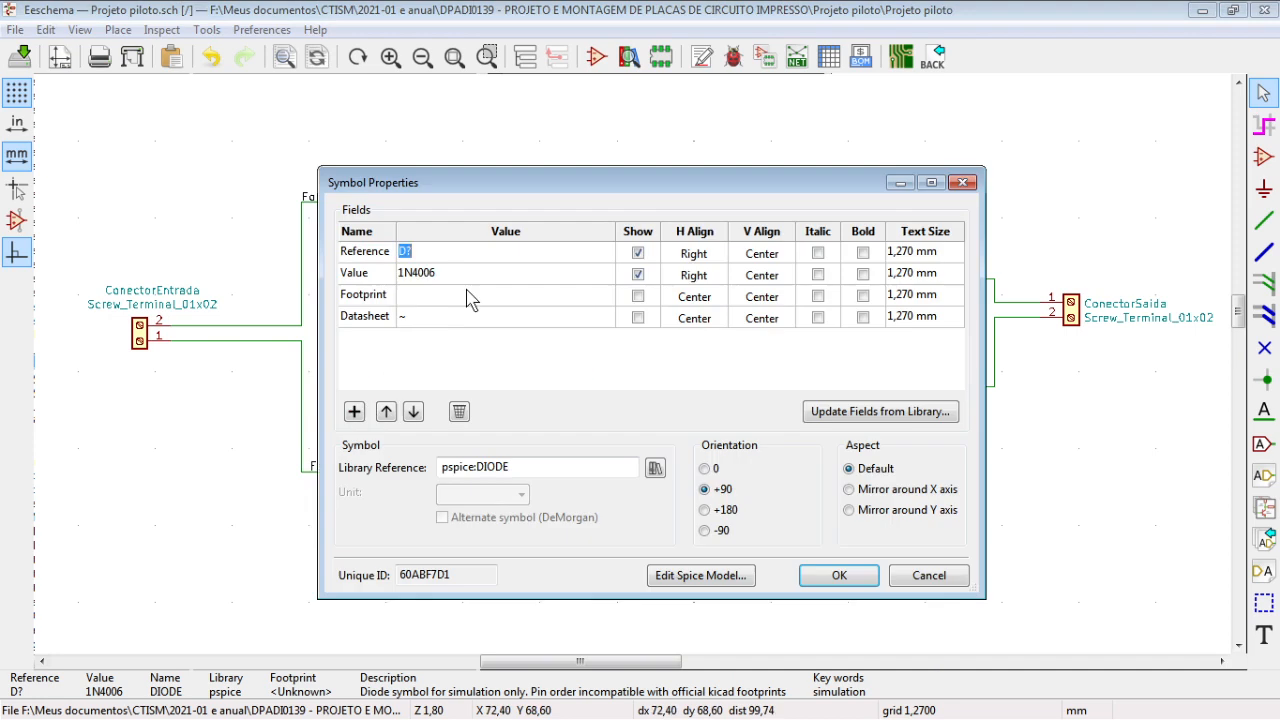
pyautogui.click(470, 283)
pyautogui.click(472, 296)
pyautogui.hotkey('ctrl', 'v')
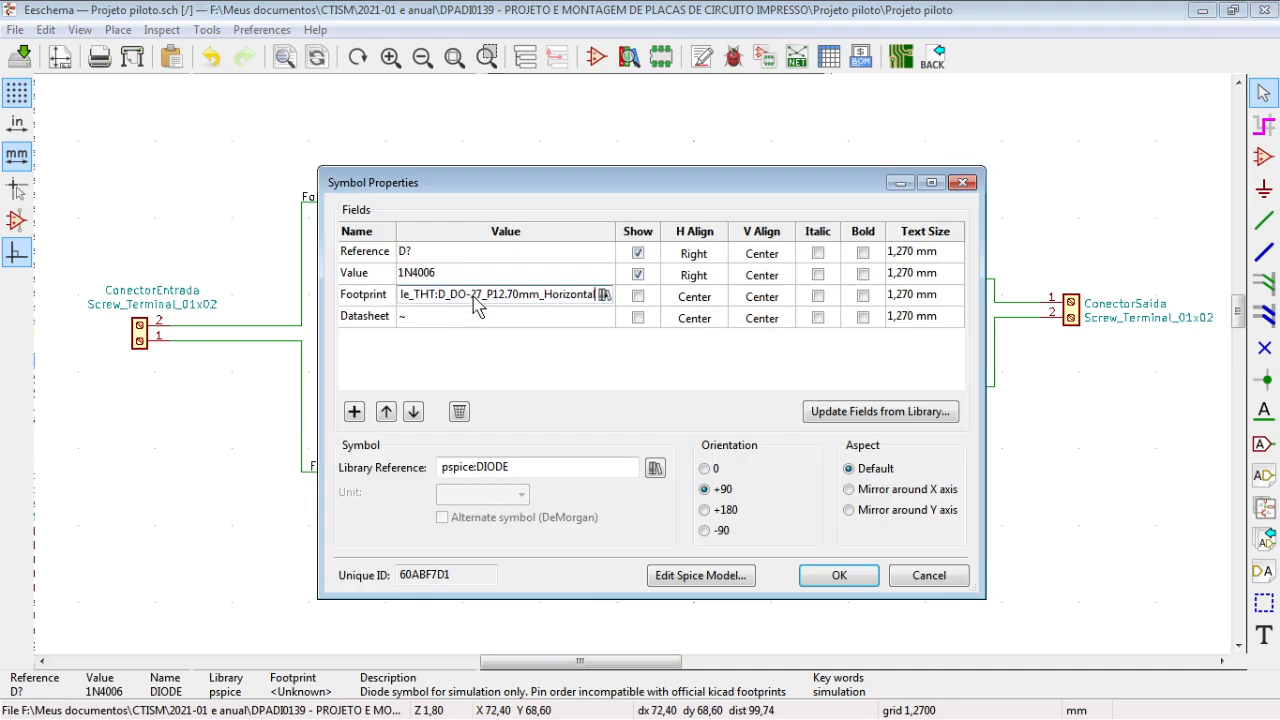
pyautogui.click(839, 575)
# Paste the D_DO-27_P12.70mm_Horizontal footprint into the lower-right diode's Footprint field, accept its properties and save the schematic.
pyautogui.doubleClick(579, 410)
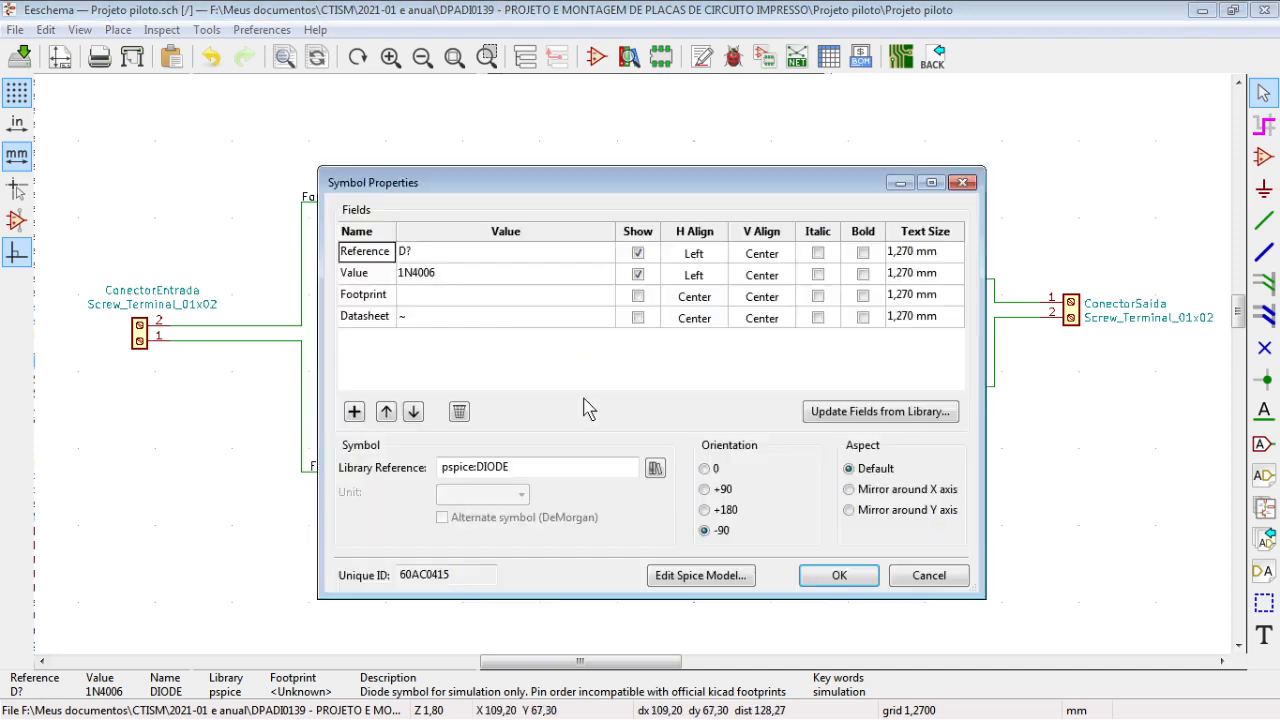
pyautogui.click(521, 296)
pyautogui.hotkey('ctrl', 'v')
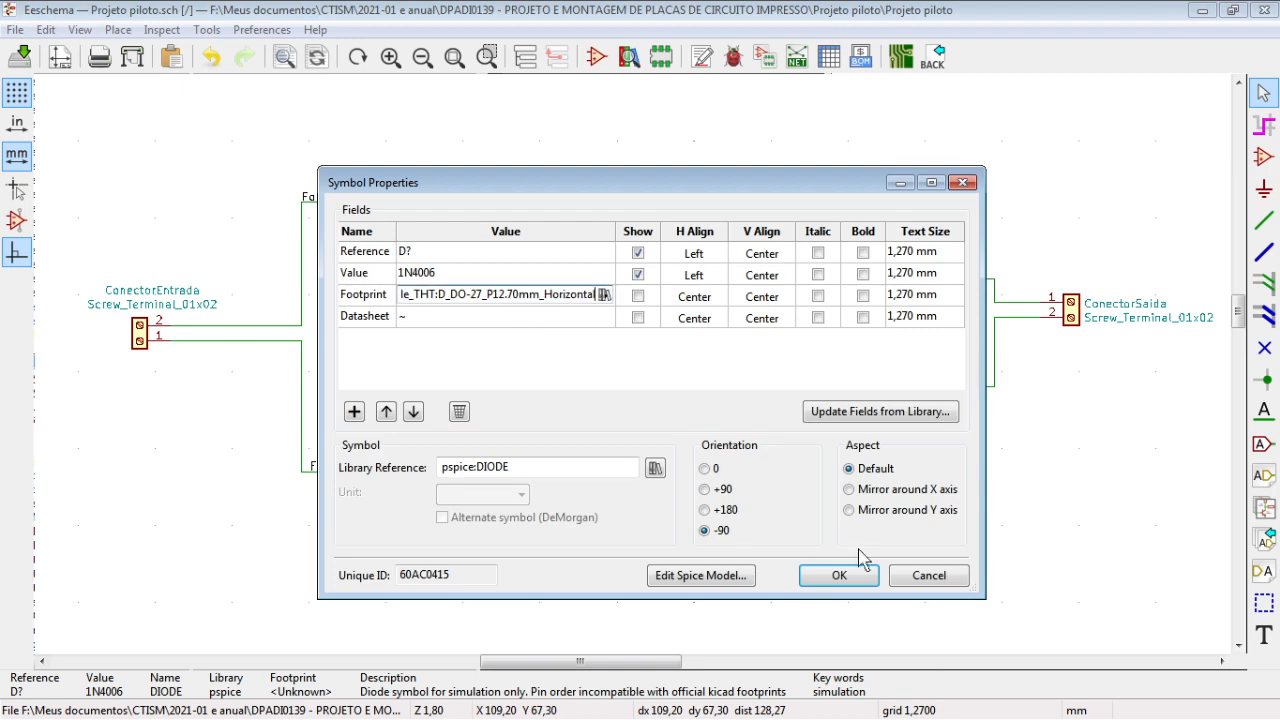
pyautogui.click(839, 575)
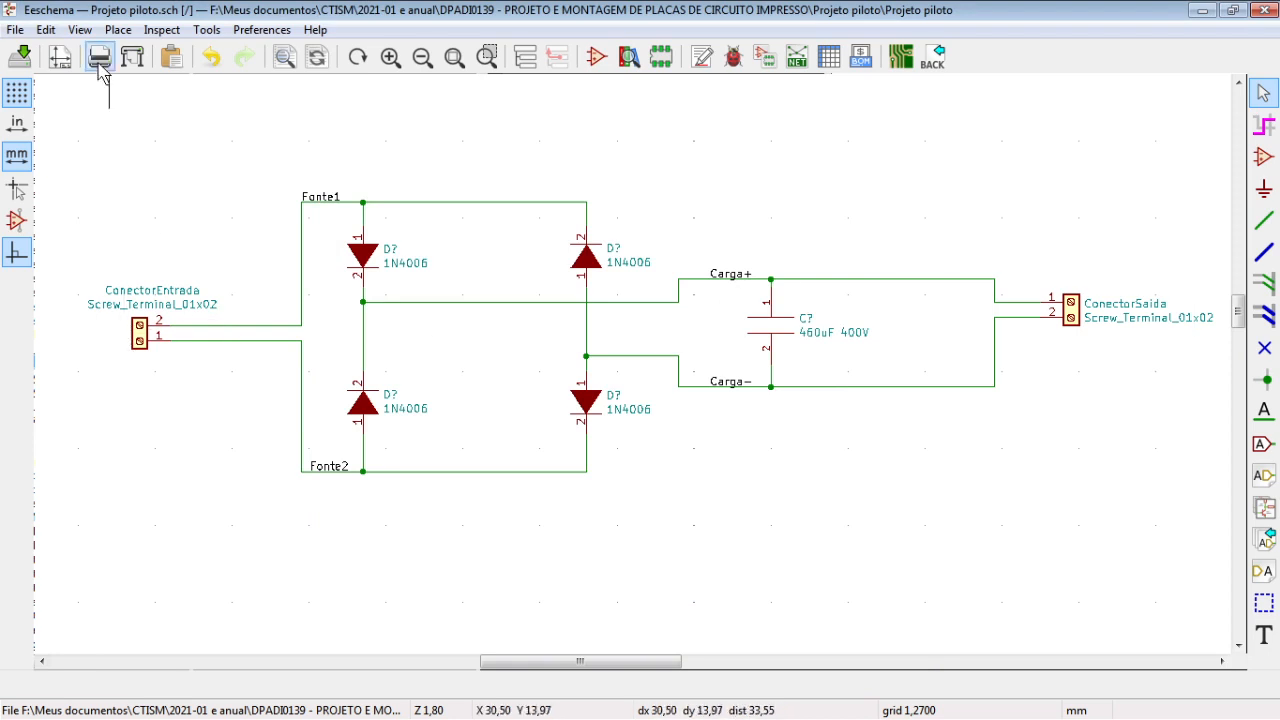
pyautogui.click(18, 30)
pyautogui.click(29, 56)
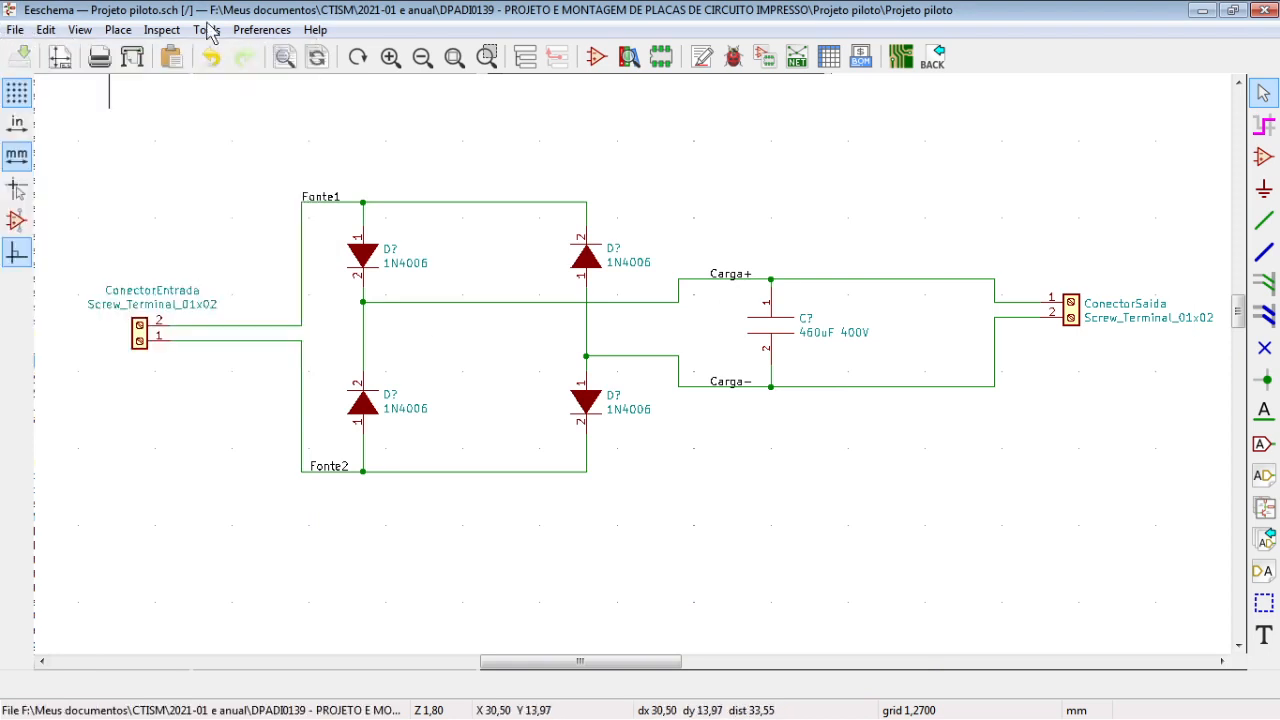
pyautogui.click(212, 30)
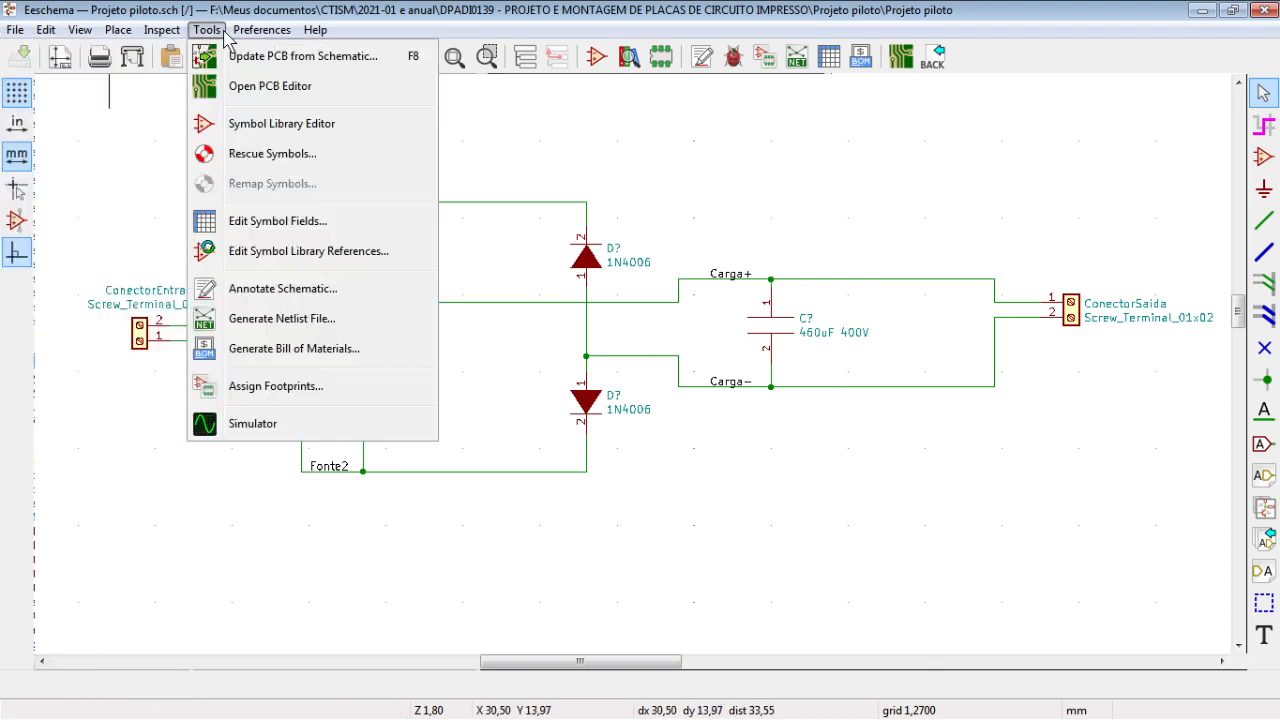
pyautogui.click(292, 388)
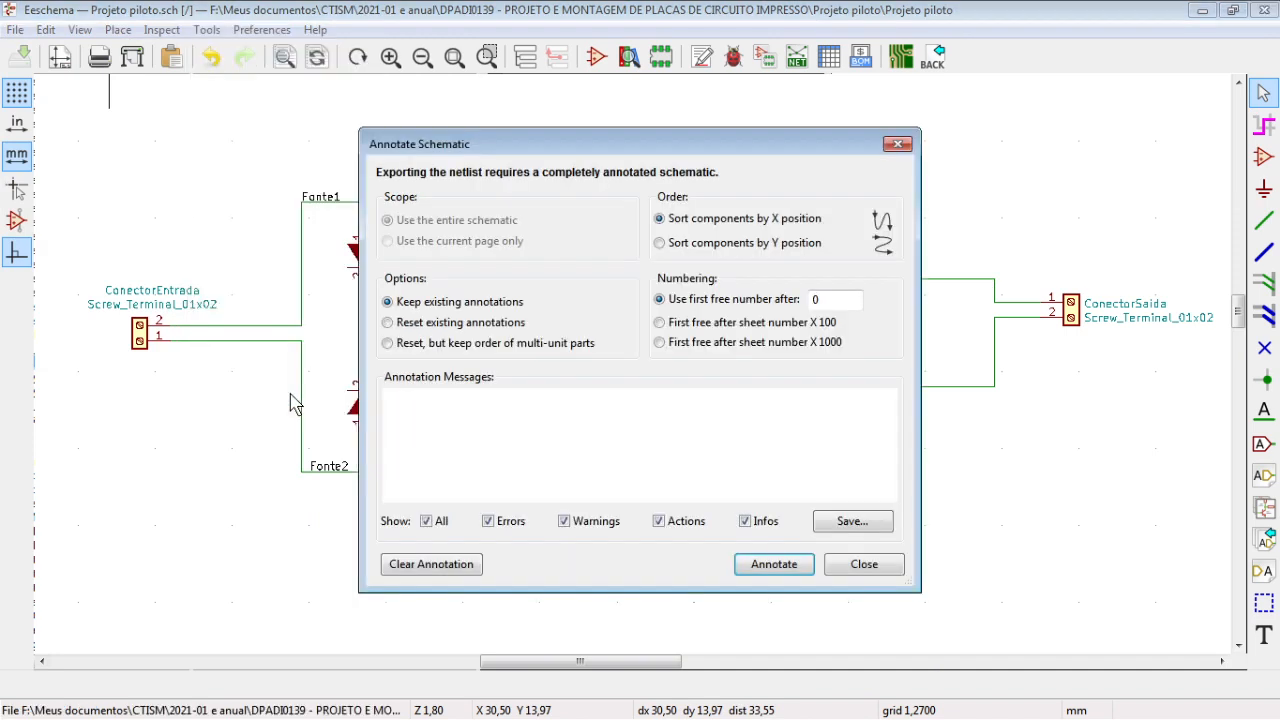
pyautogui.click(888, 570)
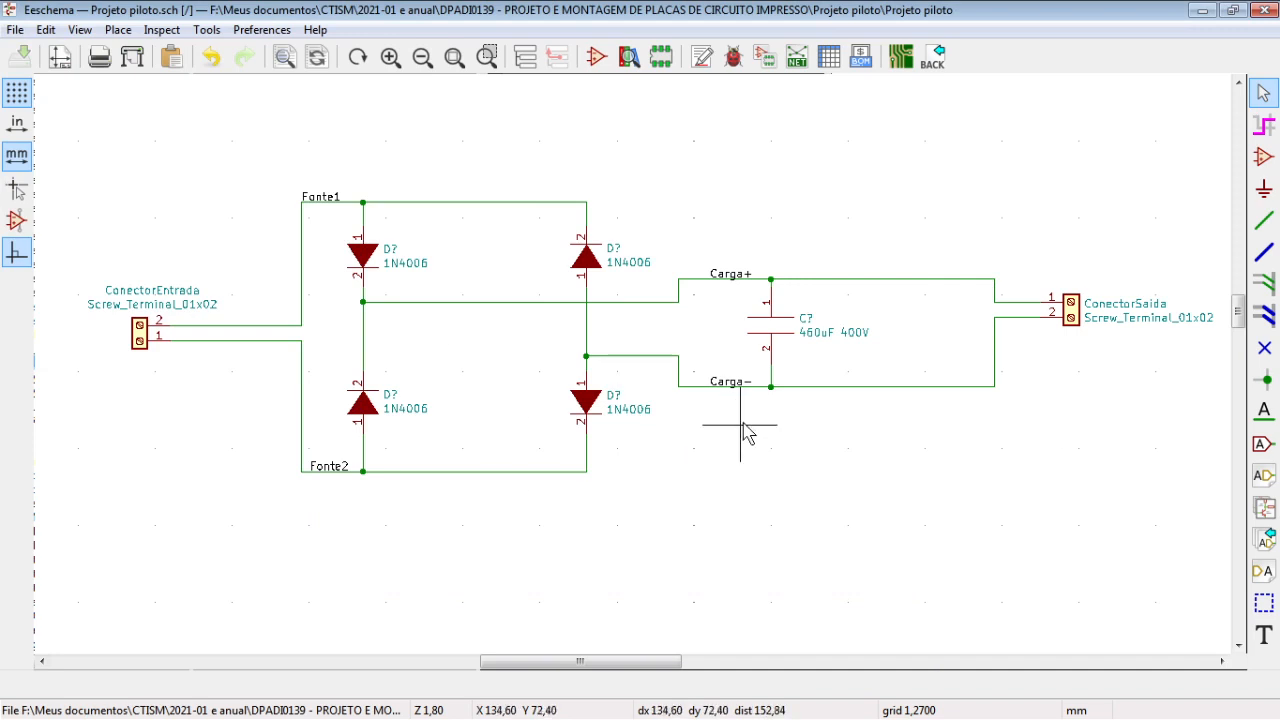
pyautogui.scroll(1, 396, 260)
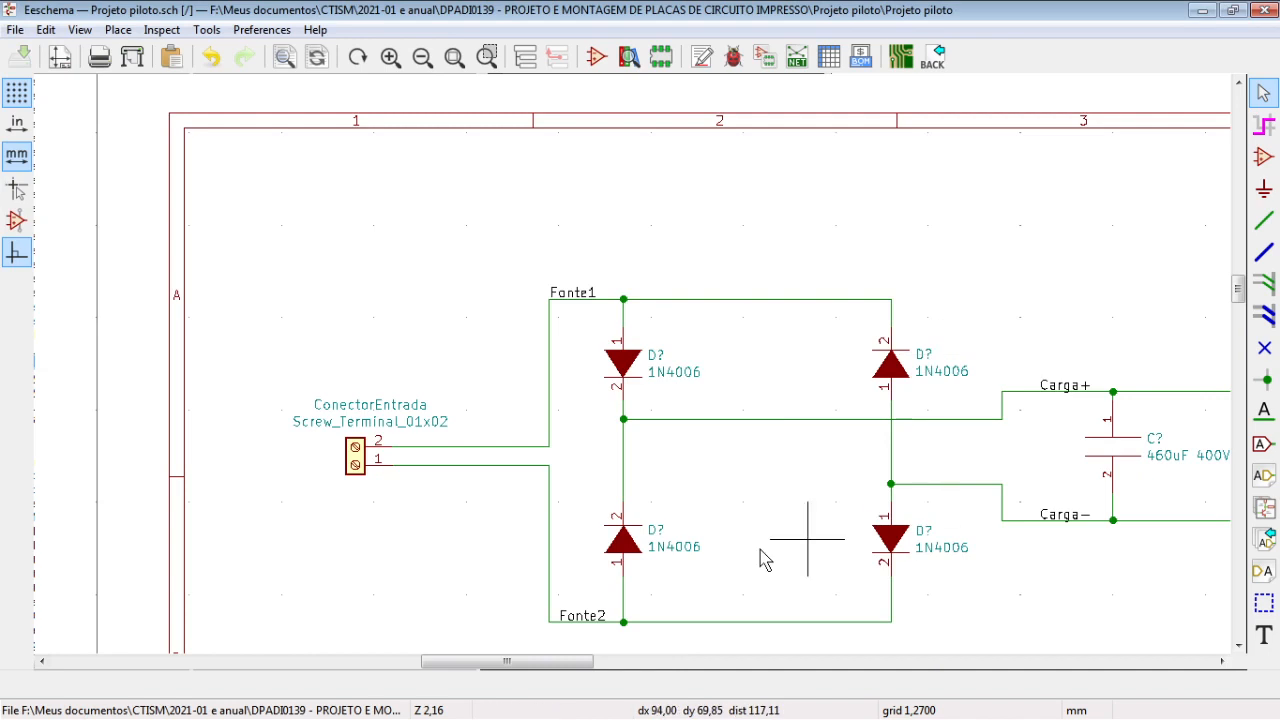
pyautogui.moveTo(574, 662); pyautogui.dragTo(634, 666)
pyautogui.scroll(-3, 640, 372)
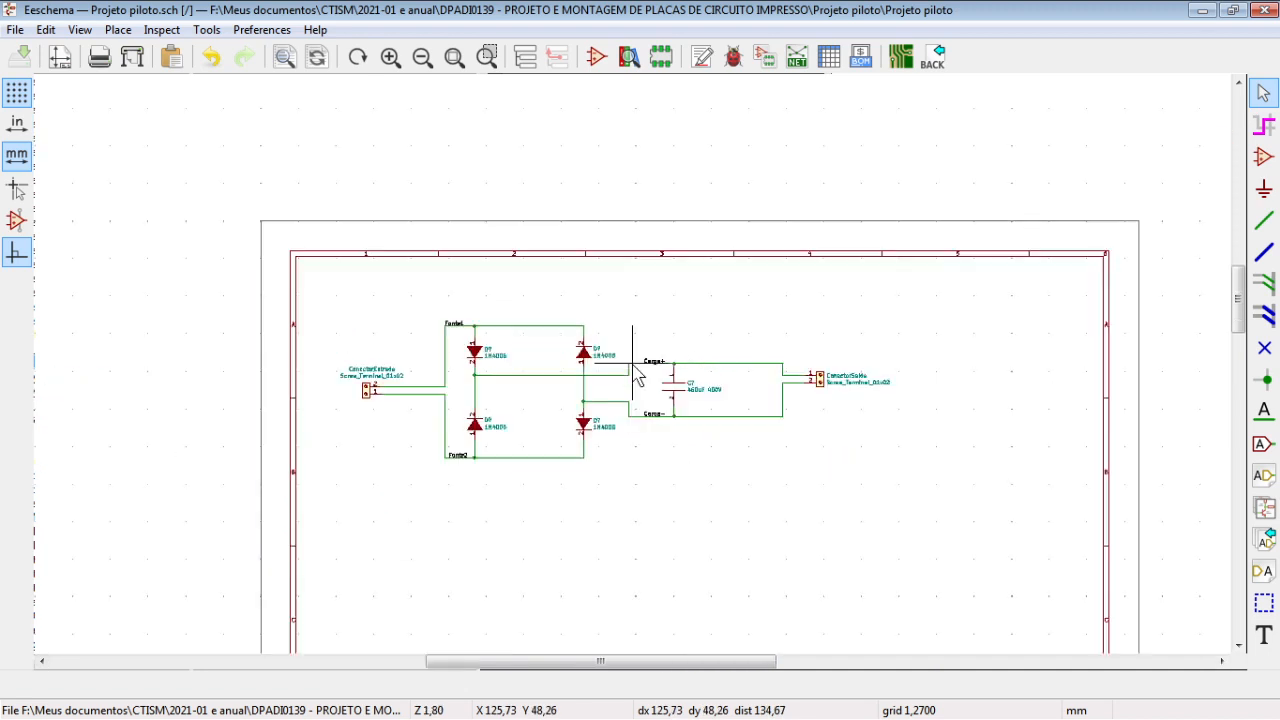
pyautogui.scroll(3, 640, 372)
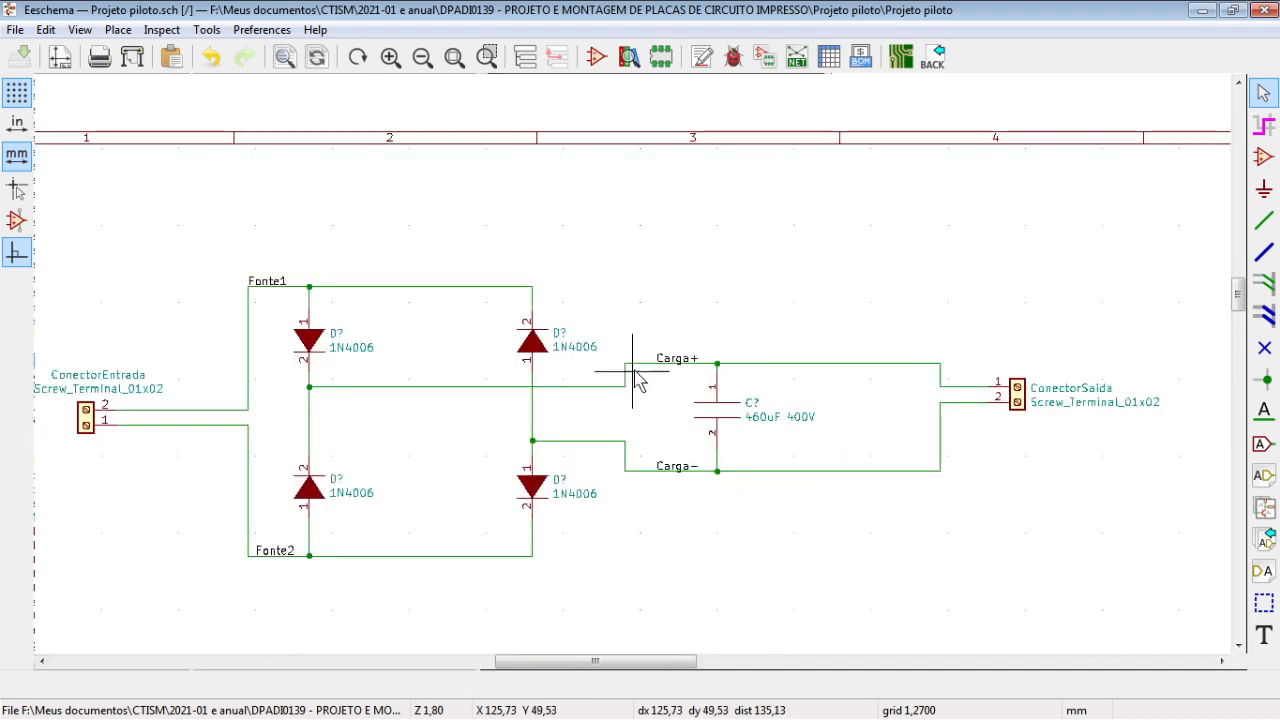
# Annotate the entire schematic, keeping existing annotations and sorting components by X position, and close the annotation dialog.
pyautogui.click(262, 30)
pyautogui.moveTo(206, 30)
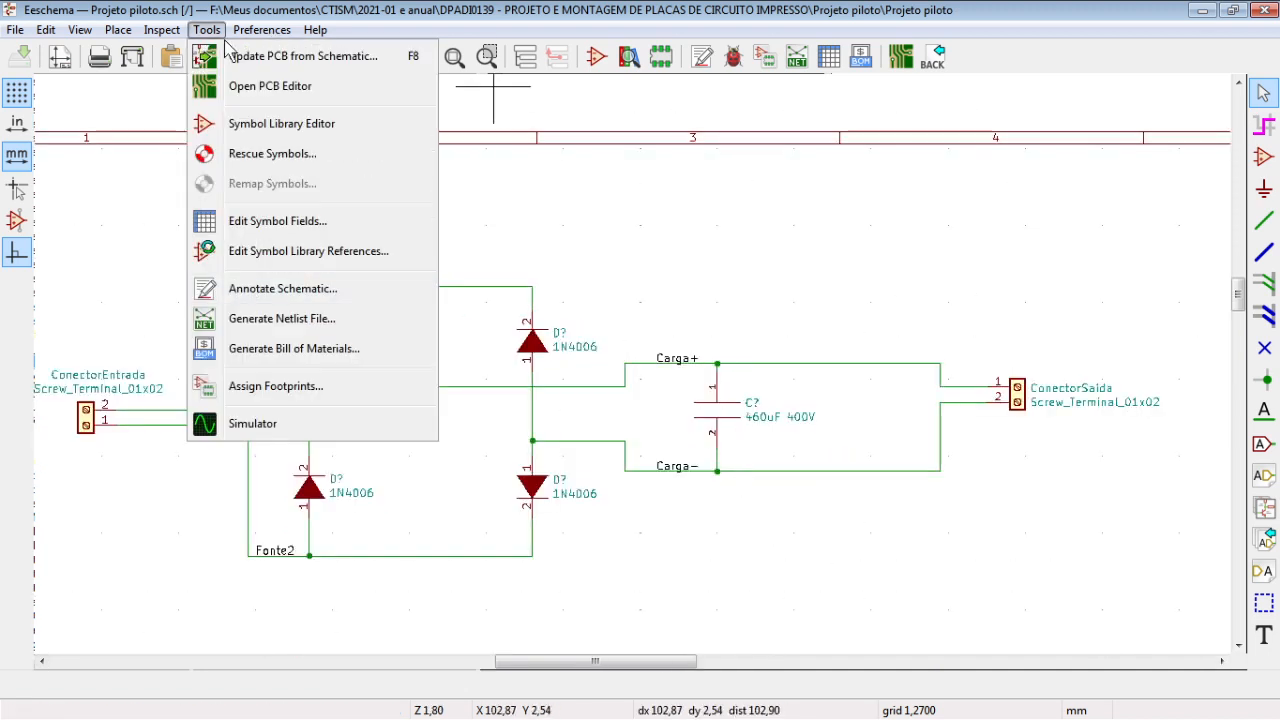
pyautogui.click(283, 289)
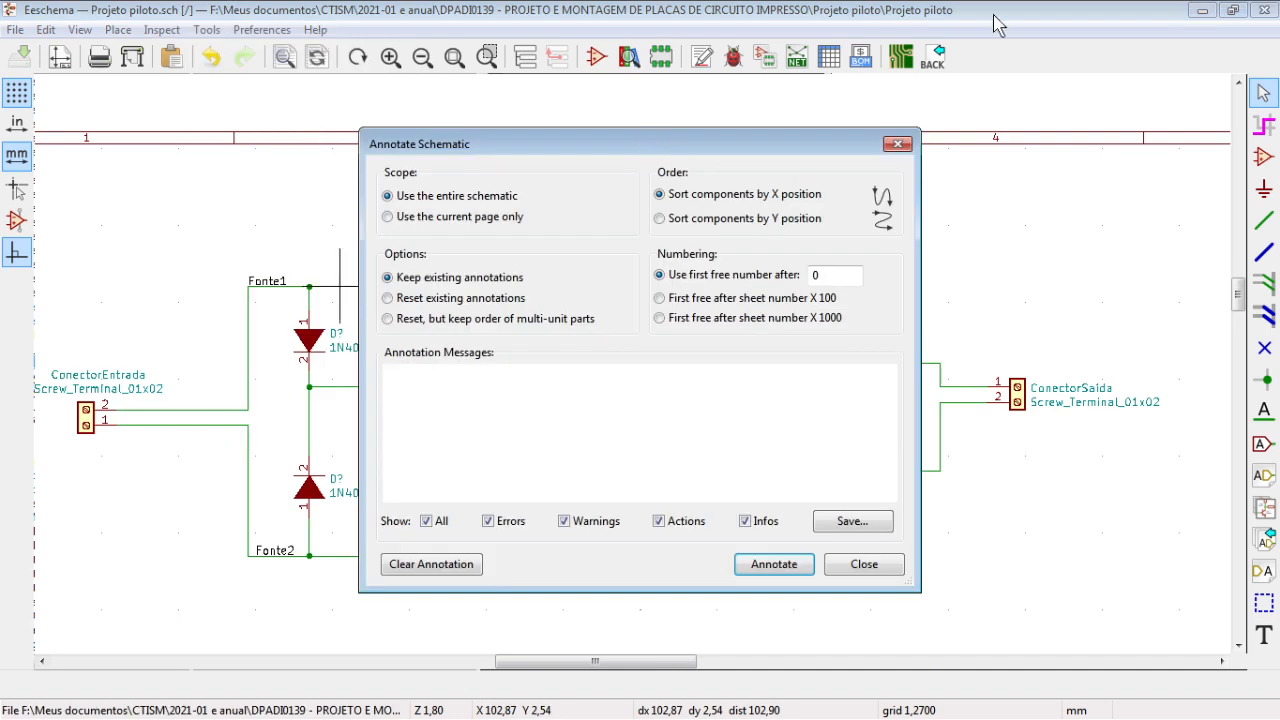
pyautogui.moveTo(670, 142); pyautogui.dragTo(979, 40)
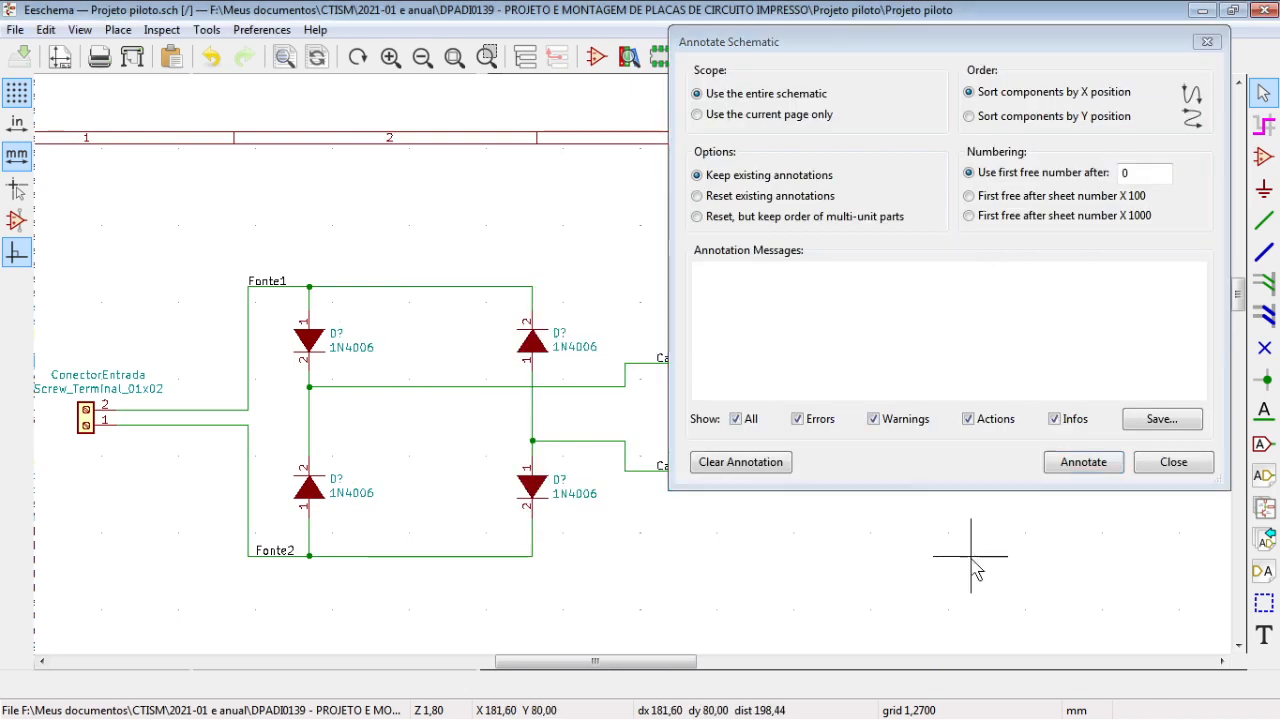
pyautogui.scroll(-1, 917, 532)
pyautogui.scroll(3, 633, 364)
pyautogui.scroll(-5, 633, 364)
pyautogui.scroll(-1, 633, 375)
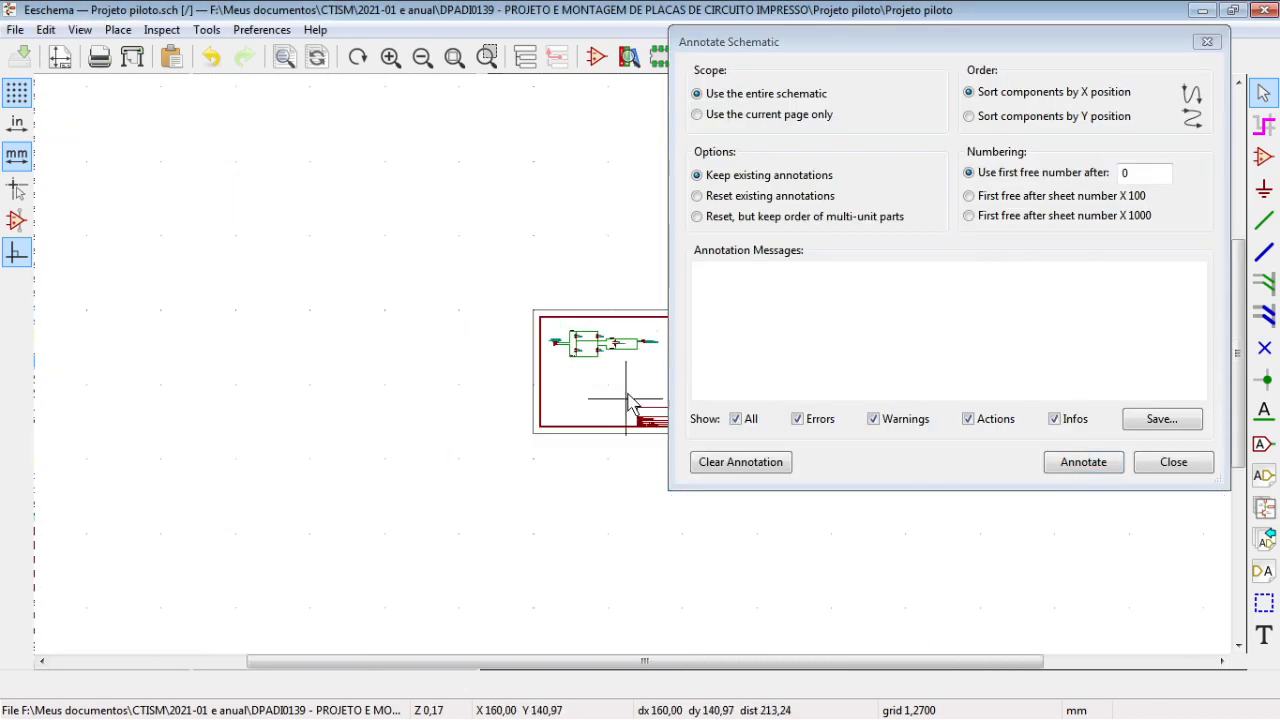
pyautogui.scroll(2, 630, 372)
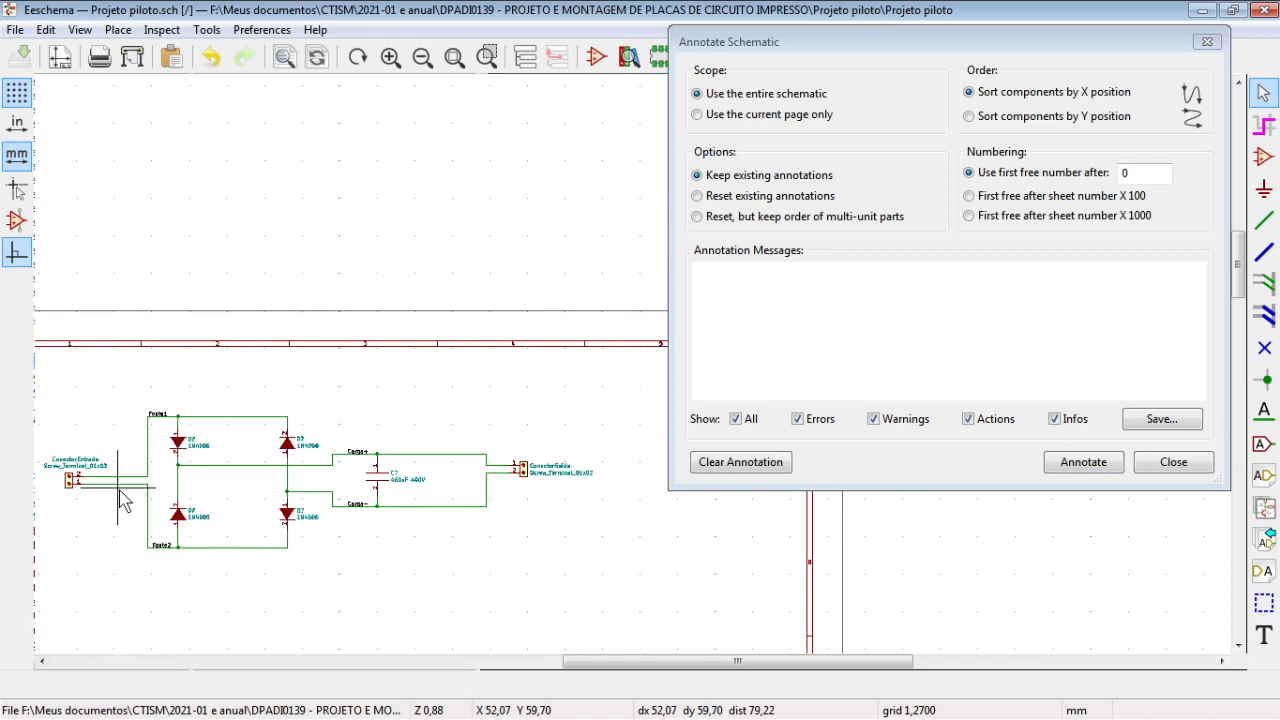
pyautogui.scroll(1, 276, 487)
pyautogui.moveTo(629, 652); pyautogui.dragTo(814, 662)
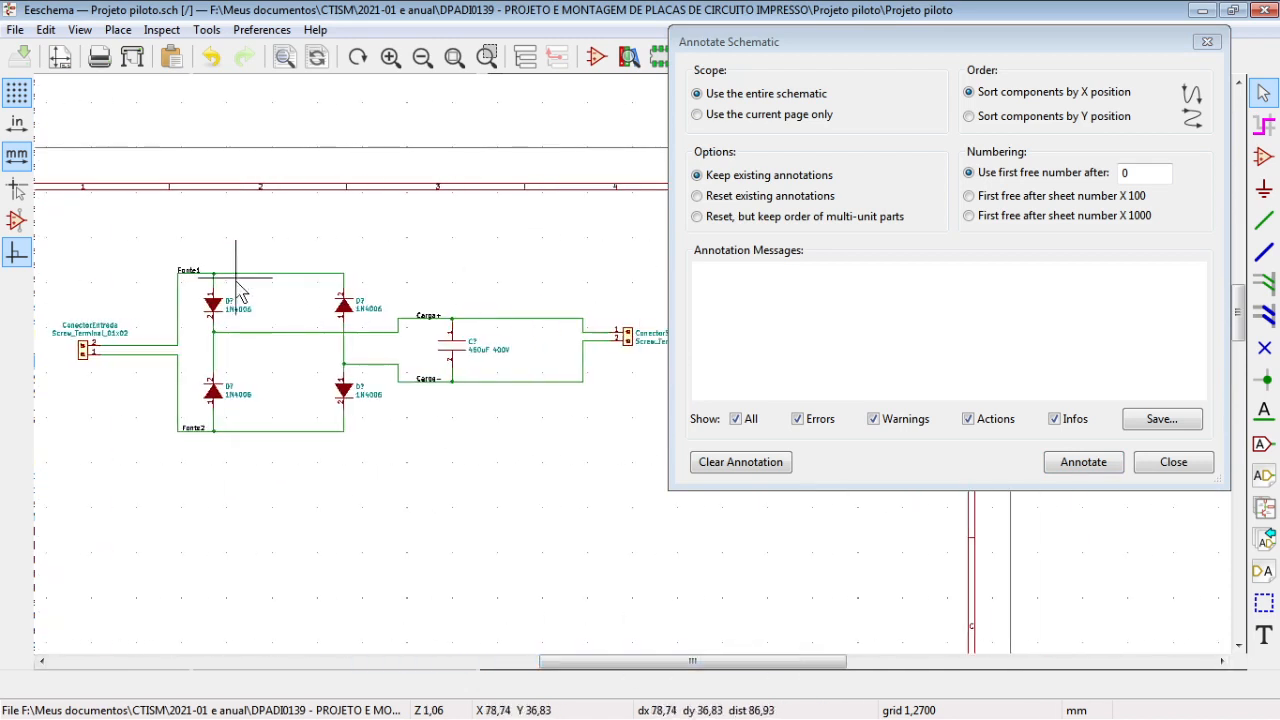
pyautogui.click(1083, 462)
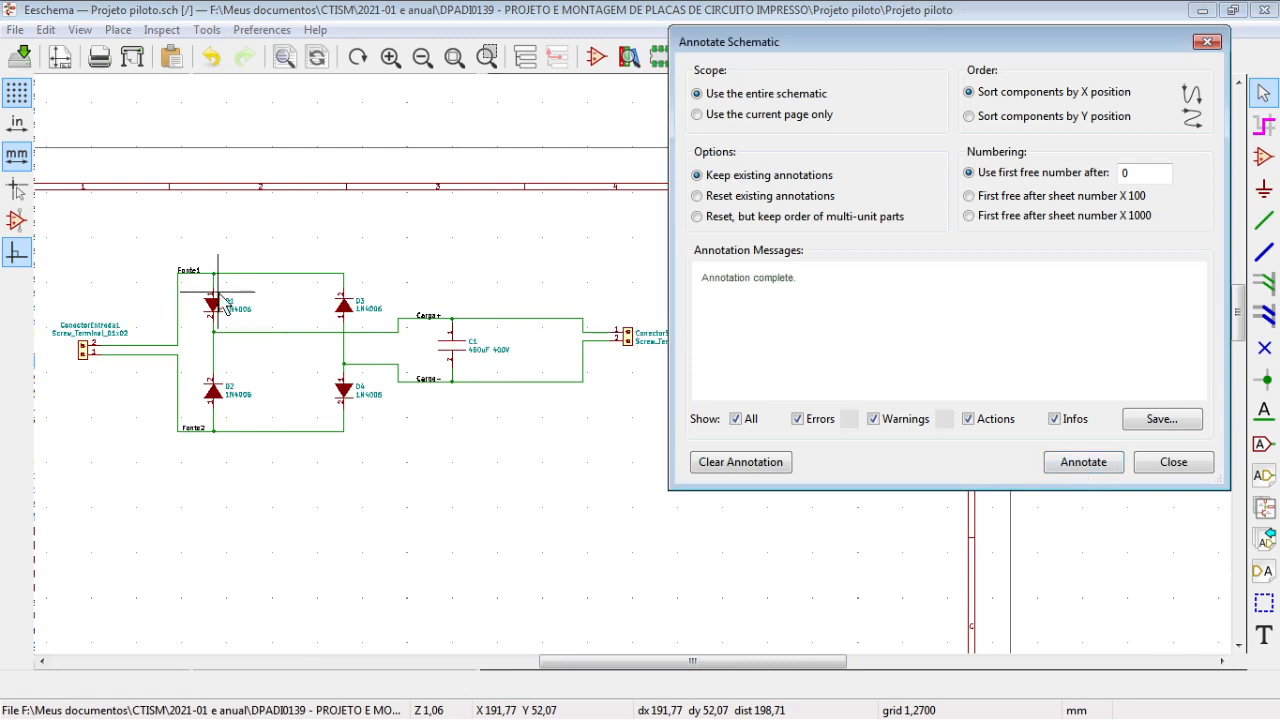
pyautogui.click(216, 308)
pyautogui.scroll(1, 216, 308)
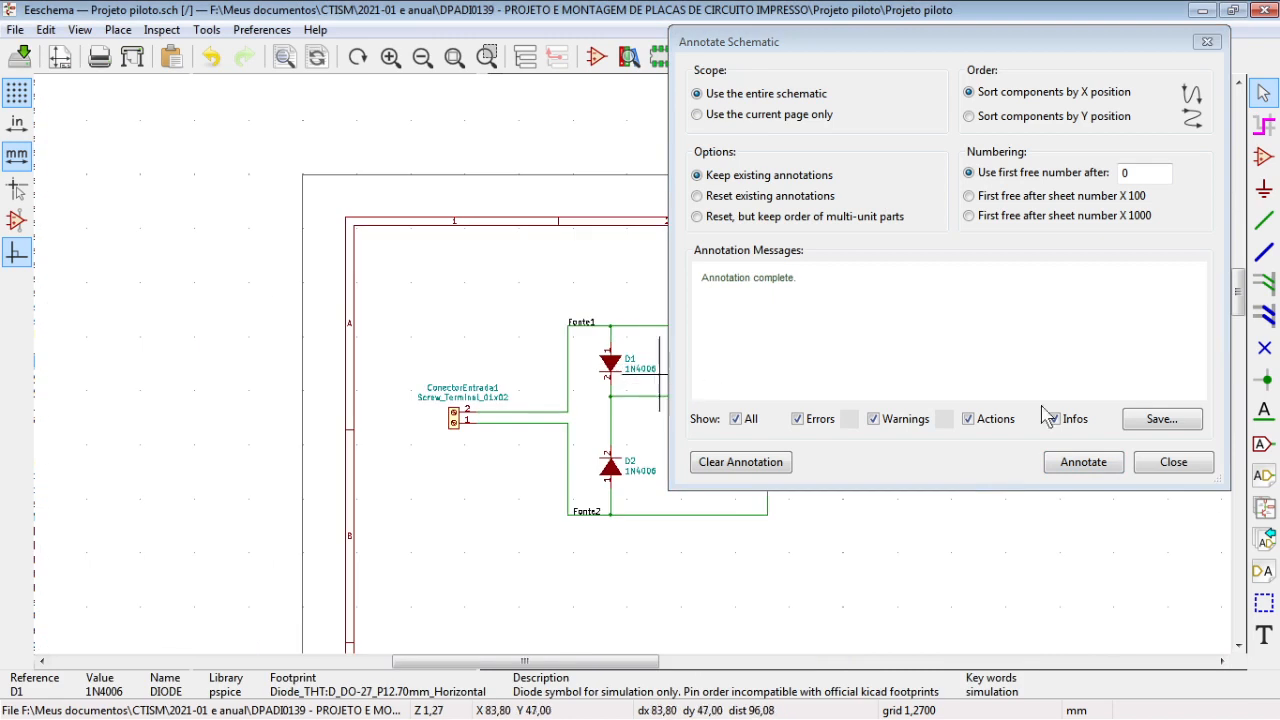
pyautogui.click(1174, 463)
# Examine the reference designators of the diodes, capacitor and connectors on the annotated schematic.
pyautogui.scroll(1, 637, 375)
pyautogui.scroll(4, 637, 375)
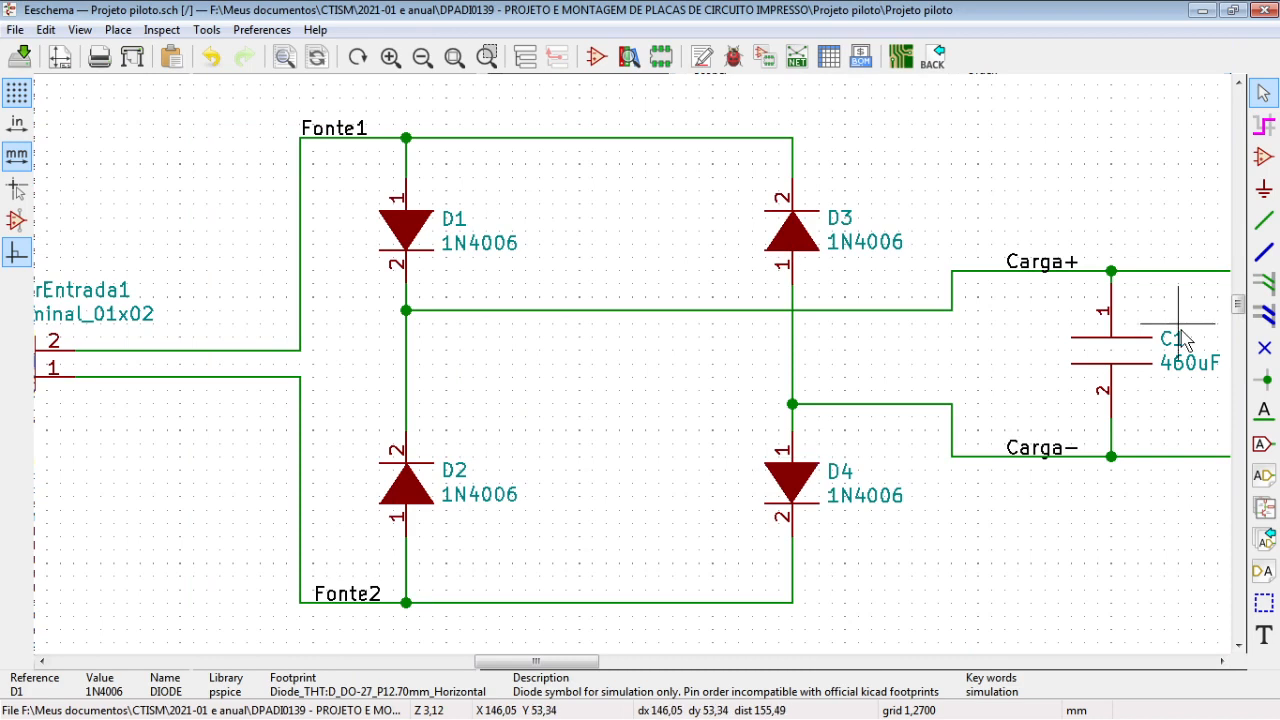
pyautogui.scroll(-5, 640, 368)
pyautogui.scroll(1, 637, 375)
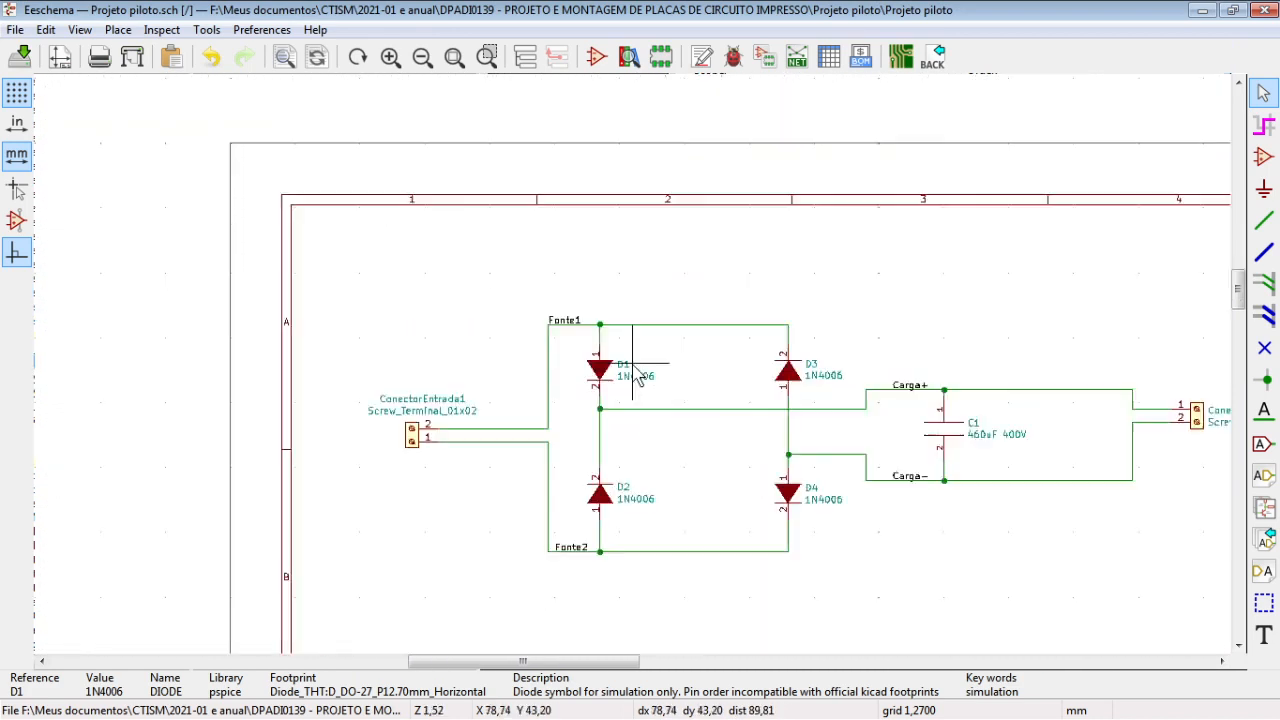
pyautogui.scroll(1, 637, 375)
pyautogui.scroll(-3, 638, 378)
pyautogui.scroll(7, 640, 382)
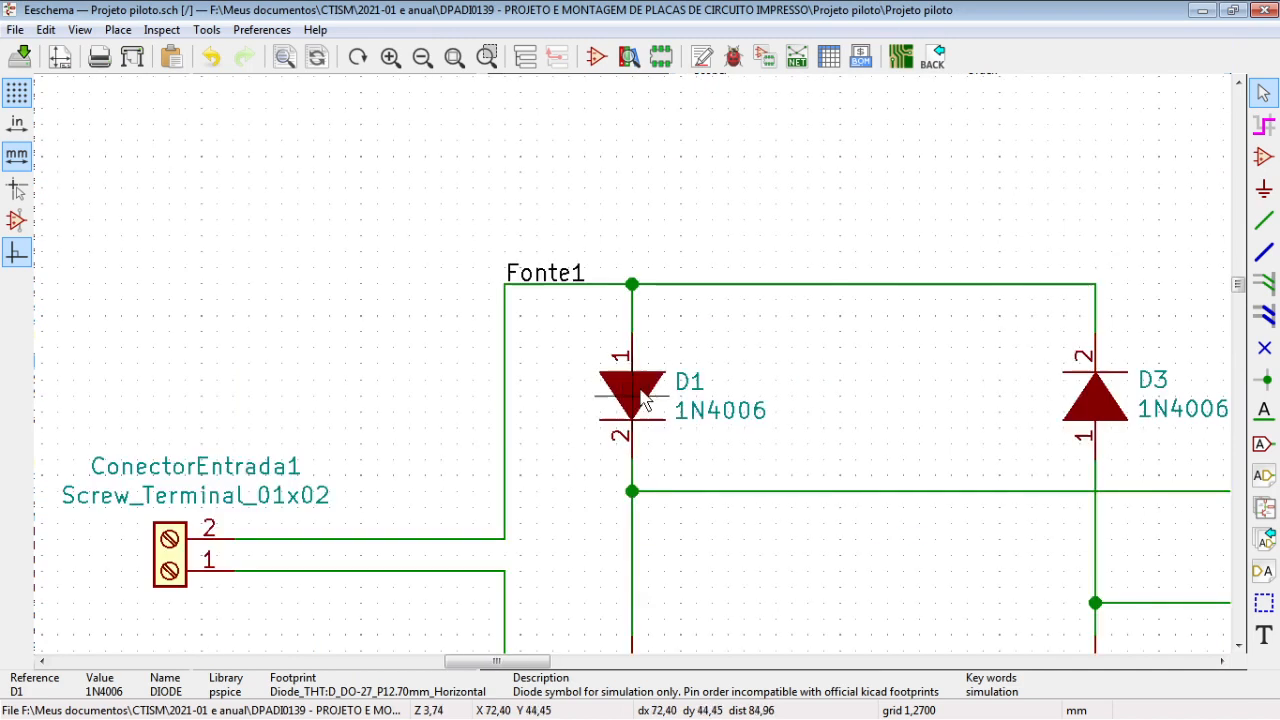
pyautogui.scroll(-1, 645, 398)
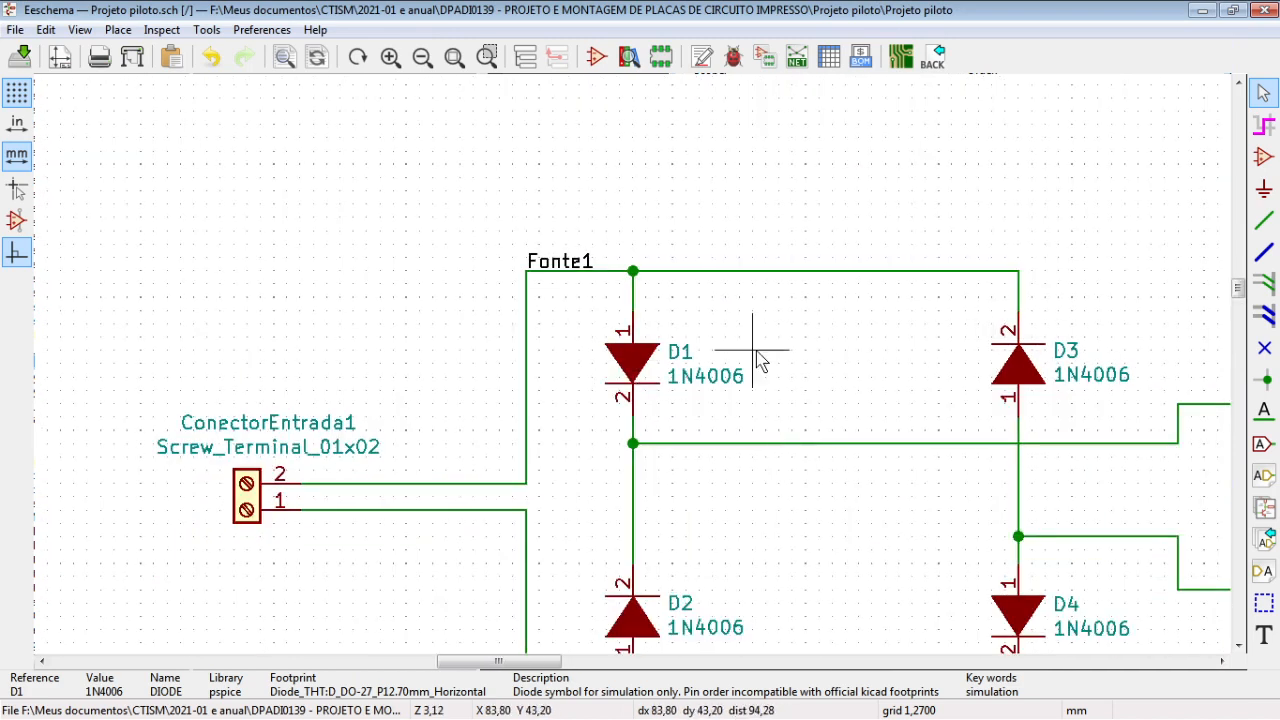
pyautogui.scroll(-3, 757, 360)
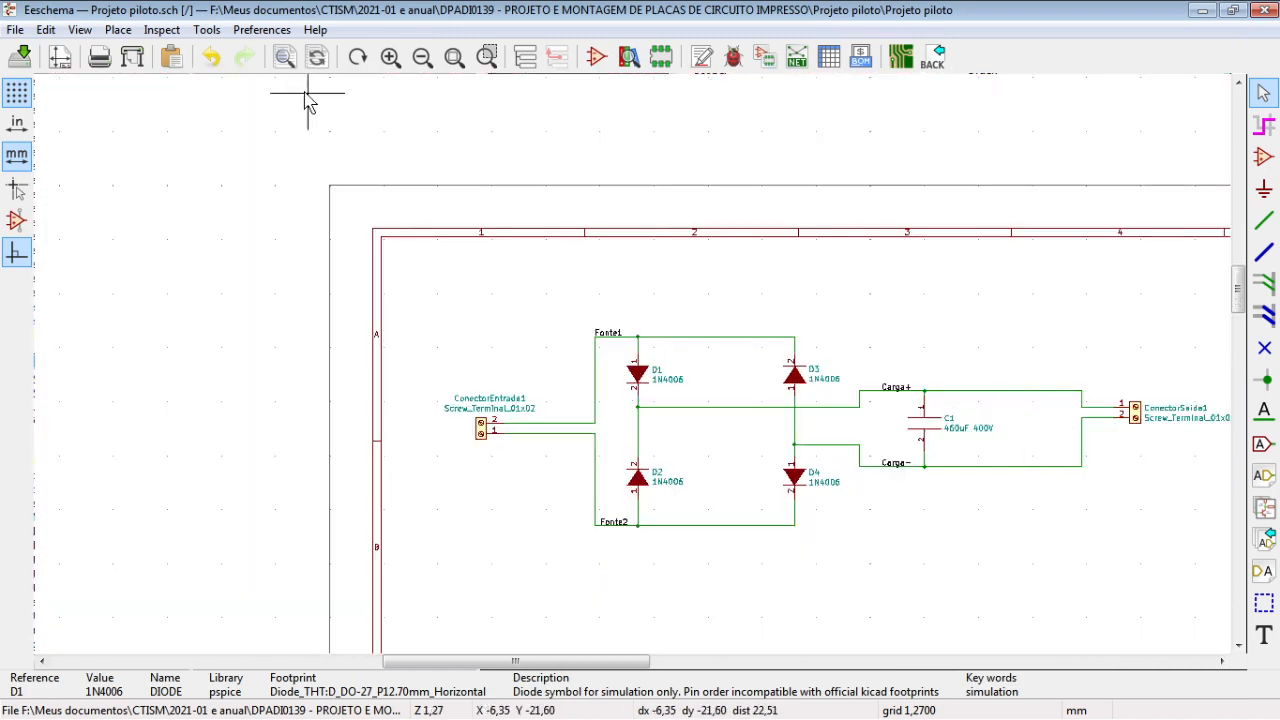
# Open the footprint assignment tool and widen the symbol assignments list to read the full footprint names.
pyautogui.click(206, 29)
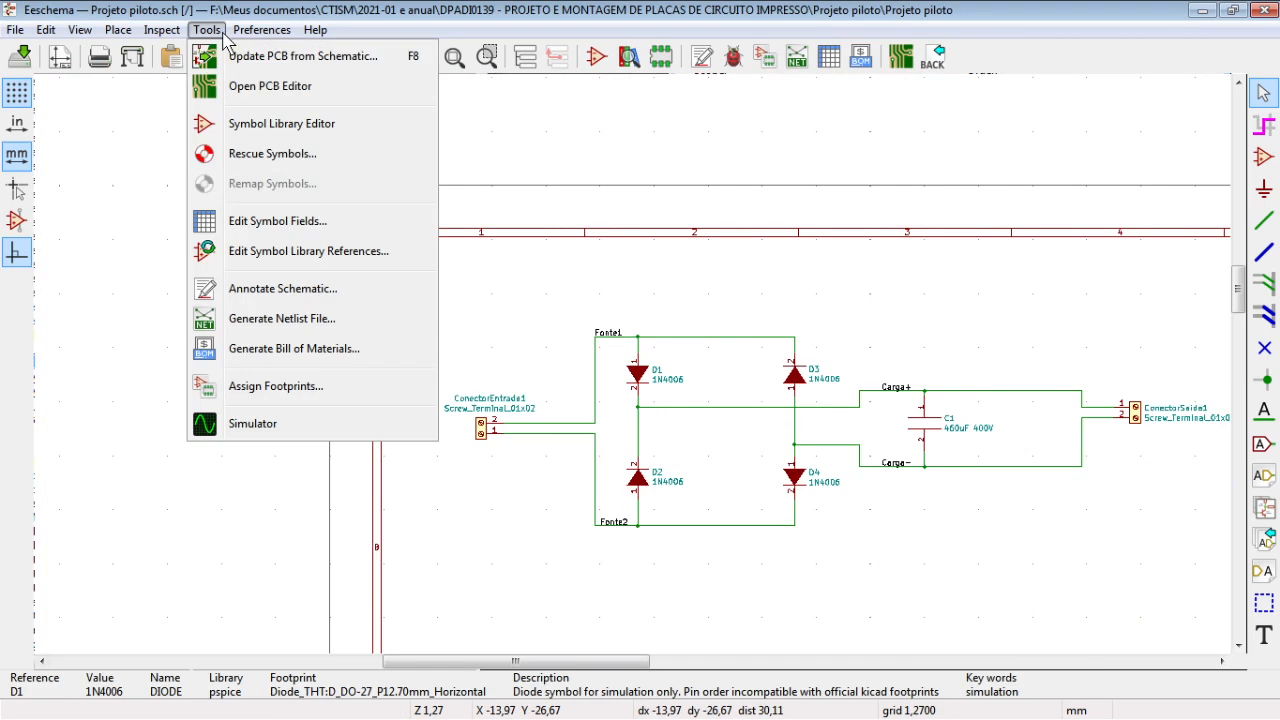
pyautogui.click(298, 390)
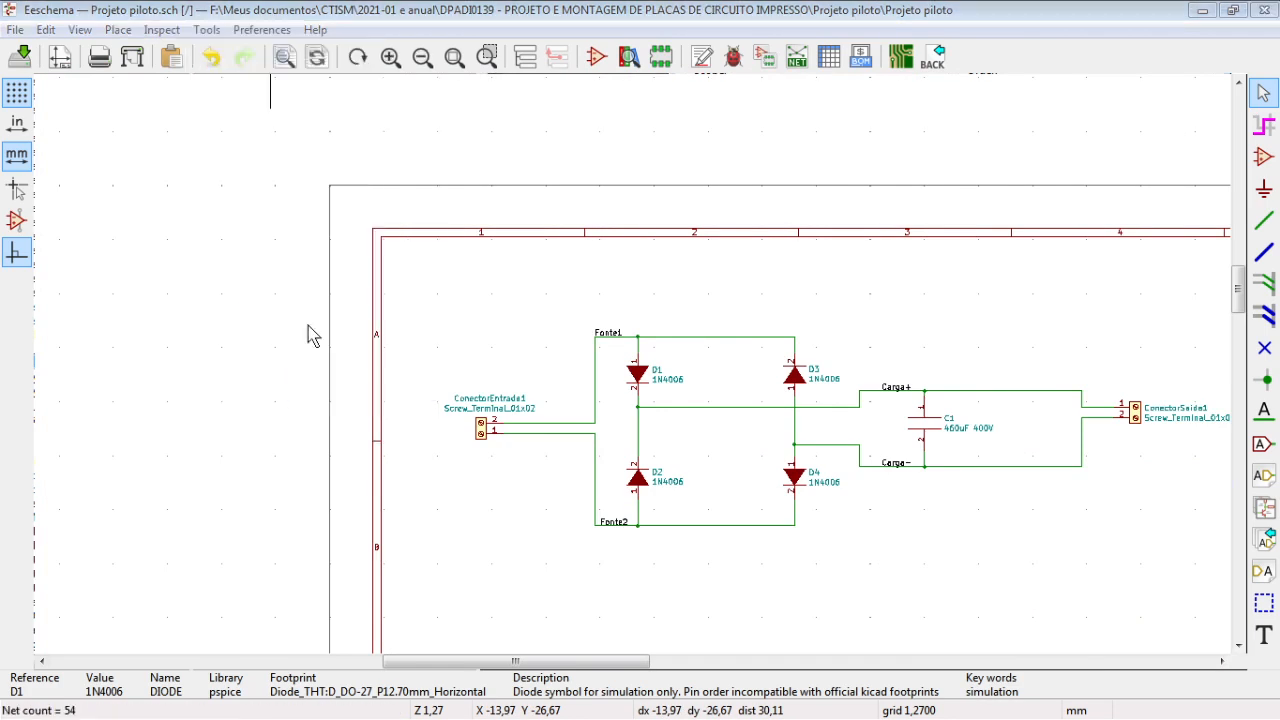
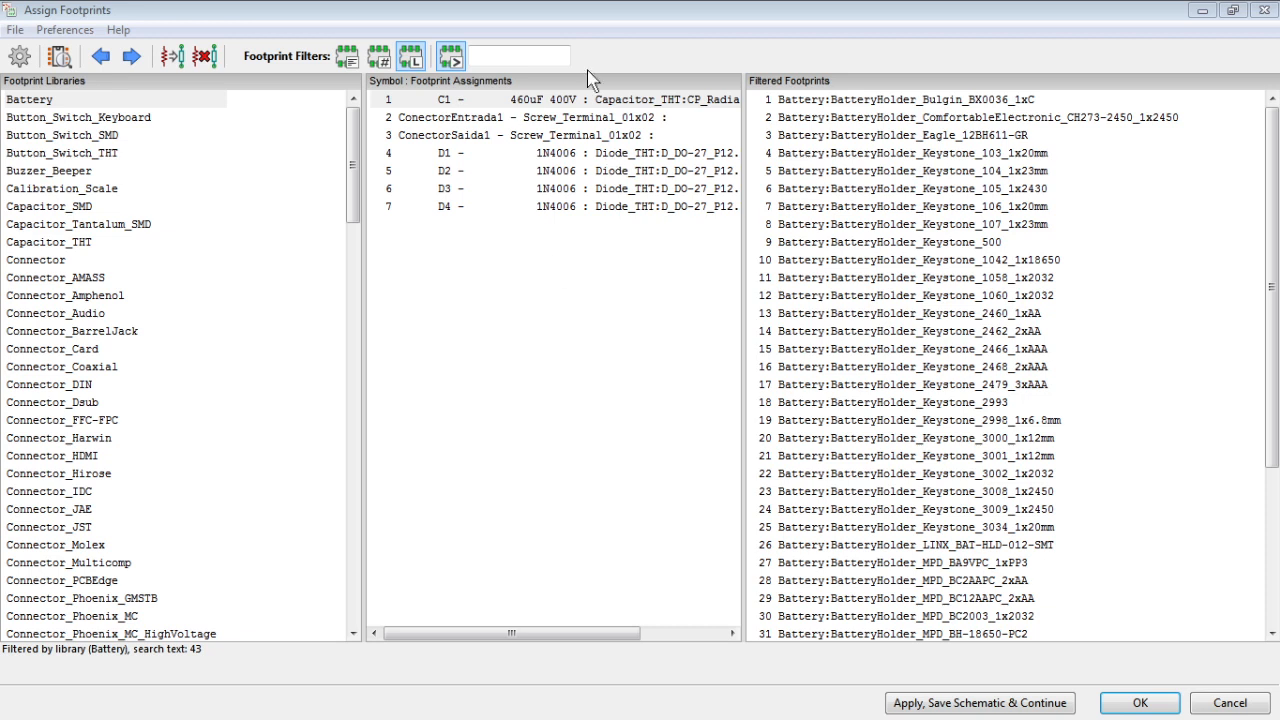
pyautogui.moveTo(745, 133); pyautogui.dragTo(824, 133)
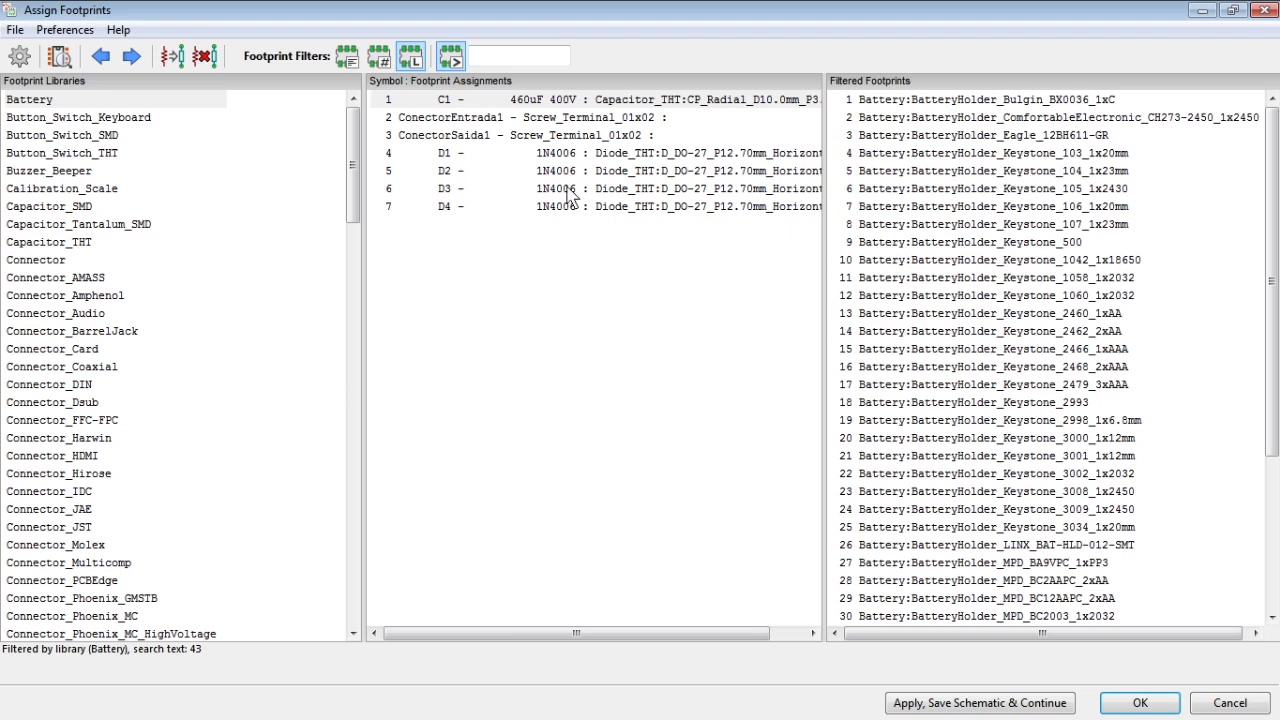
pyautogui.moveTo(590, 636); pyautogui.dragTo(626, 636)
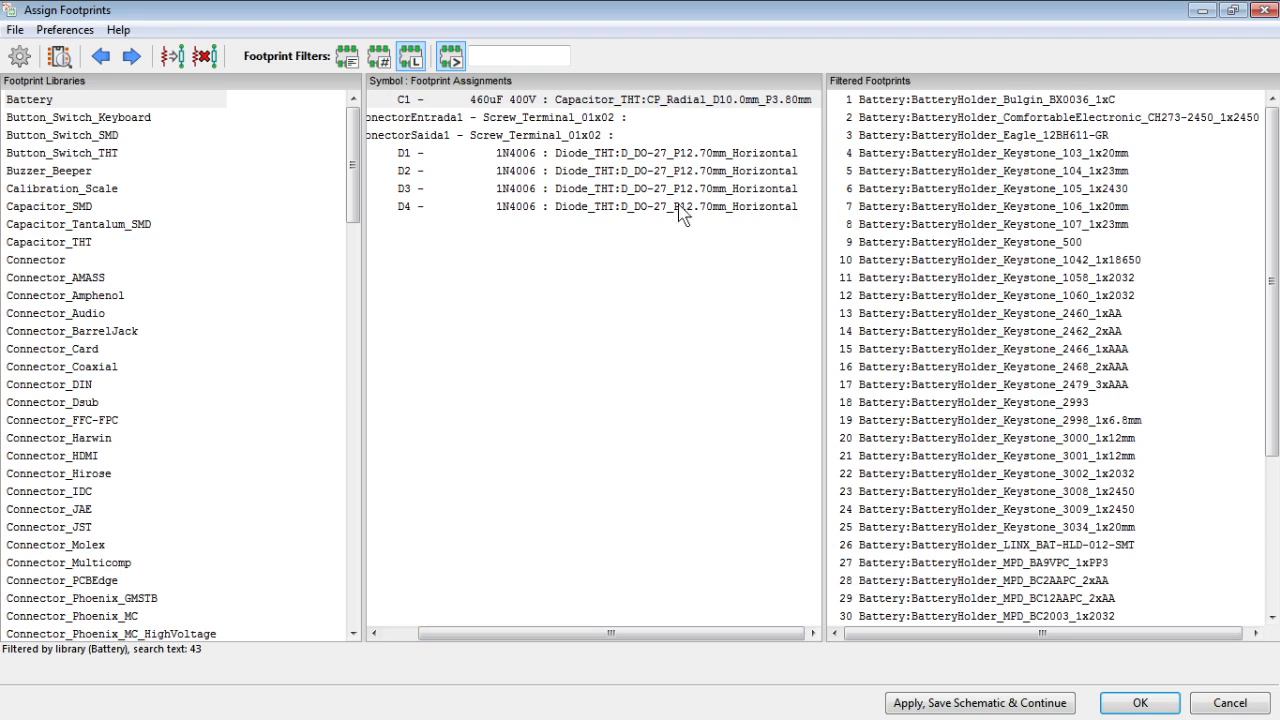
# Select the ConectorEntrada1 symbol in the footprint assignments and list the footprints of the Connector_PinHeader_2.54mm library.
pyautogui.click(523, 134)
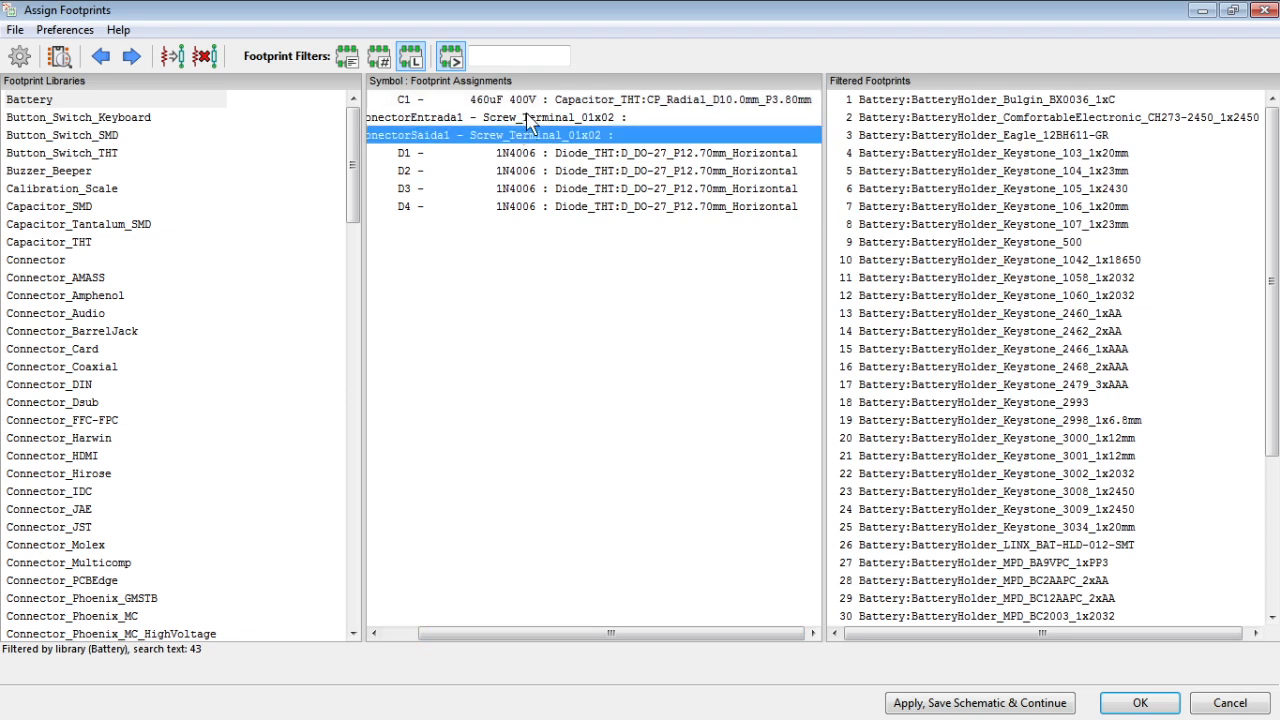
pyautogui.click(525, 117)
pyautogui.moveTo(570, 632); pyautogui.dragTo(503, 183)
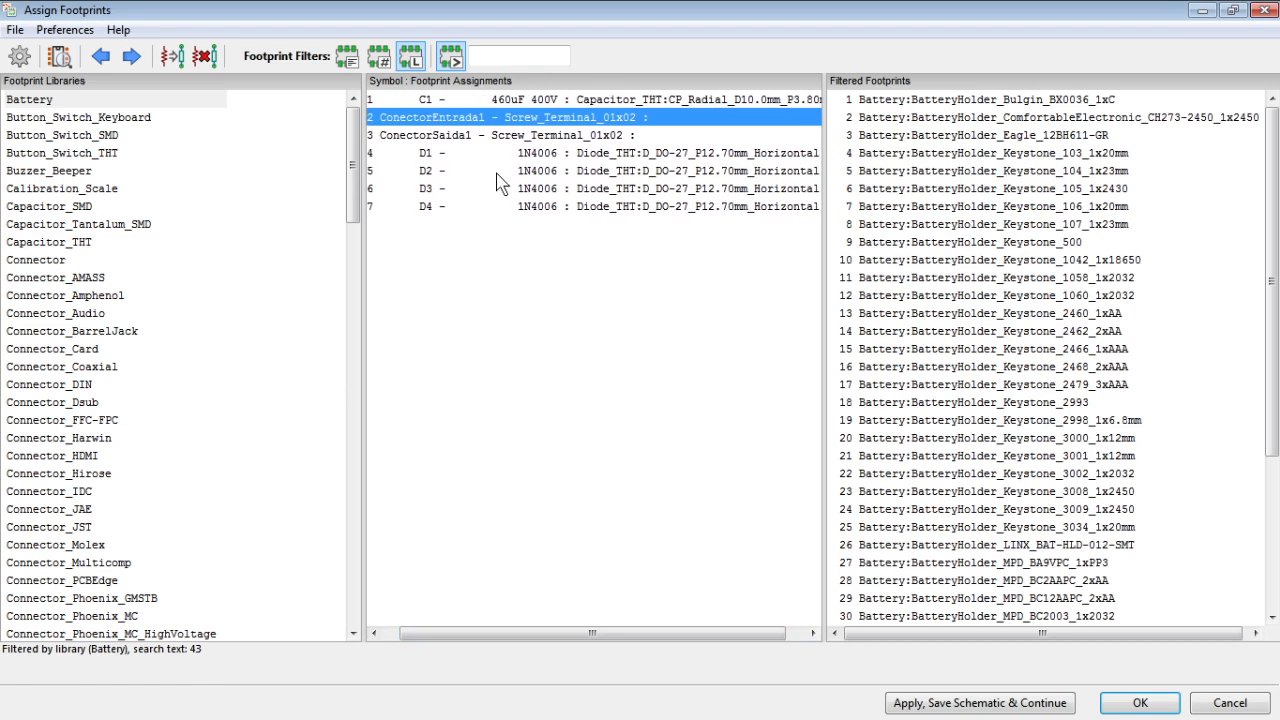
pyautogui.click(482, 140)
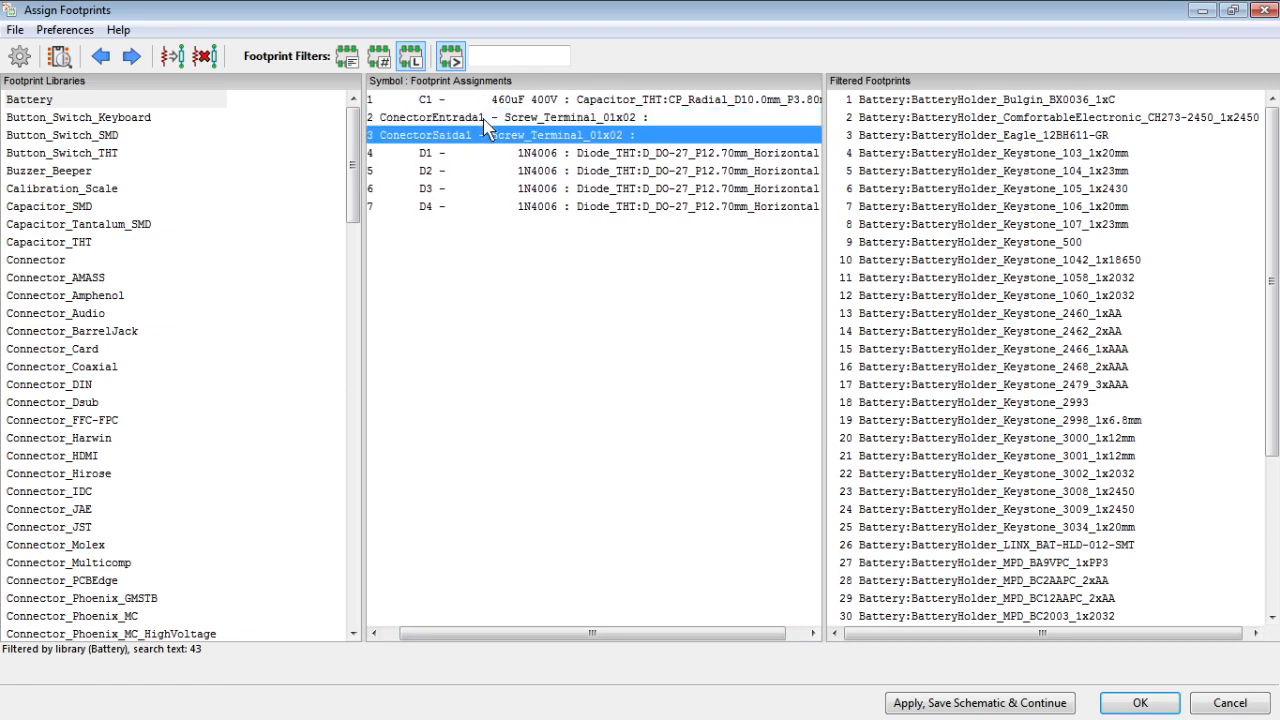
pyautogui.click(490, 119)
pyautogui.click(506, 136)
pyautogui.click(501, 120)
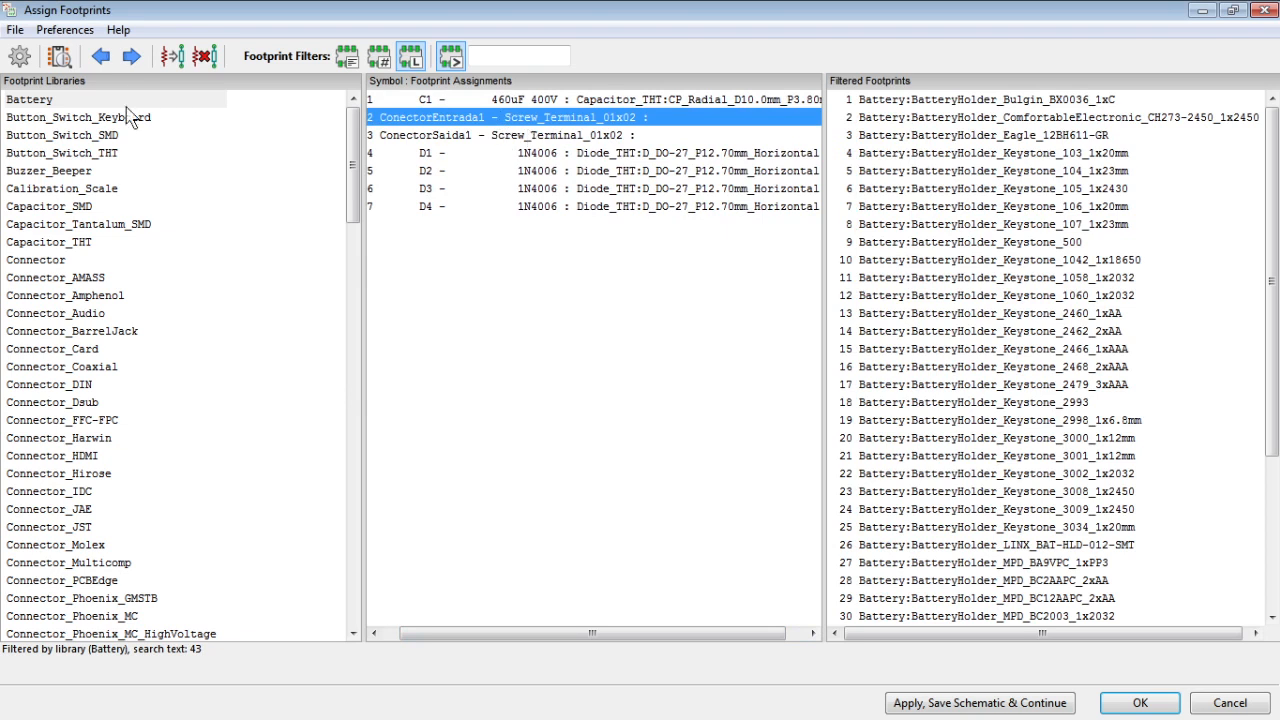
pyautogui.moveTo(357, 150); pyautogui.dragTo(352, 253)
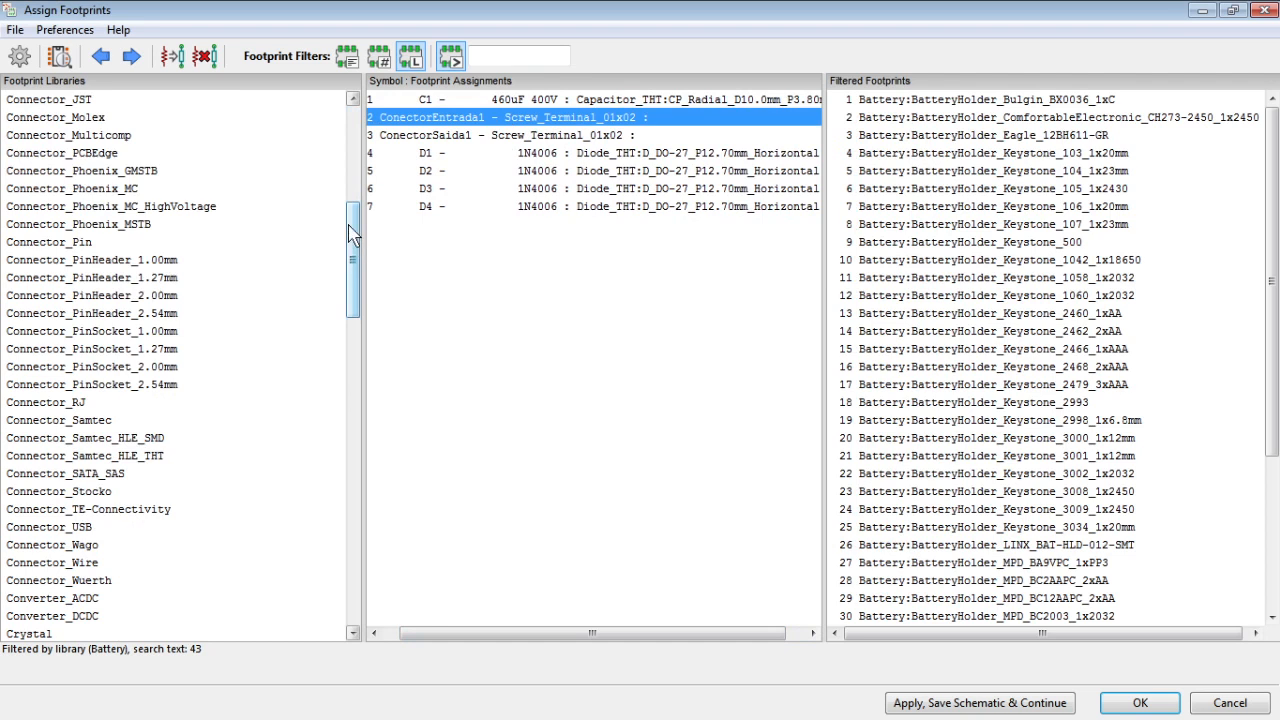
pyautogui.click(143, 316)
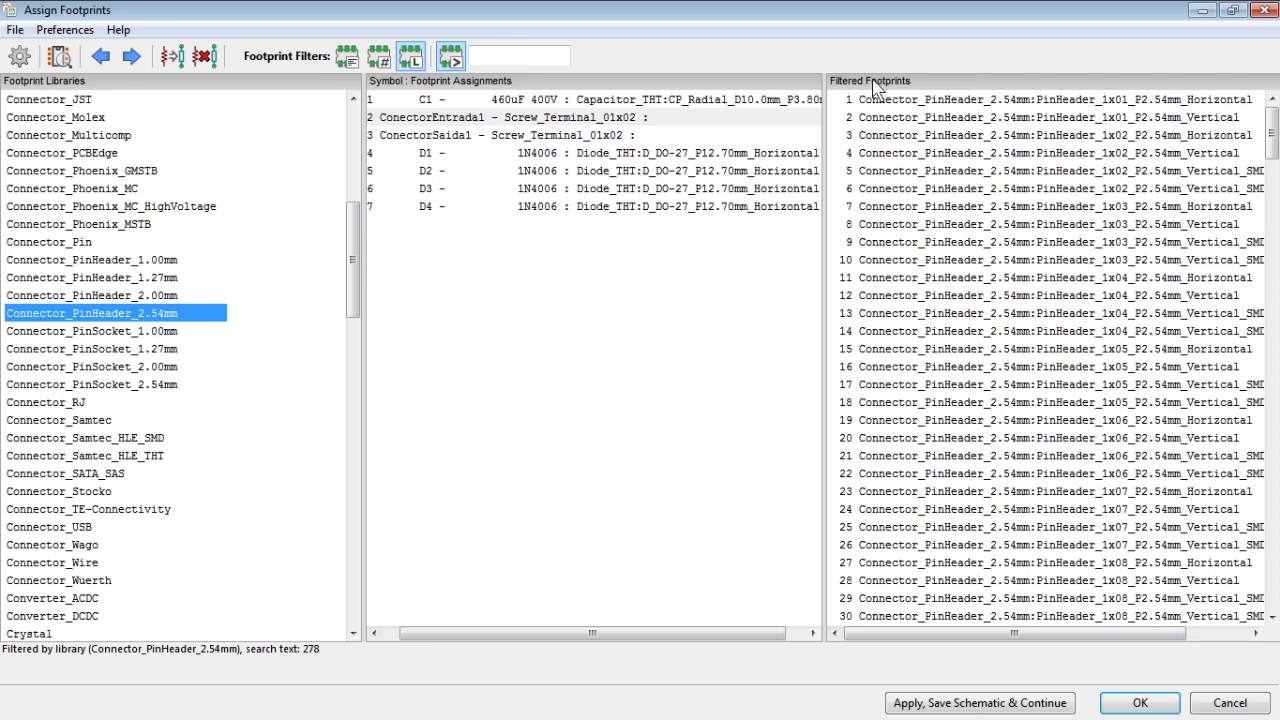
# Look through the 1x02 and 1x03 pin headers, preview PinHeader_1x03_P2.54mm_Vertical_SMD_Pin1Left and shrink the preview window to uncover the footprint list.
pyautogui.click(1101, 135)
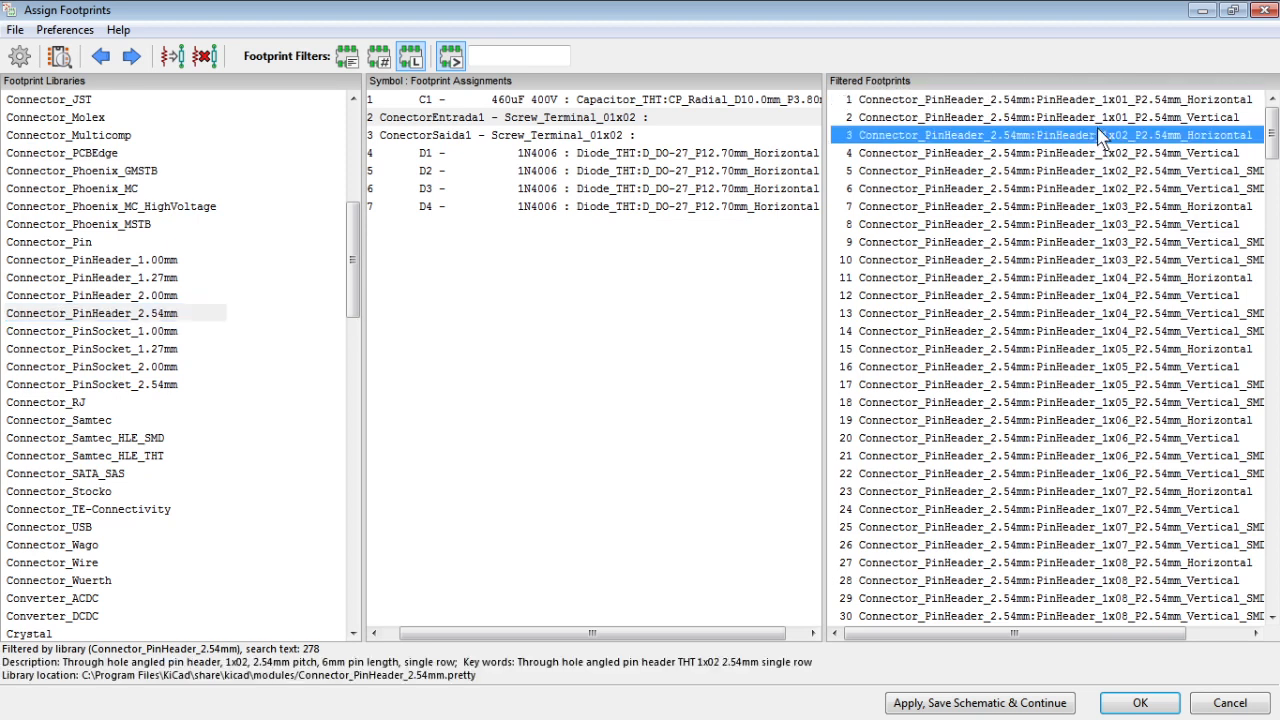
pyautogui.click(1097, 156)
pyautogui.click(1097, 172)
pyautogui.click(1097, 204)
pyautogui.click(1097, 219)
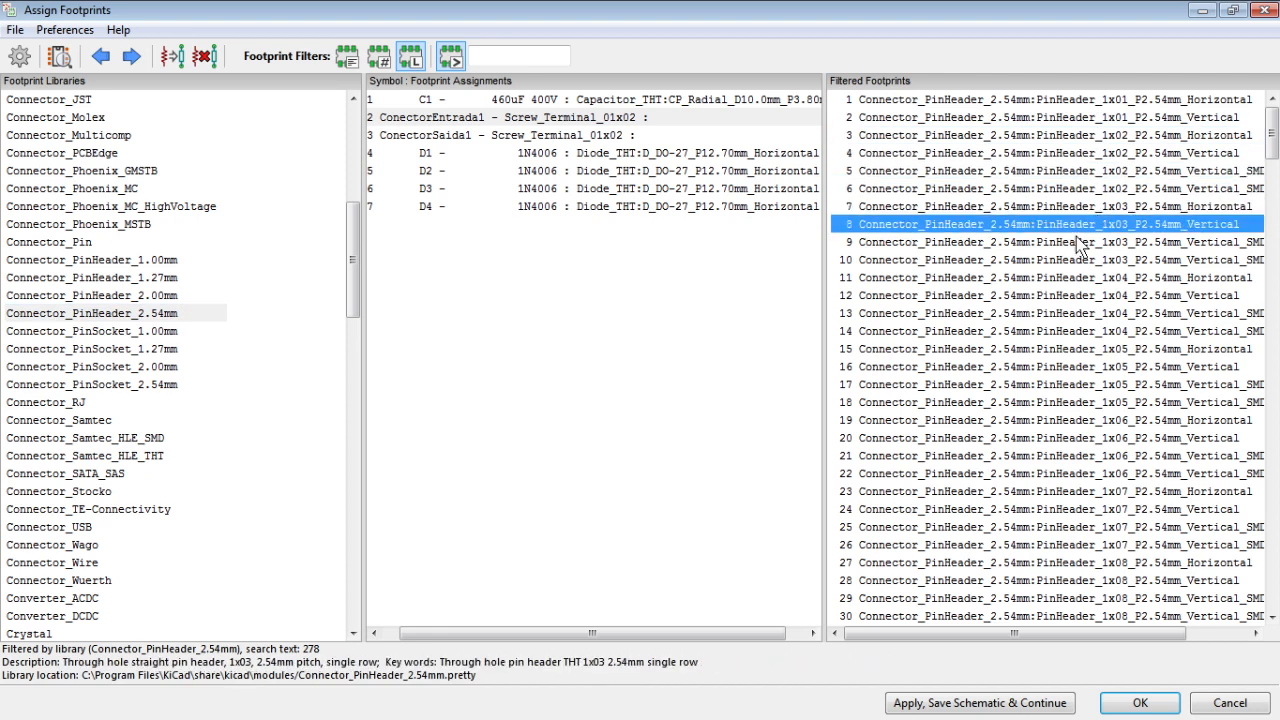
pyautogui.click(1142, 243)
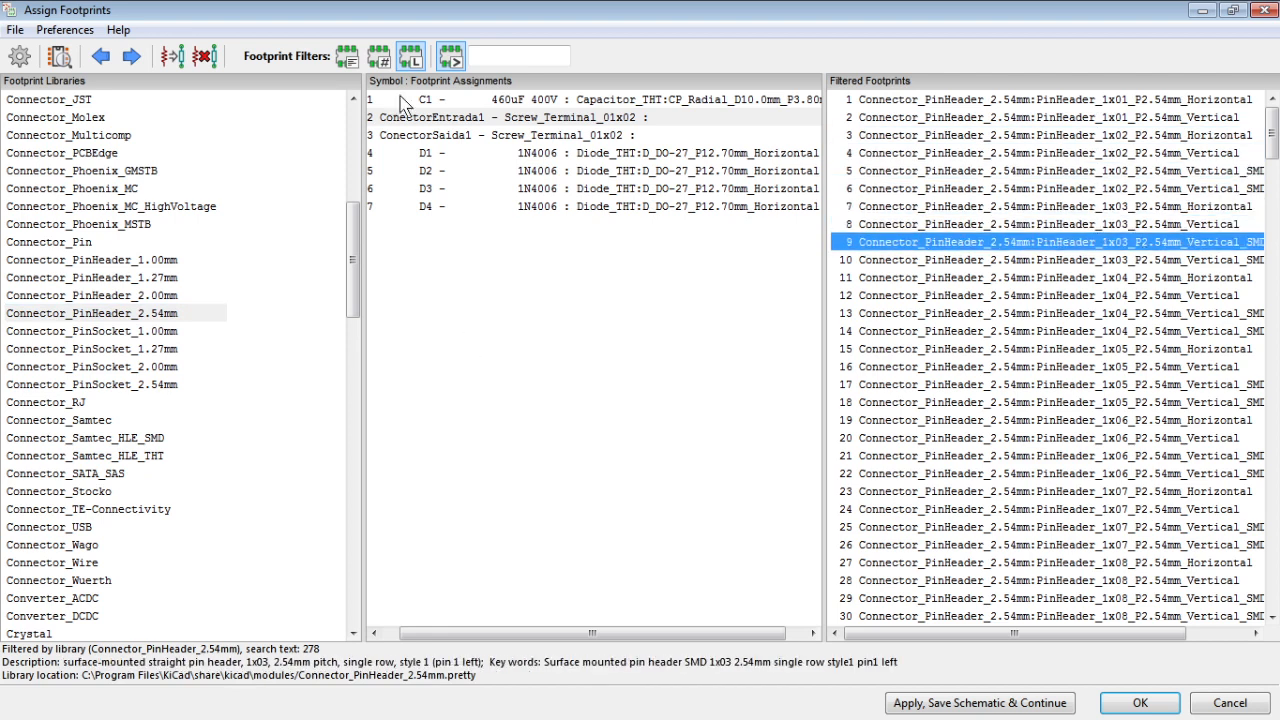
pyautogui.click(59, 57)
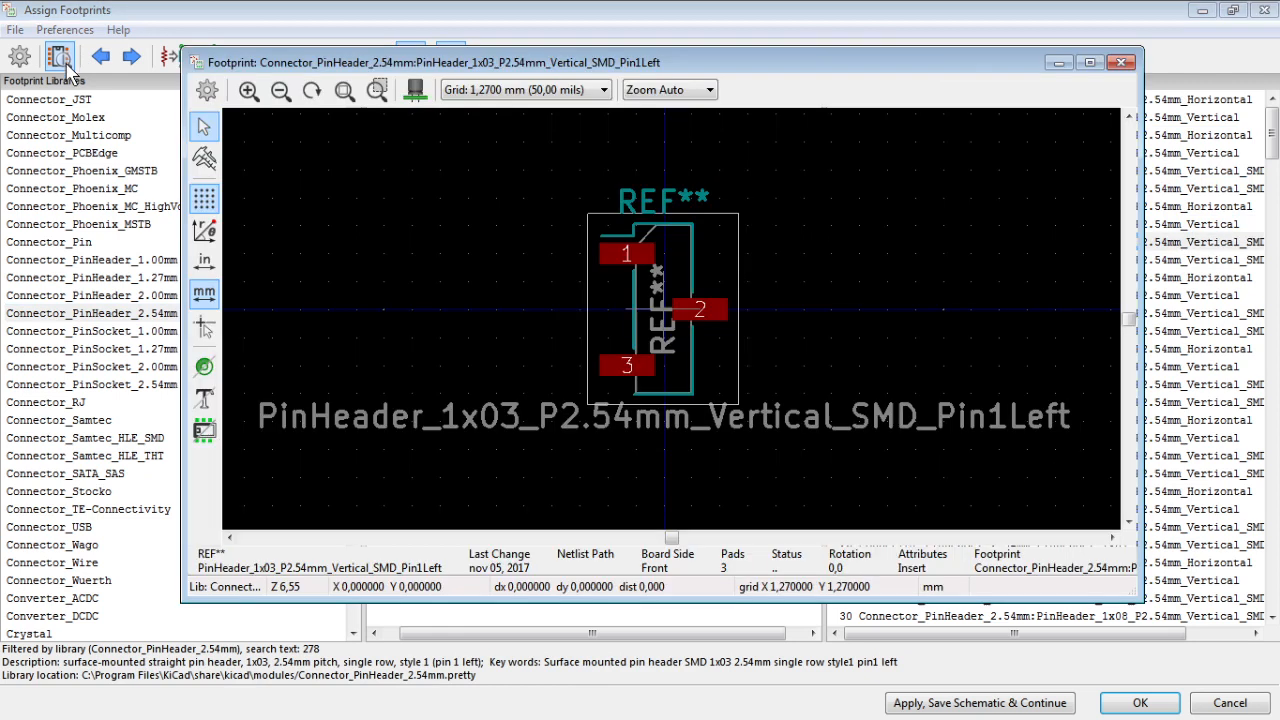
pyautogui.moveTo(853, 34); pyautogui.dragTo(798, 22)
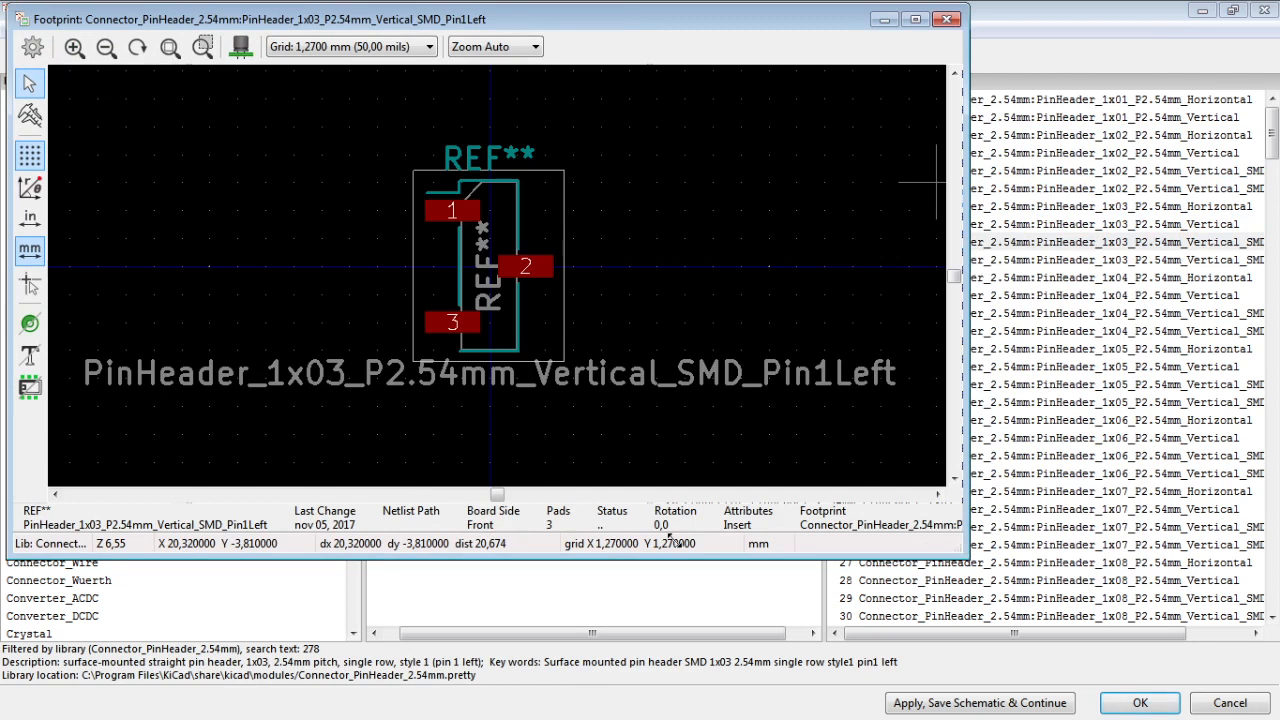
pyautogui.moveTo(675, 541); pyautogui.dragTo(637, 546)
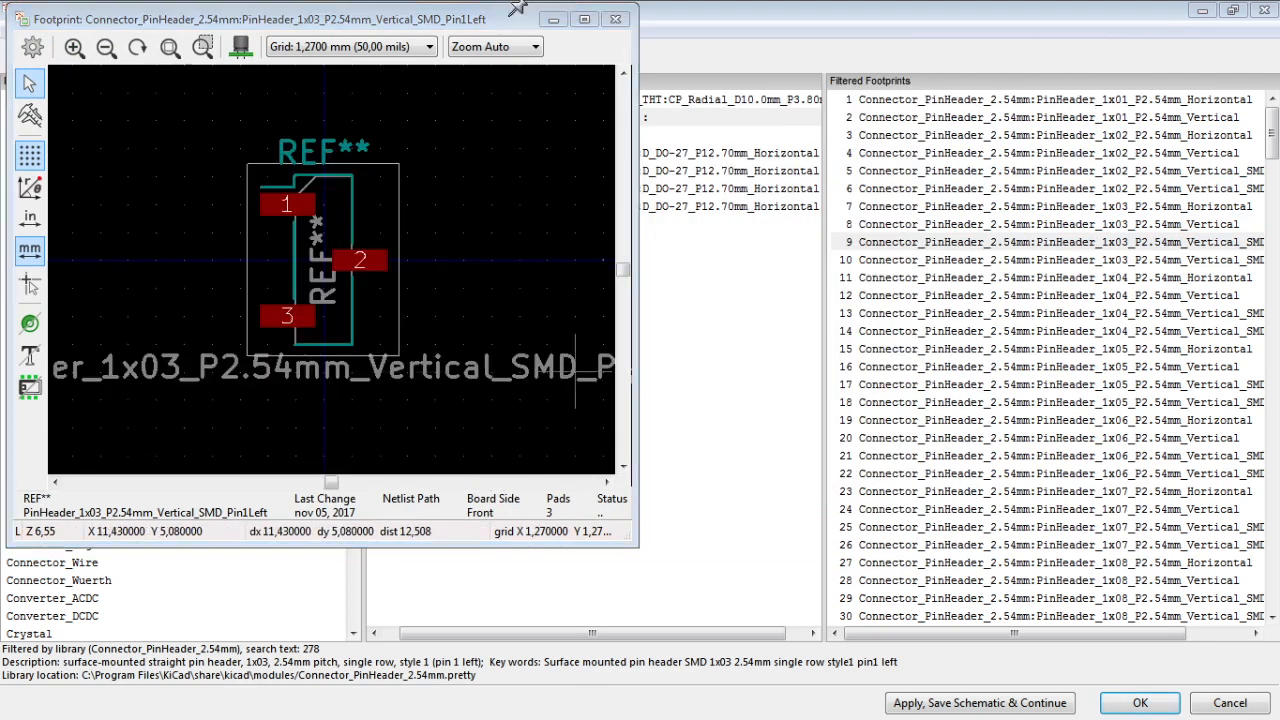
# Compare the previews of the 1x03, 1x02 and 1x01 pin headers with 2.54 mm pitch and close the preview.
pyautogui.click(1072, 242)
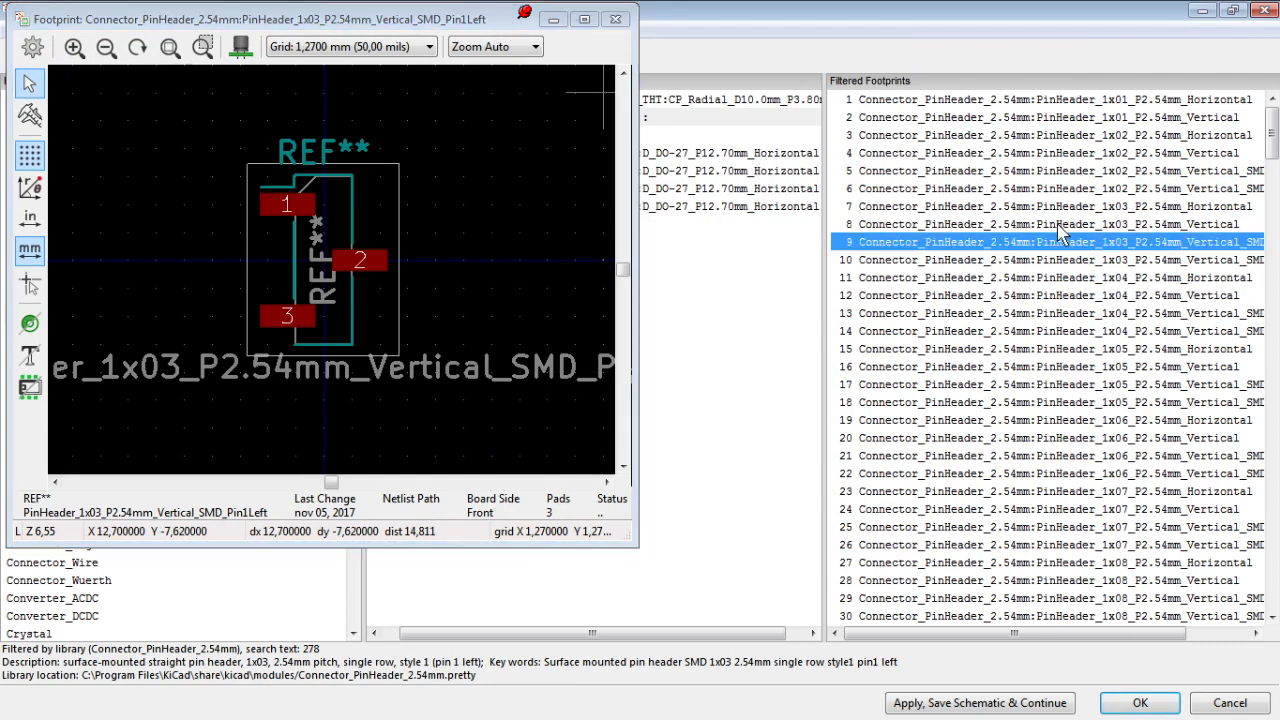
pyautogui.click(1058, 226)
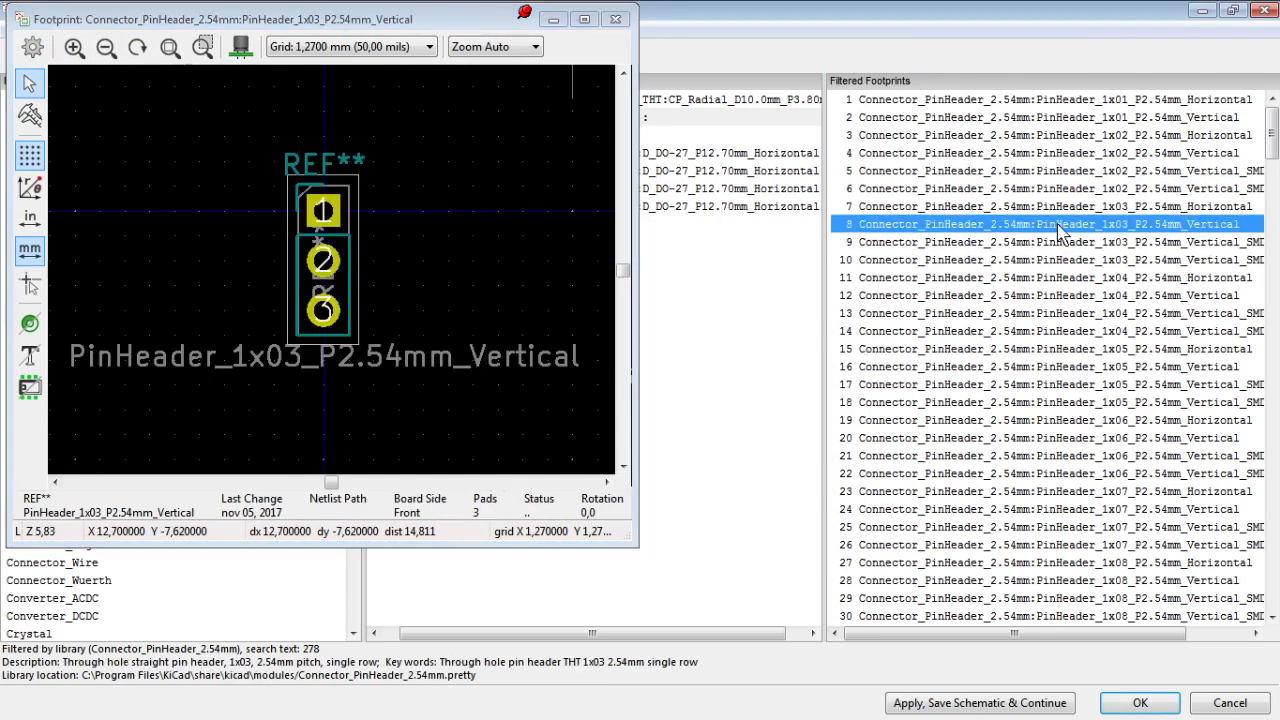
pyautogui.click(1083, 155)
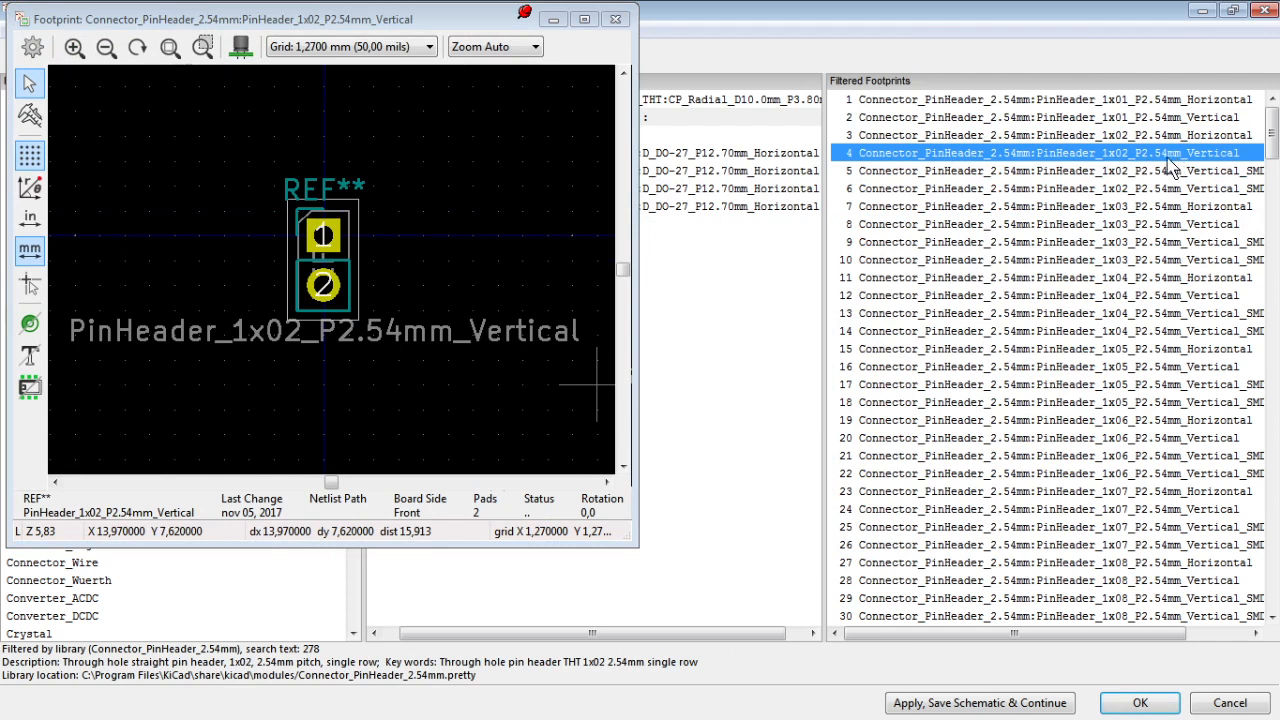
pyautogui.click(1181, 103)
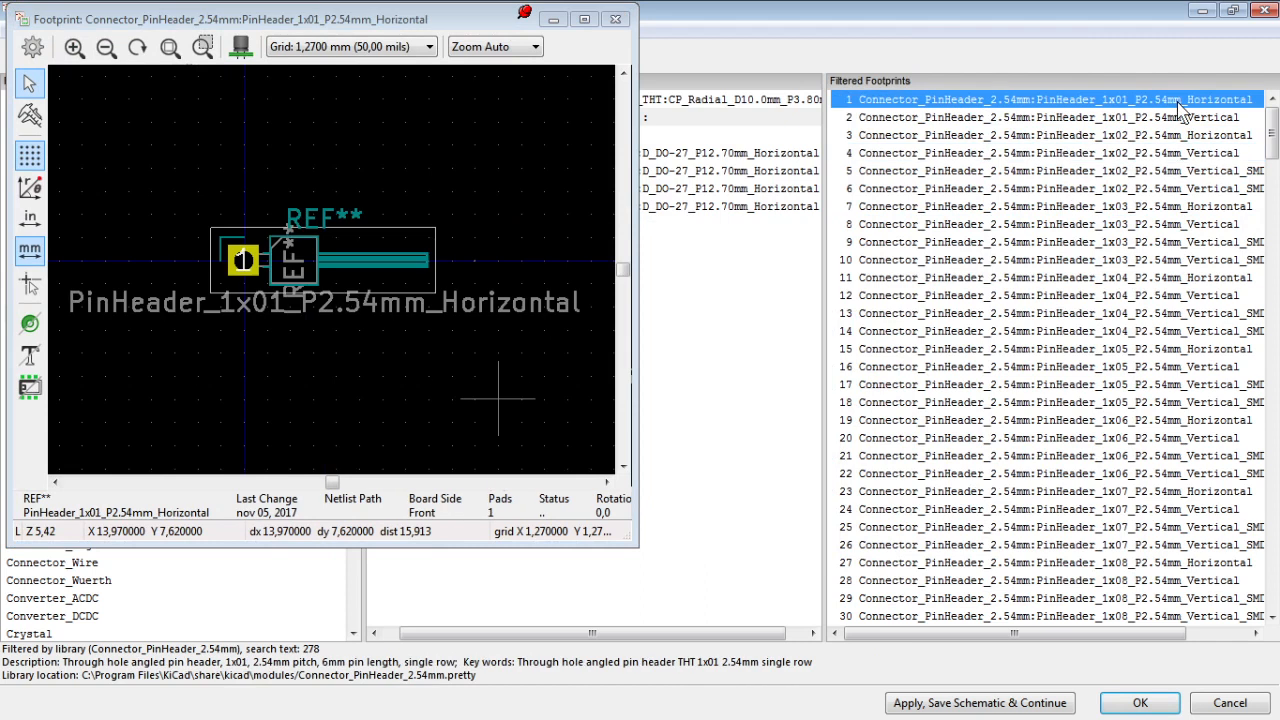
pyautogui.click(1179, 120)
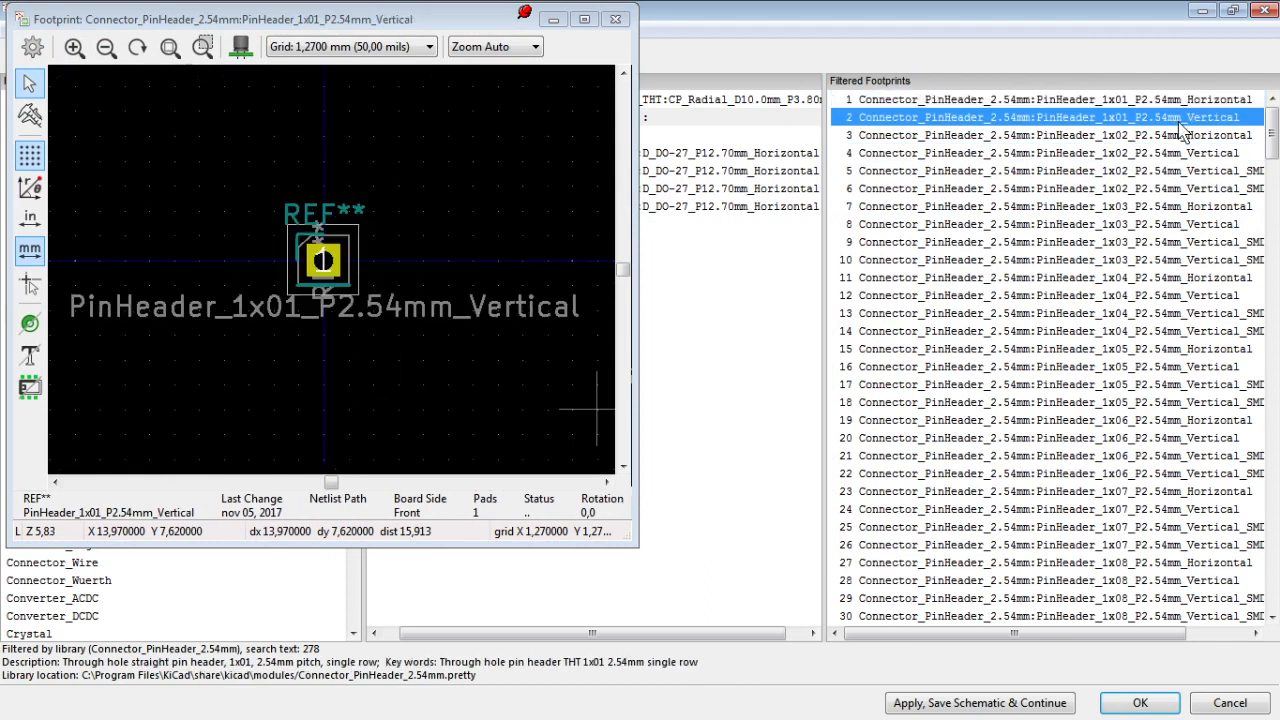
pyautogui.click(1180, 137)
pyautogui.click(1185, 155)
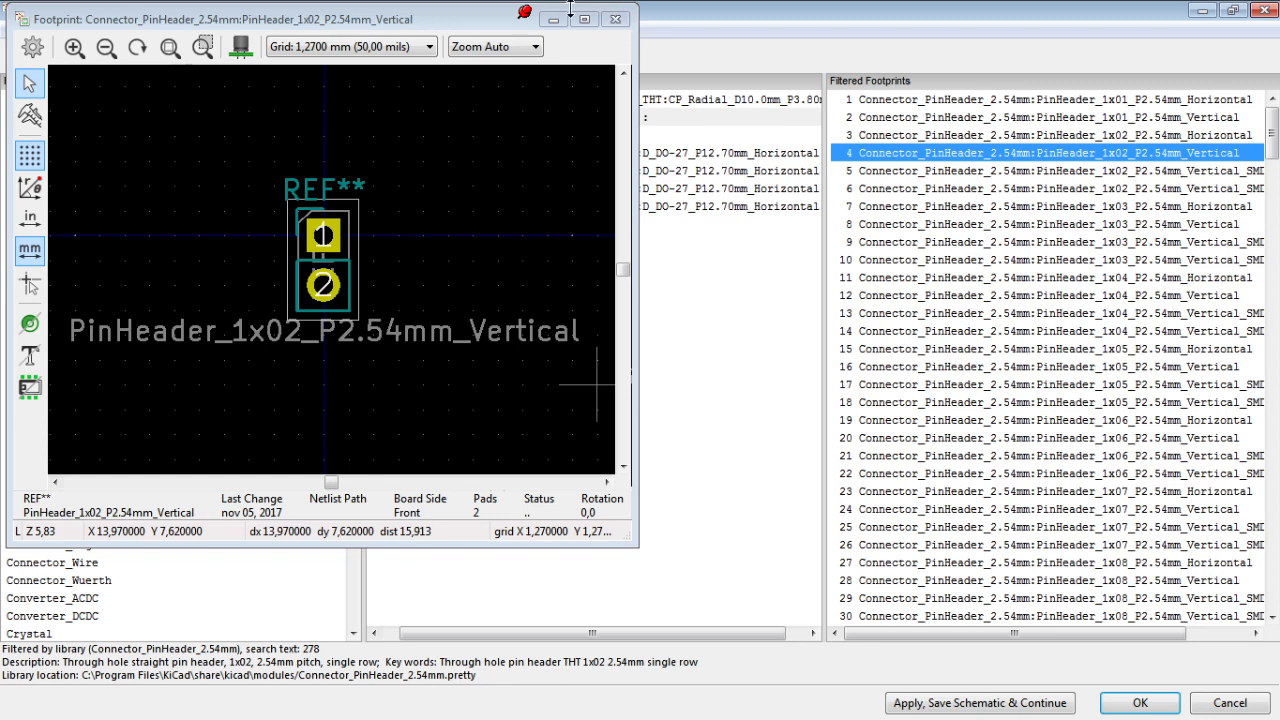
pyautogui.click(615, 18)
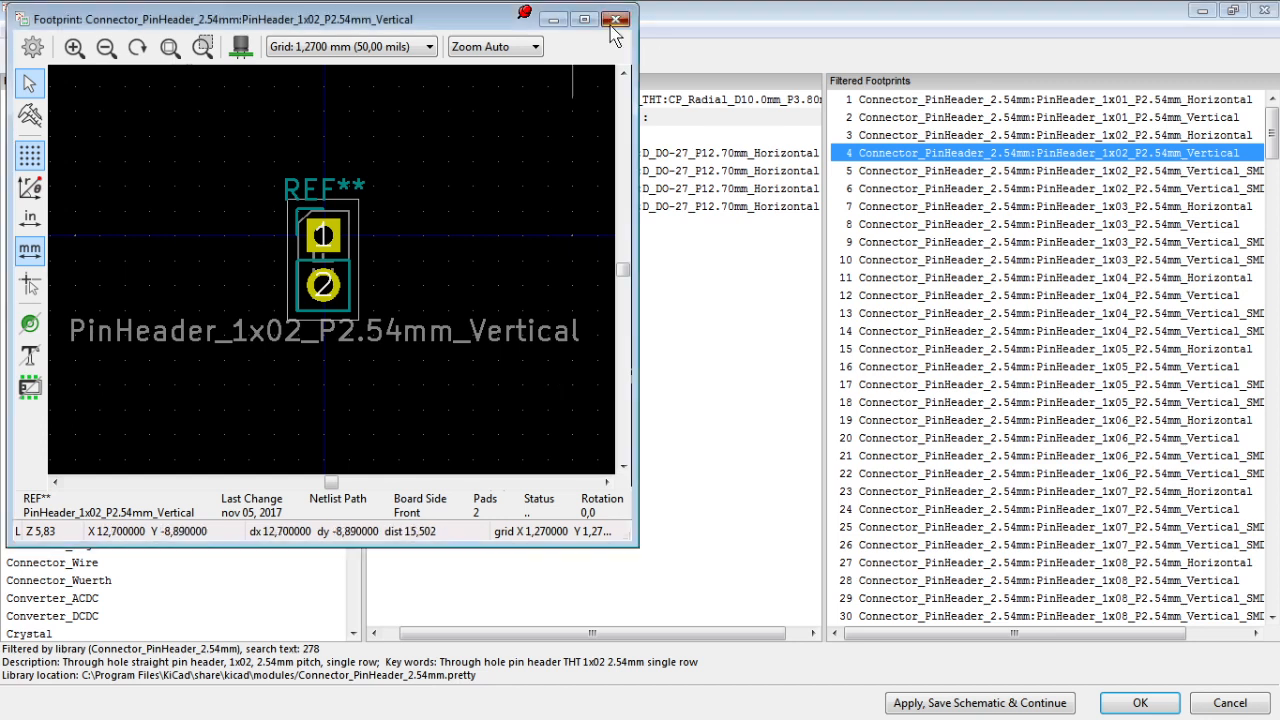
# Assign the PinHeader_1x02_P2.54mm_Vertical footprint to both ConectorEntrada1 and ConectorSaida1.
pyautogui.click(1168, 156)
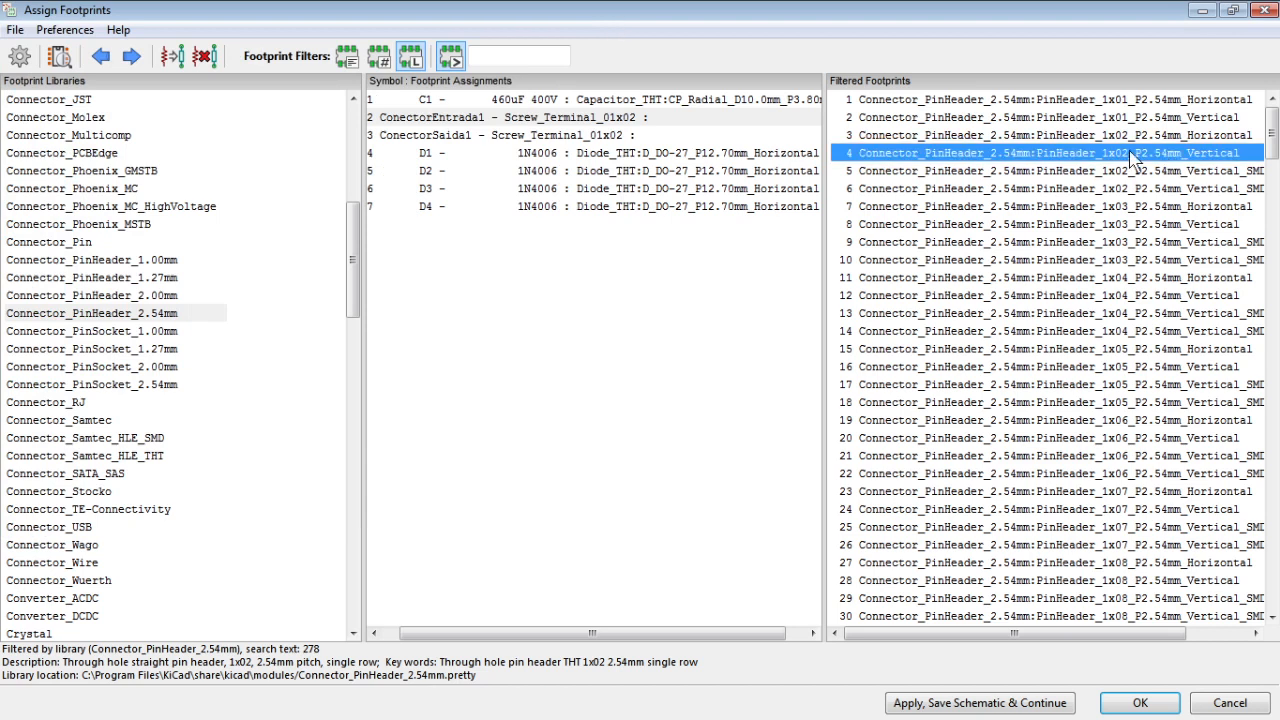
pyautogui.doubleClick(938, 155)
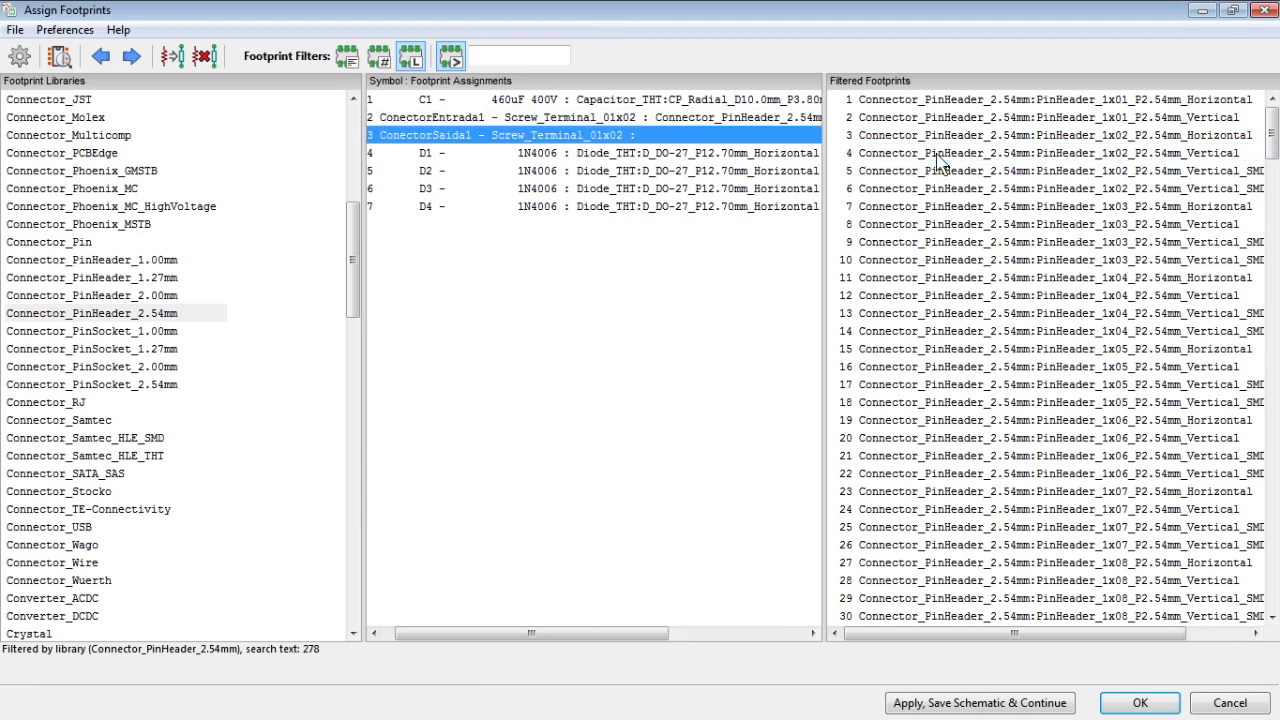
pyautogui.click(668, 120)
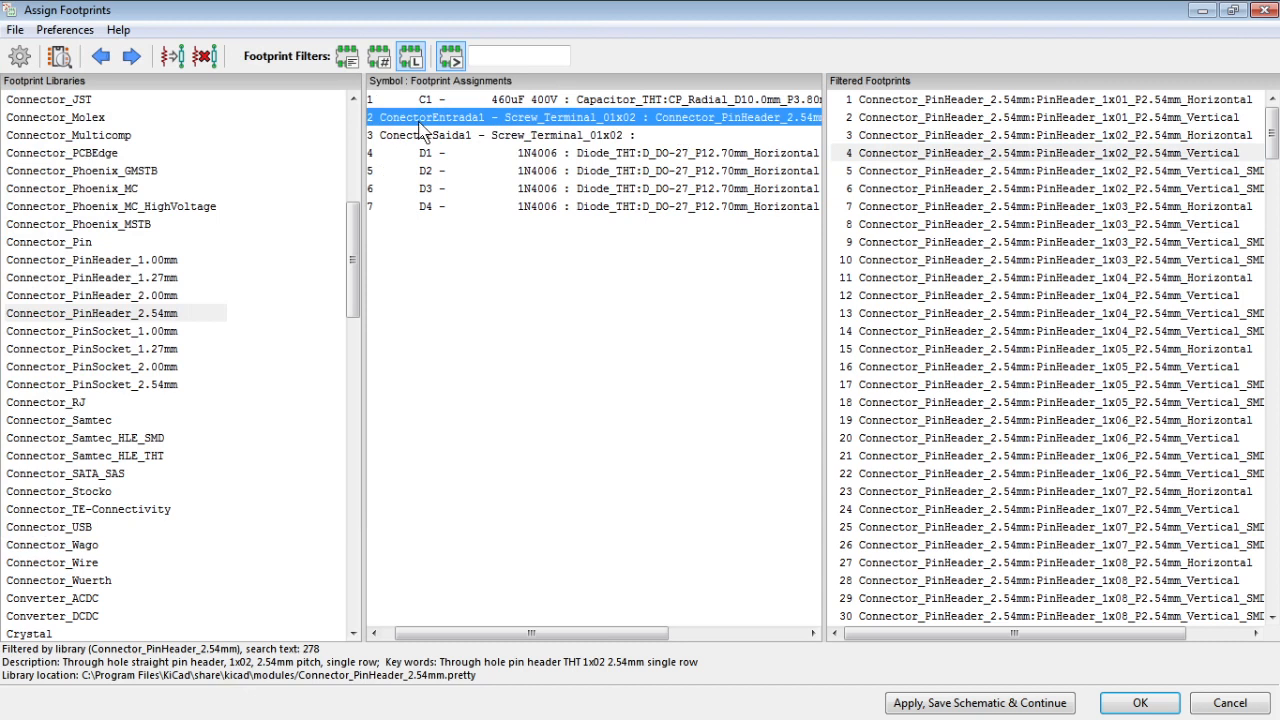
pyautogui.click(706, 138)
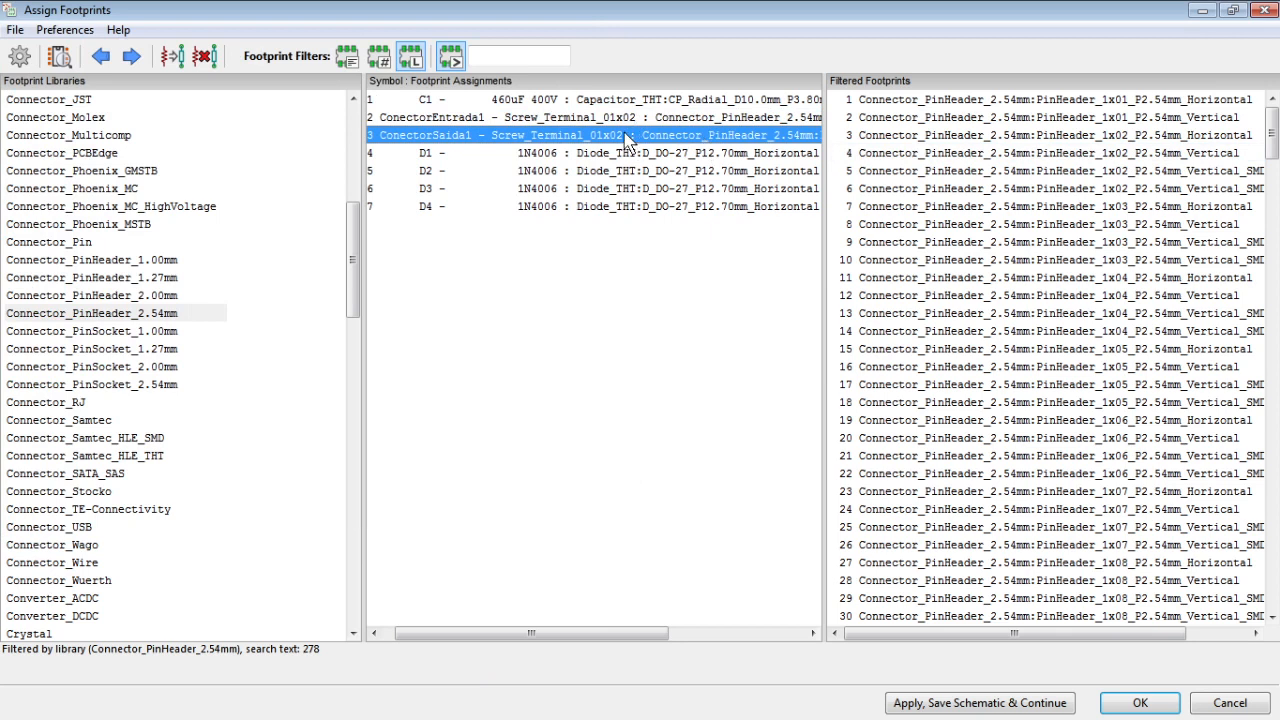
# Highlight the assignments of diodes D1 to D4 and close the footprint assignment tool, saving the changes to the schematic.
pyautogui.click(729, 156)
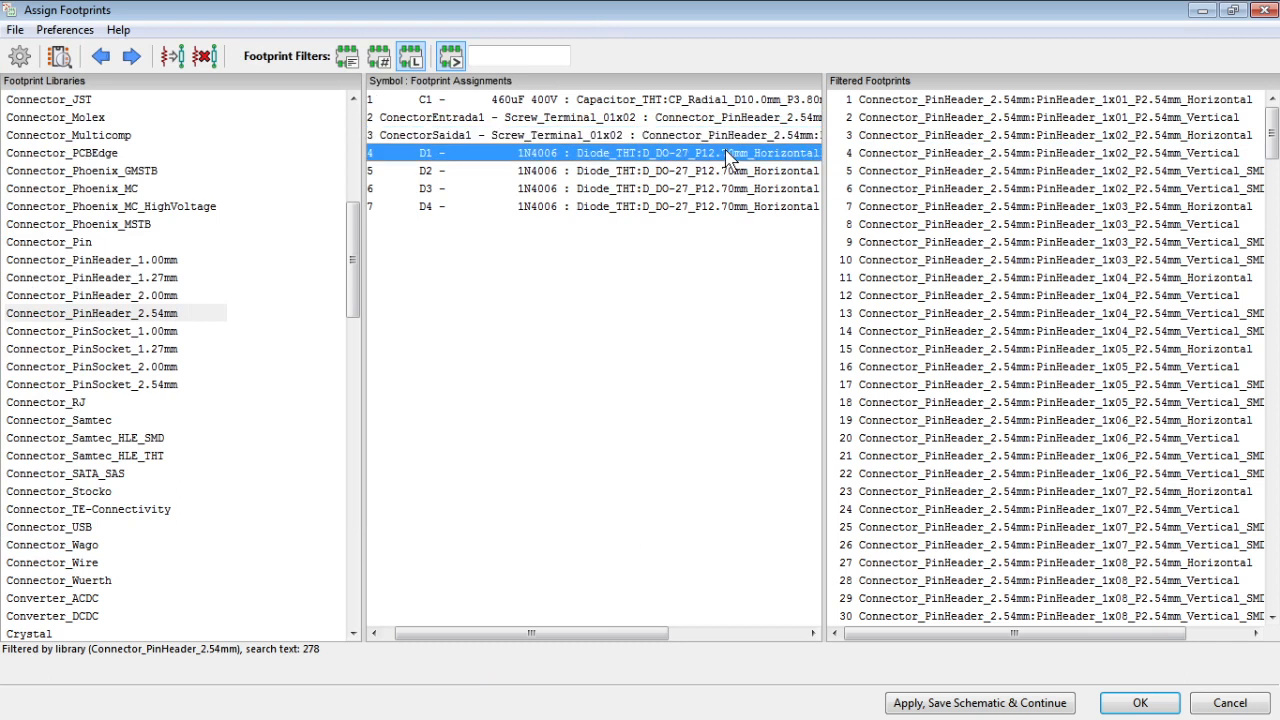
pyautogui.keyDown('shift'); pyautogui.click(709, 208); pyautogui.keyUp('shift')
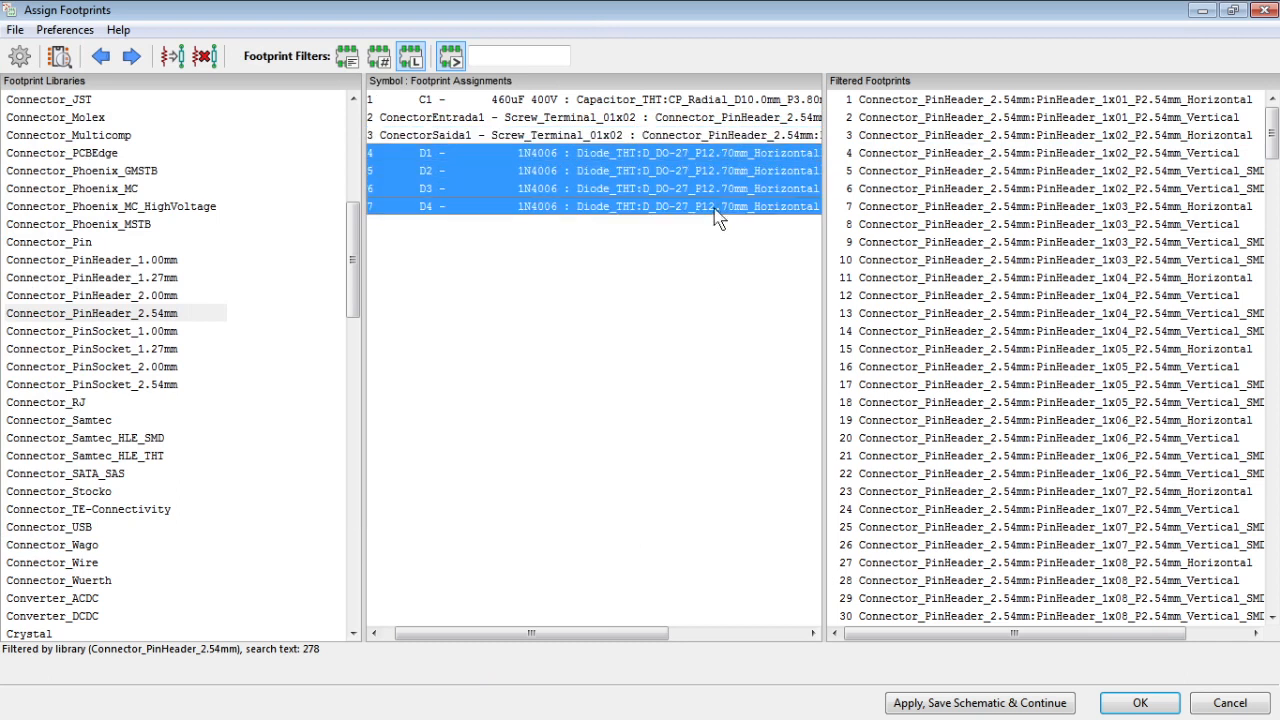
pyautogui.click(1264, 10)
pyautogui.click(583, 393)
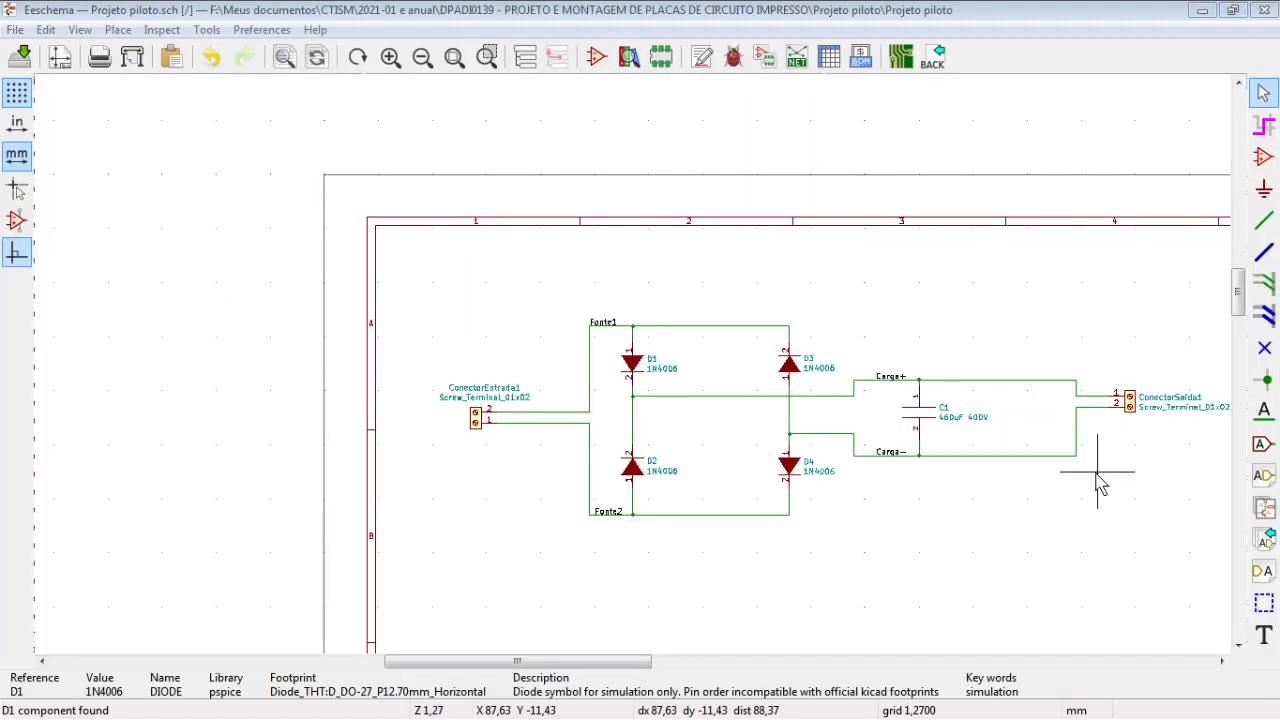
# Check the footprint in the symbol properties of ConectorSaida1, widening the dialog to read it, and close it without changes.
pyautogui.scroll(-3, 1080, 477)
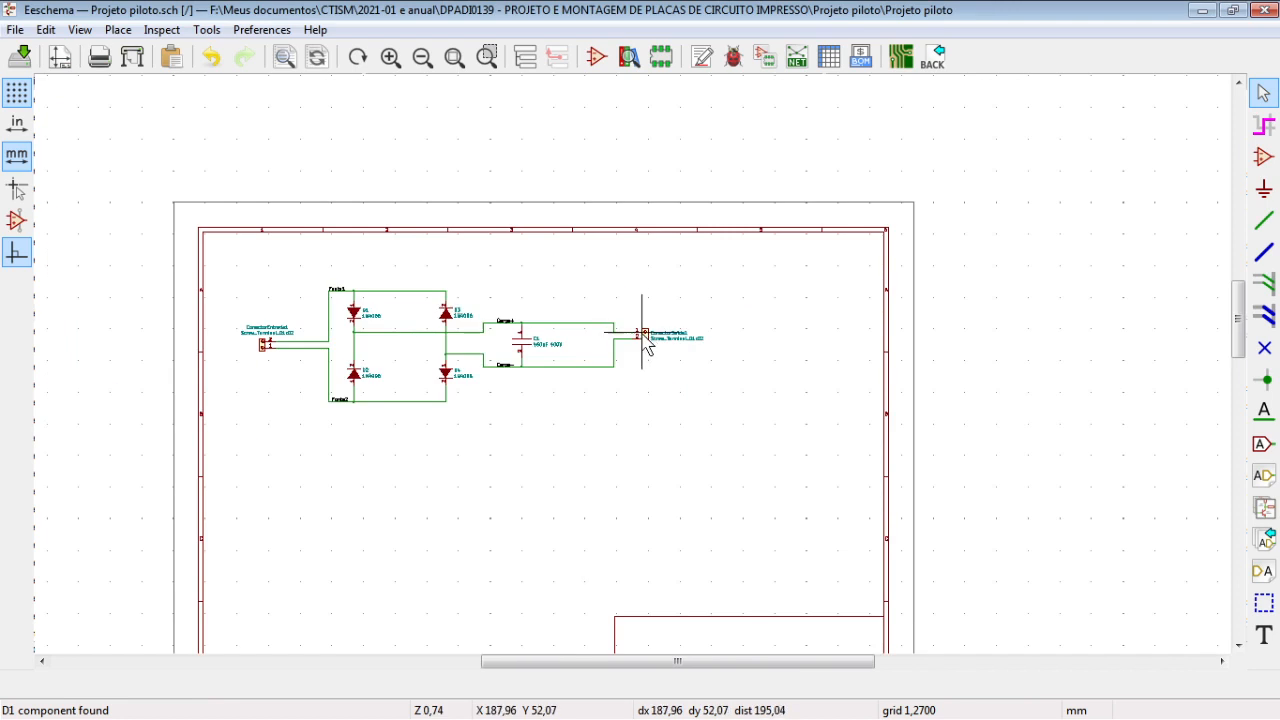
pyautogui.scroll(1, 643, 355)
pyautogui.doubleClick(641, 374)
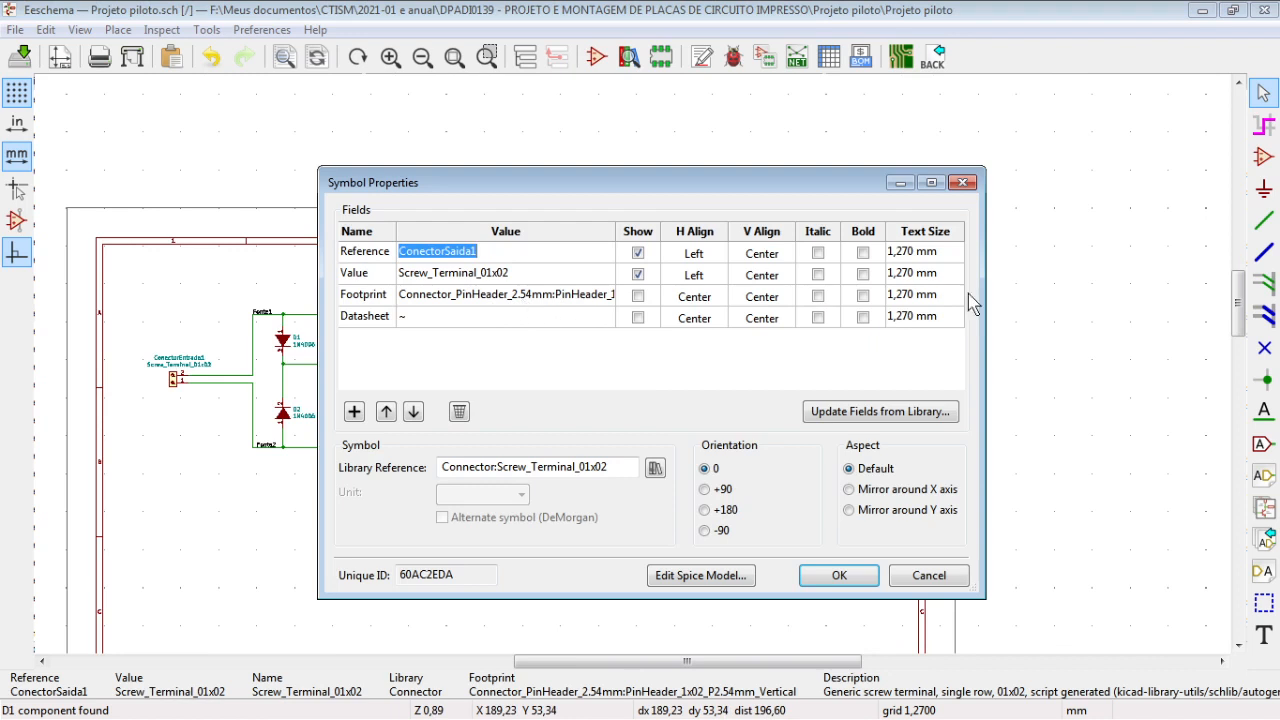
pyautogui.moveTo(982, 291); pyautogui.dragTo(1144, 289)
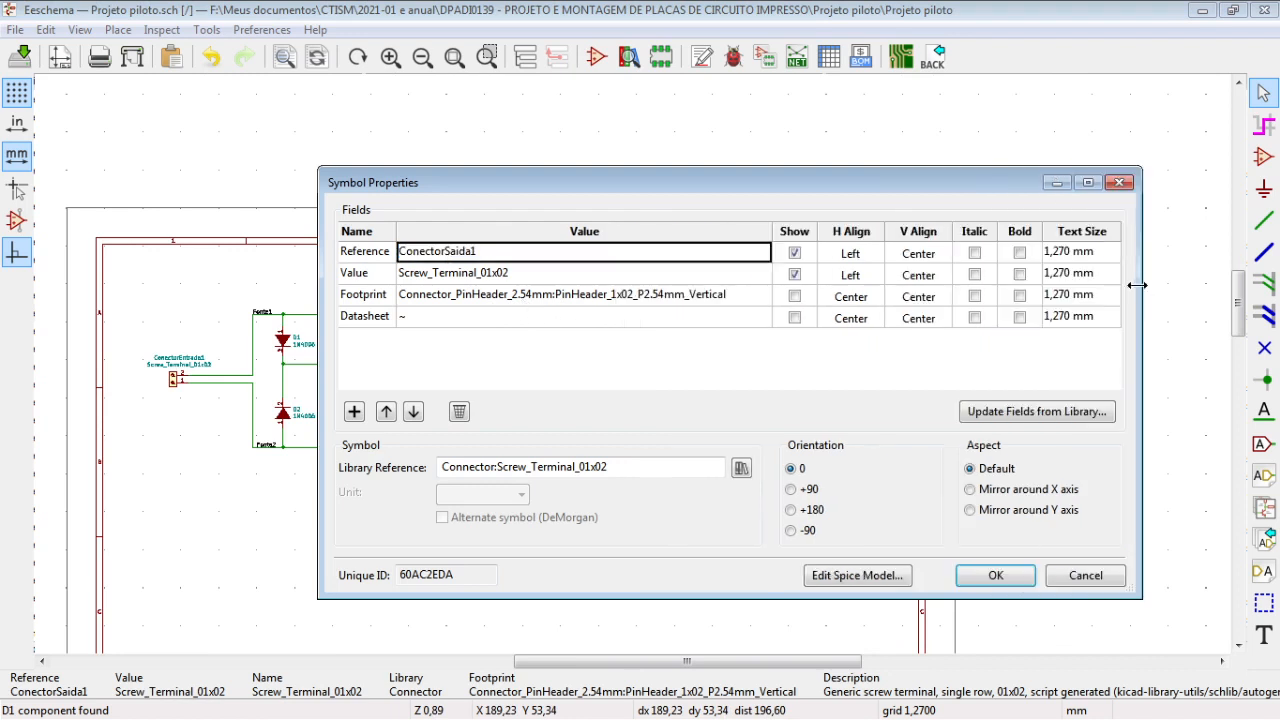
pyautogui.click(1123, 182)
# Save the schematic with the assigned connector footprints.
pyautogui.click(207, 30)
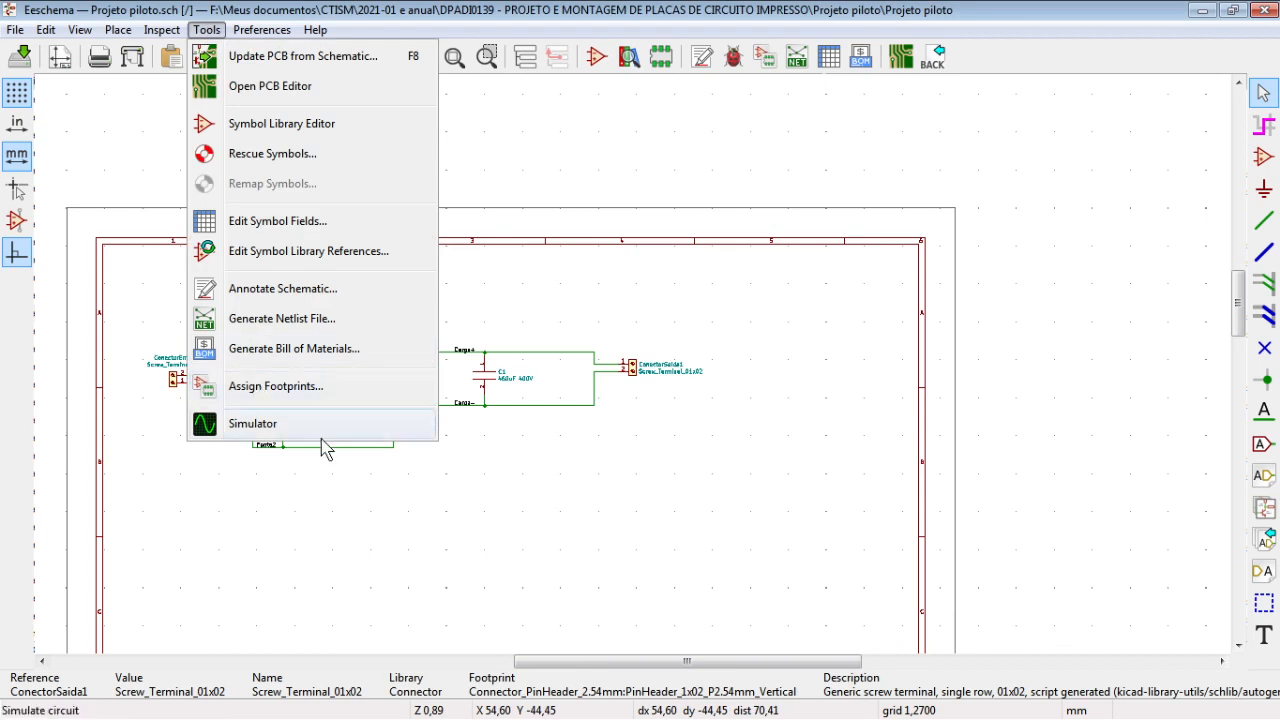
pyautogui.click(450, 482)
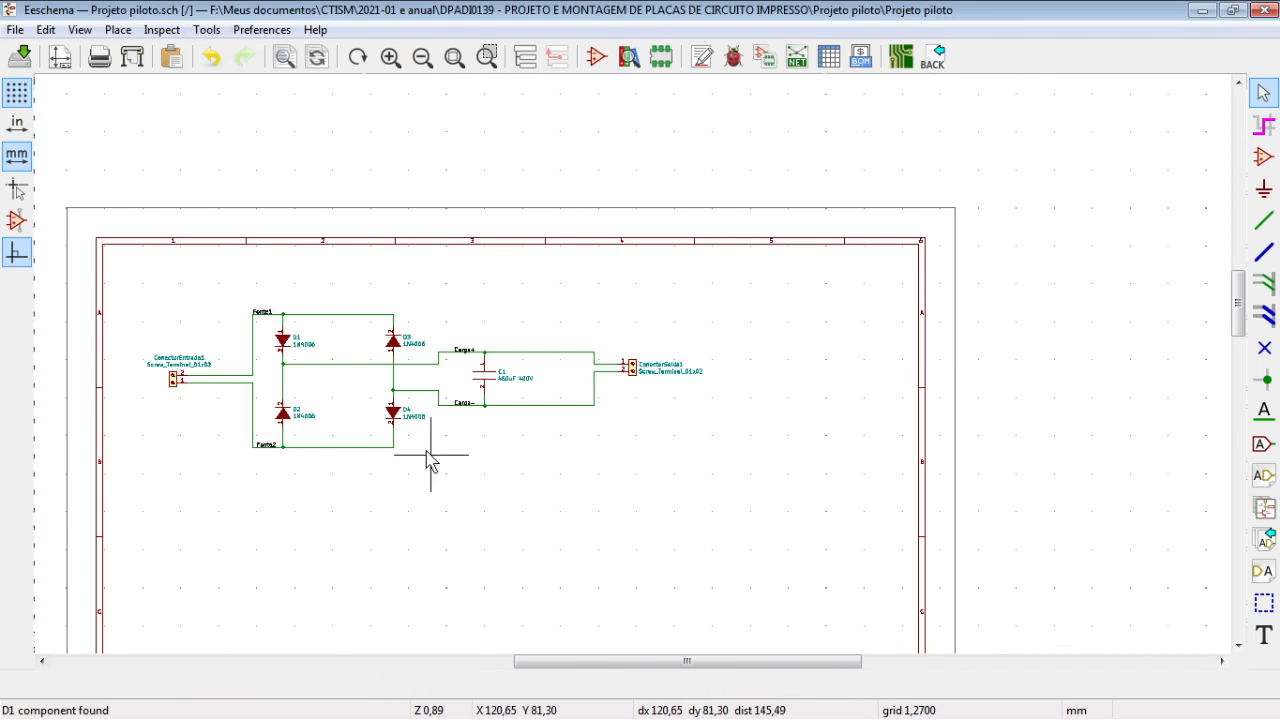
pyautogui.click(15, 30)
pyautogui.click(45, 55)
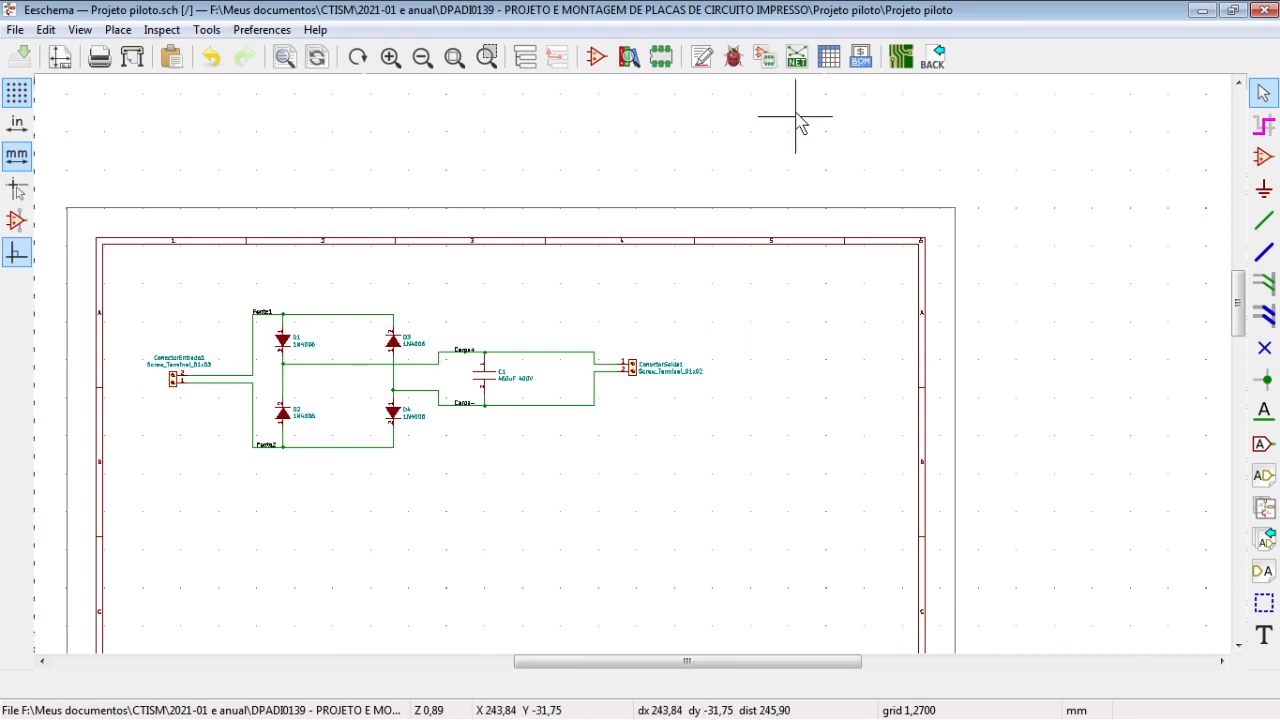
# Generate the Pcbnew netlist in default format and save it as Projeto piloto.net in the project folder.
pyautogui.click(797, 58)
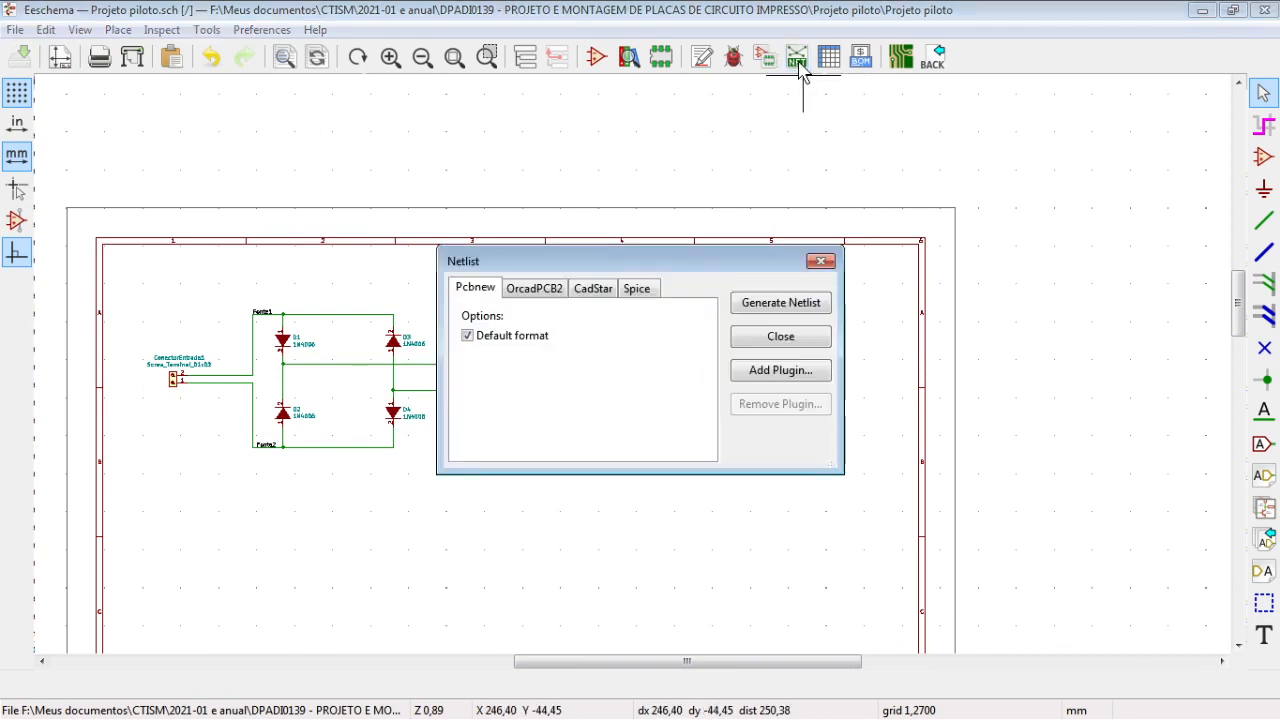
pyautogui.click(783, 303)
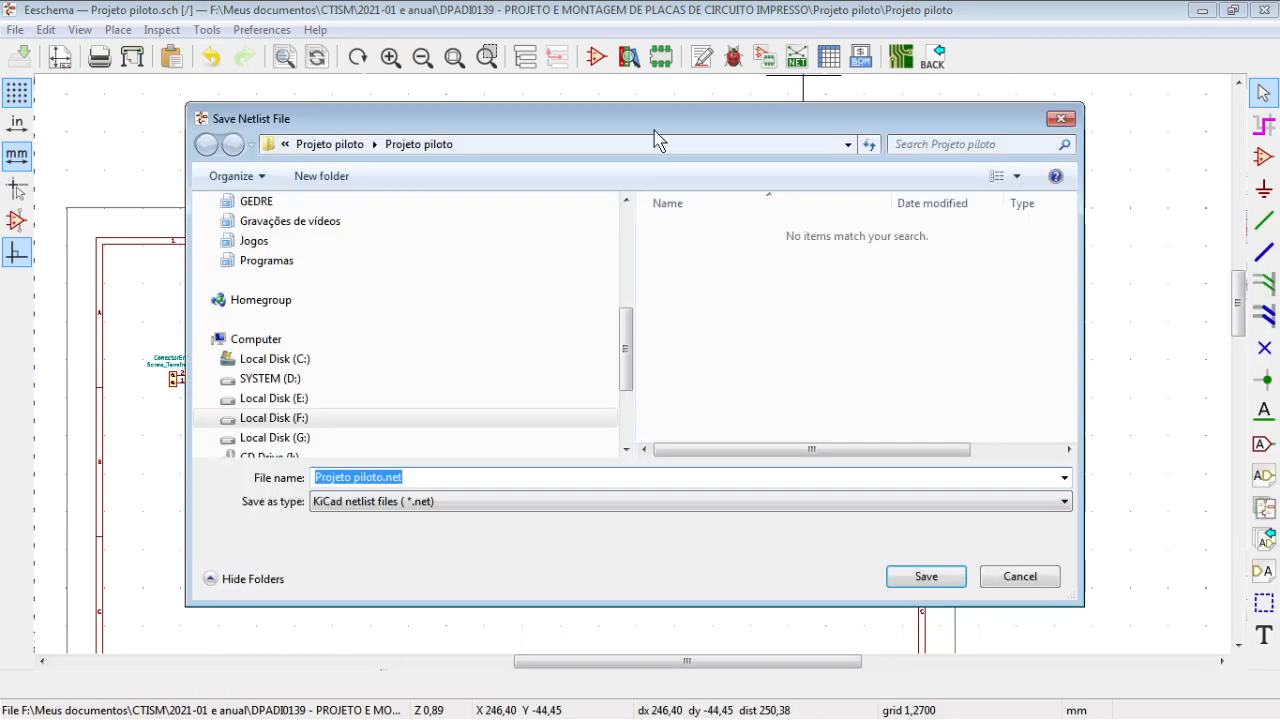
pyautogui.click(923, 584)
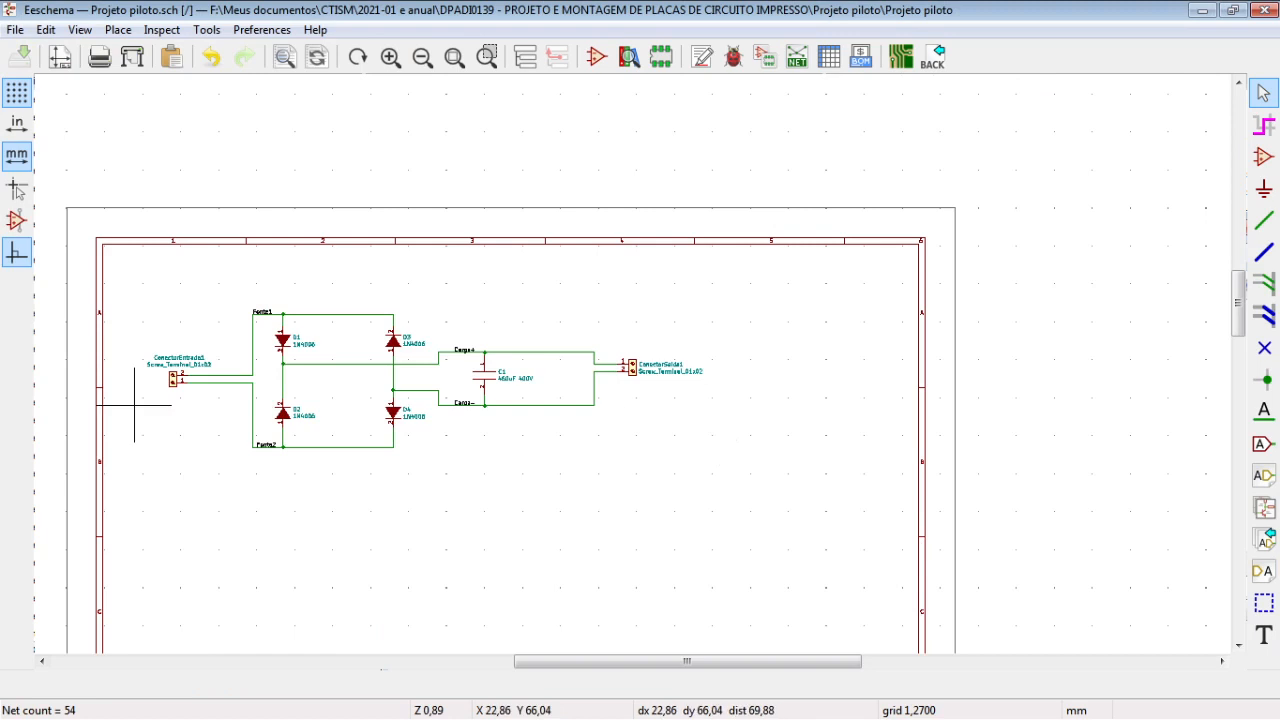
# Switch to the KiCad project manager and open the board file Projeto piloto.kicad_pcb in Pcbnew.
pyautogui.hotkey('alt', 'Tab')
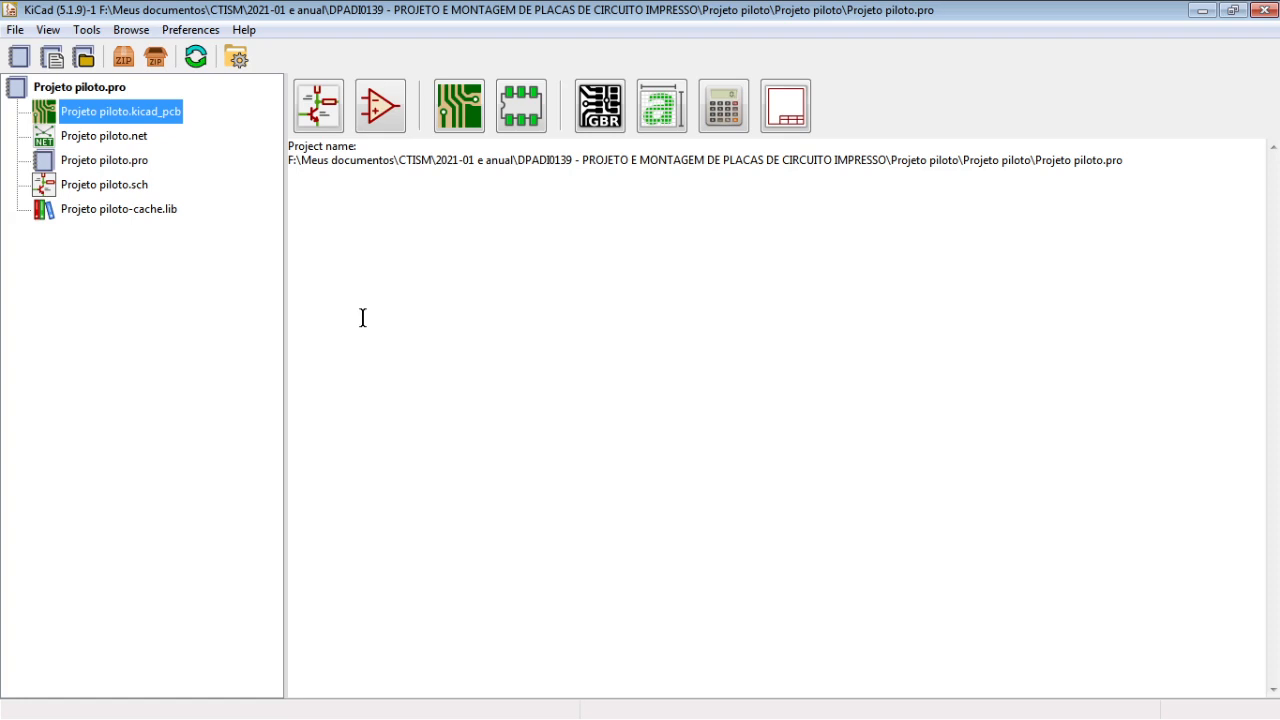
pyautogui.doubleClick(144, 114)
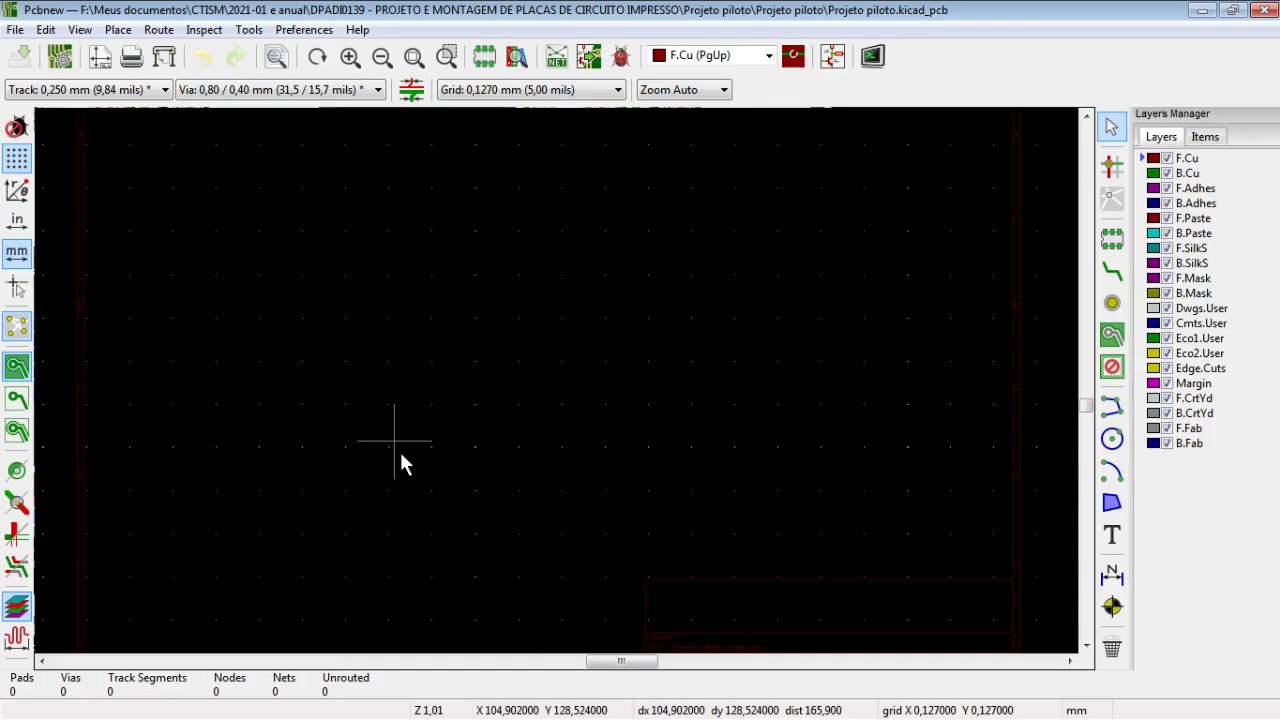
pyautogui.scroll(-1, 538, 435)
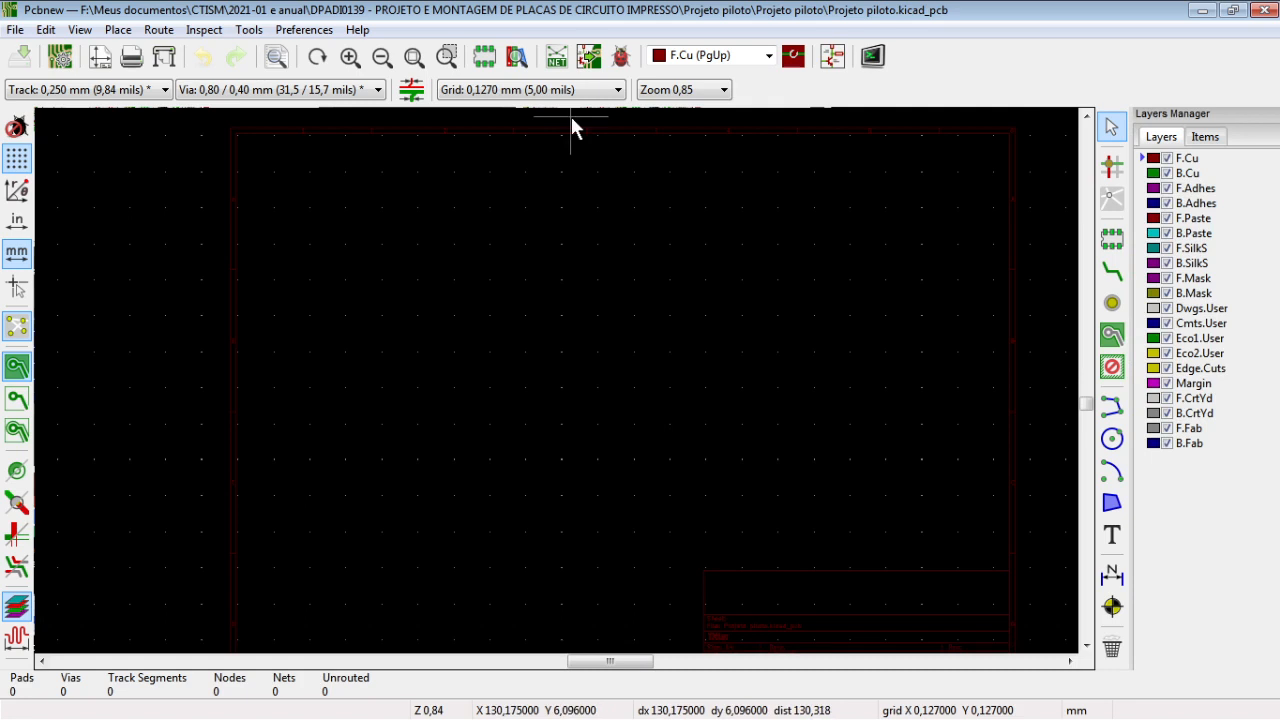
# Load the netlist Projeto piloto.net and update the PCB with its footprints, keeping the default match method and options.
pyautogui.click(557, 58)
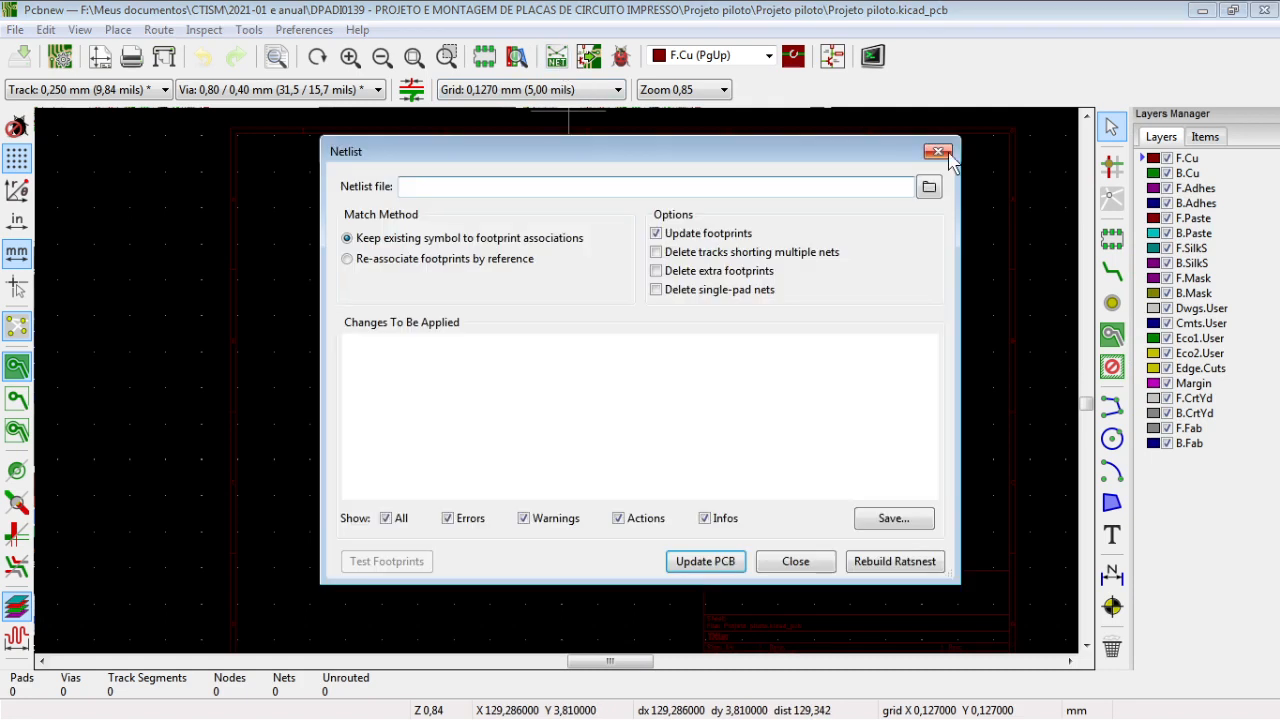
pyautogui.click(929, 189)
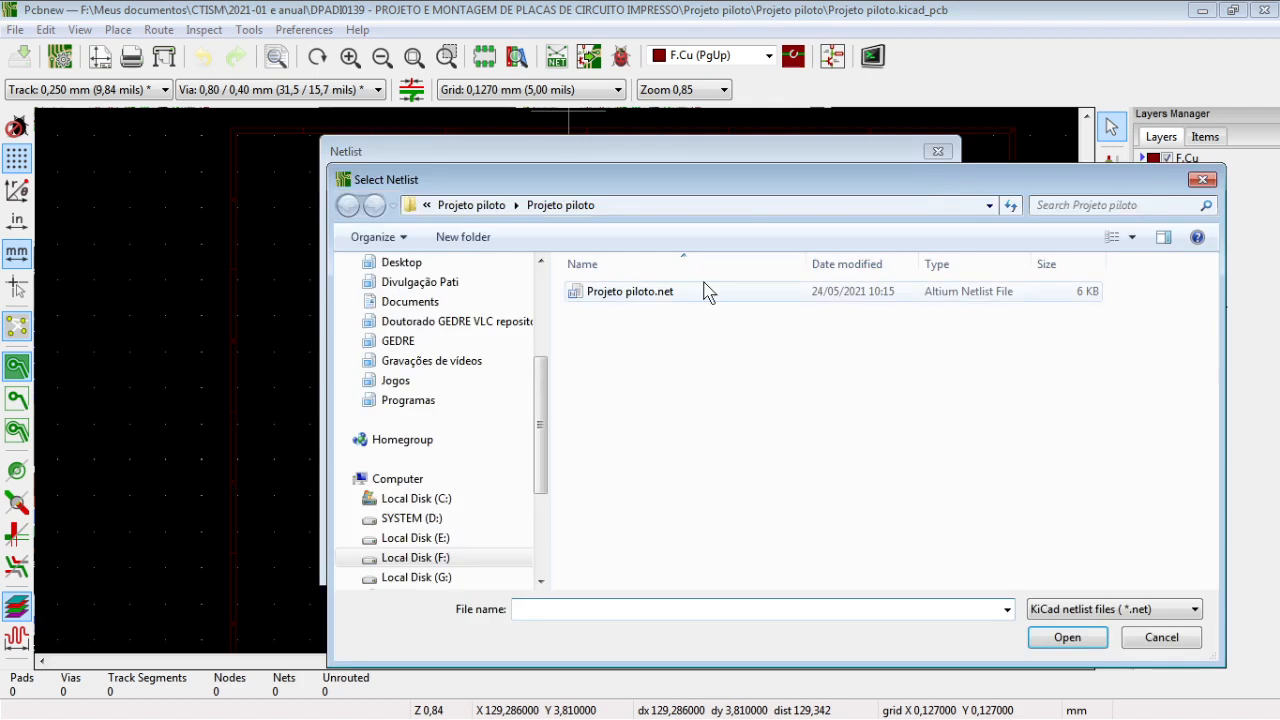
pyautogui.doubleClick(675, 298)
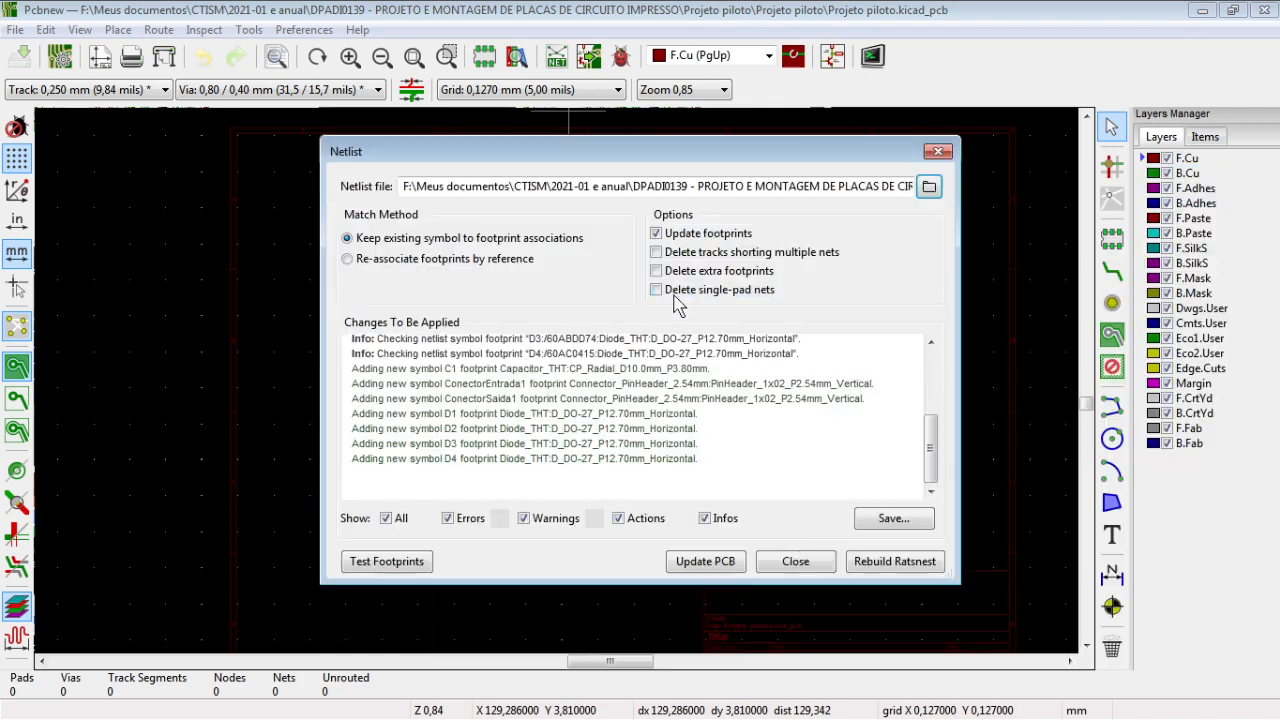
pyautogui.click(730, 564)
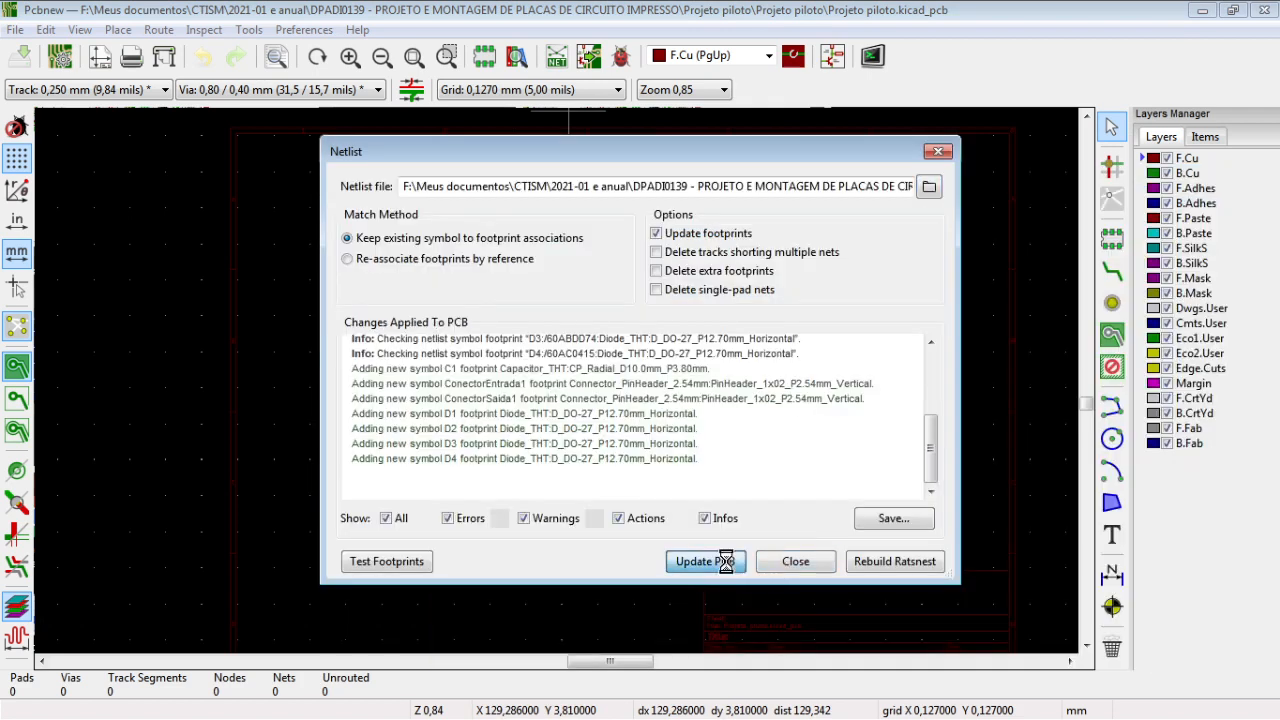
pyautogui.click(790, 564)
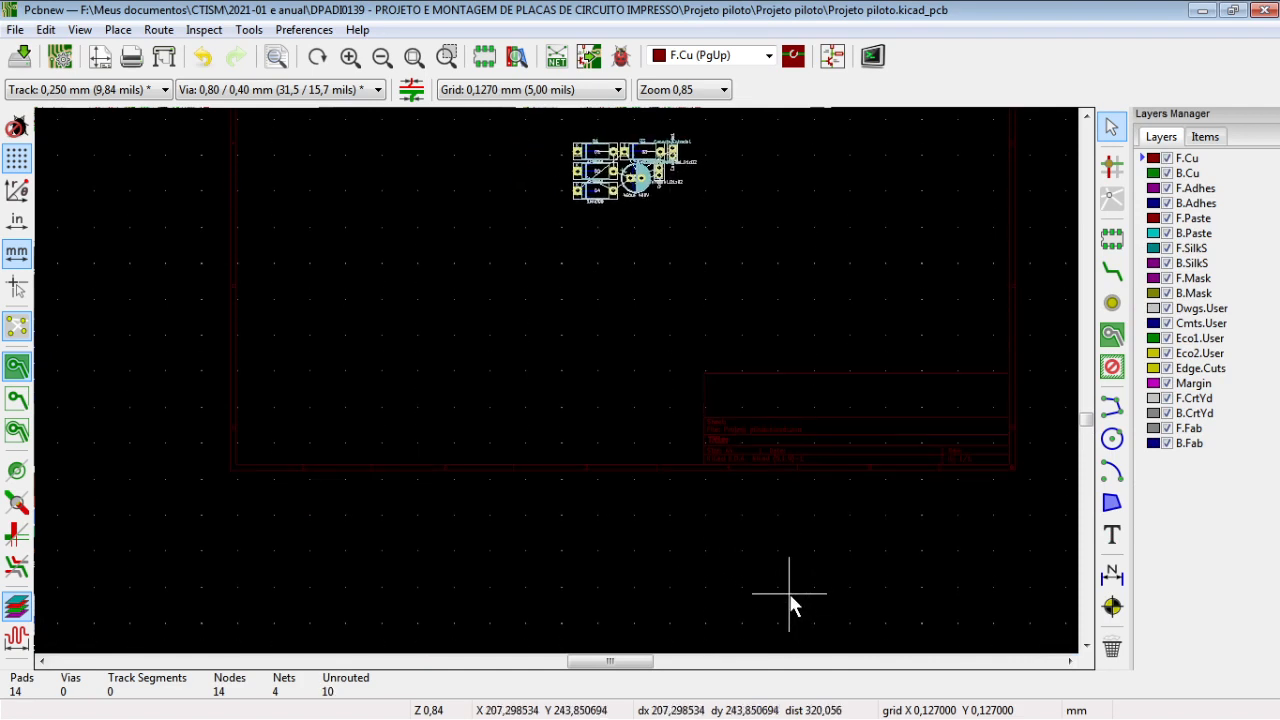
# Select the ConectorEntrada1 footprint and examine its highlighted symbol in the Eeschema schematic, returning to the board in Pcbnew.
pyautogui.scroll(3, 686, 152)
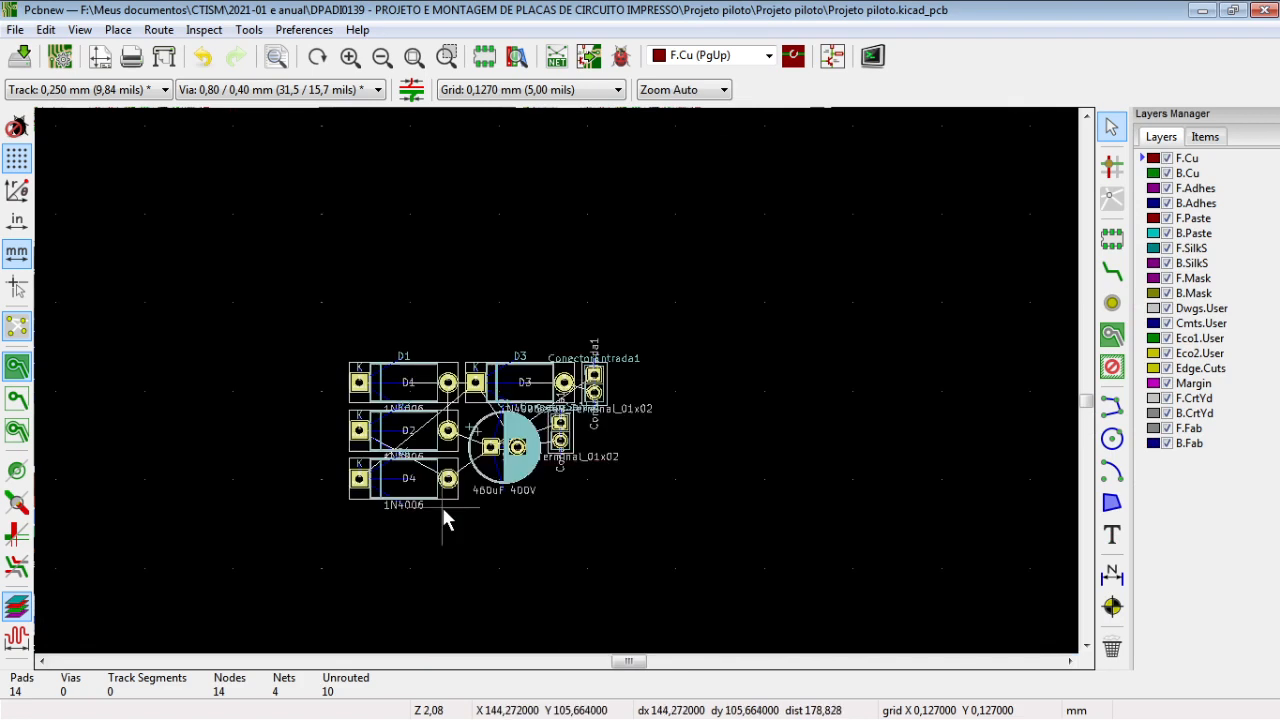
pyautogui.scroll(-6, 580, 372)
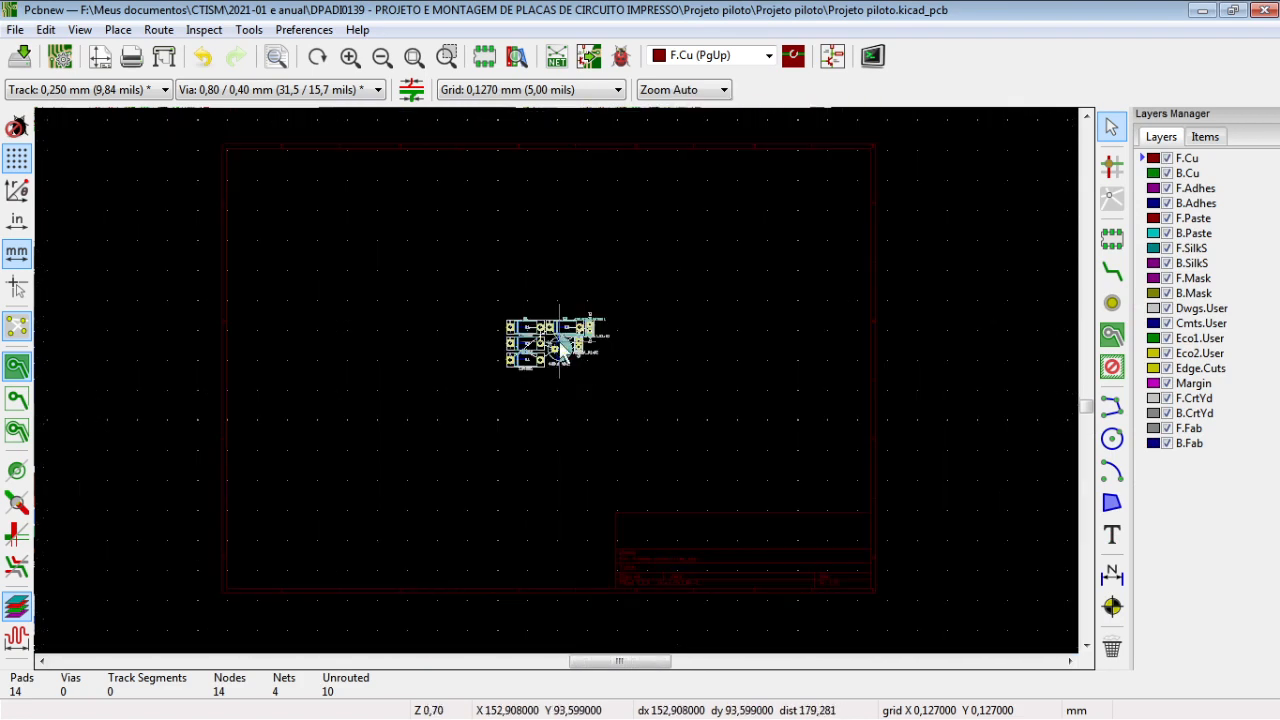
pyautogui.scroll(3, 557, 377)
pyautogui.scroll(2, 555, 414)
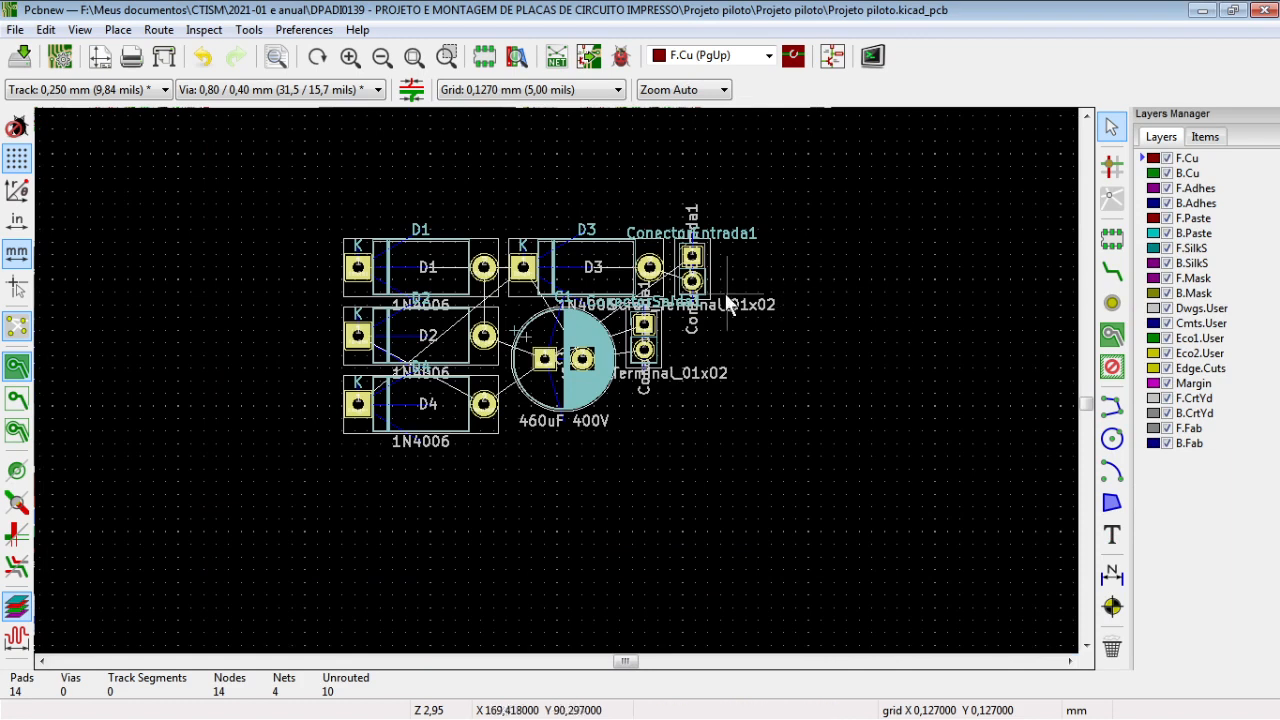
pyautogui.moveTo(785, 290); pyautogui.dragTo(684, 214)
pyautogui.click(930, 246)
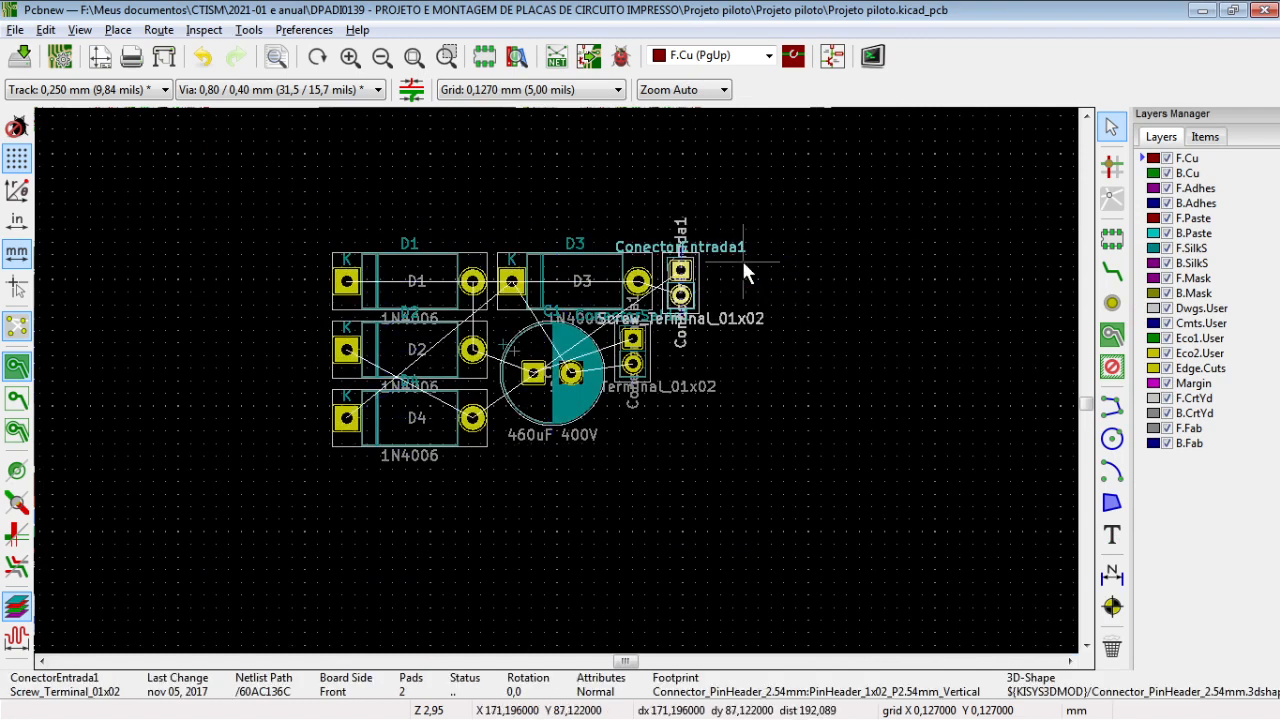
pyautogui.hotkey('alt', 'Tab')
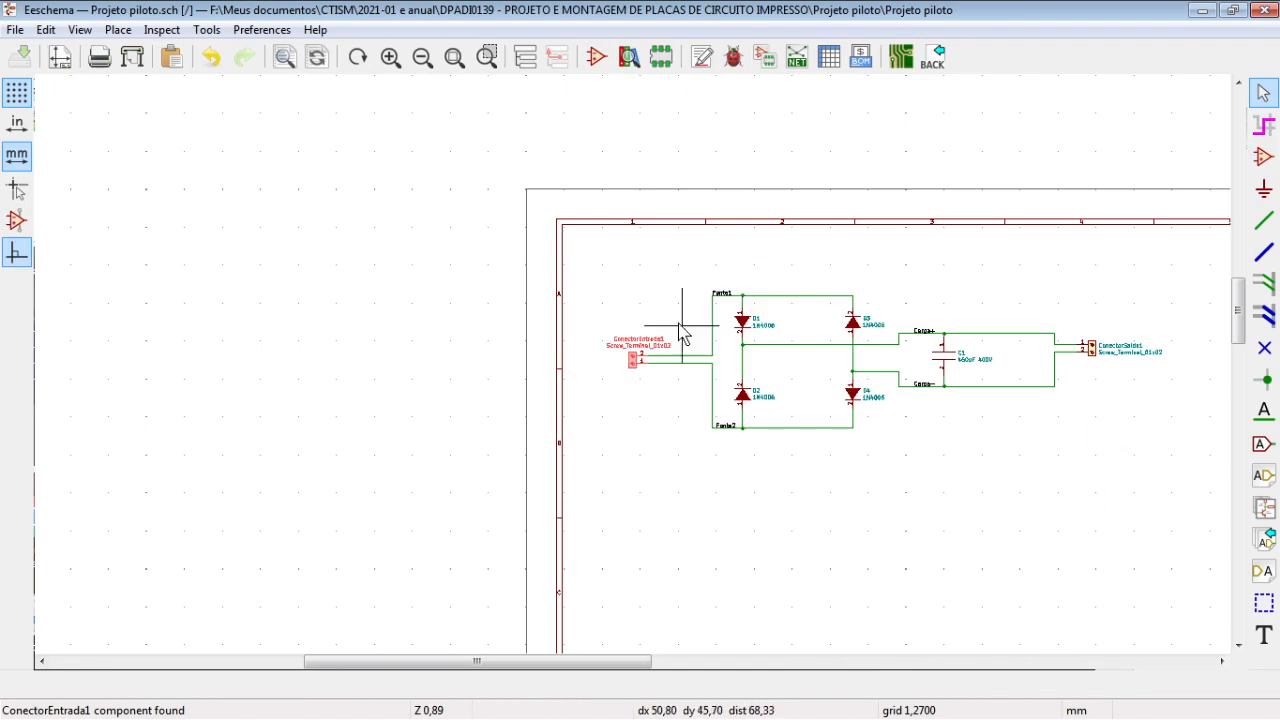
pyautogui.scroll(-1, 650, 385)
pyautogui.scroll(5, 640, 380)
pyautogui.scroll(-8, 636, 372)
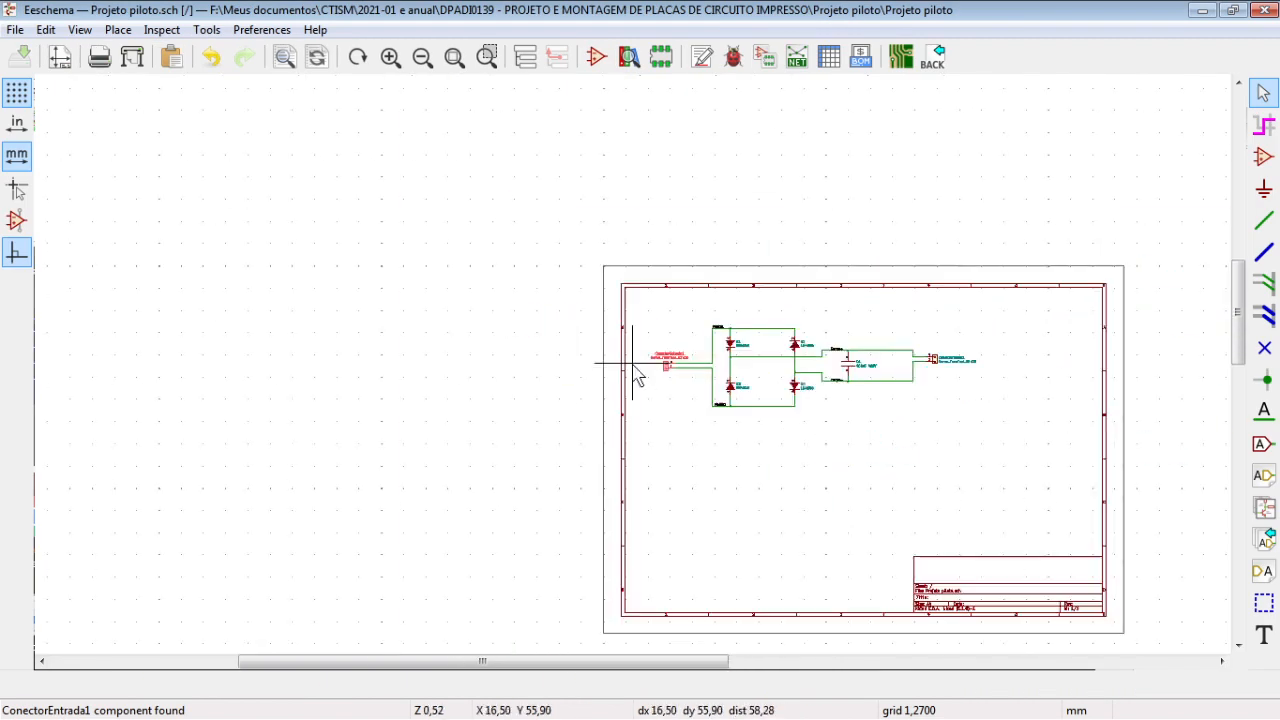
pyautogui.scroll(2, 686, 375)
pyautogui.scroll(5, 640, 374)
pyautogui.scroll(-4, 625, 365)
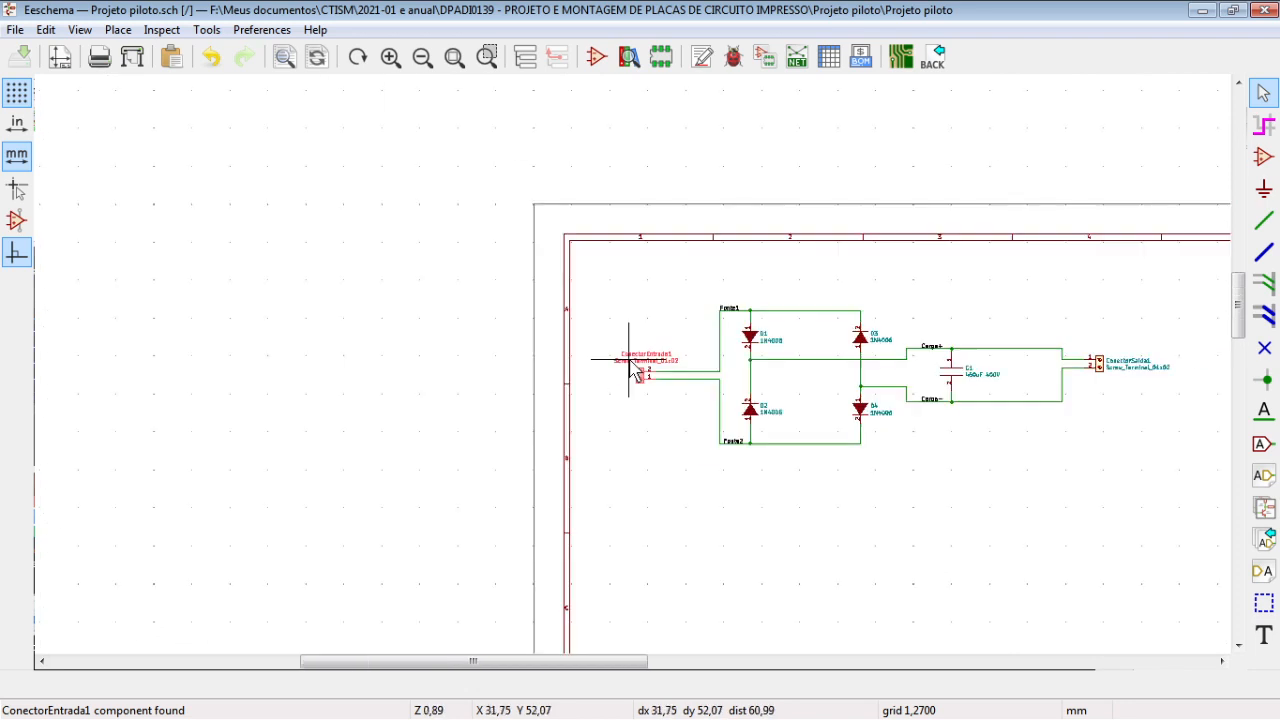
pyautogui.scroll(1, 650, 385)
pyautogui.hotkey('alt', 'Tab')
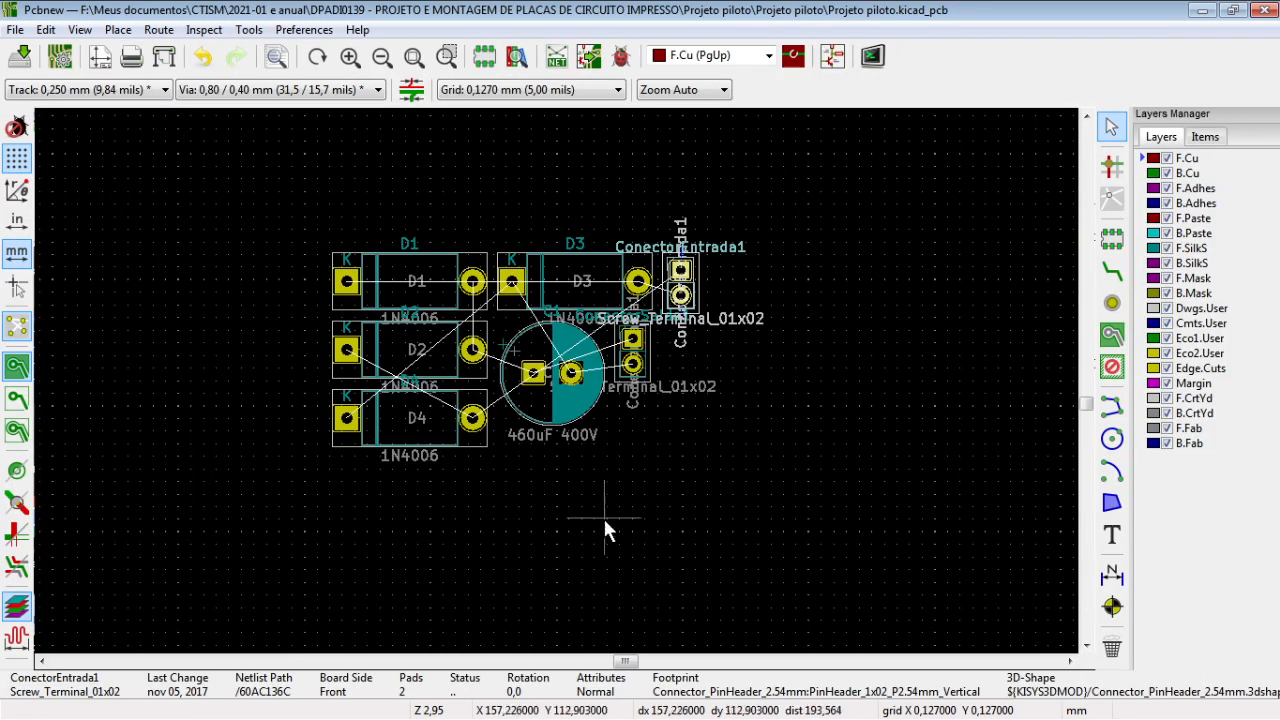
# Select the D4 footprint, check its highlighted symbol in the Eeschema schematic and return to the Pcbnew board.
pyautogui.moveTo(480, 524); pyautogui.dragTo(368, 408)
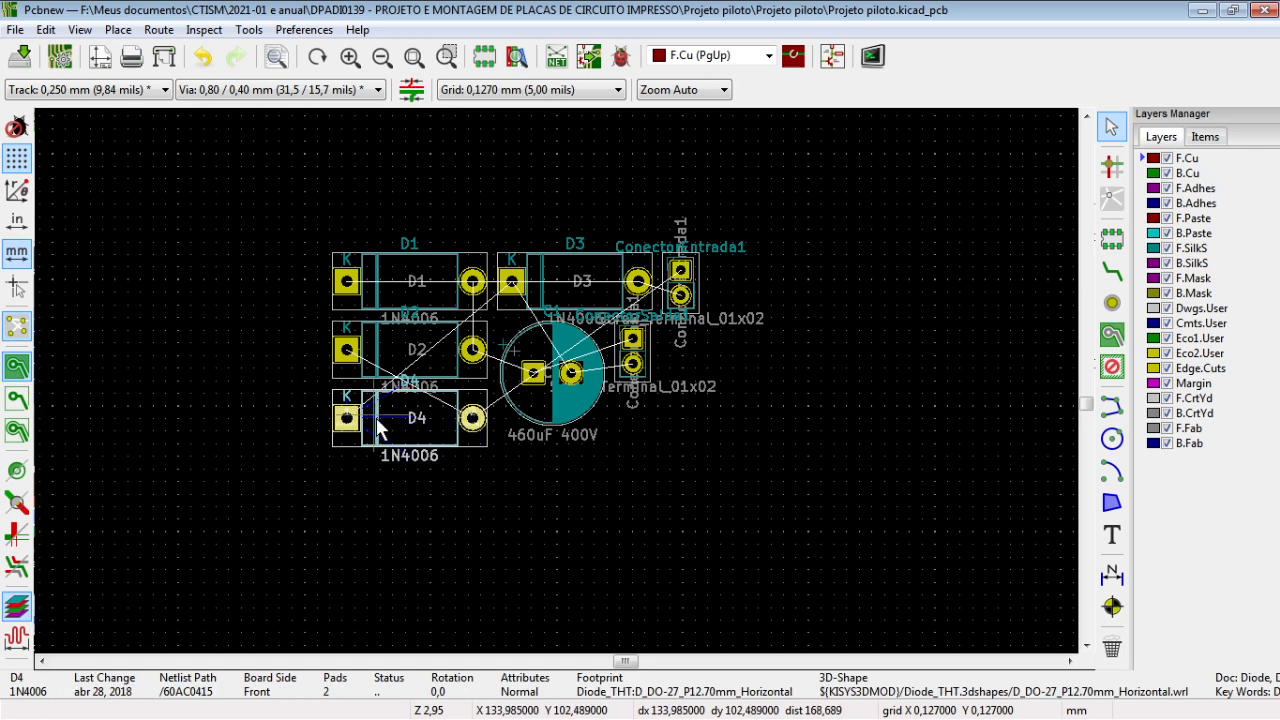
pyautogui.hotkey('alt', 'Tab')
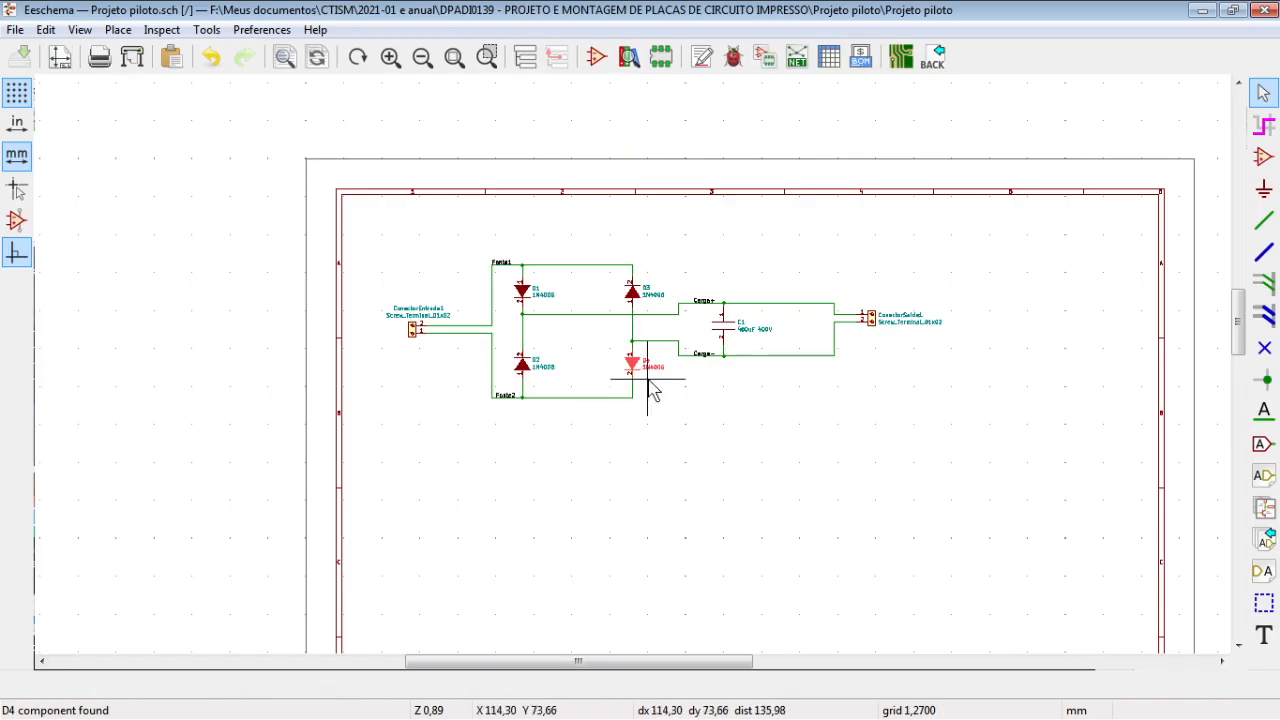
pyautogui.hotkey('alt', 'Tab')
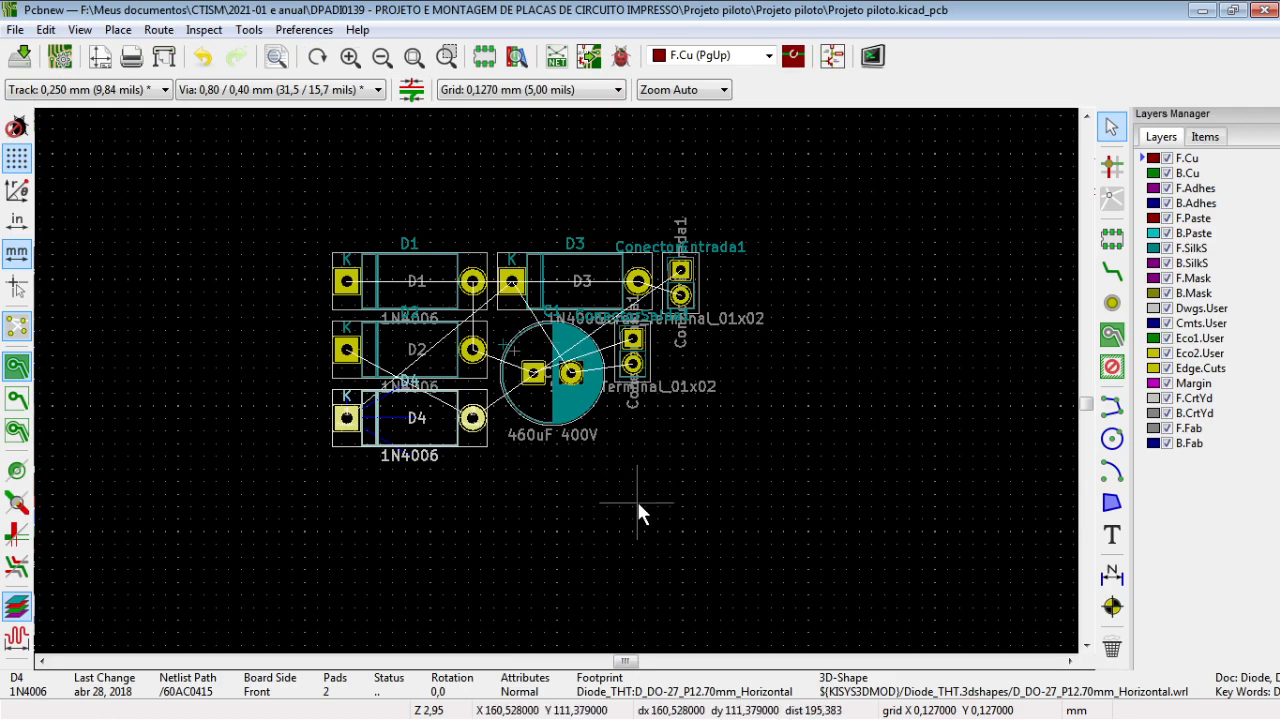
# Move the ConectorEntrada1 footprint to the left of the diodes, rotate it 180° and align its lower pad with D2's cathode.
pyautogui.moveTo(806, 299); pyautogui.dragTo(658, 240)
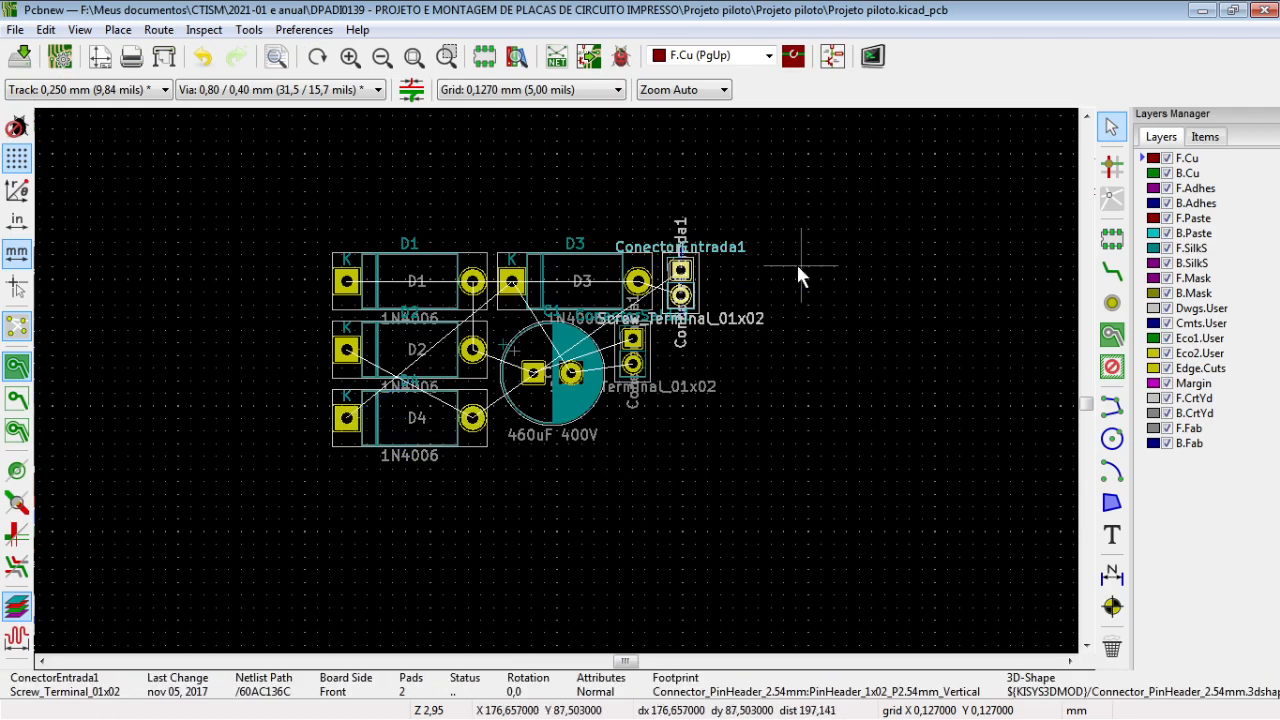
pyautogui.press('m')
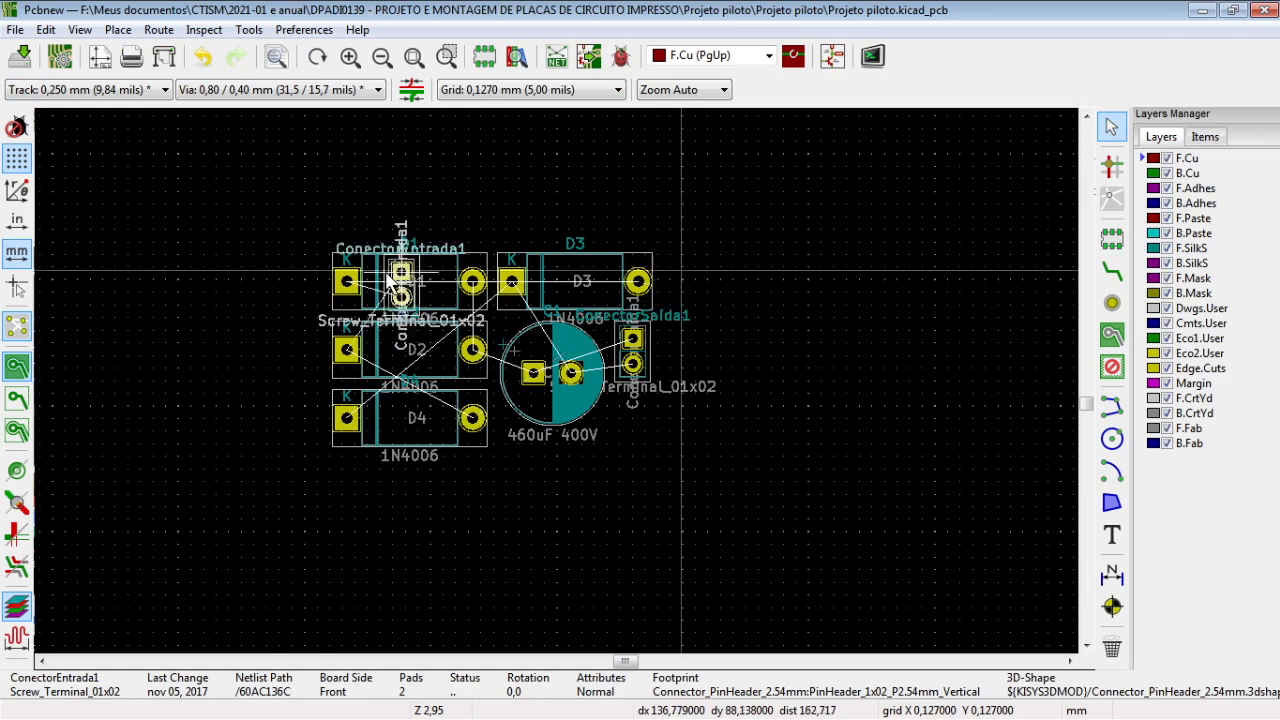
pyautogui.click(220, 302)
pyautogui.press('r')
pyautogui.press('r')
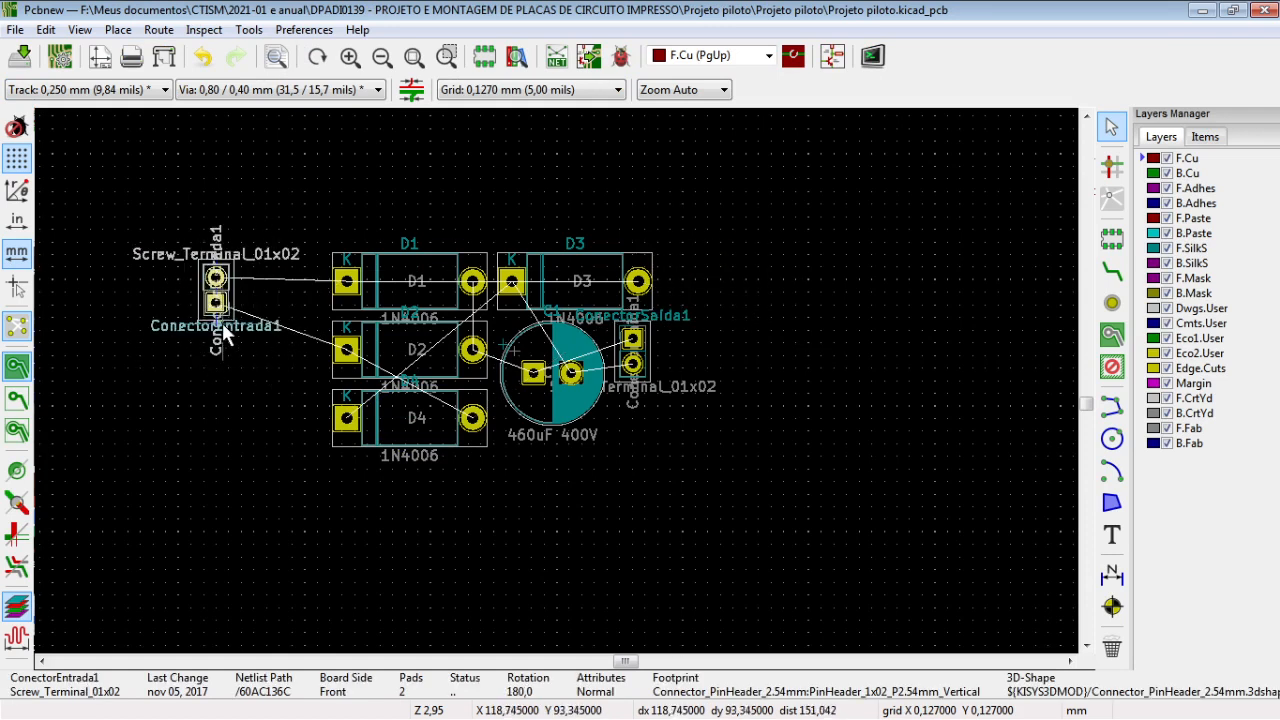
pyautogui.press('m')
pyautogui.click(221, 350)
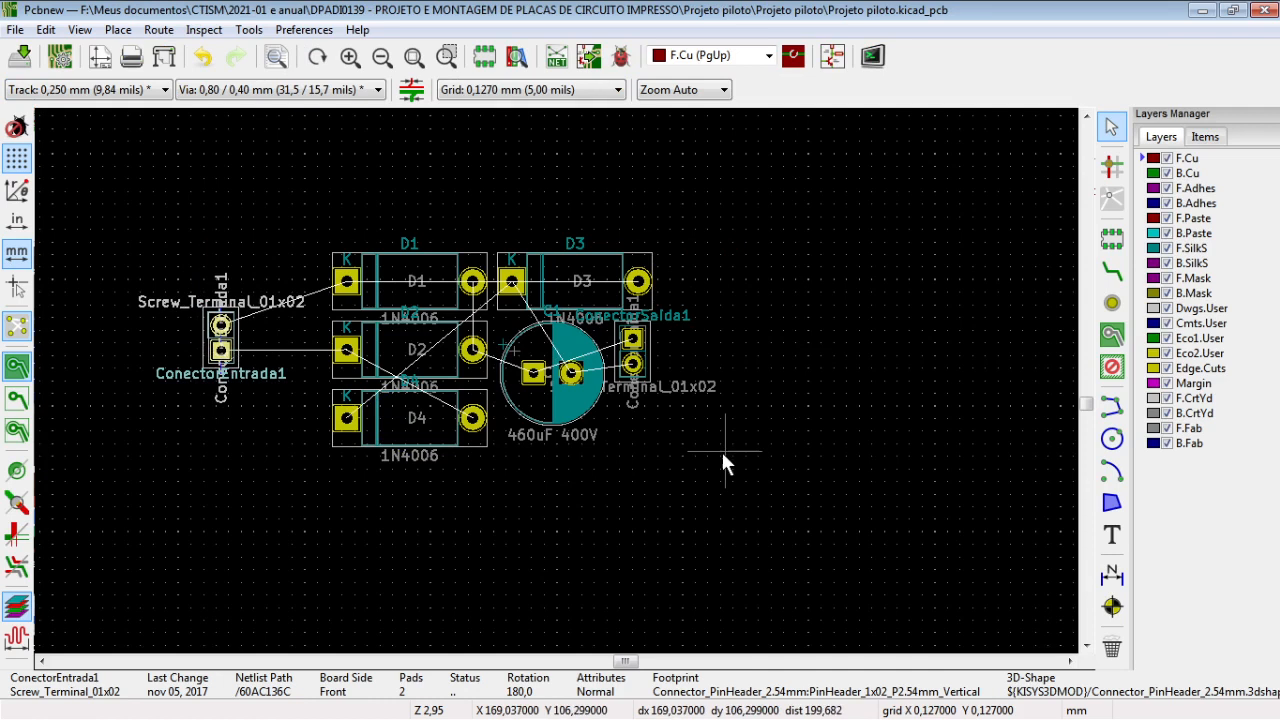
# Spread the footprints apart by moving C1 to the right of ConectorSaida1 and shifting D4 and D2 downward.
pyautogui.click(559, 460)
pyautogui.moveTo(548, 367); pyautogui.dragTo(813, 352)
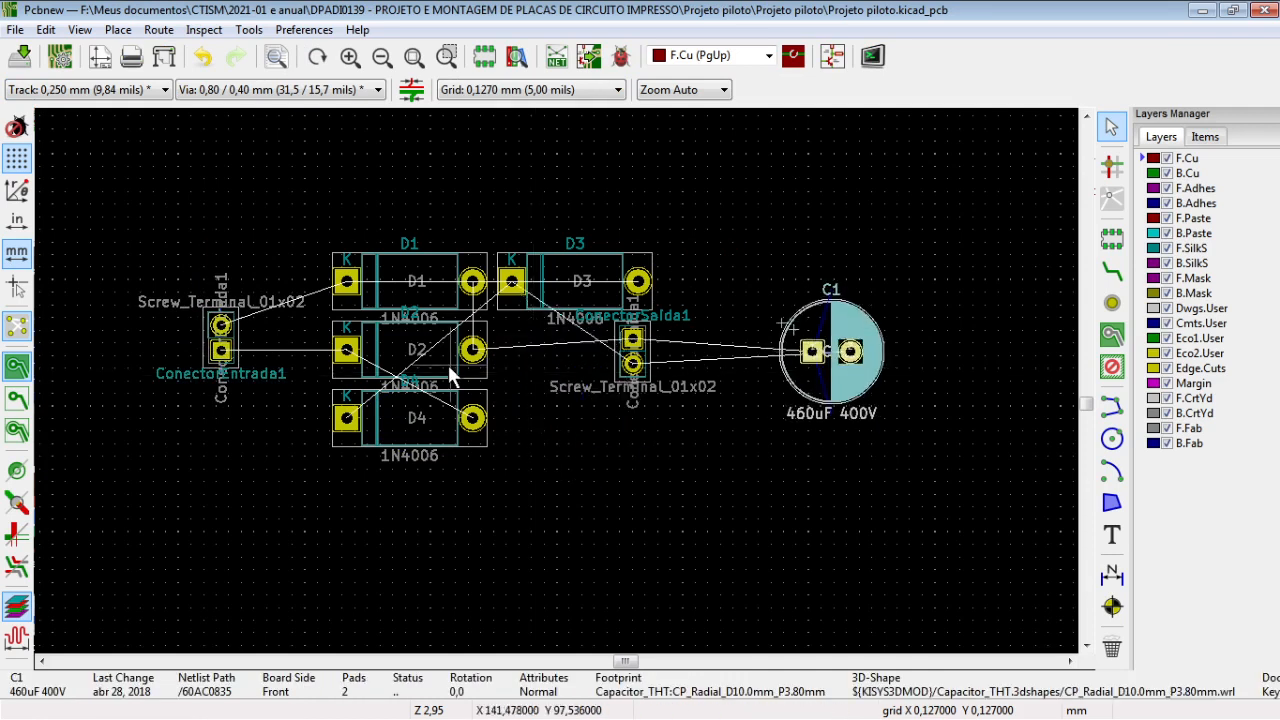
pyautogui.moveTo(420, 419); pyautogui.dragTo(414, 577)
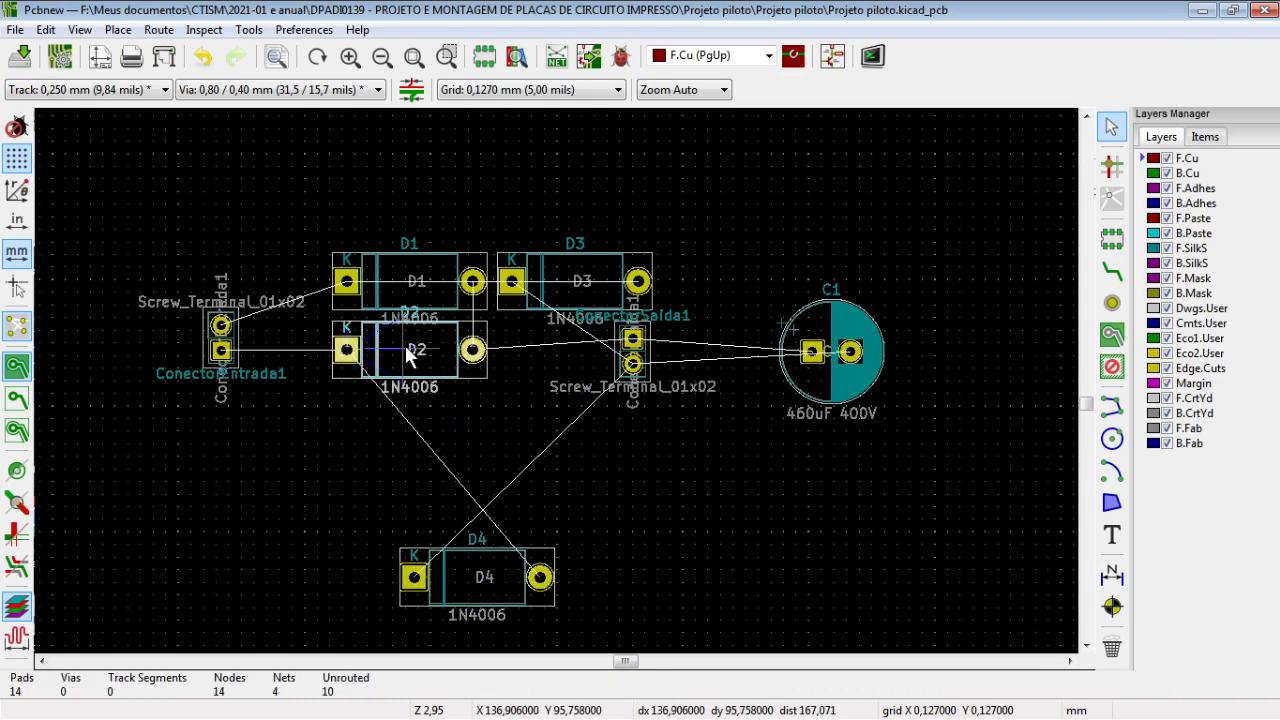
pyautogui.moveTo(405, 345); pyautogui.dragTo(405, 430)
# Rotate diode D3 by 180° and place it between D1 and D2 with its pads aligned to theirs.
pyautogui.moveTo(567, 330); pyautogui.dragTo(352, 368)
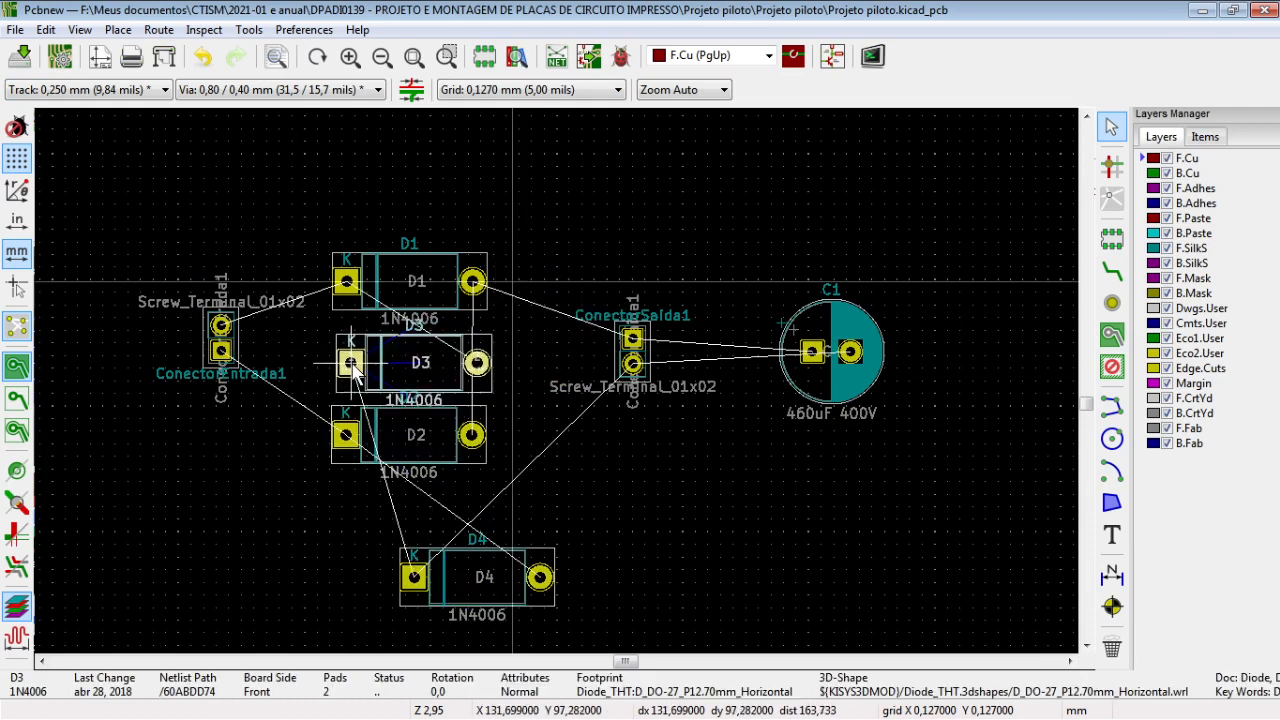
pyautogui.press('t')
pyautogui.press('Escape')
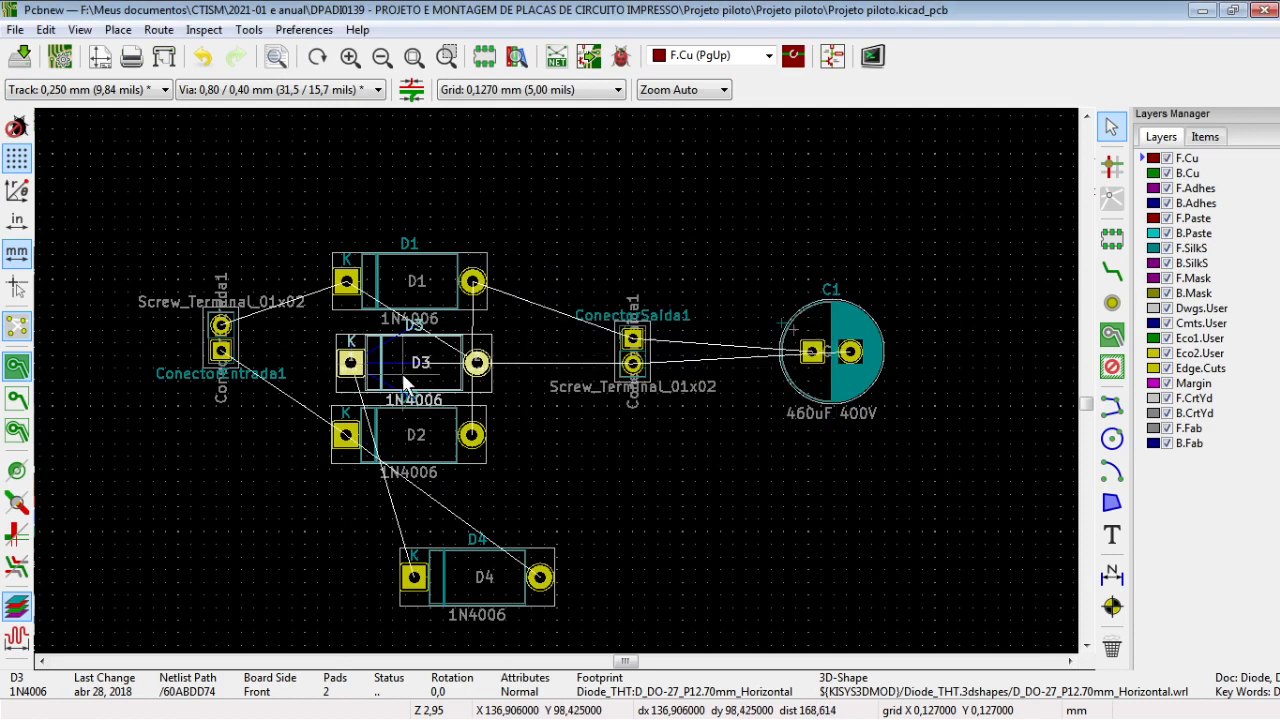
pyautogui.press('r')
pyautogui.press('r')
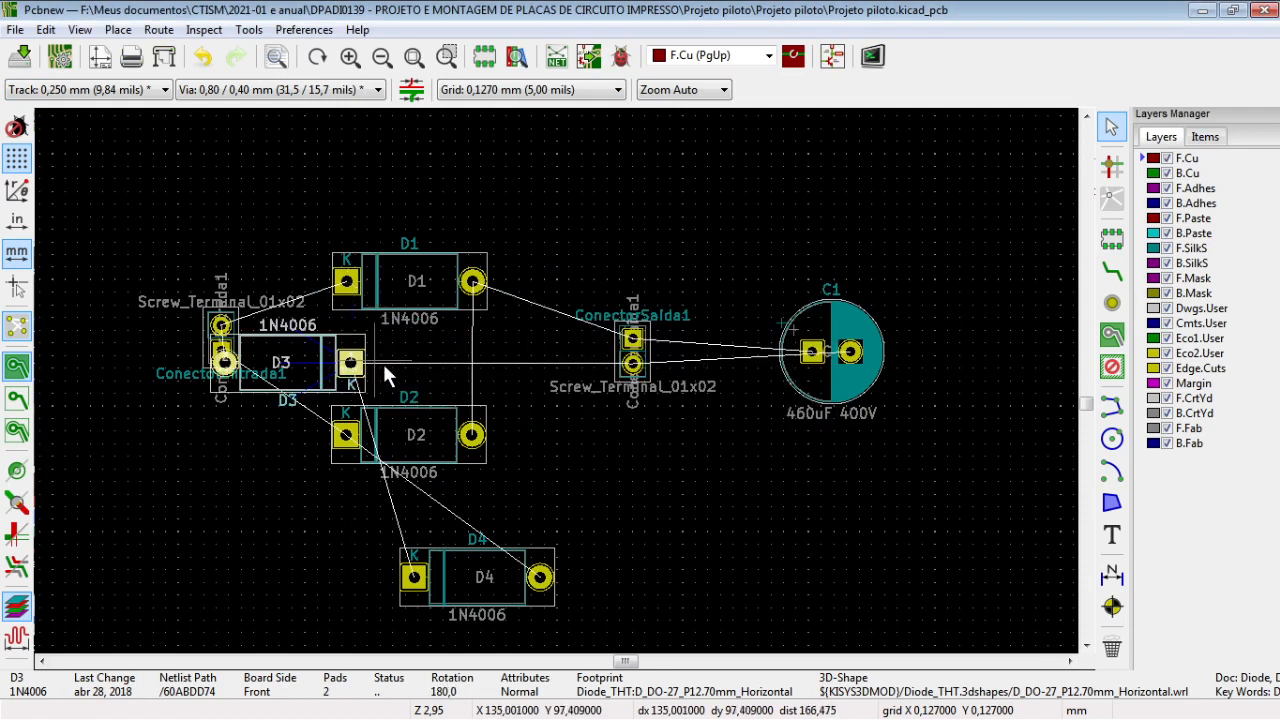
pyautogui.moveTo(435, 369); pyautogui.dragTo(332, 345)
pyautogui.press('m')
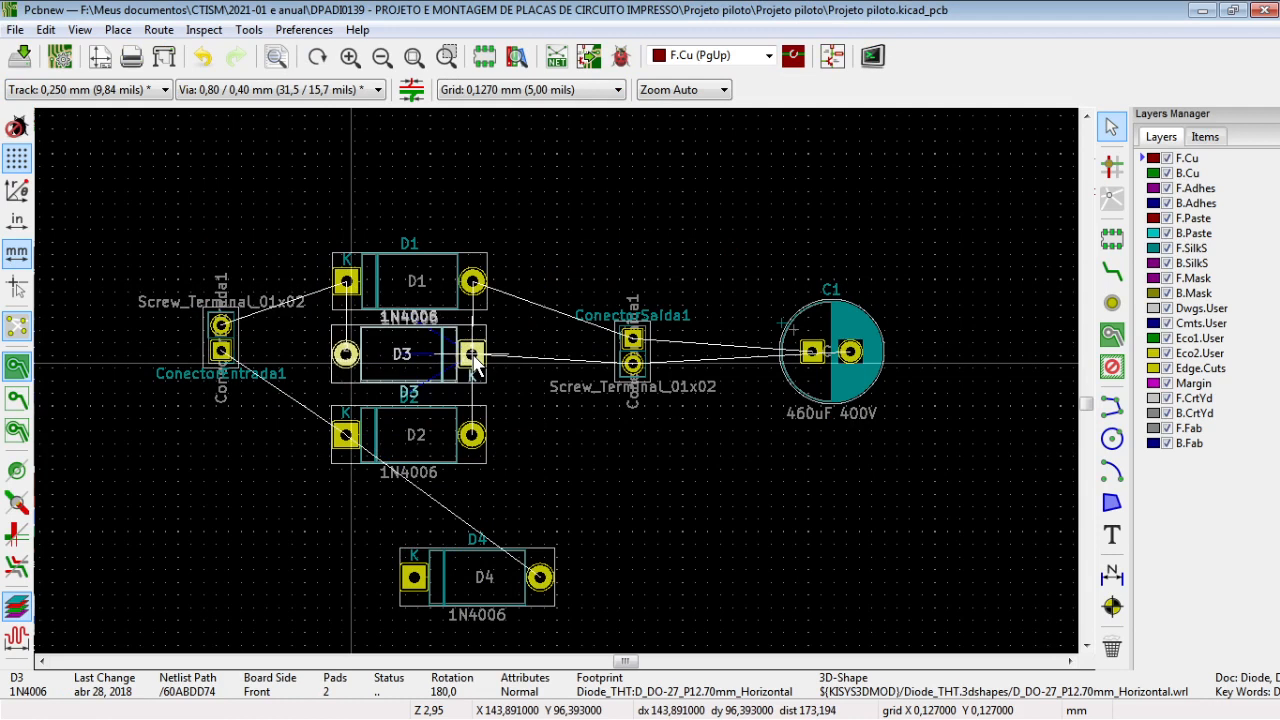
pyautogui.click(476, 365)
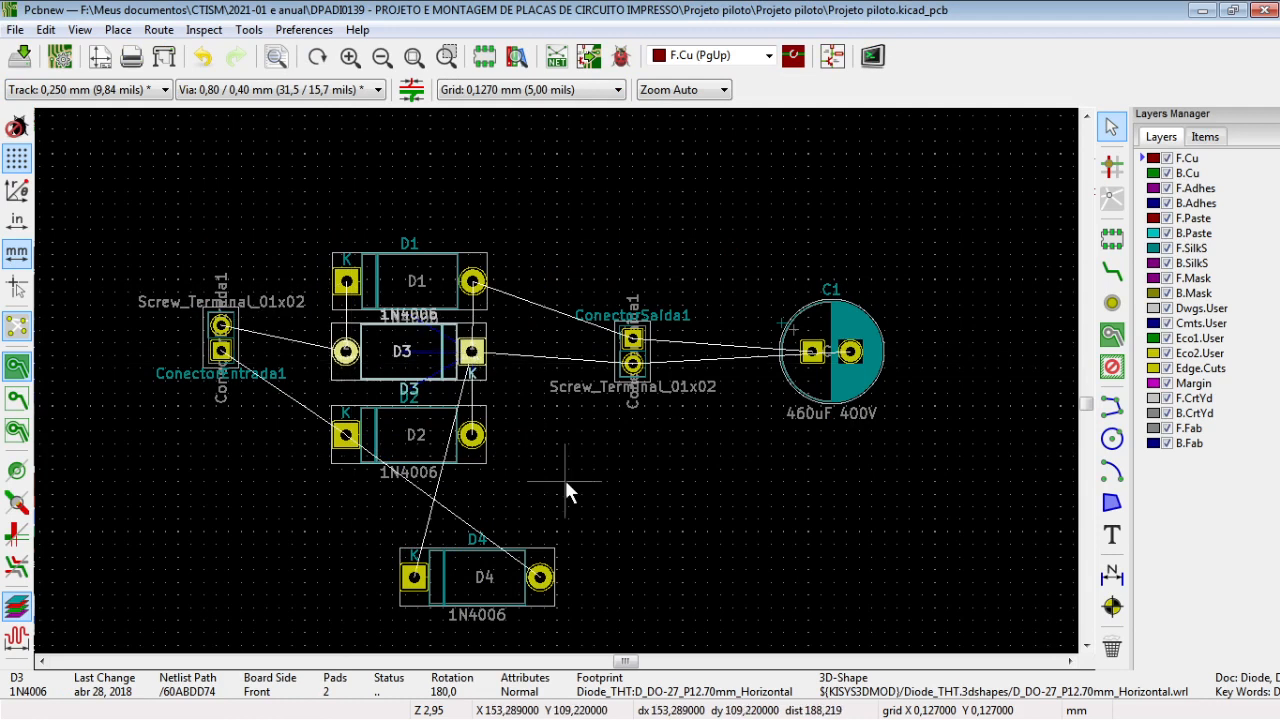
# Rotate diode D4 by 180° and place it directly below D2 in the diode column.
pyautogui.moveTo(628, 627); pyautogui.dragTo(560, 557)
pyautogui.press('r')
pyautogui.press('r')
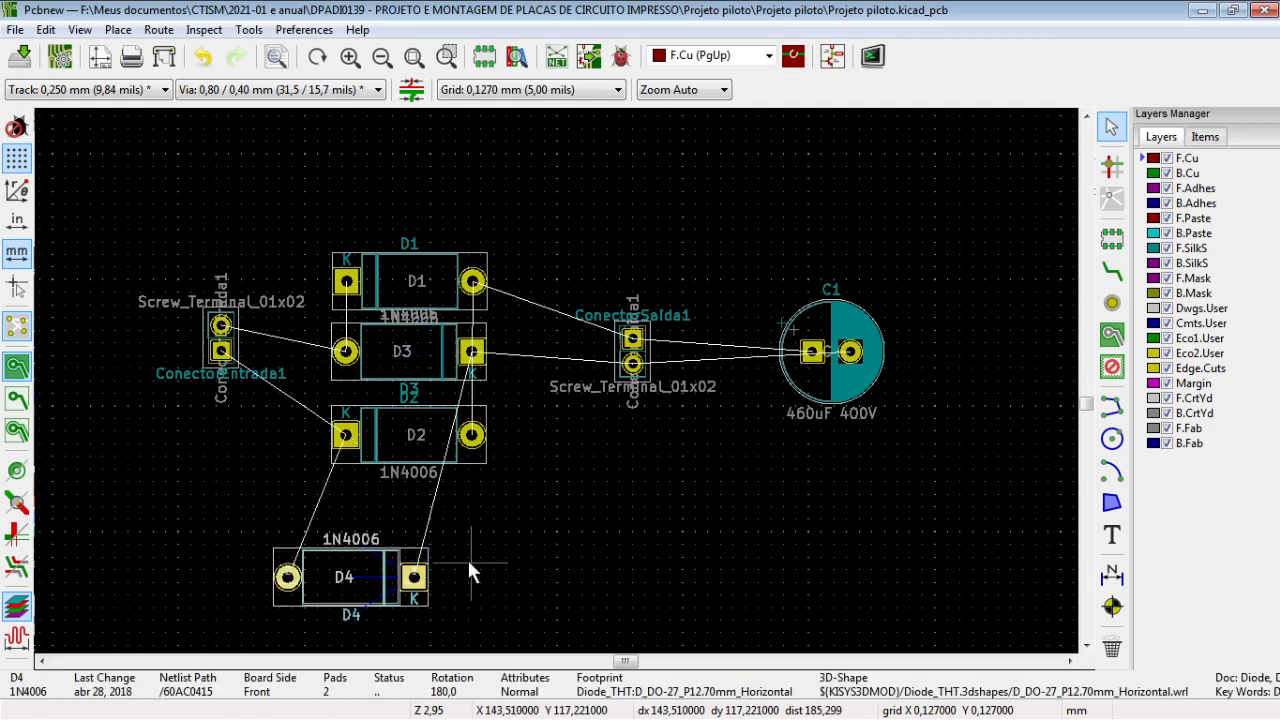
pyautogui.moveTo(373, 556); pyautogui.dragTo(489, 505)
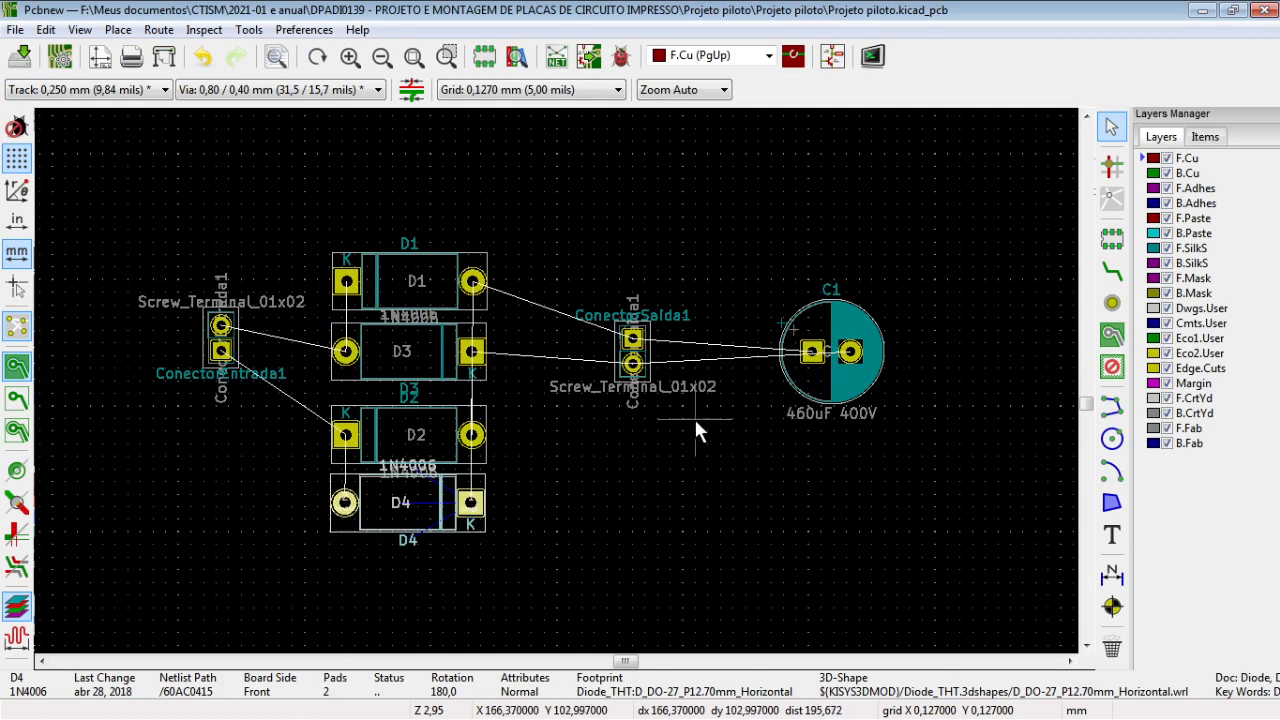
# Move ConectorSaida1 to the far right of the layout and bring C1 beside the diodes, rotated to 90°.
pyautogui.moveTo(696, 444); pyautogui.dragTo(624, 278)
pyautogui.moveTo(632, 340); pyautogui.dragTo(960, 325)
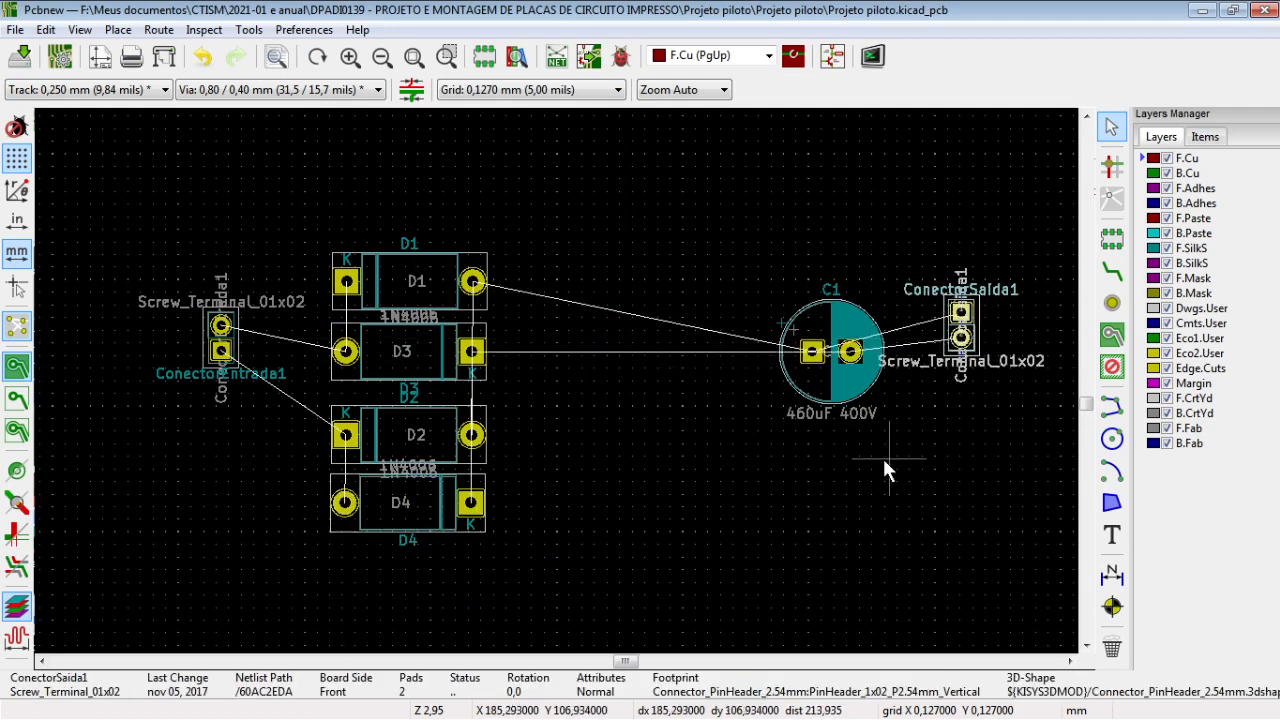
pyautogui.moveTo(886, 470); pyautogui.dragTo(755, 280)
pyautogui.moveTo(831, 350); pyautogui.dragTo(589, 369)
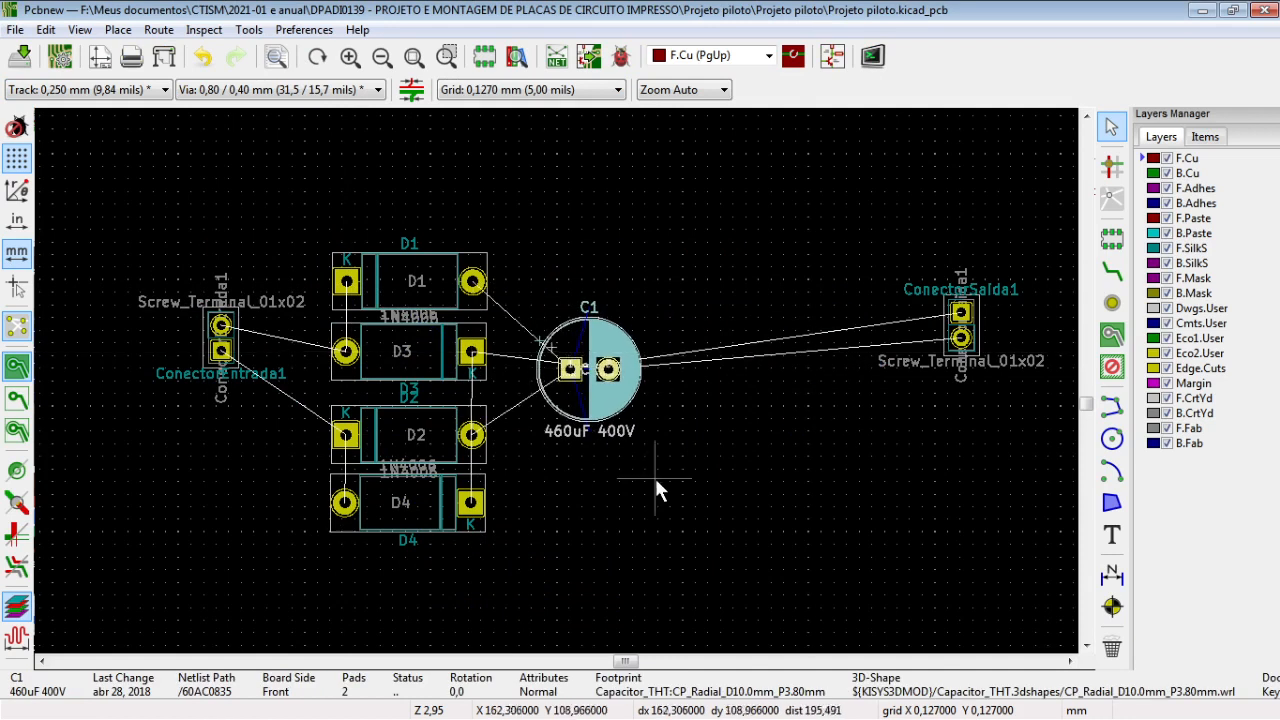
pyautogui.press('r')
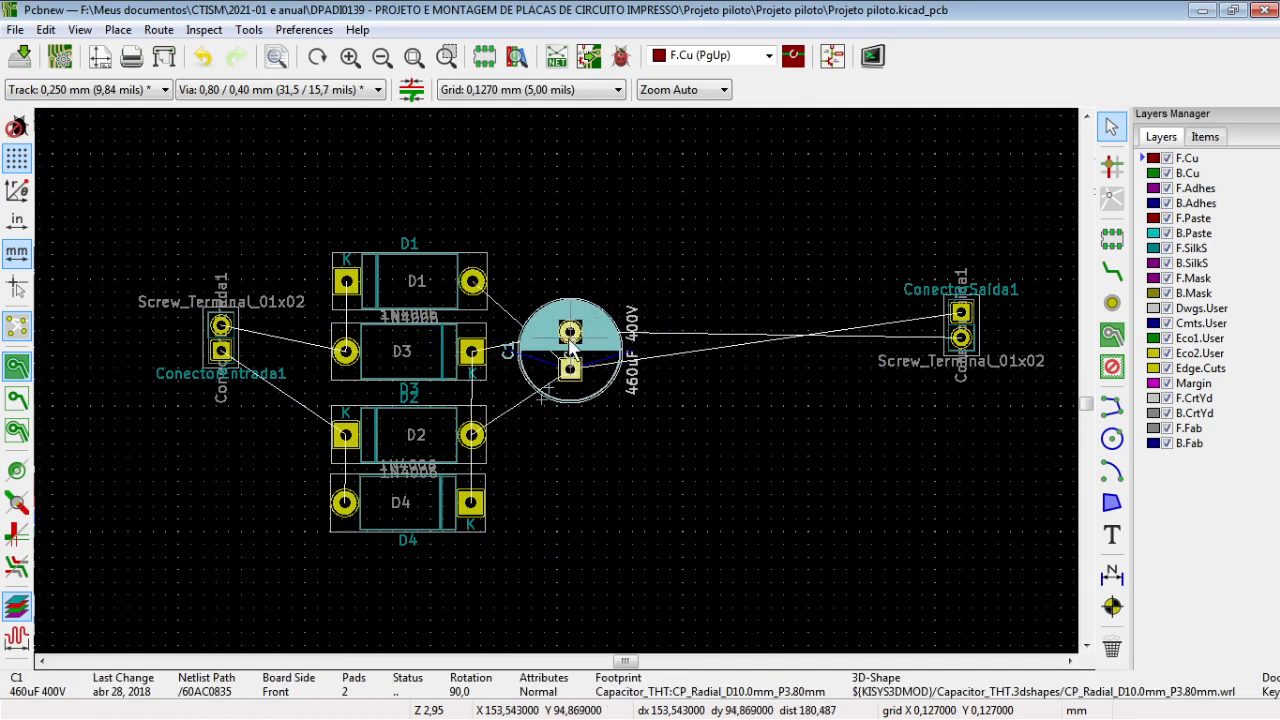
# Move C1 down beside the diodes and place ConectorSaida1 just to the right of it, rotated by 180°.
pyautogui.moveTo(572, 345); pyautogui.dragTo(635, 402)
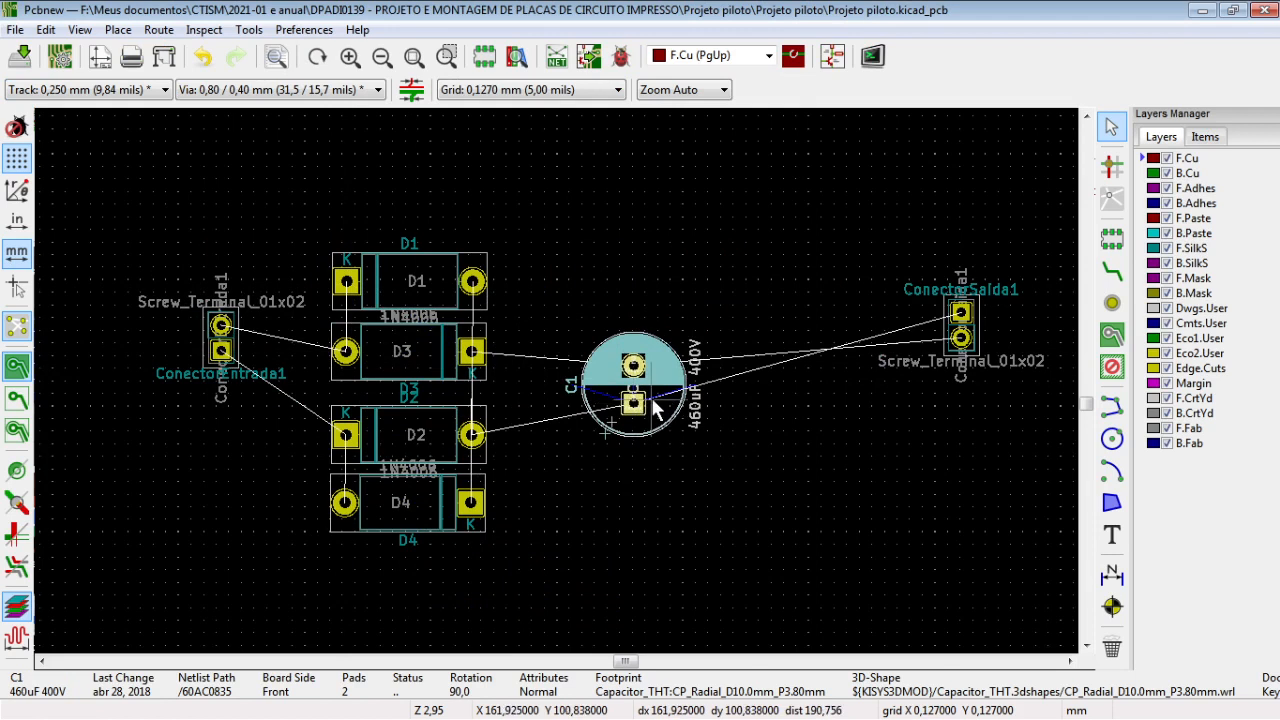
pyautogui.moveTo(637, 402); pyautogui.dragTo(585, 406)
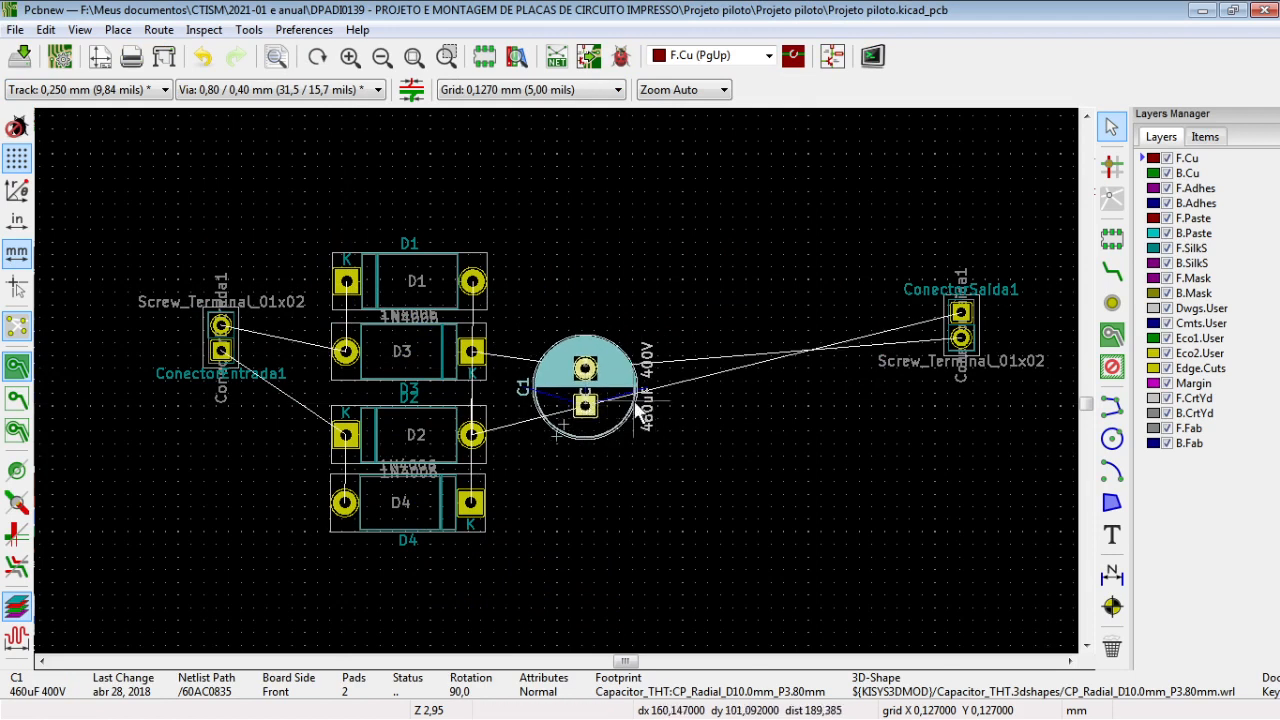
pyautogui.click(972, 316)
pyautogui.moveTo(972, 316); pyautogui.dragTo(730, 395)
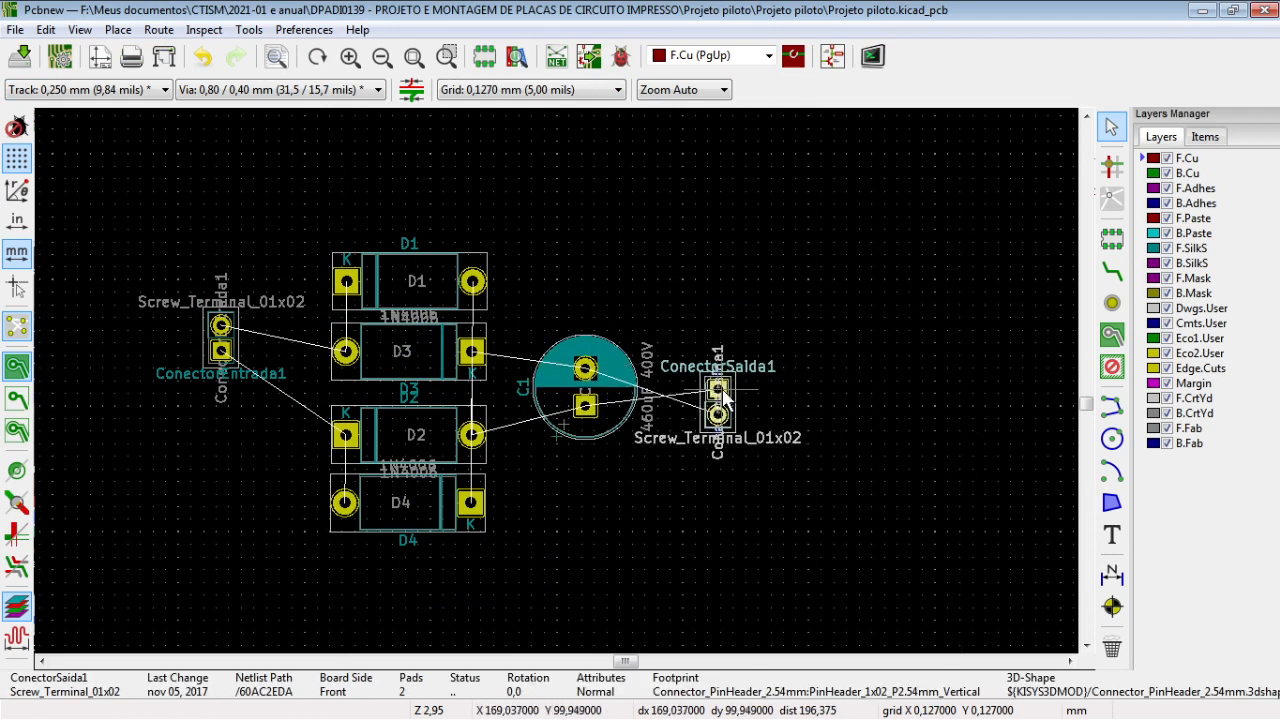
pyautogui.press('r')
pyautogui.press('r')
pyautogui.moveTo(791, 478); pyautogui.dragTo(691, 401)
# Move D1 slightly up in the diode column and bring ConectorEntrada1 closer to the diodes, centred between D3 and D2.
pyautogui.moveTo(541, 309); pyautogui.dragTo(458, 213)
pyautogui.moveTo(420, 275); pyautogui.dragTo(345, 270)
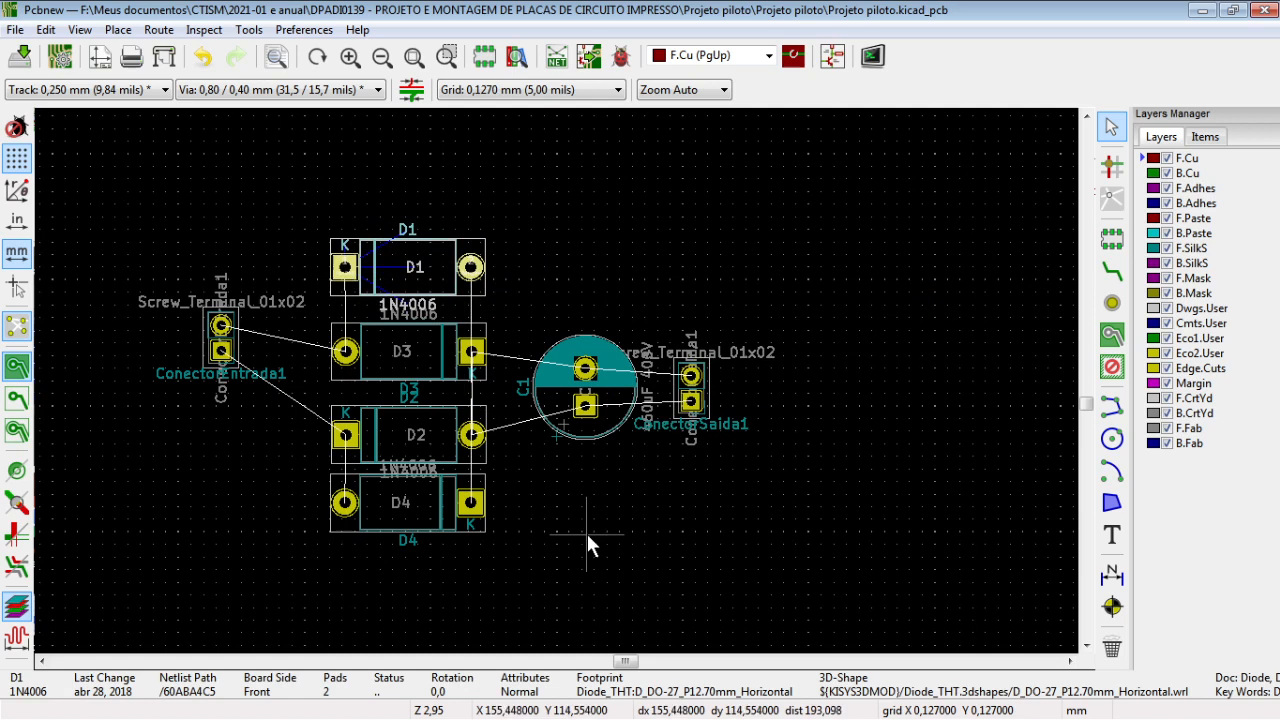
pyautogui.moveTo(276, 458); pyautogui.dragTo(277, 399)
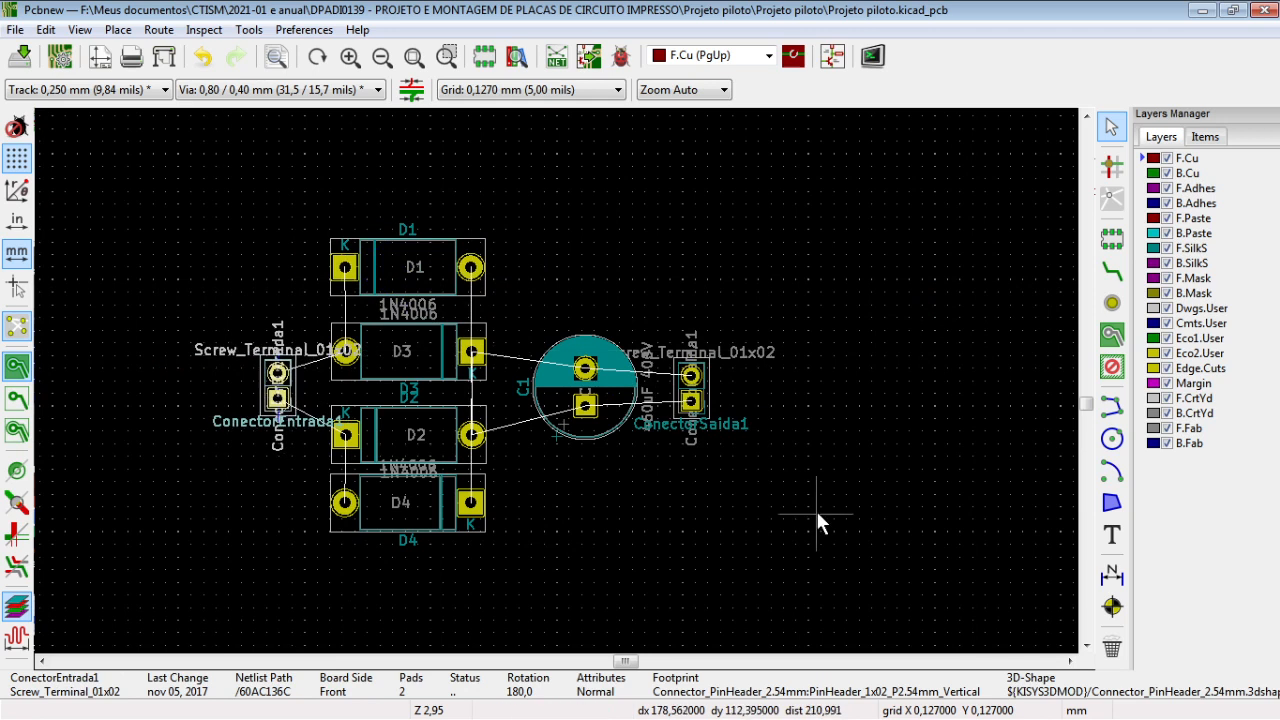
# Nudge C1 closer to the diodes and place ConectorSaida1 directly above it, rotated a further 90° counterclockwise.
pyautogui.moveTo(807, 508); pyautogui.dragTo(558, 316)
pyautogui.moveTo(624, 378); pyautogui.dragTo(615, 390)
pyautogui.moveTo(791, 463); pyautogui.dragTo(584, 308)
pyautogui.press('r')
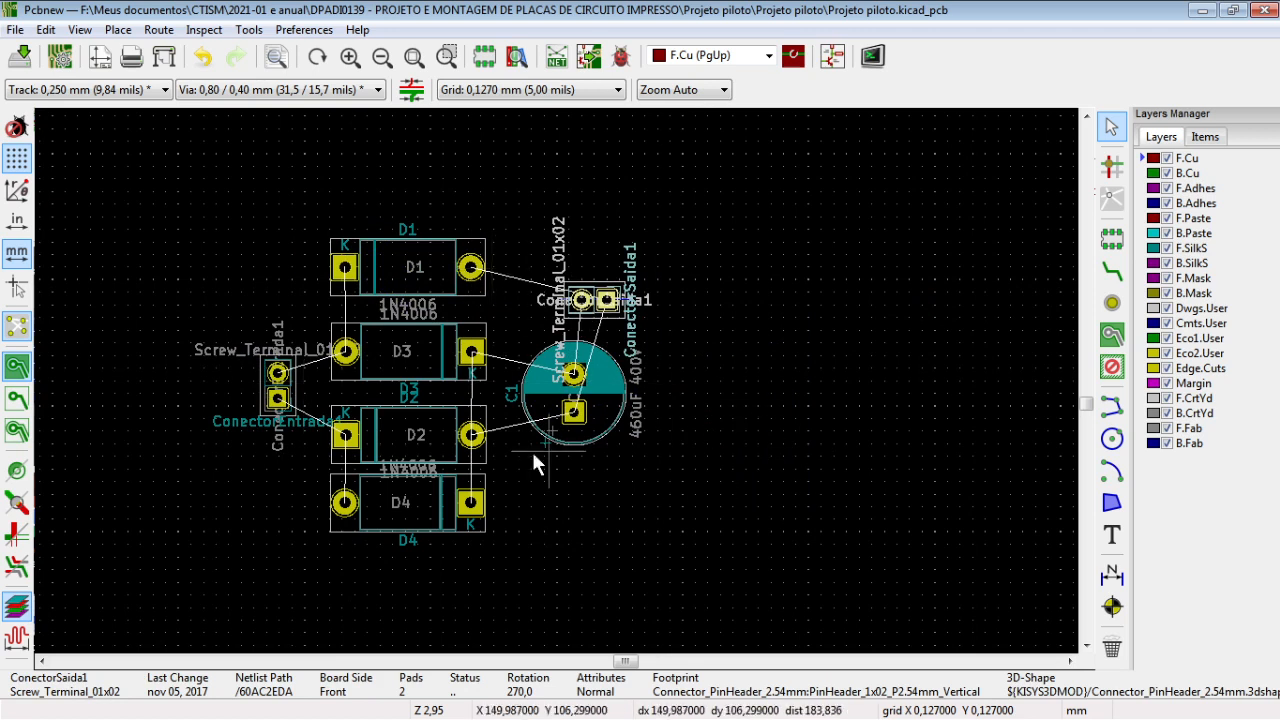
pyautogui.click(600, 502)
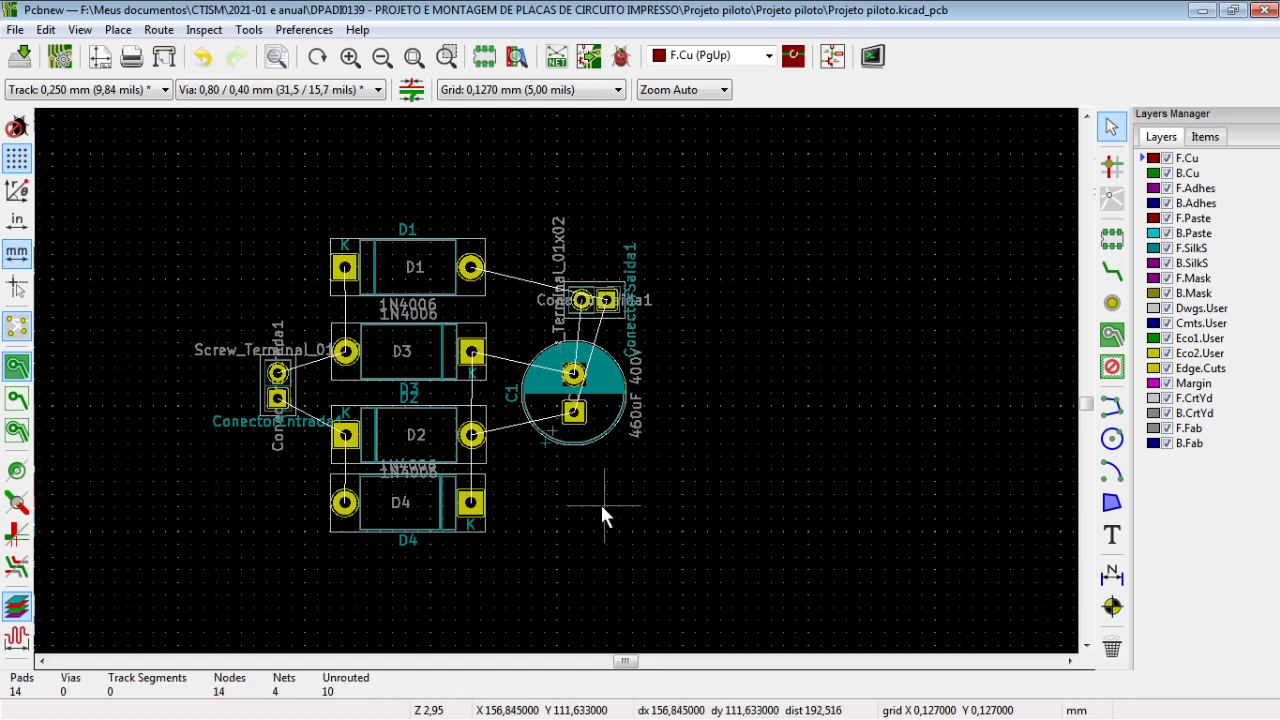
# Move D1 down close to D3 with its pads aligned to the diode column.
pyautogui.scroll(-1, 393, 493)
pyautogui.scroll(2, 556, 380)
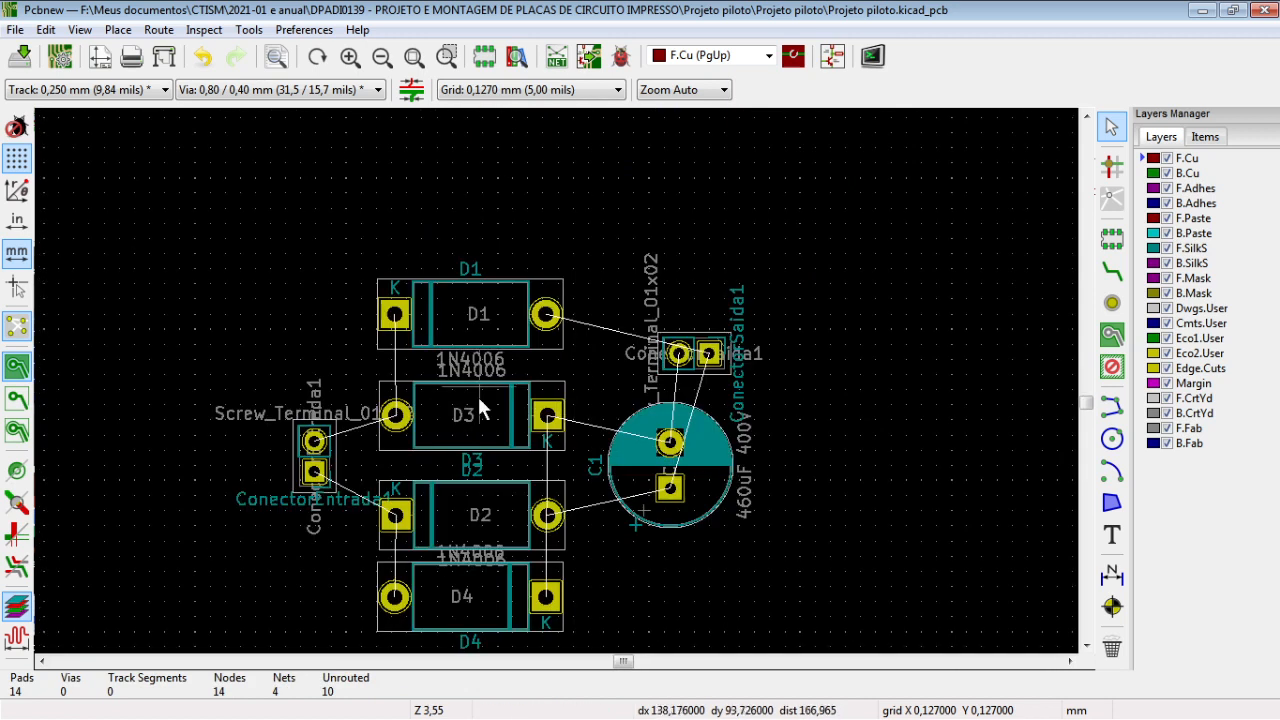
pyautogui.moveTo(1086, 401); pyautogui.dragTo(1087, 406)
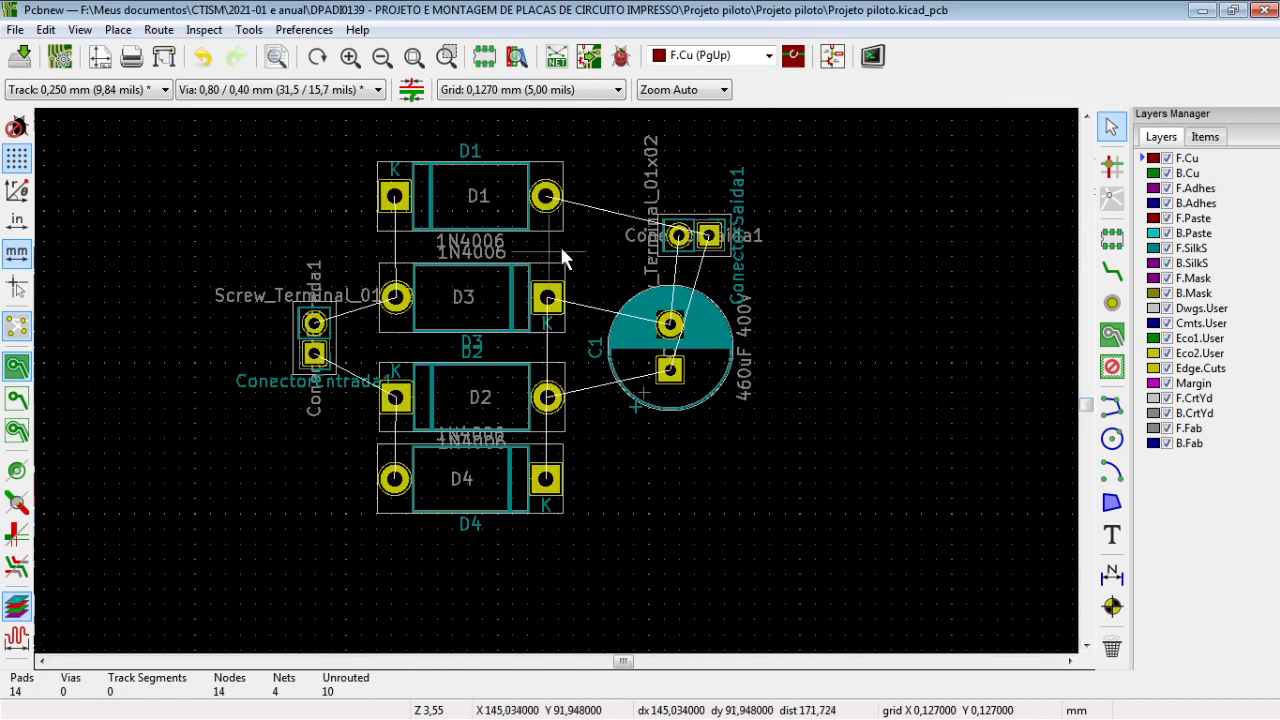
pyautogui.moveTo(595, 240); pyautogui.dragTo(396, 216)
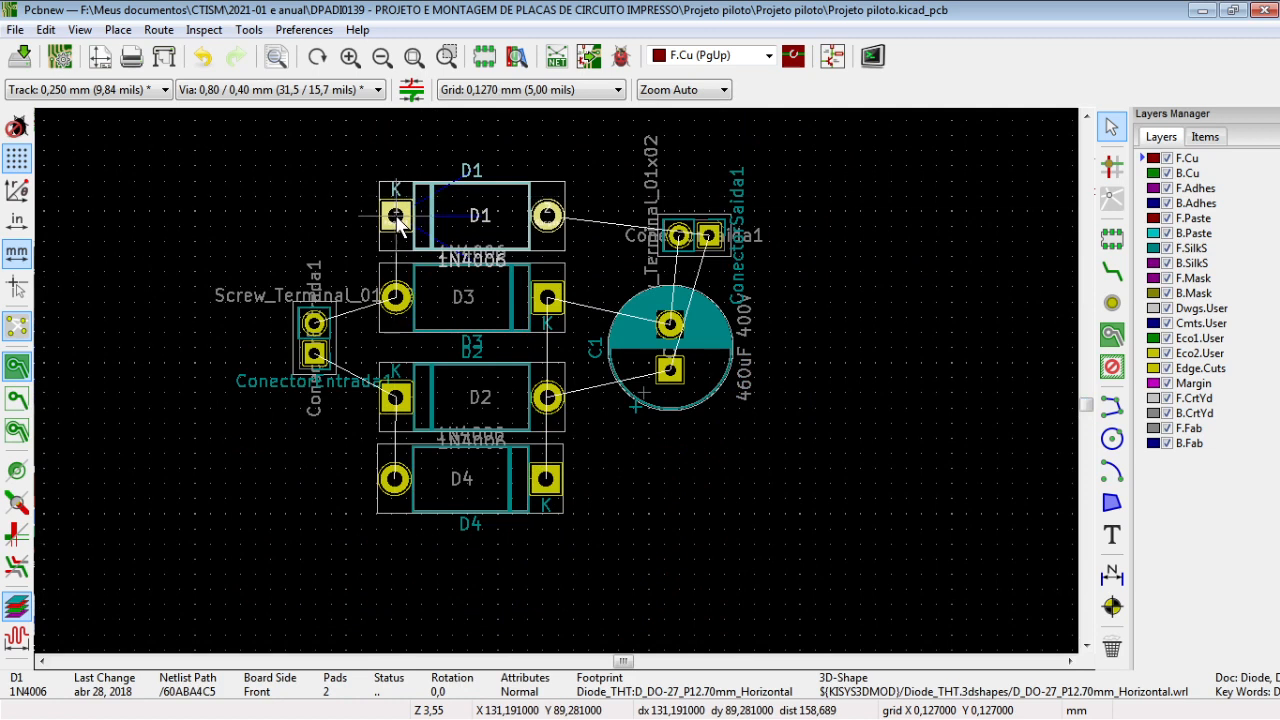
pyautogui.moveTo(583, 580); pyautogui.dragTo(473, 476)
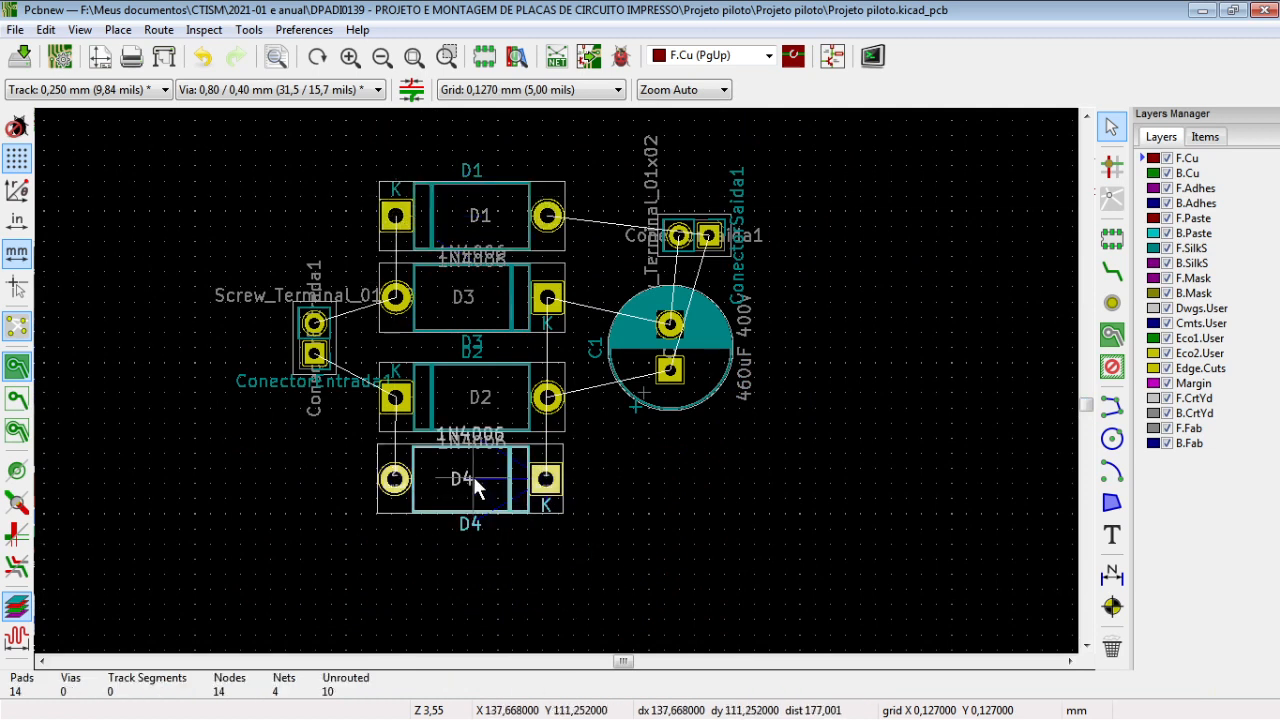
pyautogui.click(691, 480)
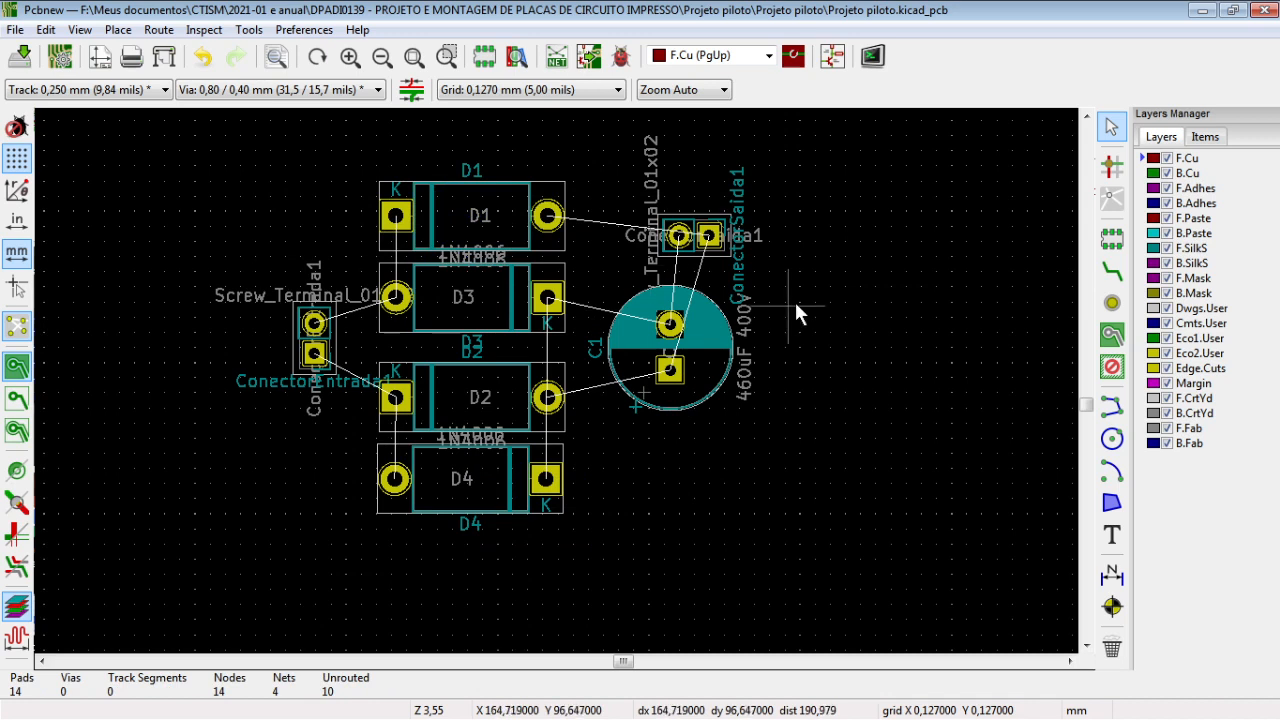
pyautogui.click(741, 190)
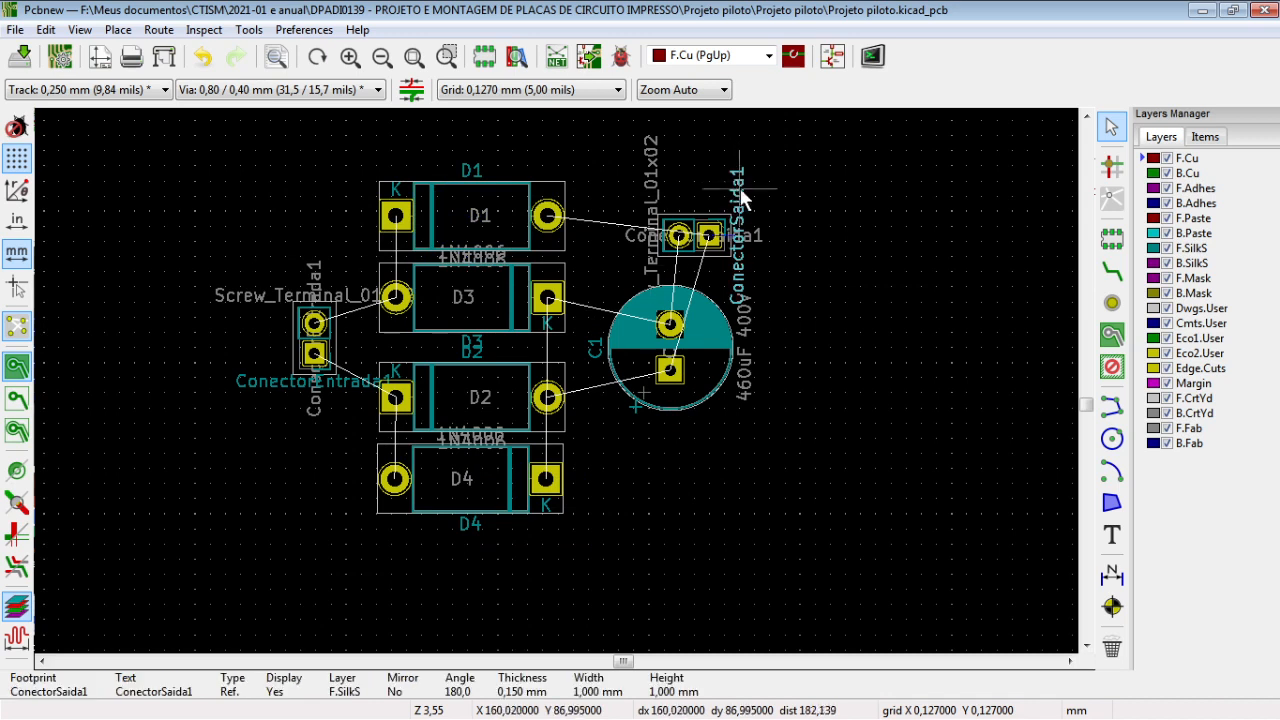
pyautogui.rightClick(741, 190)
pyautogui.click(738, 182)
pyautogui.rightClick(738, 182)
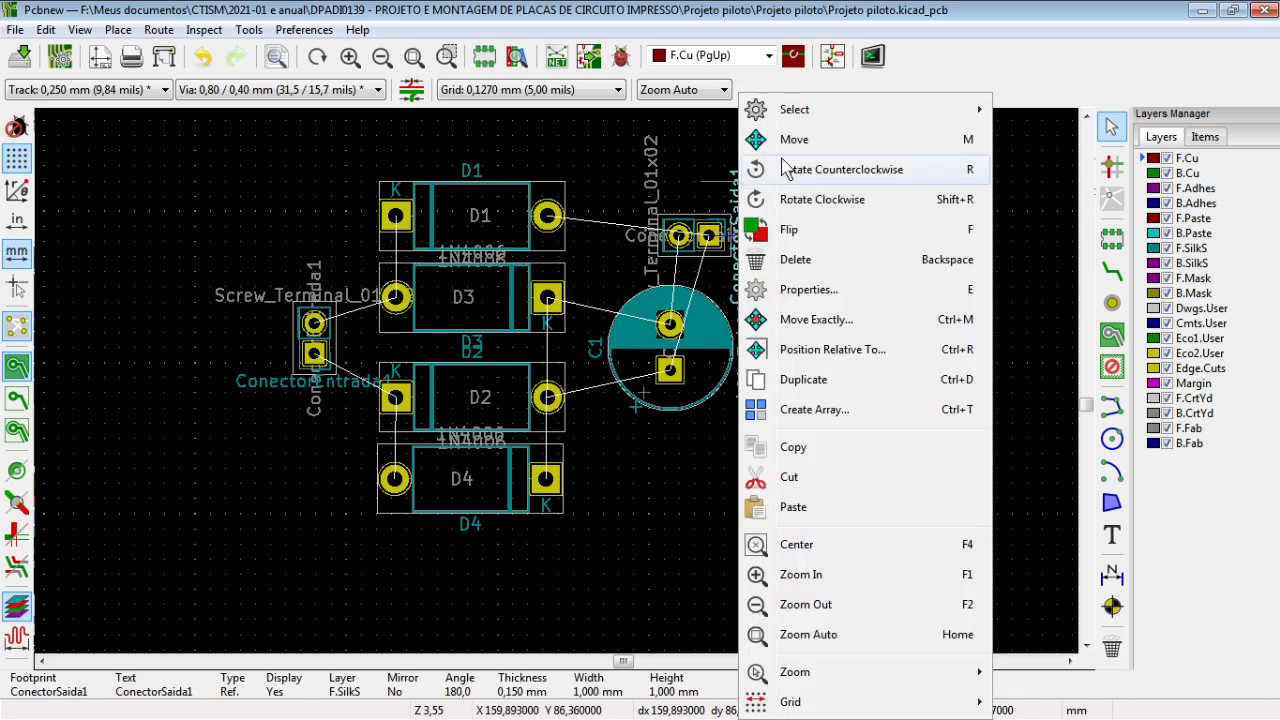
pyautogui.click(792, 145)
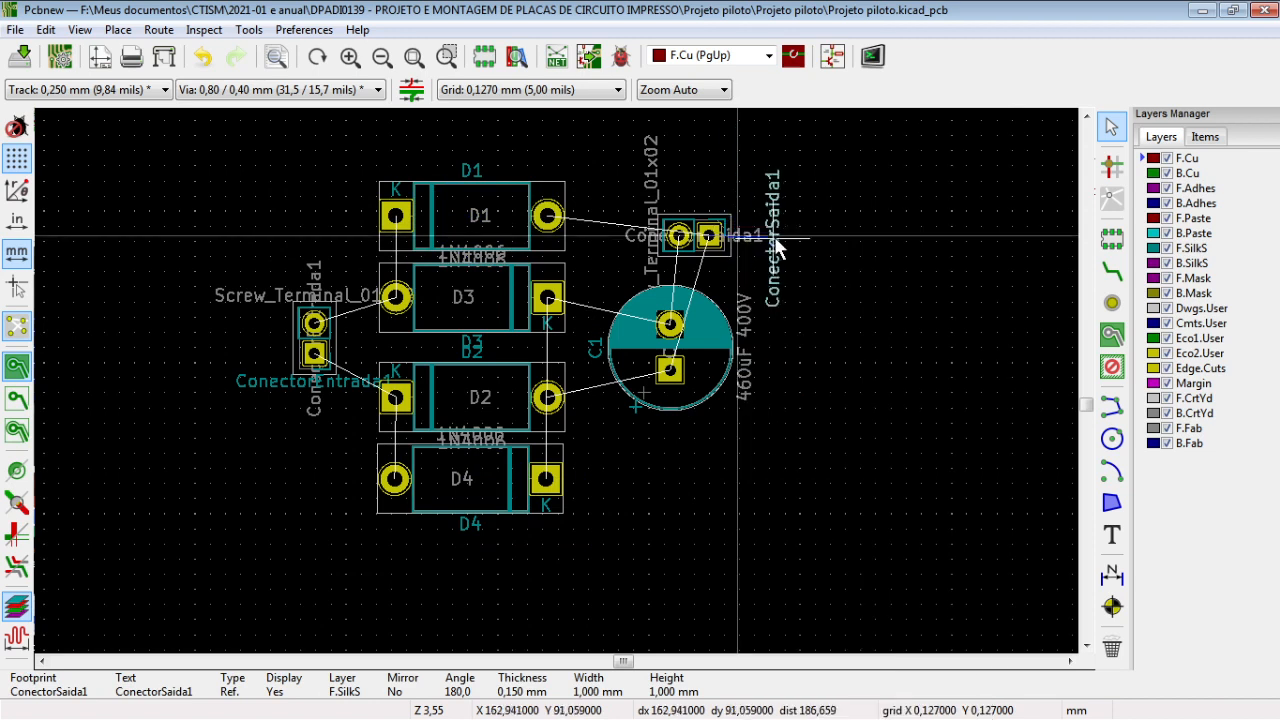
pyautogui.press('Escape')
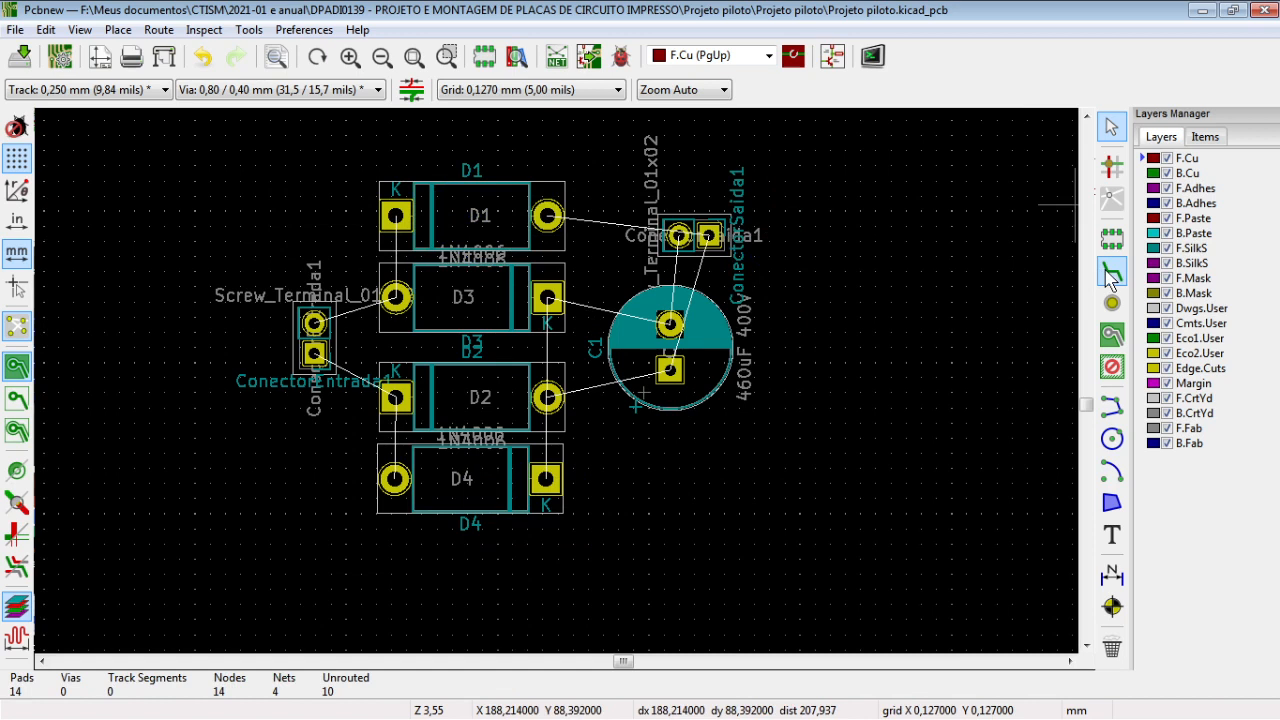
# Route an F.Cu track from ConectorEntrada1's upper pad to D3's left pad.
pyautogui.click(1112, 272)
pyautogui.click(314, 322)
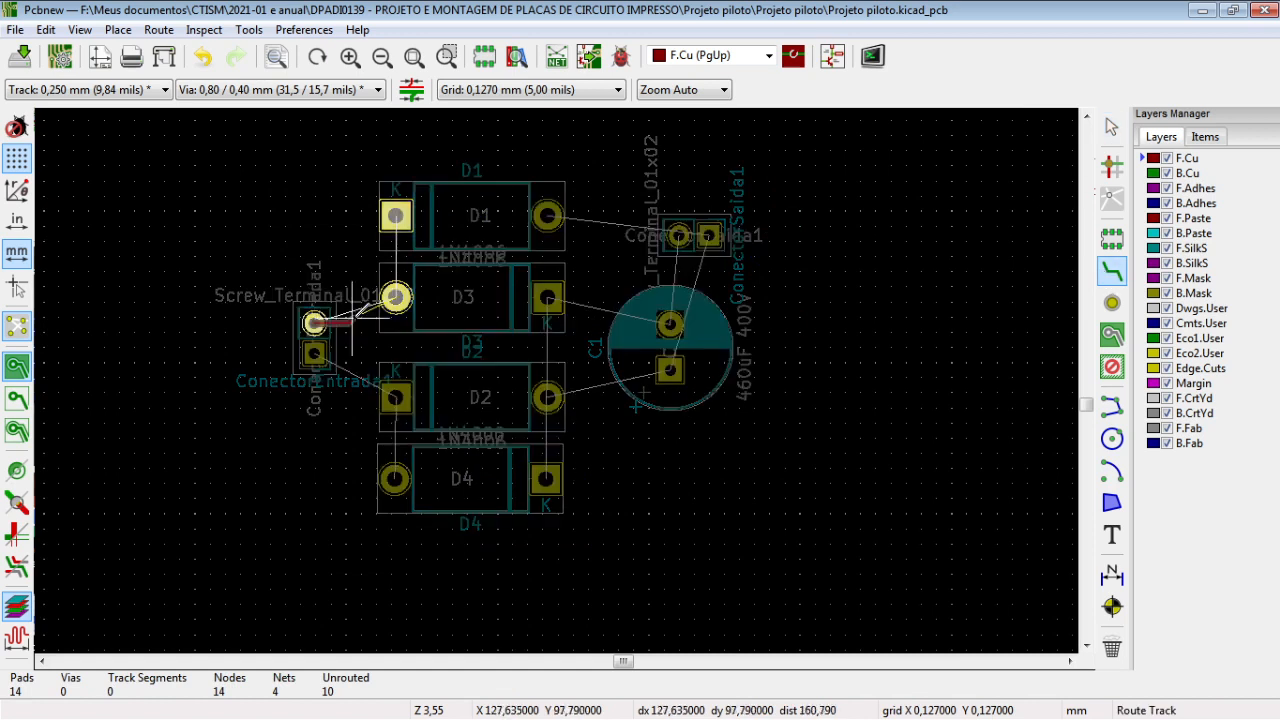
pyautogui.click(396, 297)
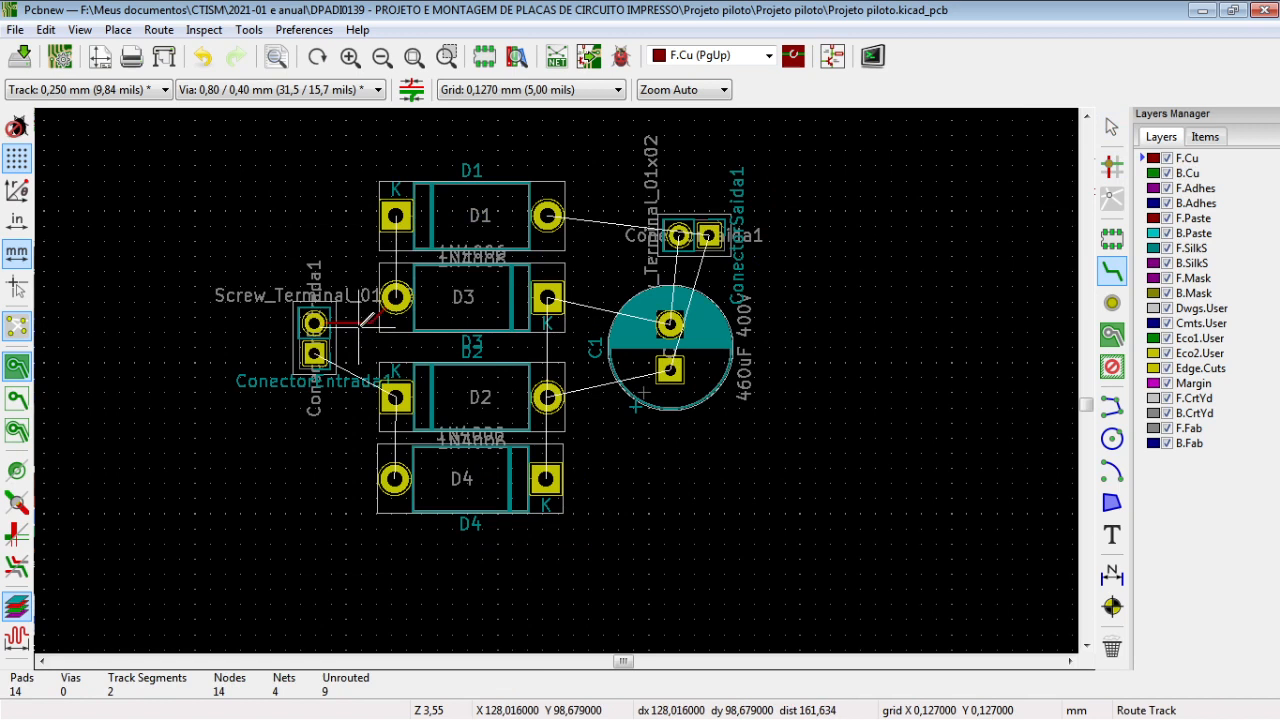
pyautogui.press('Escape')
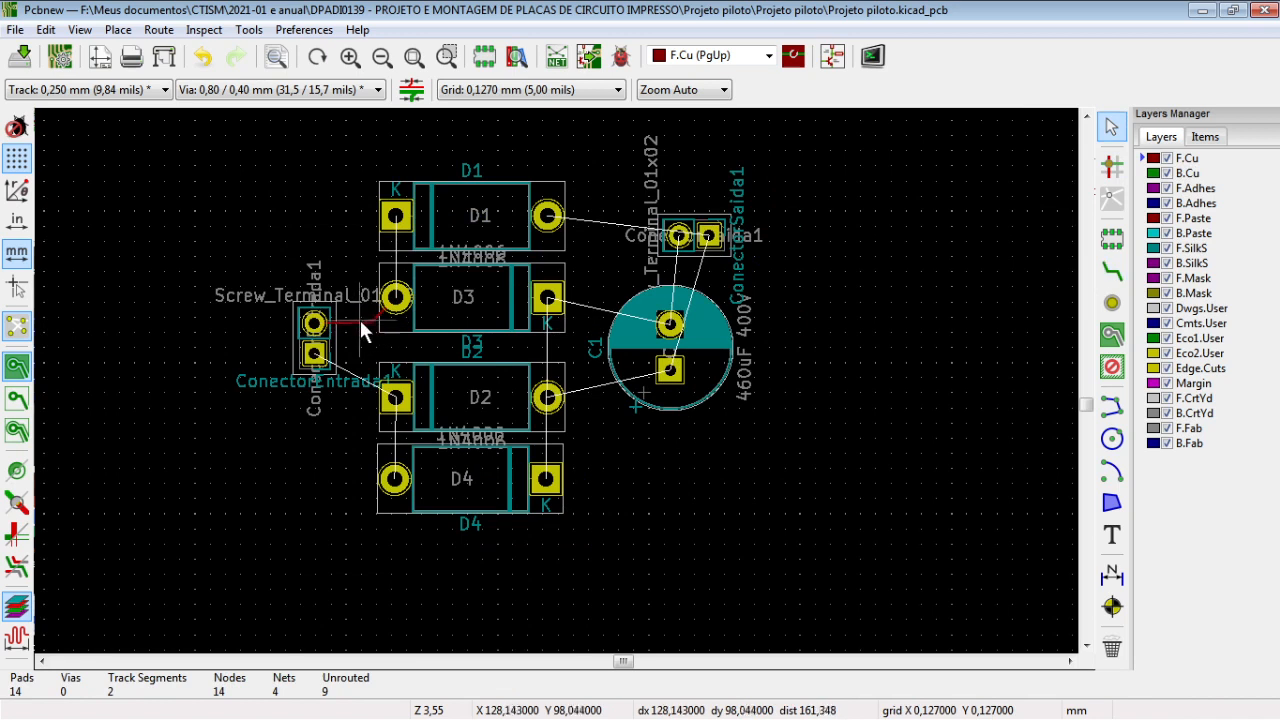
# Delete both segments of the F.Cu track between ConectorEntrada1 and D3.
pyautogui.click(369, 322)
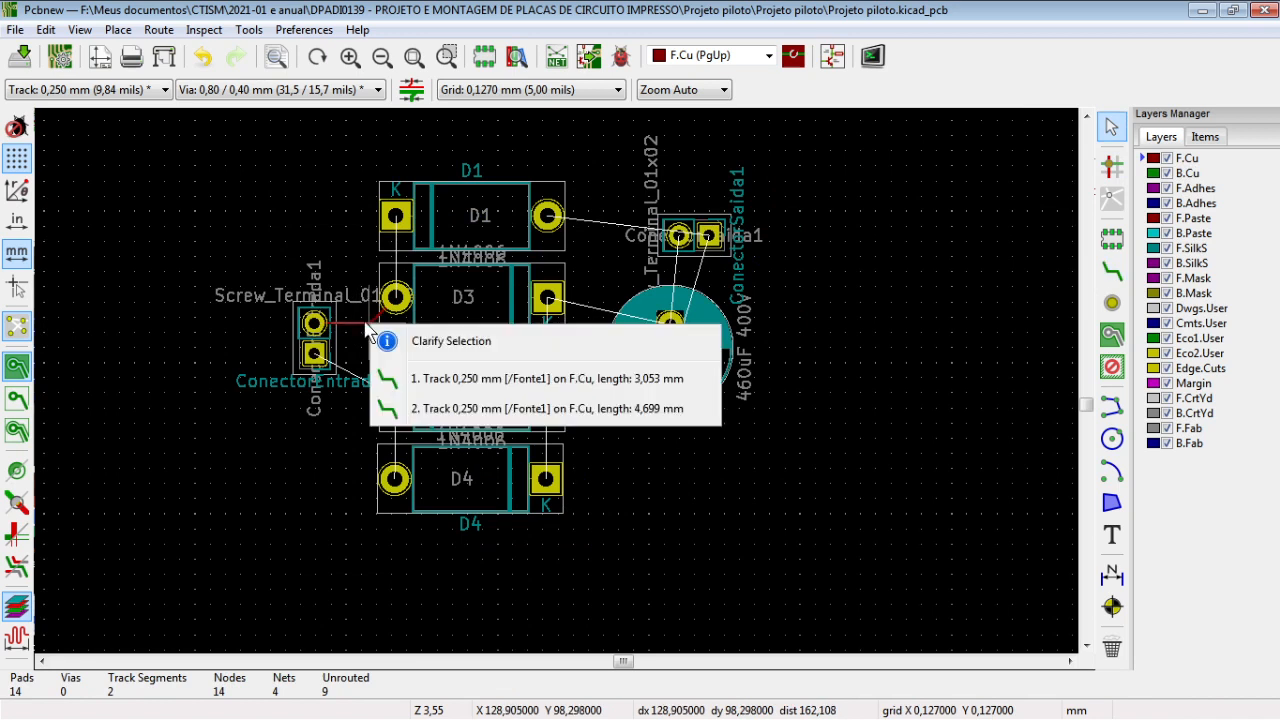
pyautogui.click(398, 380)
pyautogui.press('Delete')
pyautogui.rightClick(357, 333)
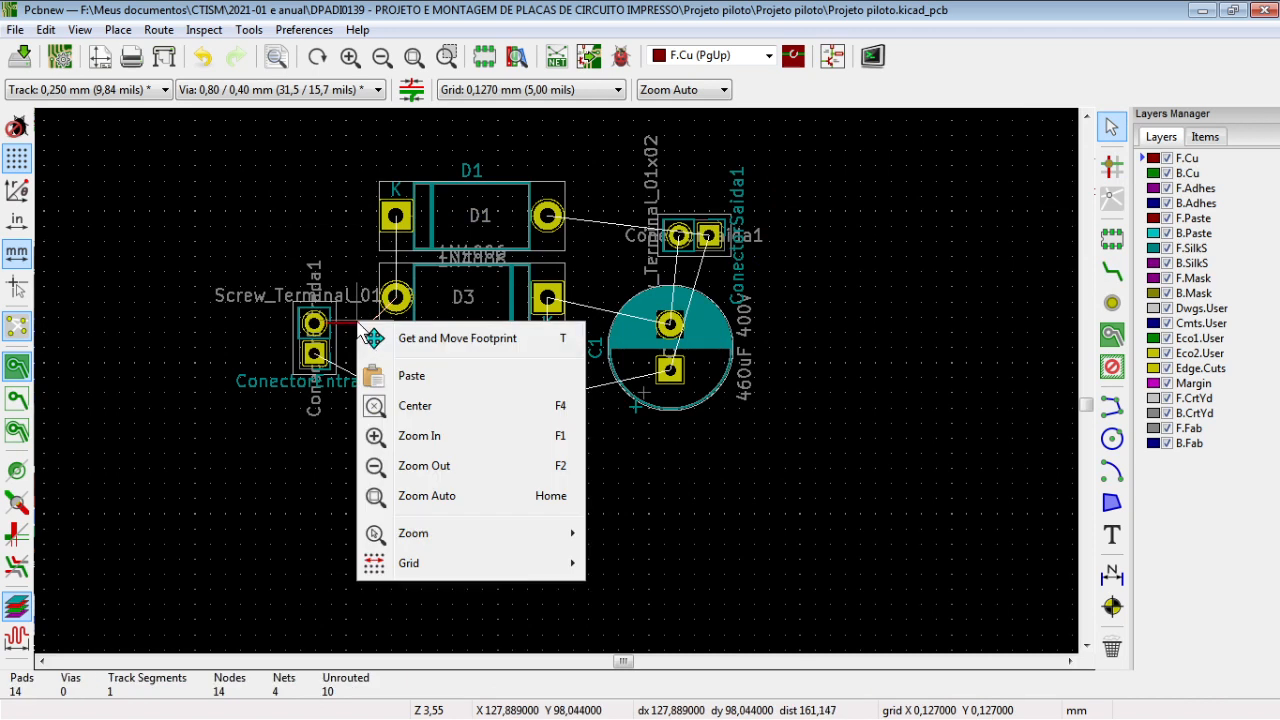
pyautogui.click(440, 338)
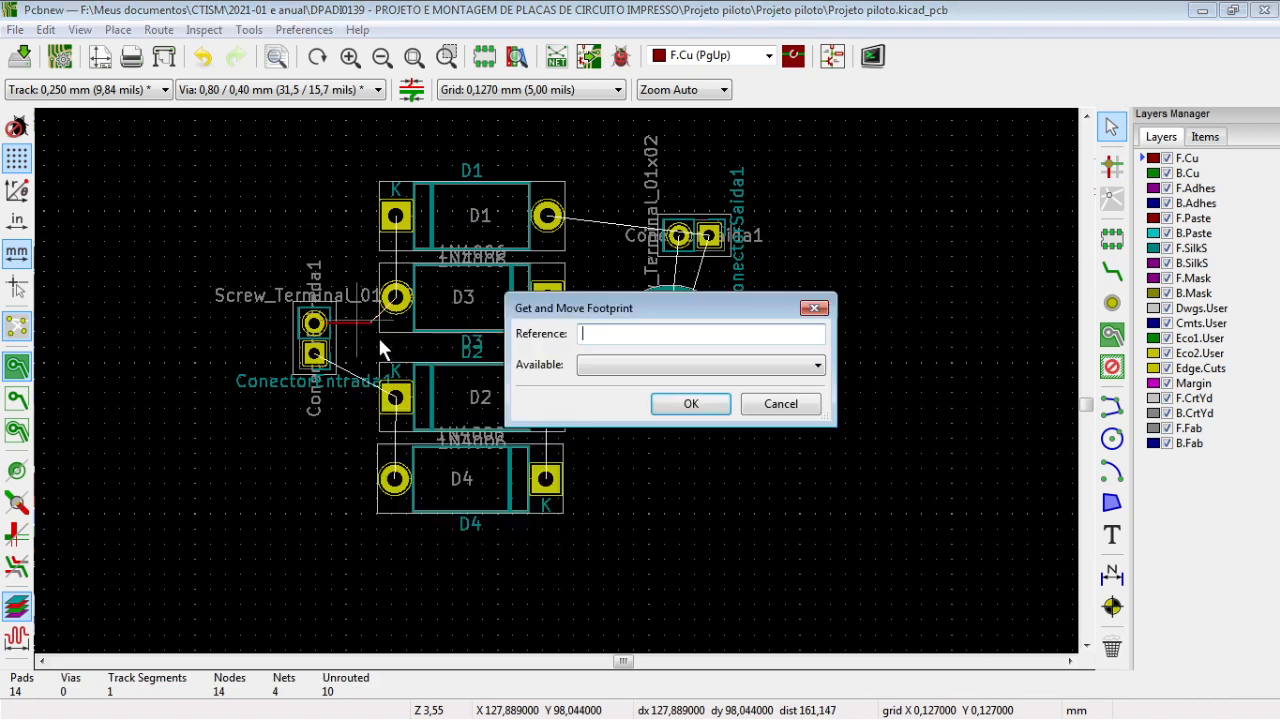
pyautogui.press('Escape')
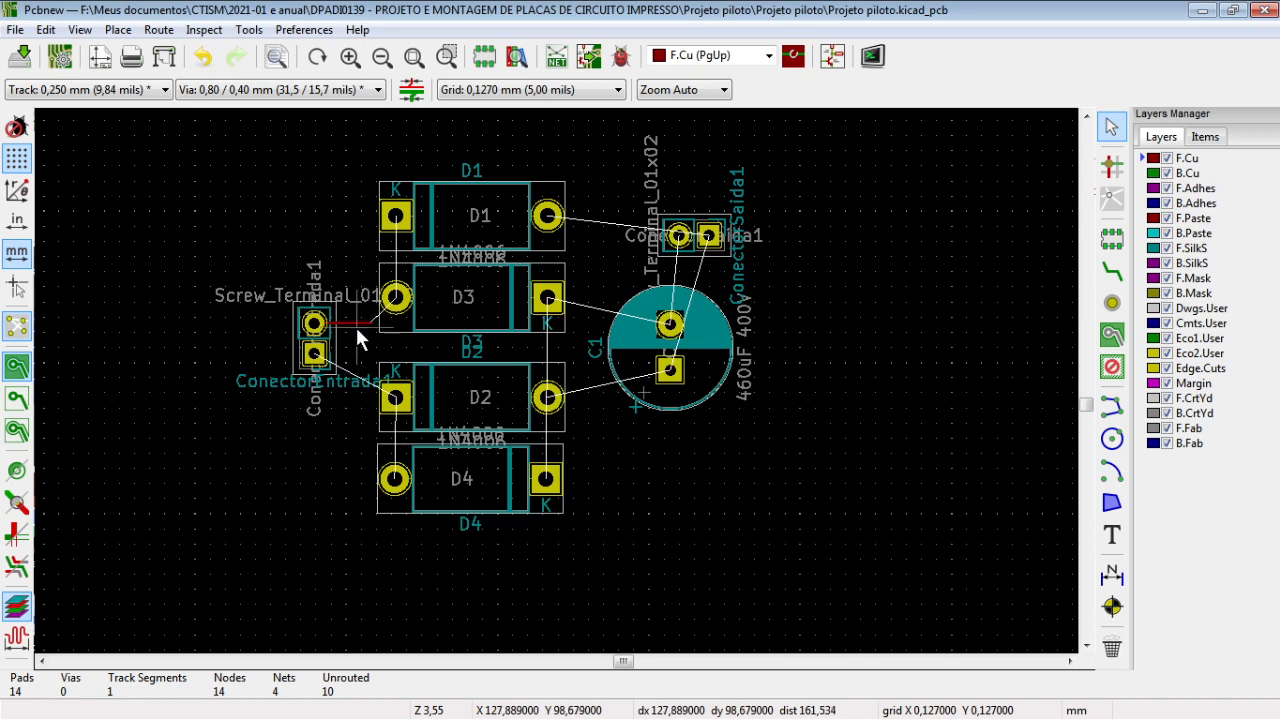
pyautogui.click(357, 324)
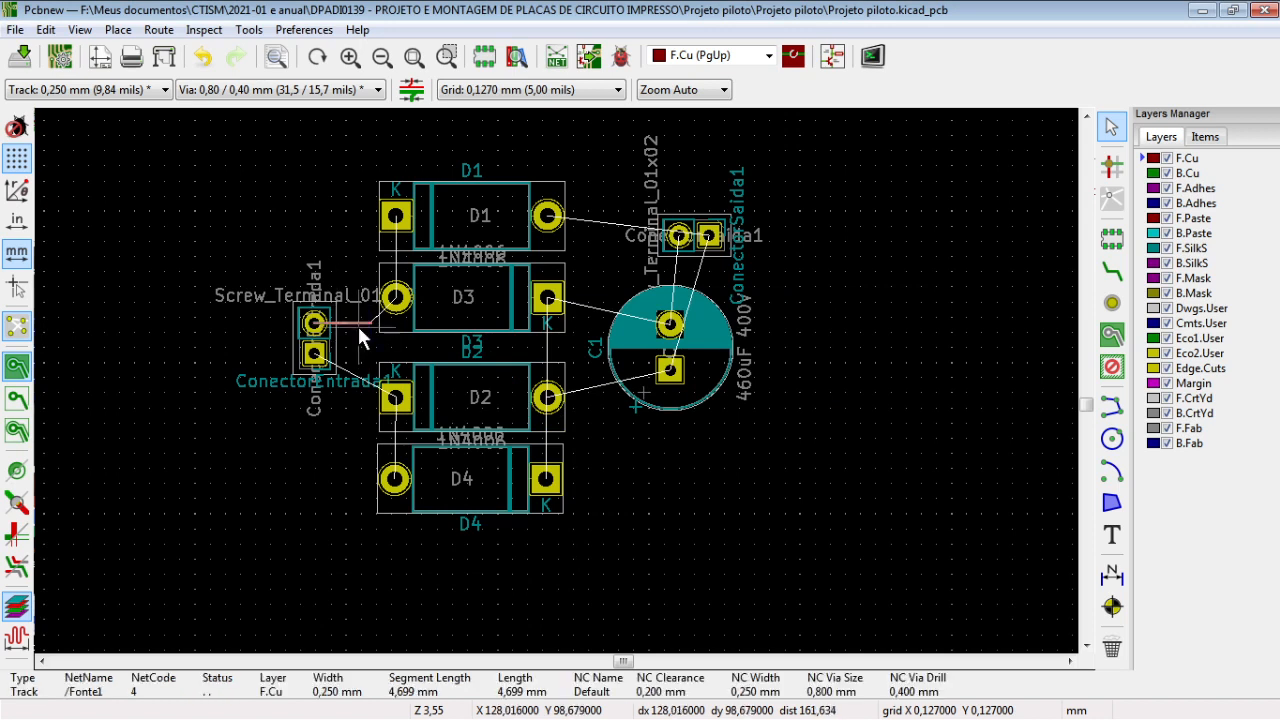
pyautogui.press('Delete')
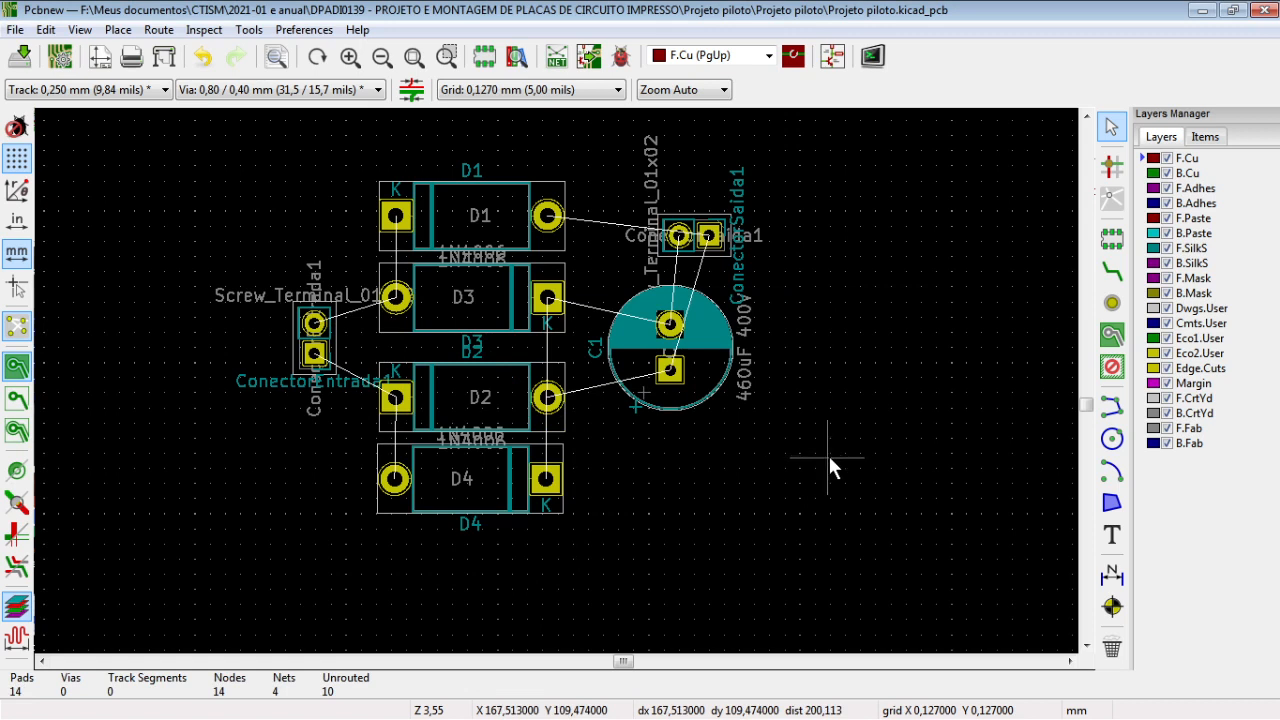
# Make B.Cu the active layer and route tracks from ConectorEntrada1's upper pad to D3's left pad and on to D1's cathode.
pyautogui.click(1147, 177)
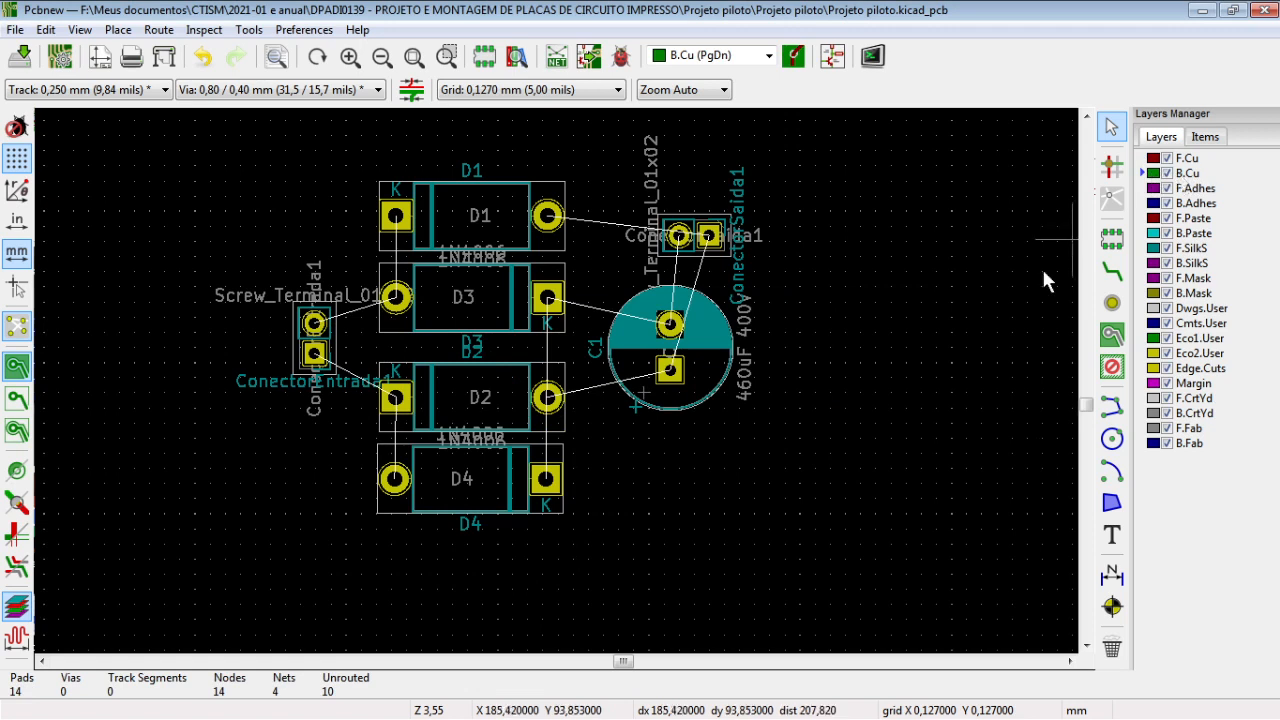
pyautogui.click(1112, 271)
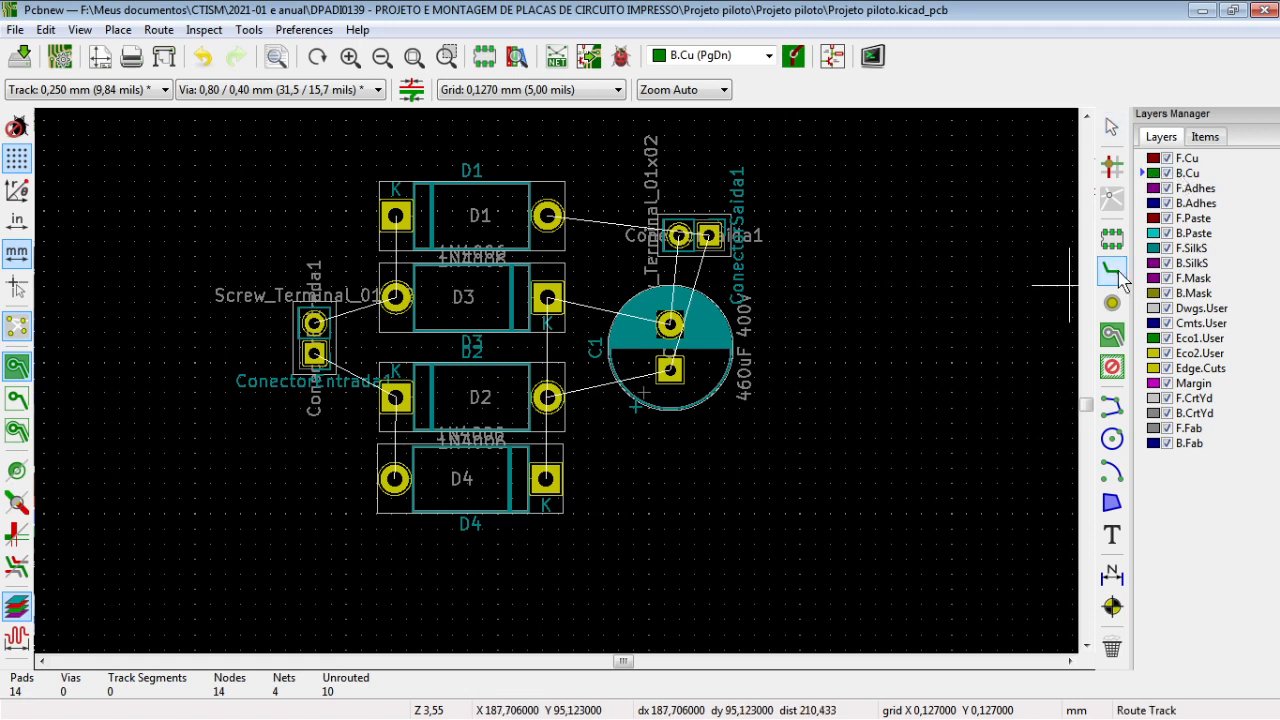
pyautogui.click(314, 322)
pyautogui.click(396, 297)
pyautogui.click(402, 296)
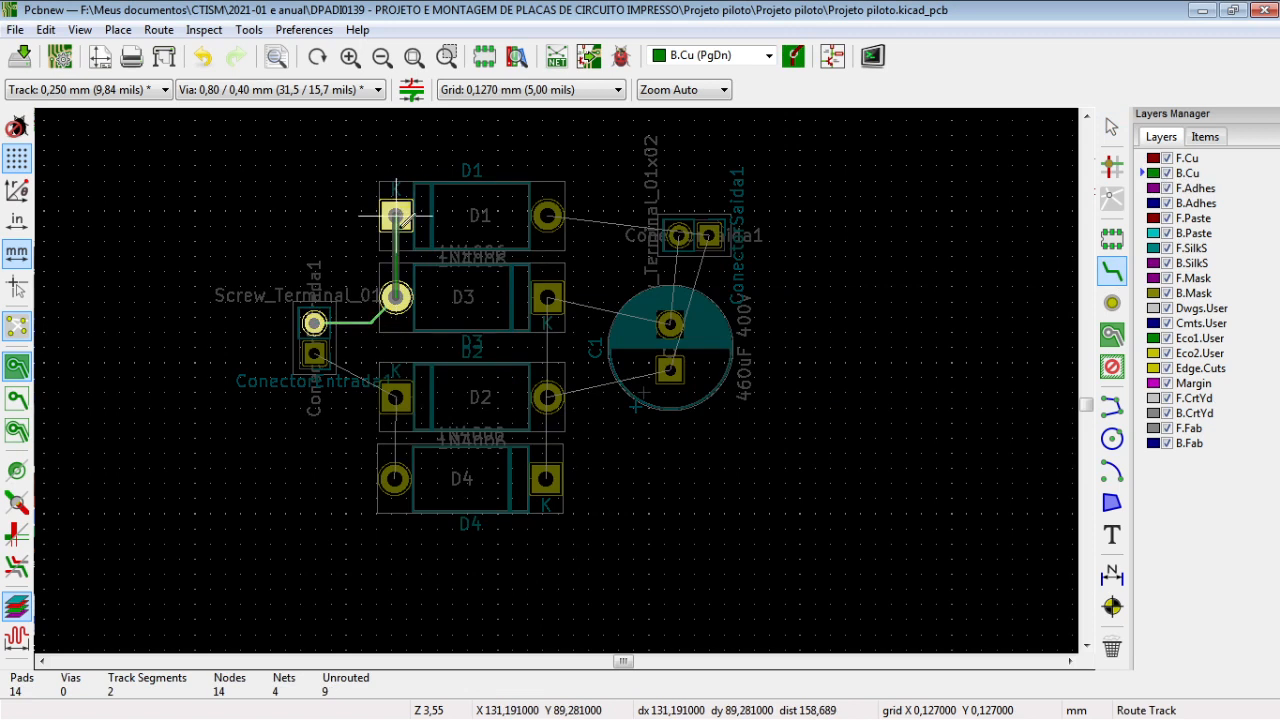
pyautogui.click(396, 215)
# Route B.Cu tracks from ConectorEntrada1's lower pad to D2's cathode and from D2's cathode to D4's left pad.
pyautogui.click(314, 353)
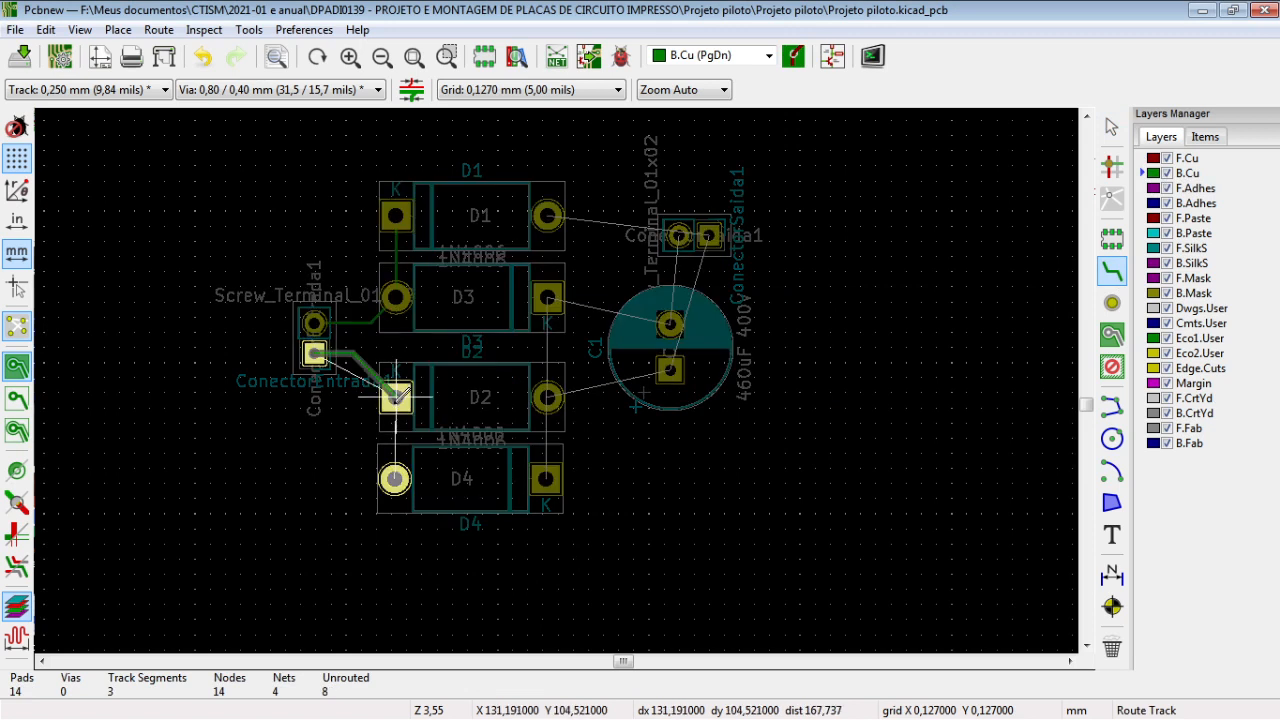
pyautogui.click(396, 397)
pyautogui.click(395, 478)
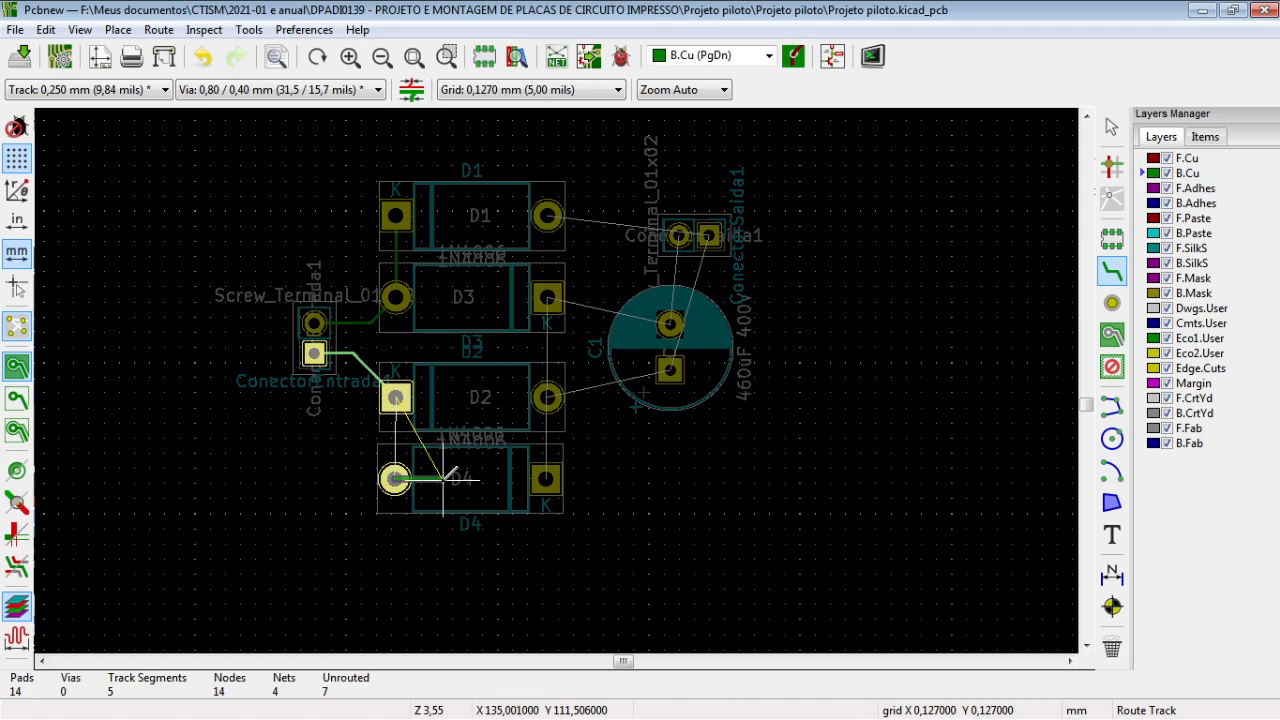
pyautogui.click(396, 395)
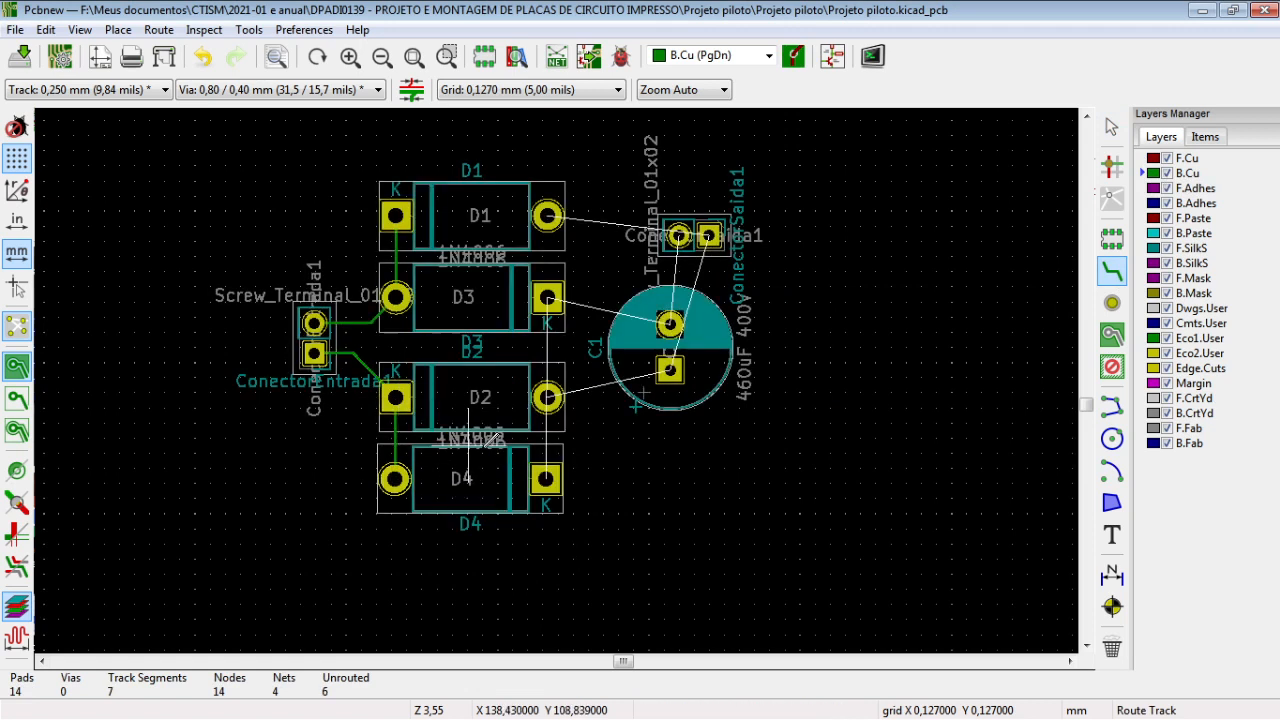
# Route a B.Cu track from D4's cathode to D3's cathode, passing between the two pads of D2.
pyautogui.click(545, 478)
pyautogui.click(494, 426)
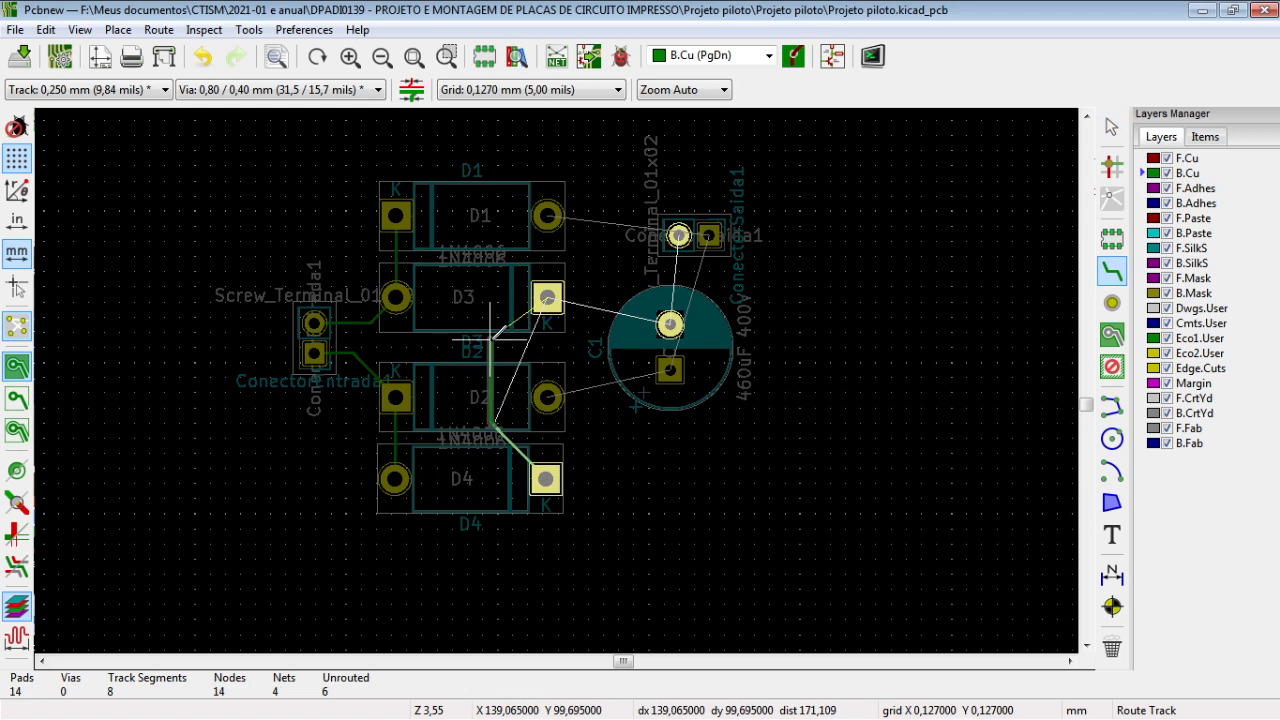
pyautogui.click(490, 340)
pyautogui.click(547, 297)
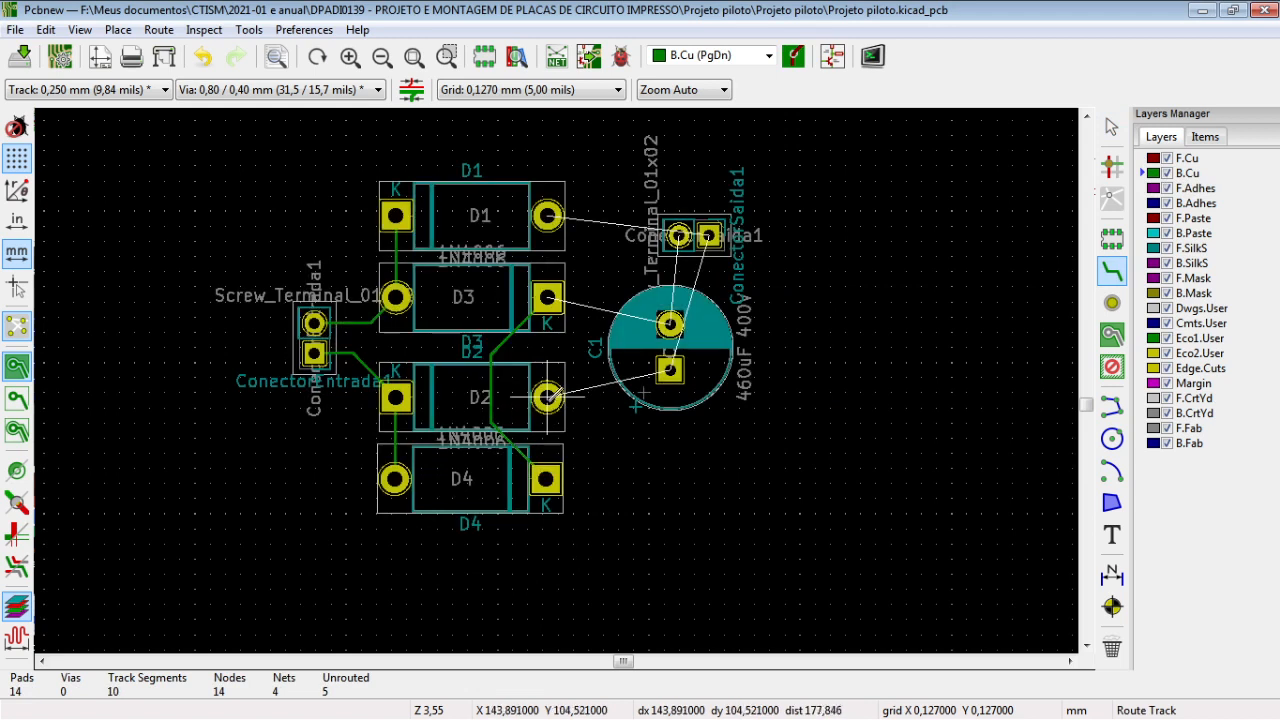
# Route B.Cu tracks from D2's right pad to C1's square pad and from C1's round pad to D3's cathode.
pyautogui.click(547, 397)
pyautogui.click(669, 370)
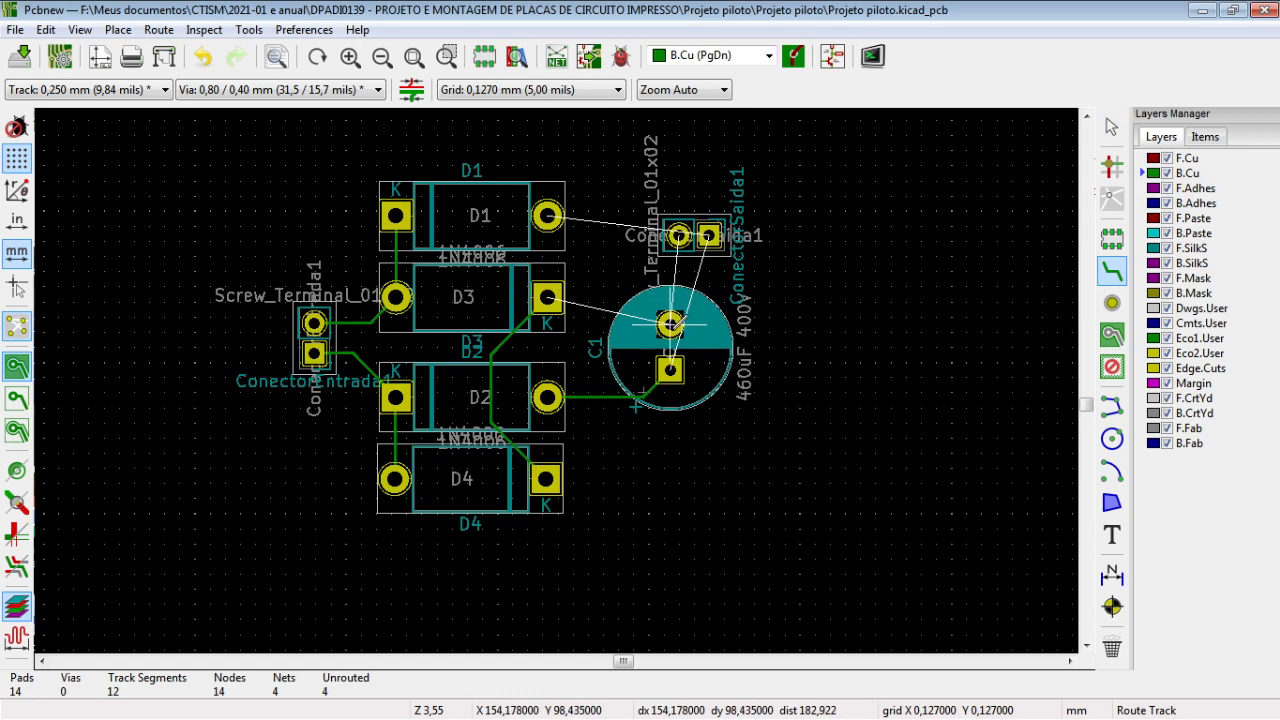
pyautogui.click(669, 323)
pyautogui.click(547, 297)
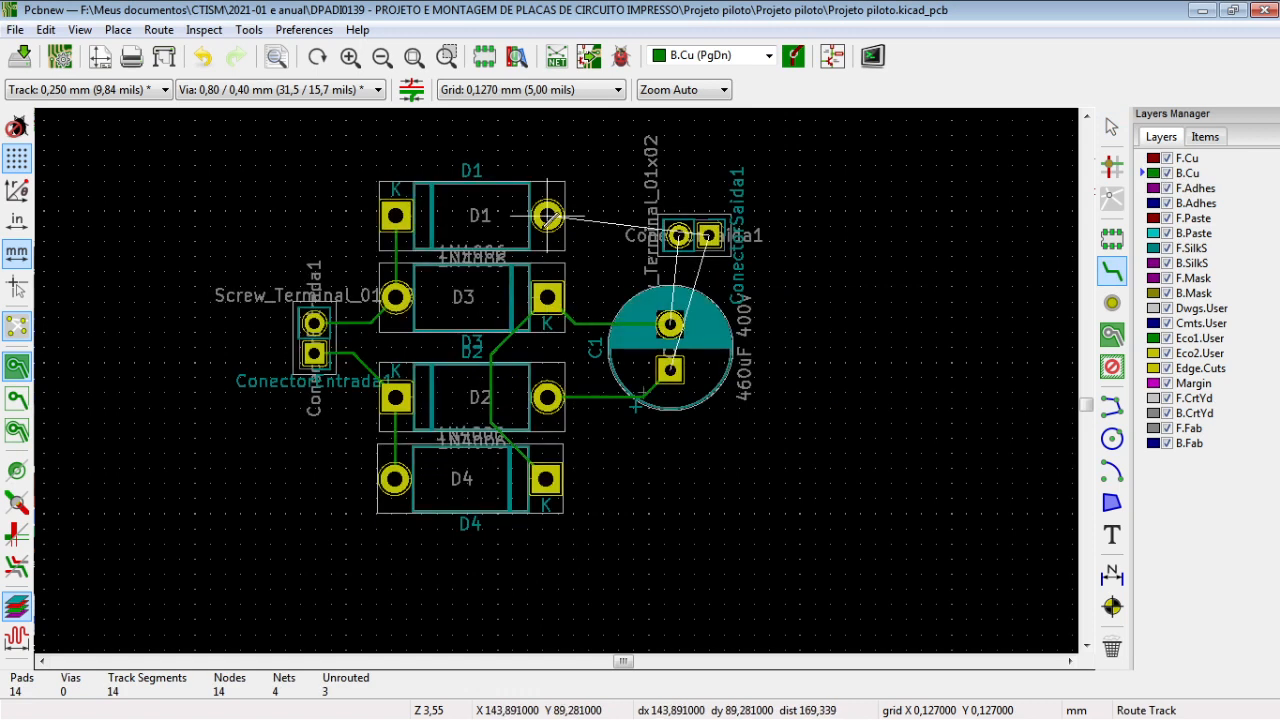
# Route B.Cu tracks from D1's right pad to ConectorSaida1's square pad and on to C1's square pad.
pyautogui.click(547, 215)
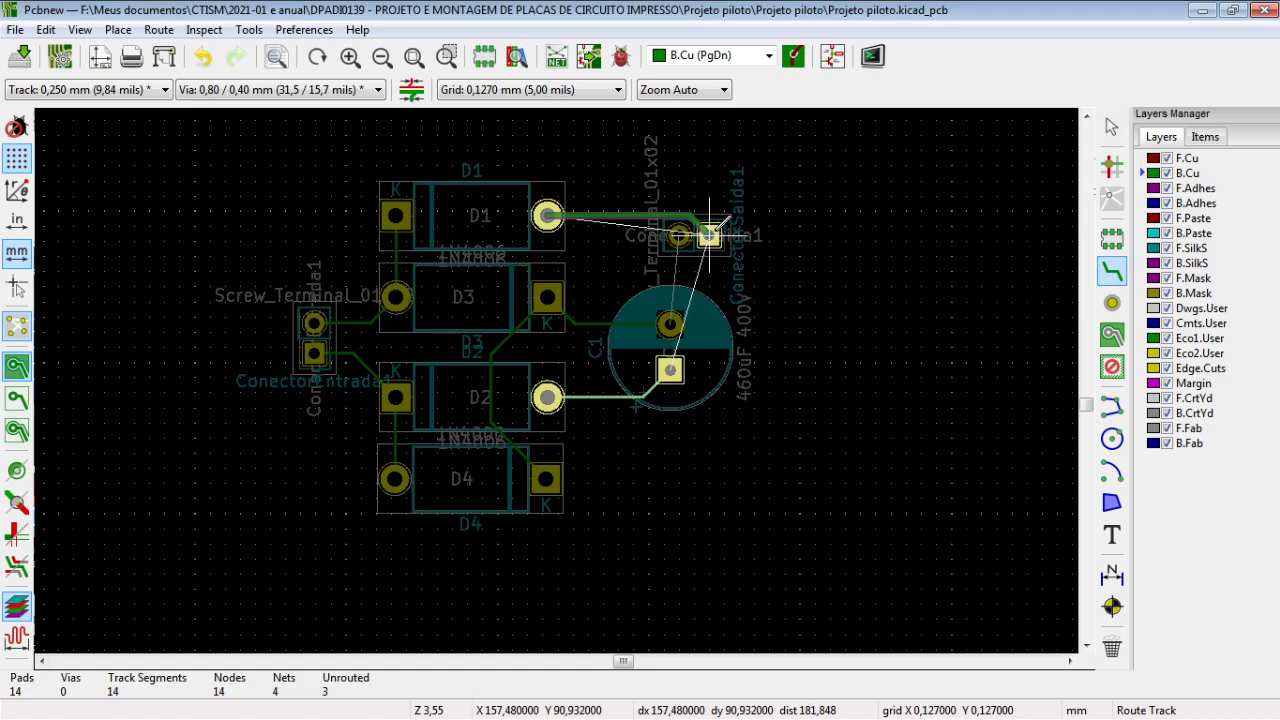
pyautogui.click(709, 234)
pyautogui.click(709, 234)
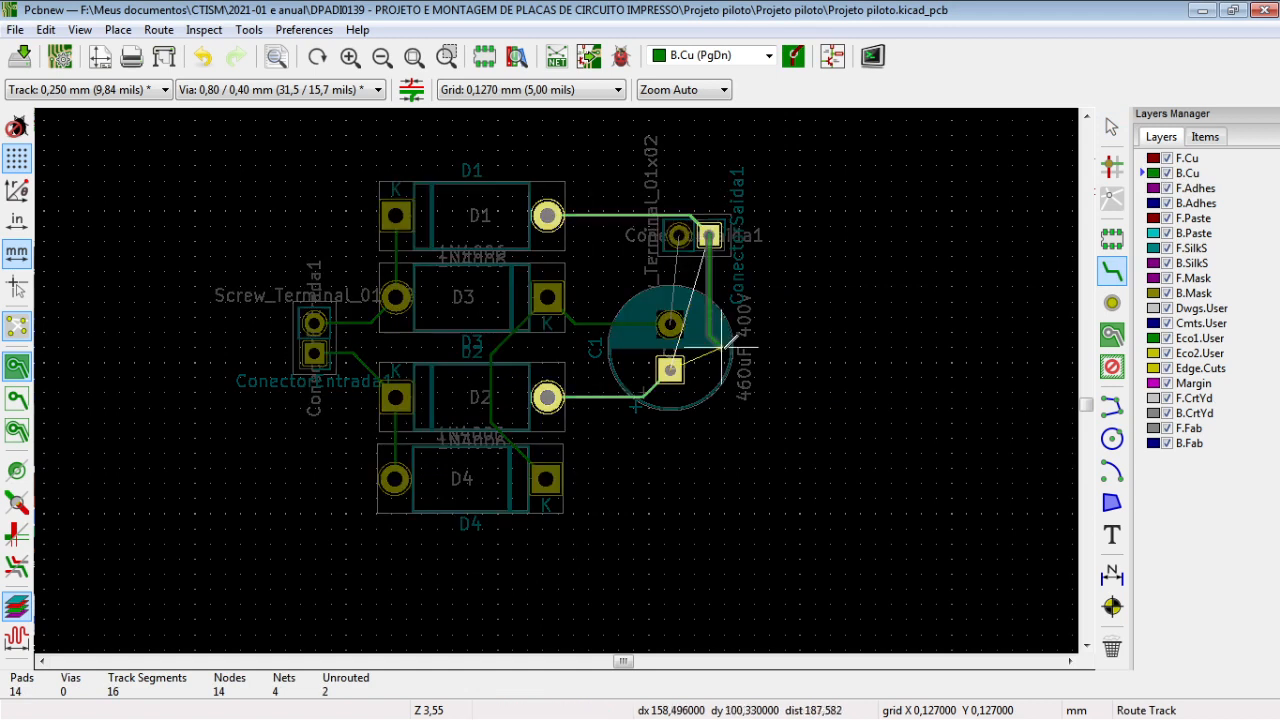
pyautogui.click(672, 322)
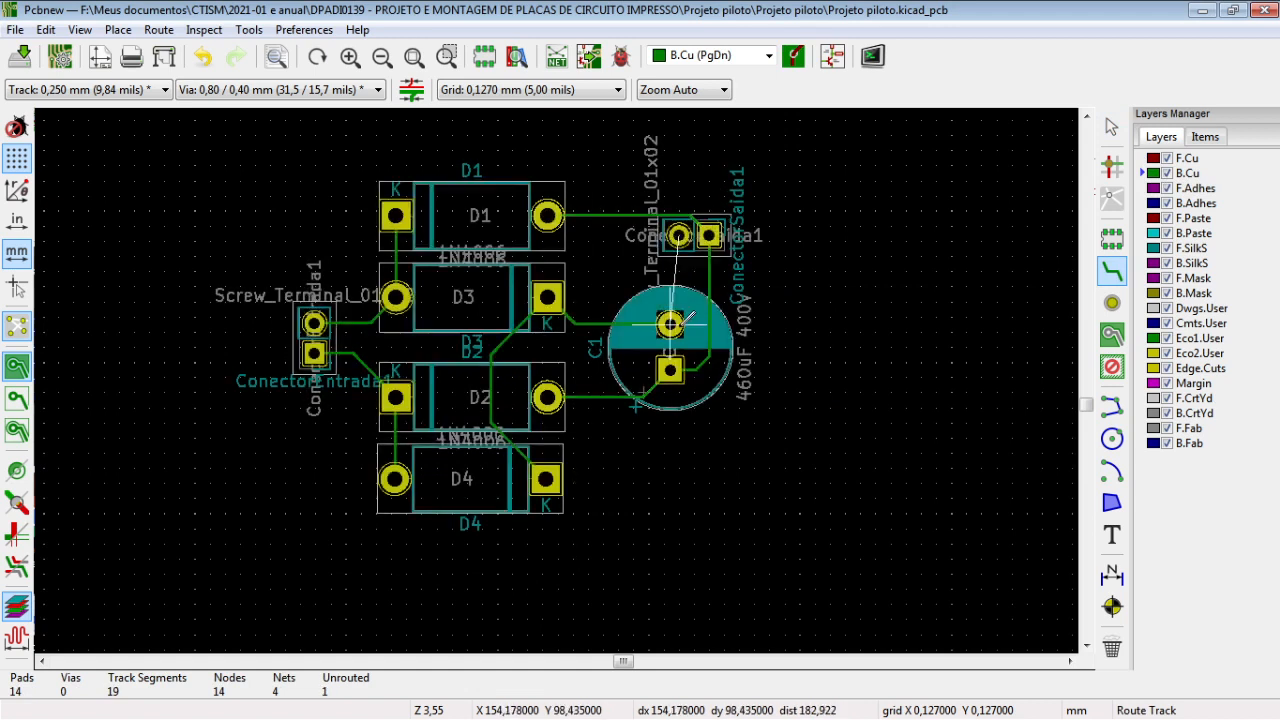
# Route a B.Cu track from C1's round pad to ConectorSaida1's round pad and end track routing.
pyautogui.click(670, 322)
pyautogui.click(679, 234)
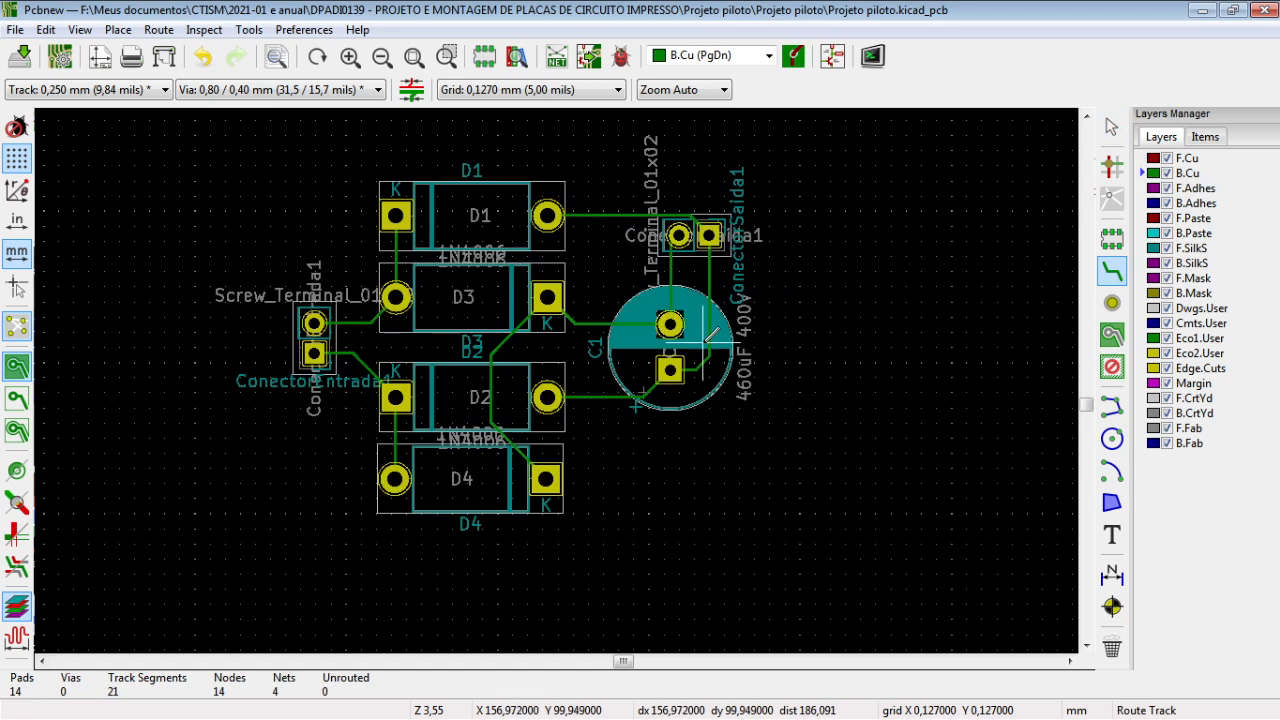
pyautogui.press('Escape')
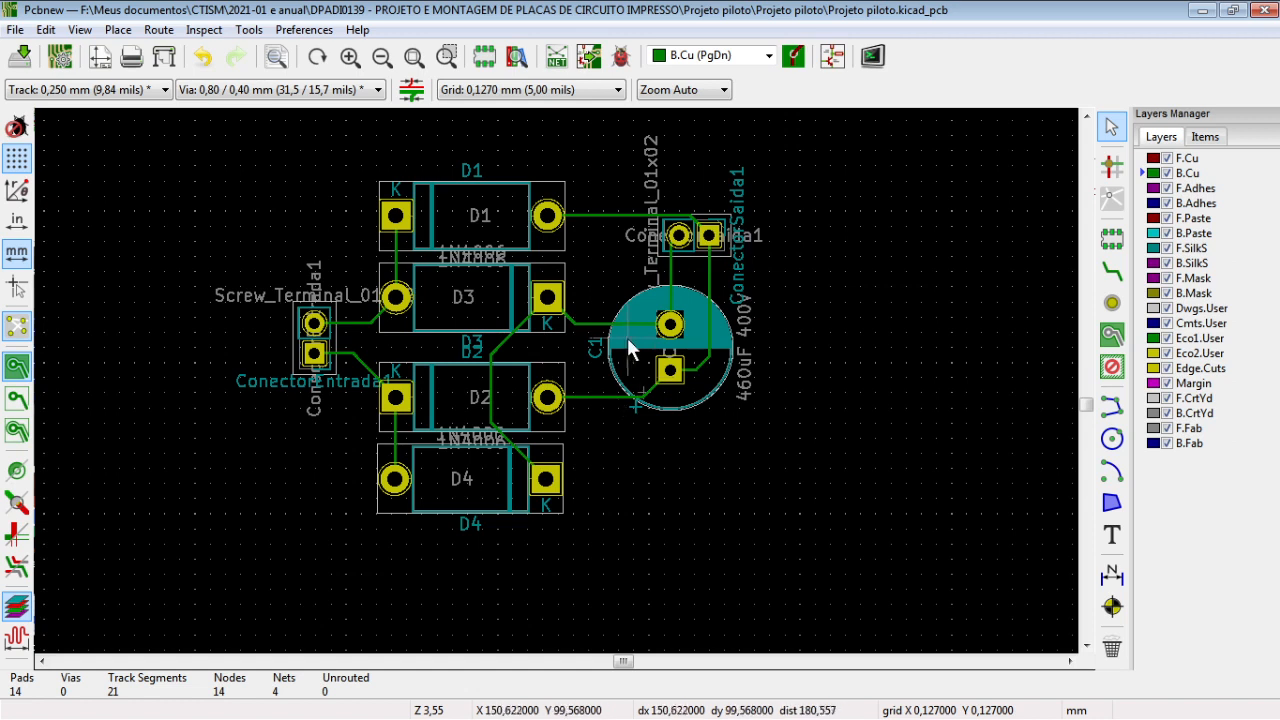
# Inspect the board in the 3D Viewer, tilting it to examine the mounted components, and close the viewer.
pyautogui.click(88, 31)
pyautogui.click(140, 146)
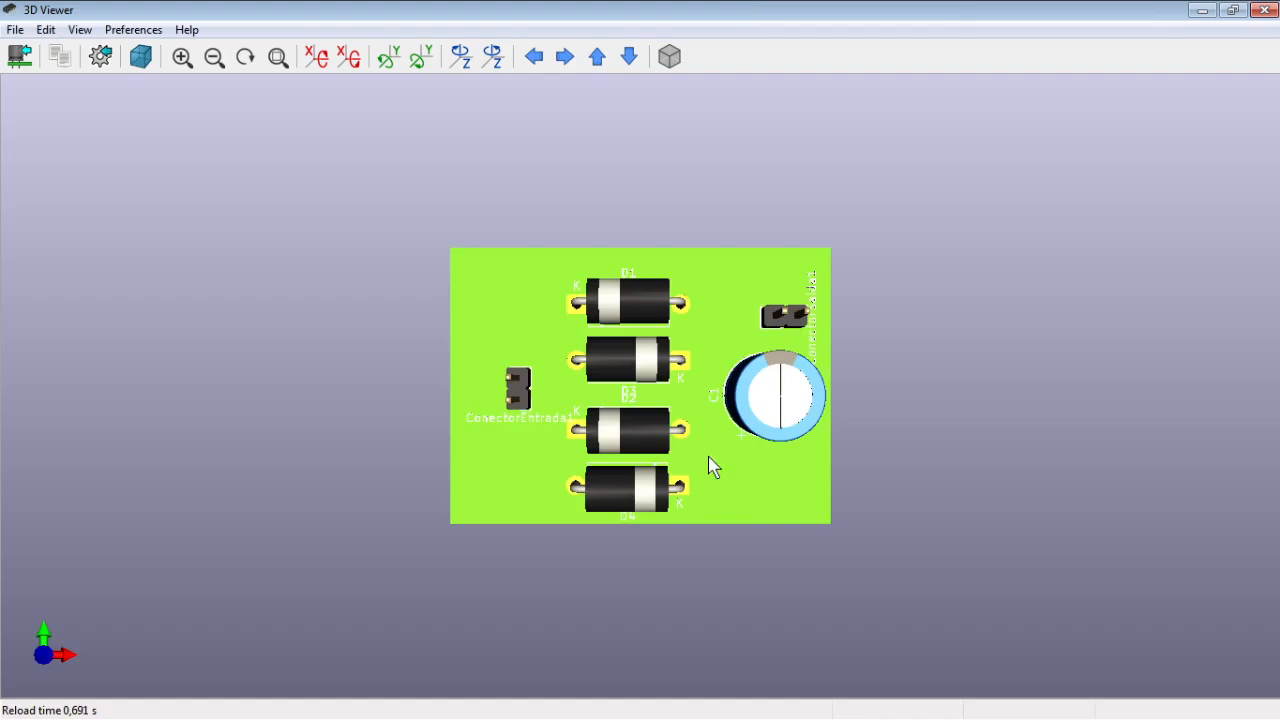
pyautogui.moveTo(683, 460); pyautogui.dragTo(693, 421)
pyautogui.moveTo(693, 532); pyautogui.dragTo(684, 436)
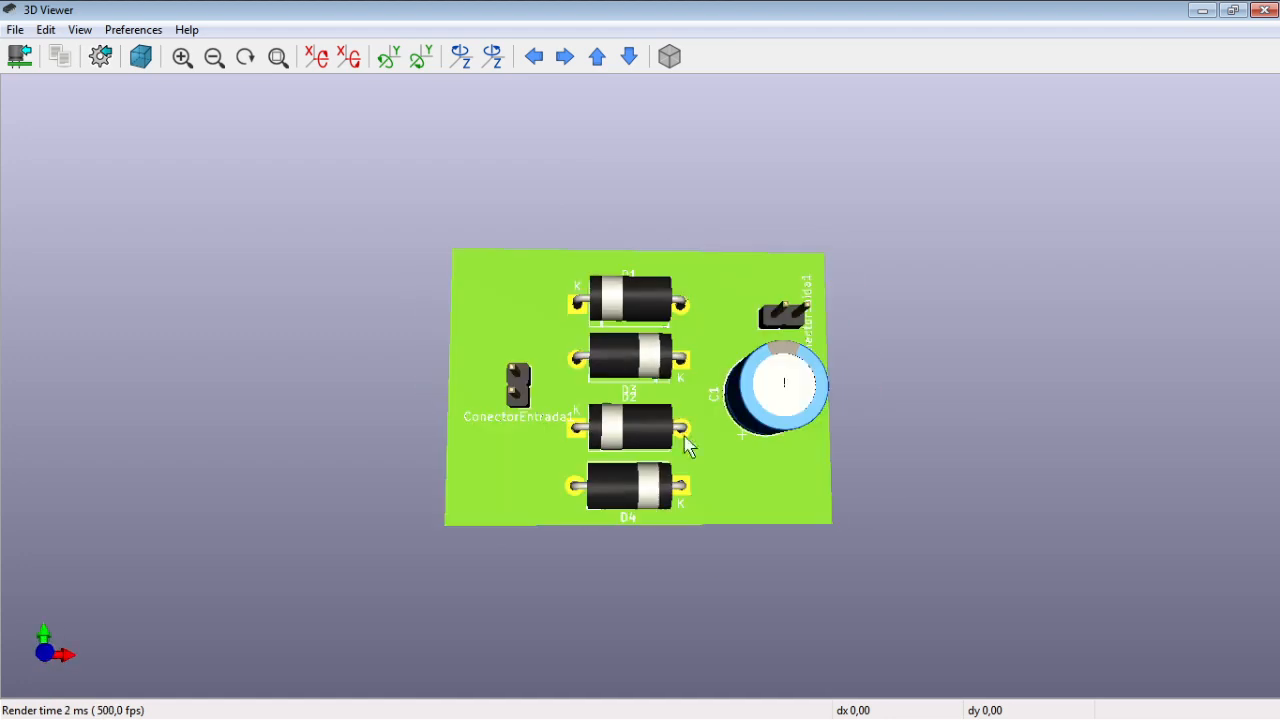
pyautogui.click(1265, 10)
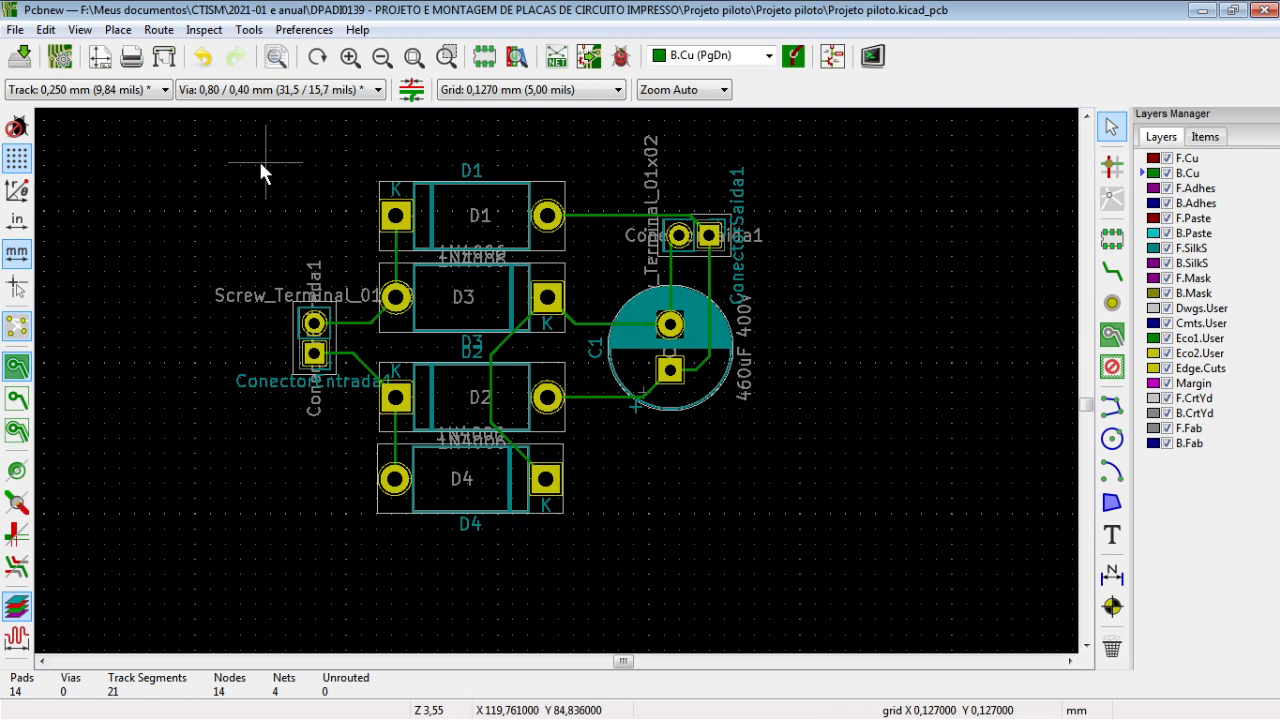
# Save the board file and switch to the Projeto piloto schematic in Eeschema.
pyautogui.click(45, 29)
pyautogui.moveTo(12, 27)
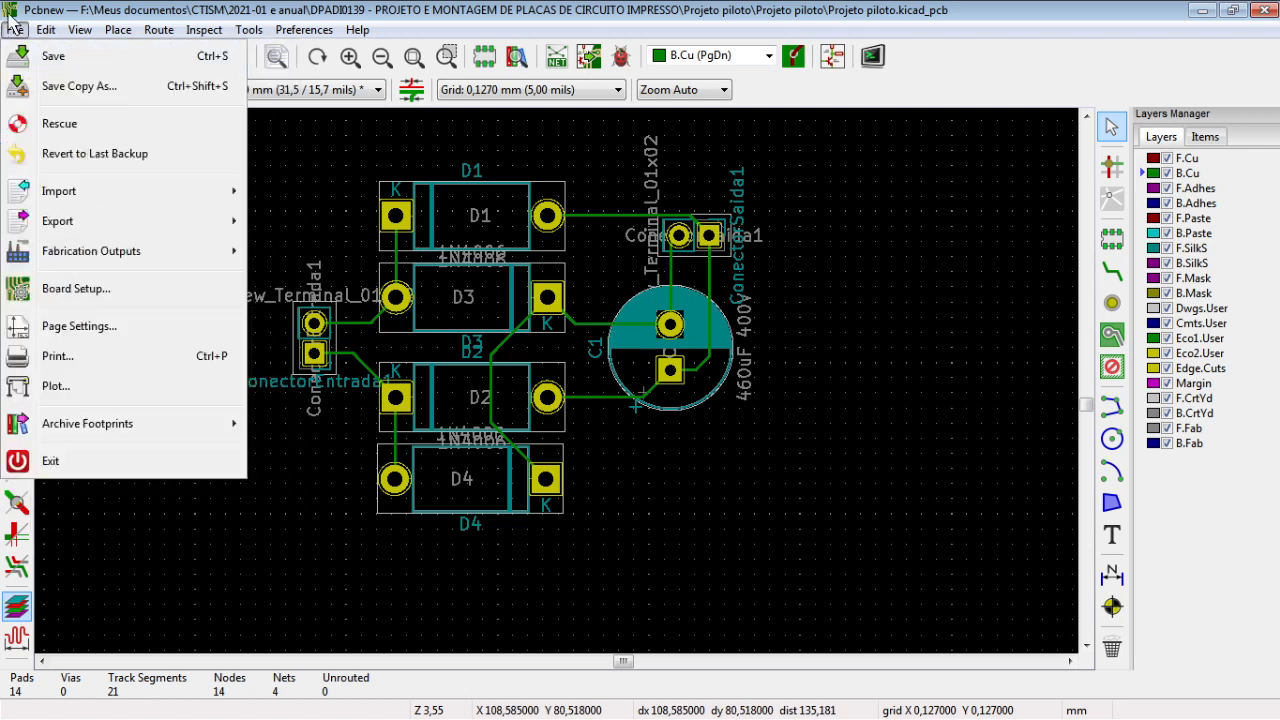
pyautogui.click(52, 56)
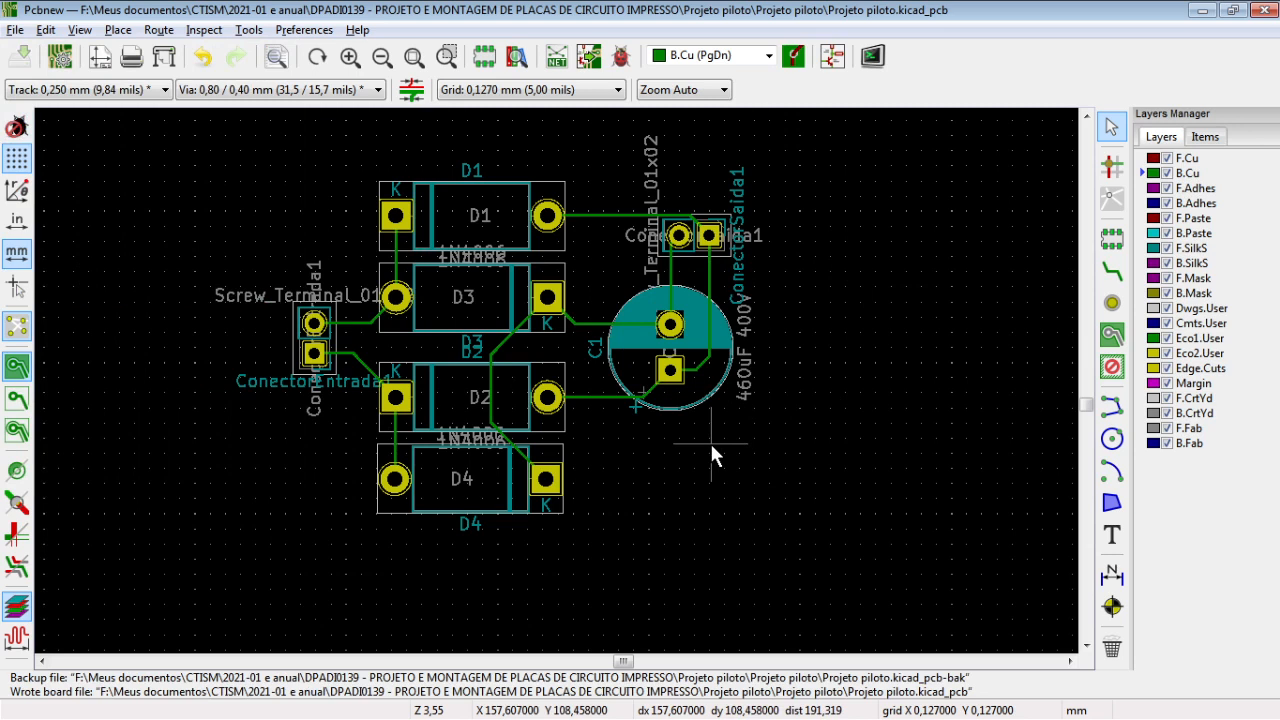
pyautogui.hotkey('alt', 'Tab')
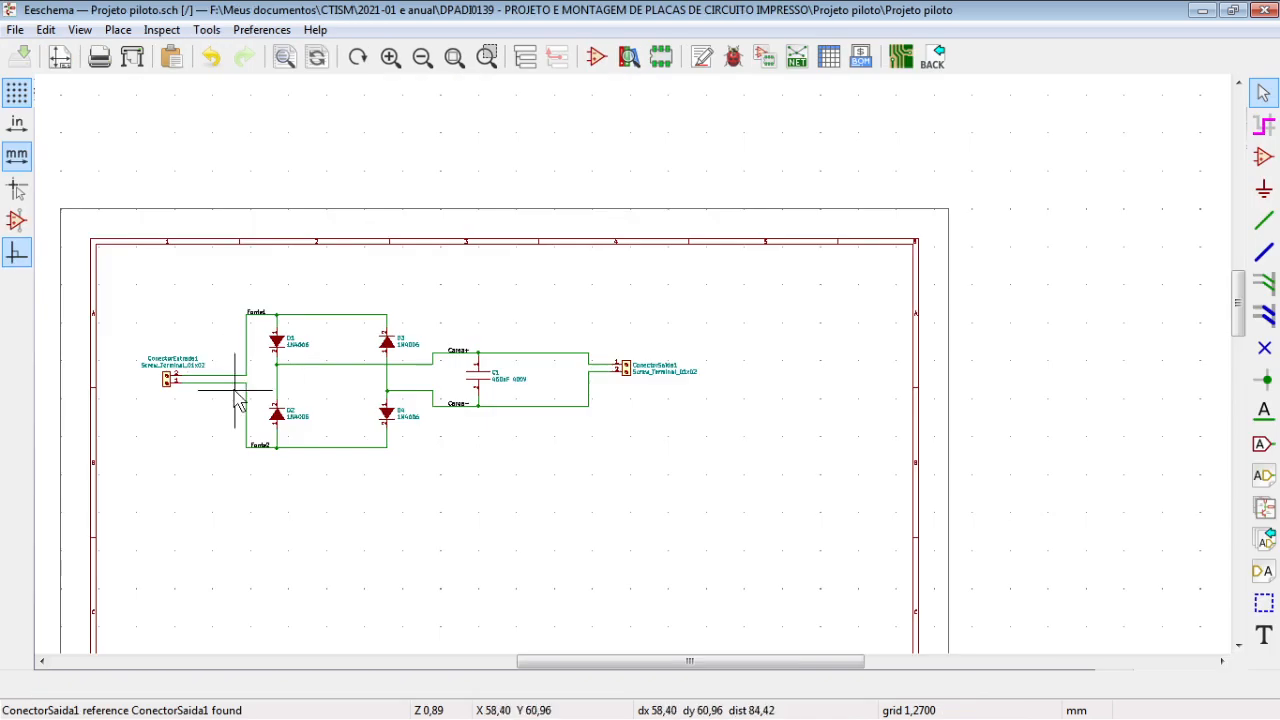